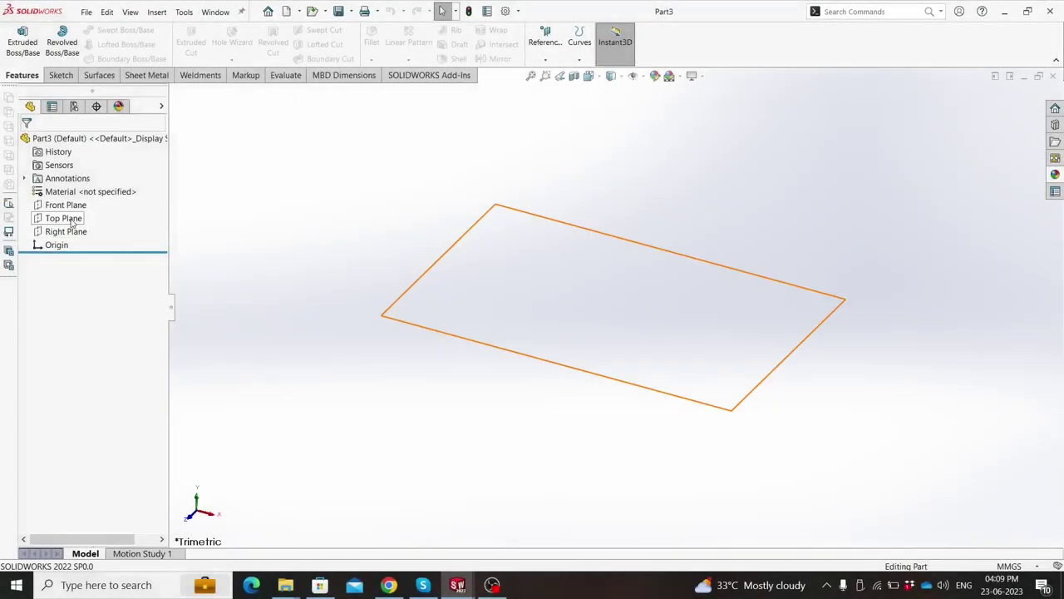
Step: Start a sketch on the Top Plane and draw two circles centred on the origin
{"action": "left_click", "coordinate": [64, 218]}
{"action": "left_click", "coordinate": [88, 202]}
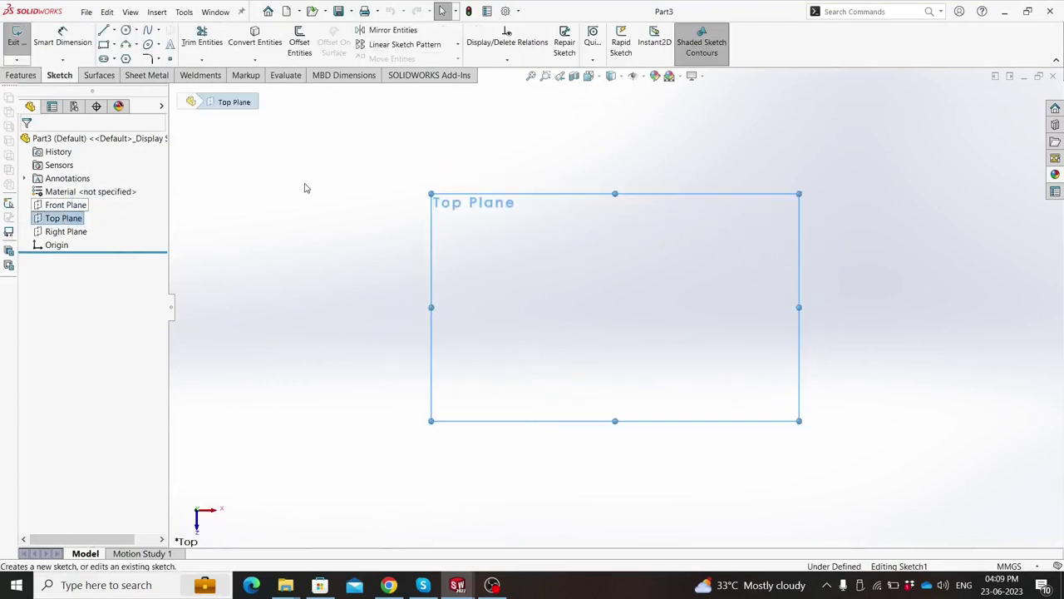
{"action": "left_click", "coordinate": [127, 30]}
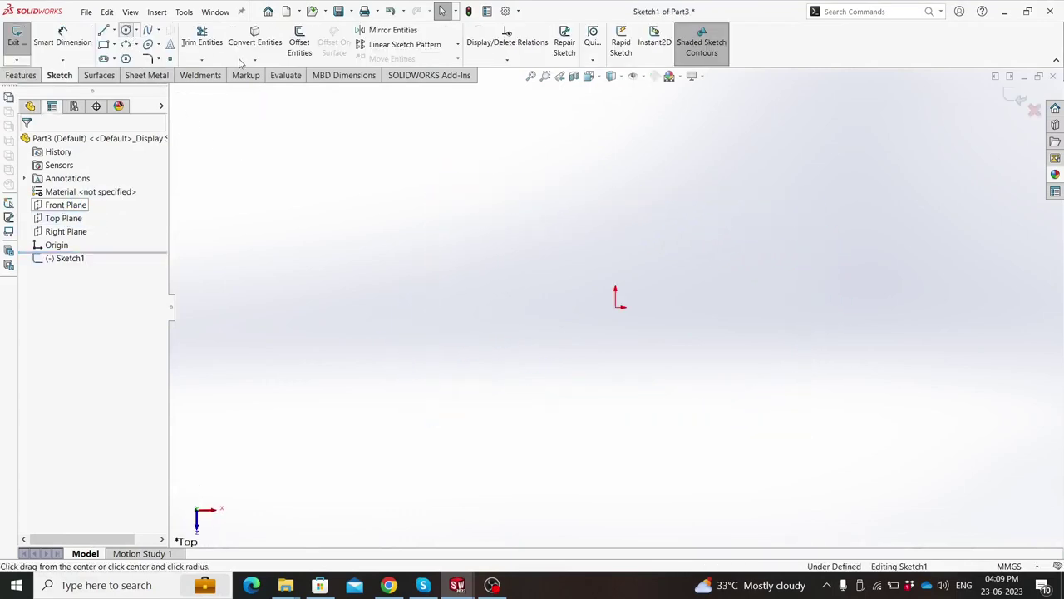
{"action": "left_click", "coordinate": [616, 309]}
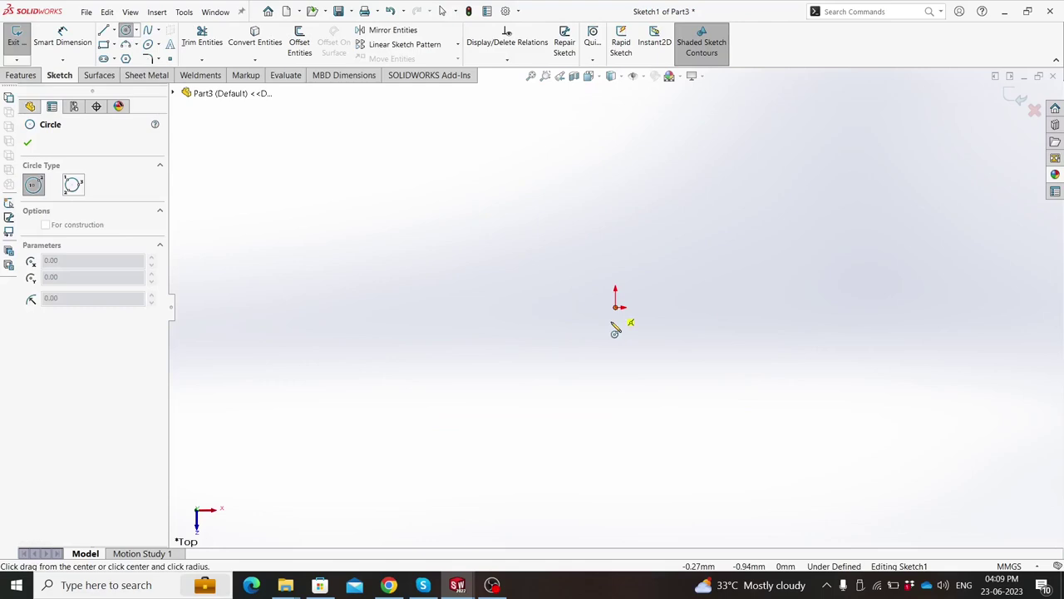
{"action": "left_click", "coordinate": [614, 384]}
{"action": "left_click", "coordinate": [616, 308]}
{"action": "left_click", "coordinate": [645, 337]}
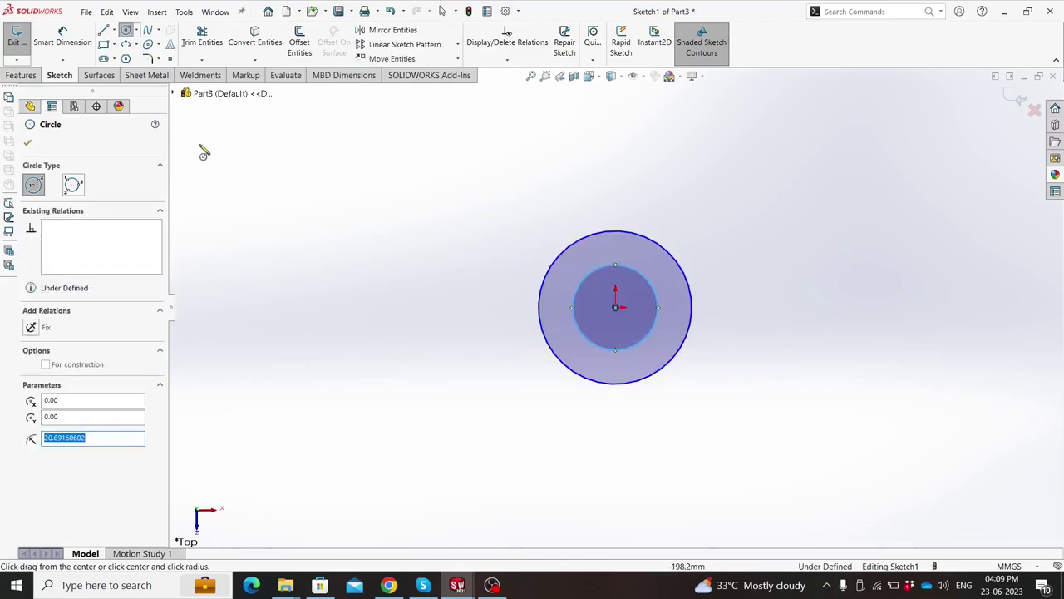
Step: Dimension the outer circle to Ø60 mm and the inner circle to Ø40 mm
{"action": "left_click", "coordinate": [62, 38]}
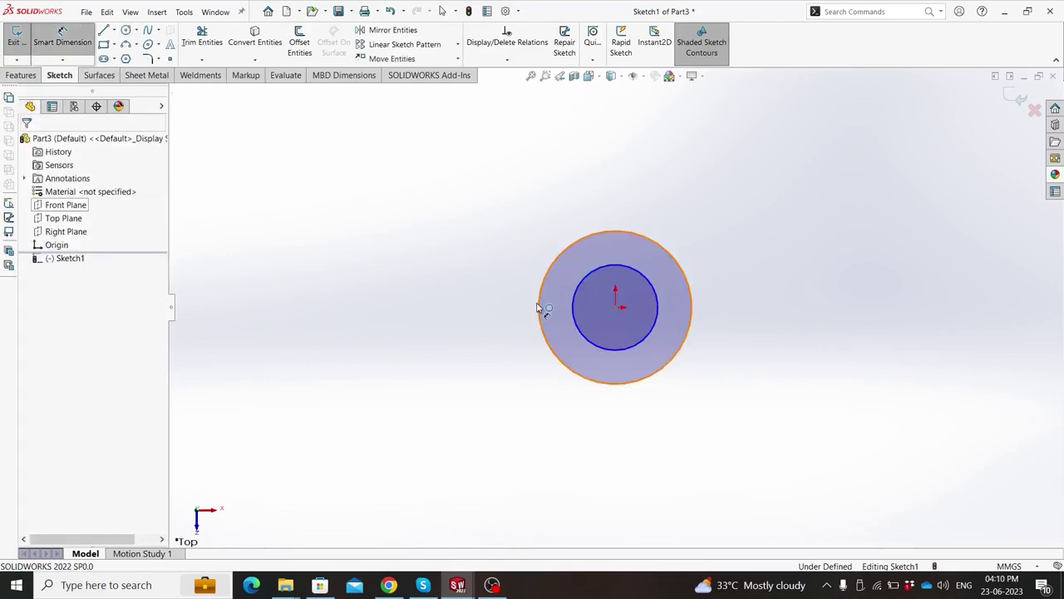
{"action": "left_click", "coordinate": [538, 308]}
{"action": "left_click", "coordinate": [486, 319]}
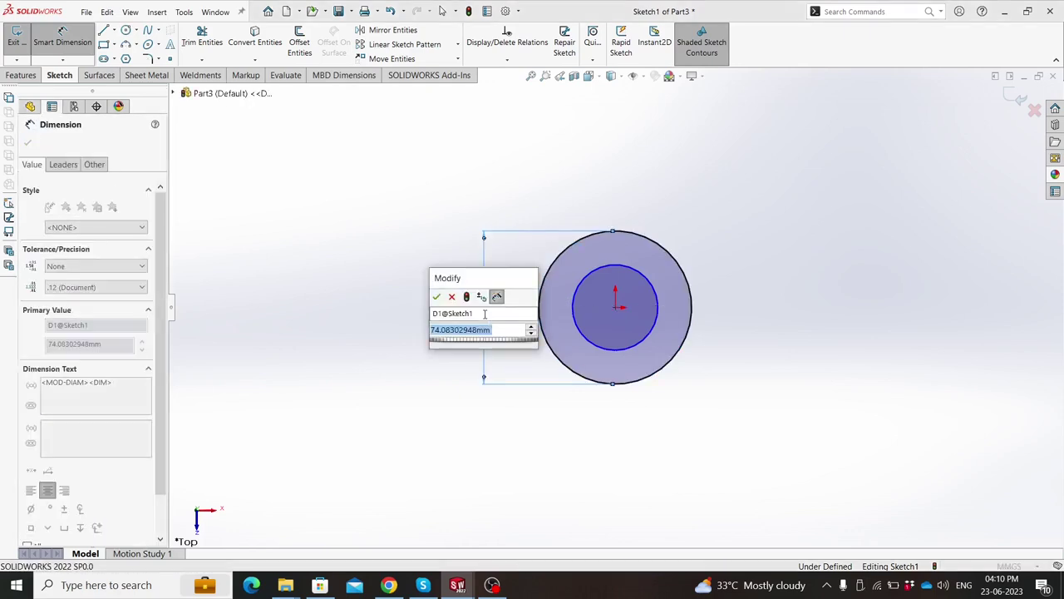
{"action": "type", "text": "60"}
{"action": "key", "text": "Return"}
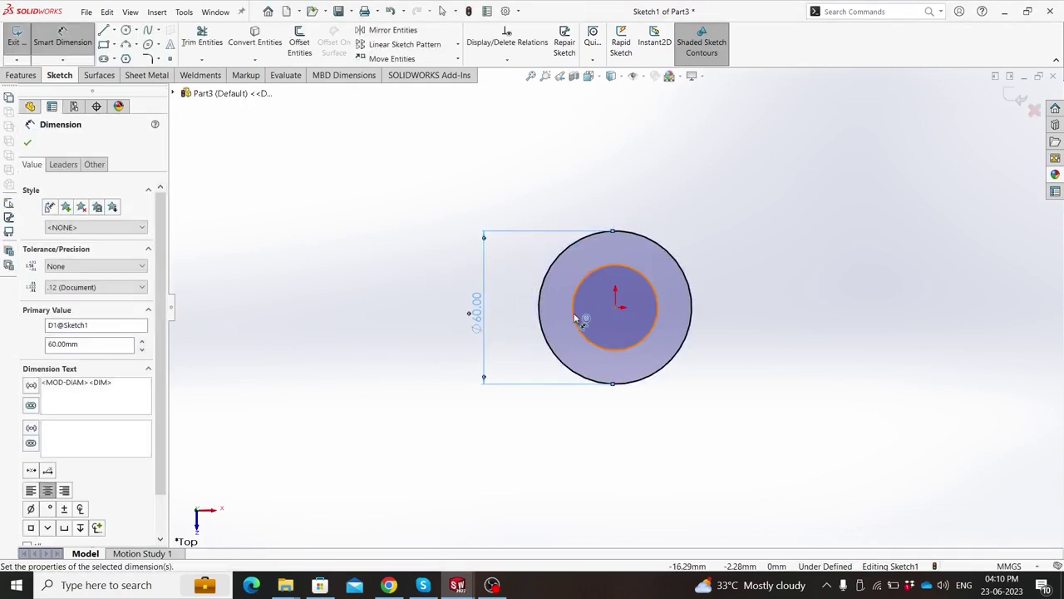
{"action": "left_click", "coordinate": [573, 323]}
{"action": "left_click", "coordinate": [509, 324]}
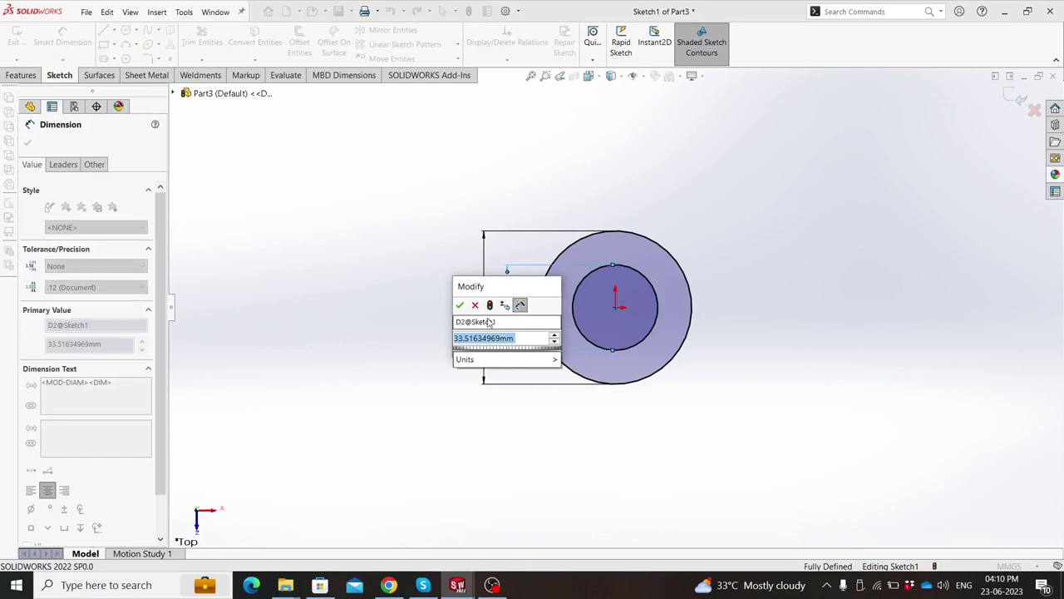
{"action": "key", "text": "Return"}
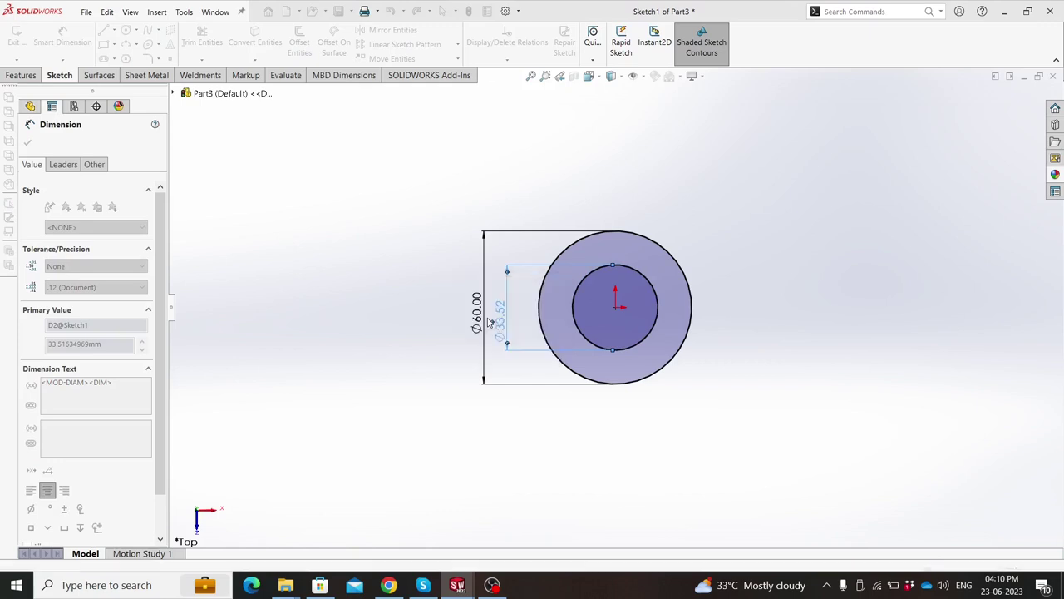
{"action": "key", "text": "Escape"}
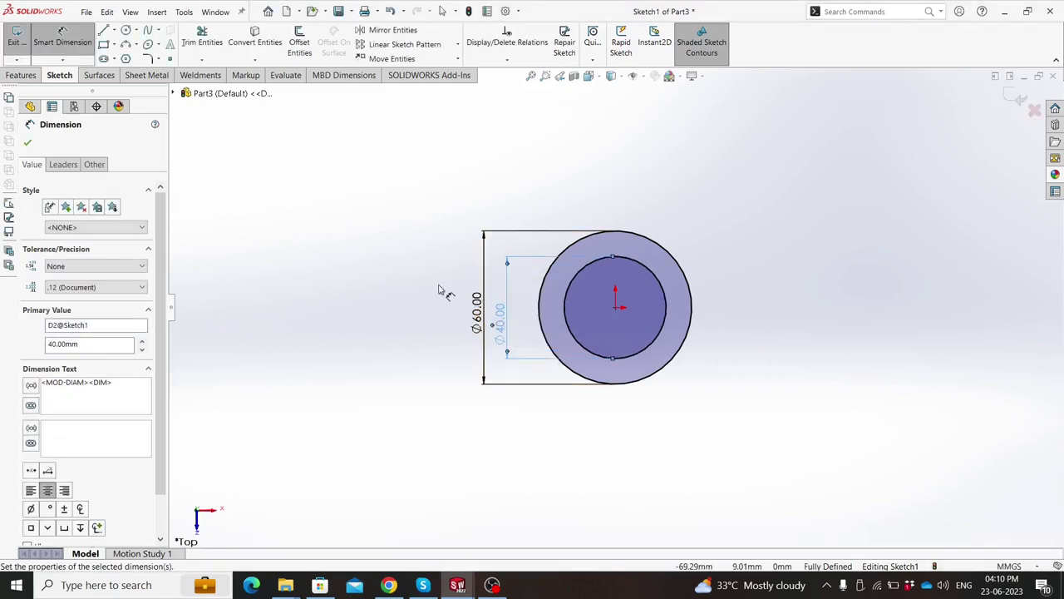
{"action": "left_click", "coordinate": [21, 76]}
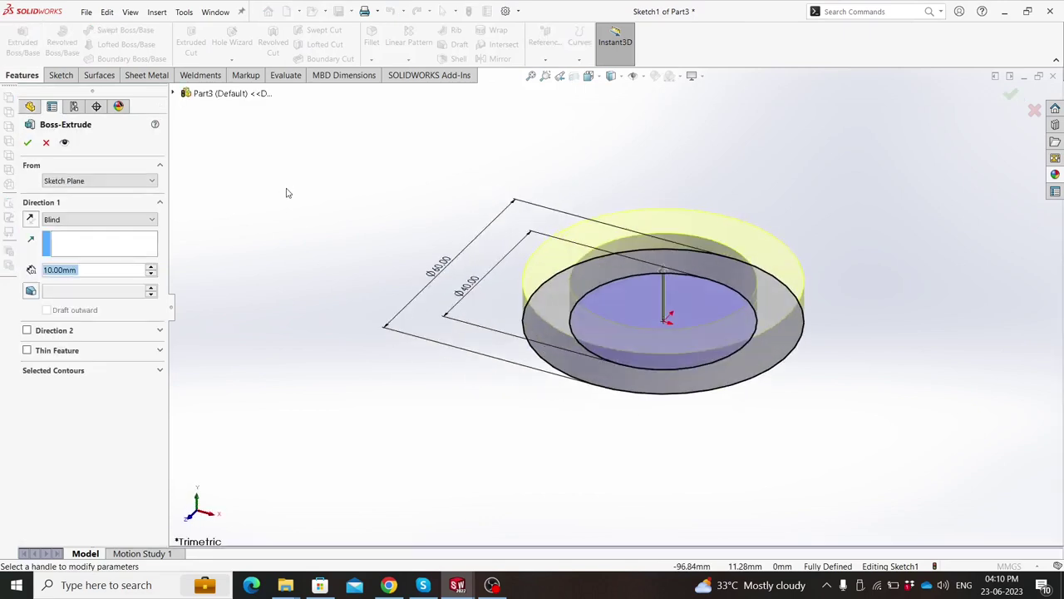
Step: Extrude the ring 60 mm blind in the reversed direction into a Ø60/Ø40 tube
{"action": "type", "text": "60"}
{"action": "key", "text": "Return"}
{"action": "key", "text": "f"}
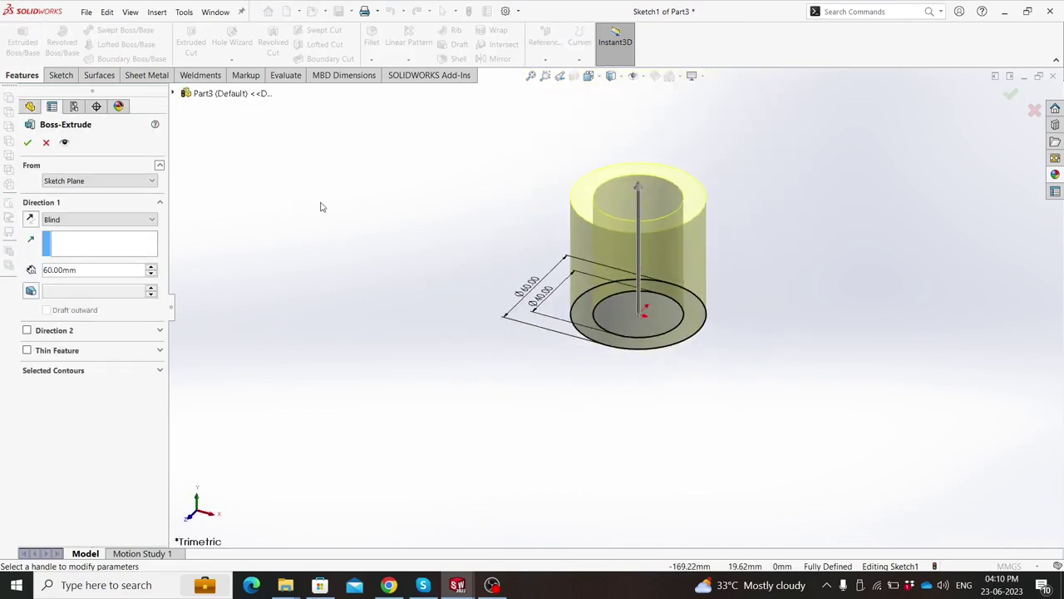
{"action": "mouse_move", "coordinate": [439, 208]}
{"action": "middle_mouse_down"}
{"action": "mouse_move", "coordinate": [359, 394]}
{"action": "mouse_move", "coordinate": [354, 354]}
{"action": "mouse_move", "coordinate": [439, 355]}
{"action": "mouse_move", "coordinate": [440, 372]}
{"action": "middle_mouse_up"}
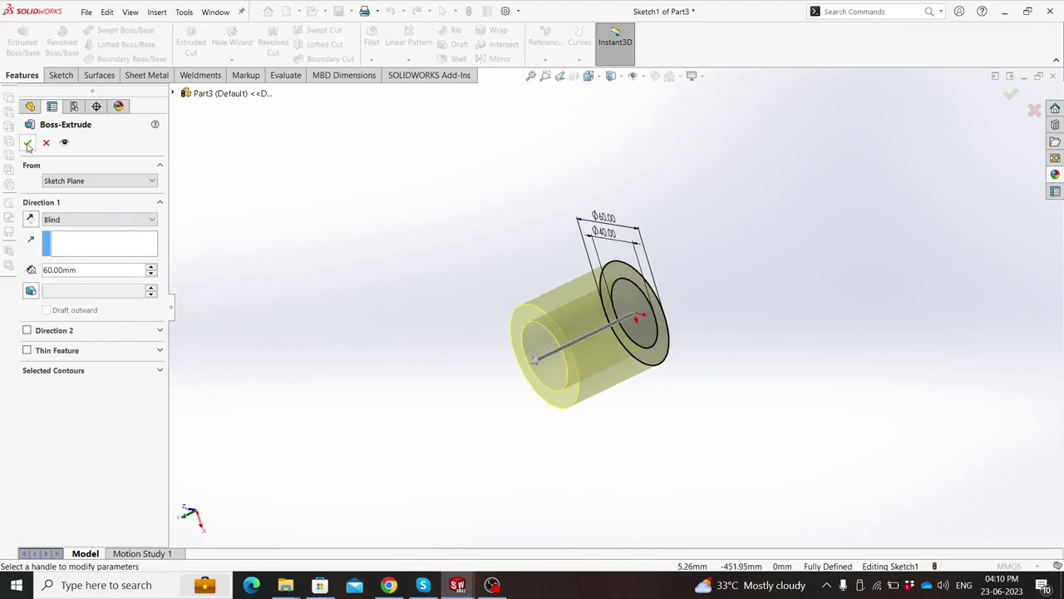
{"action": "left_click", "coordinate": [33, 220]}
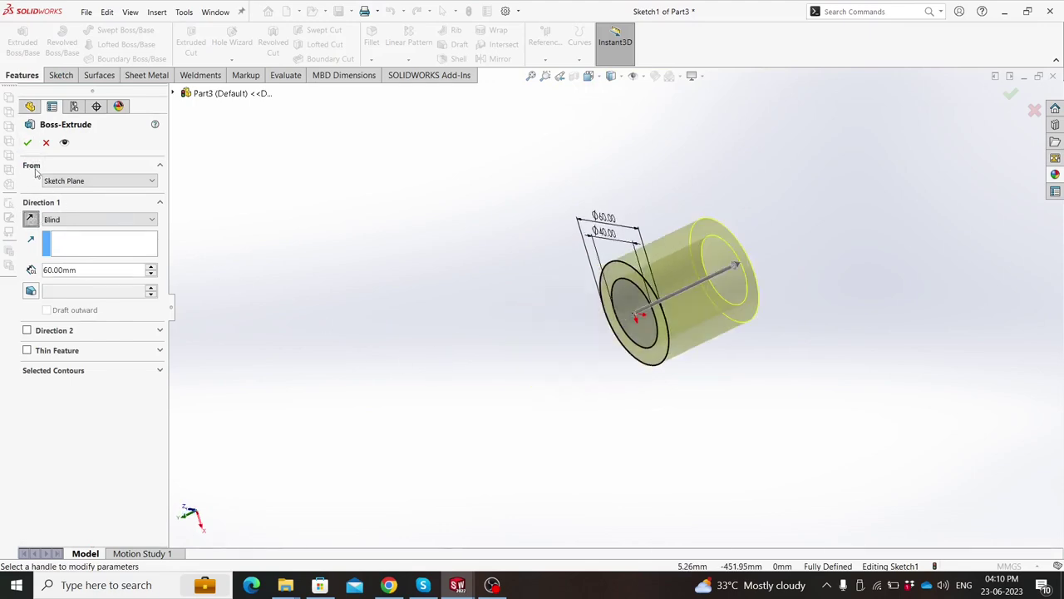
{"action": "key", "text": "Return"}
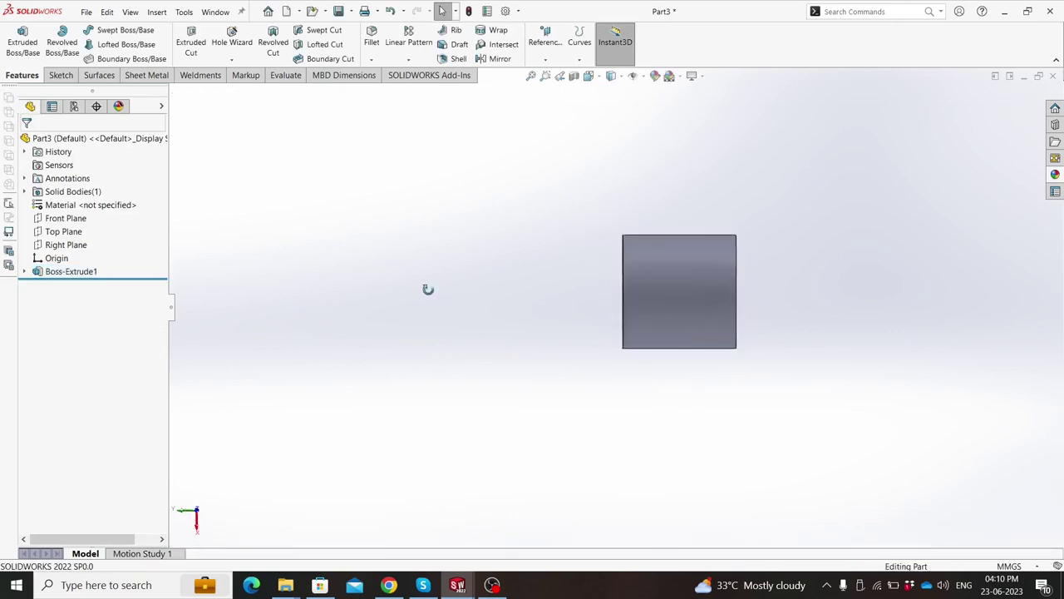
Step: On the Front Plane, draw a closed four-sided tapered line profile starting at the tube's edge
{"action": "middle_click_drag", "start_coordinate": [427, 289], "coordinate": [532, 332]}
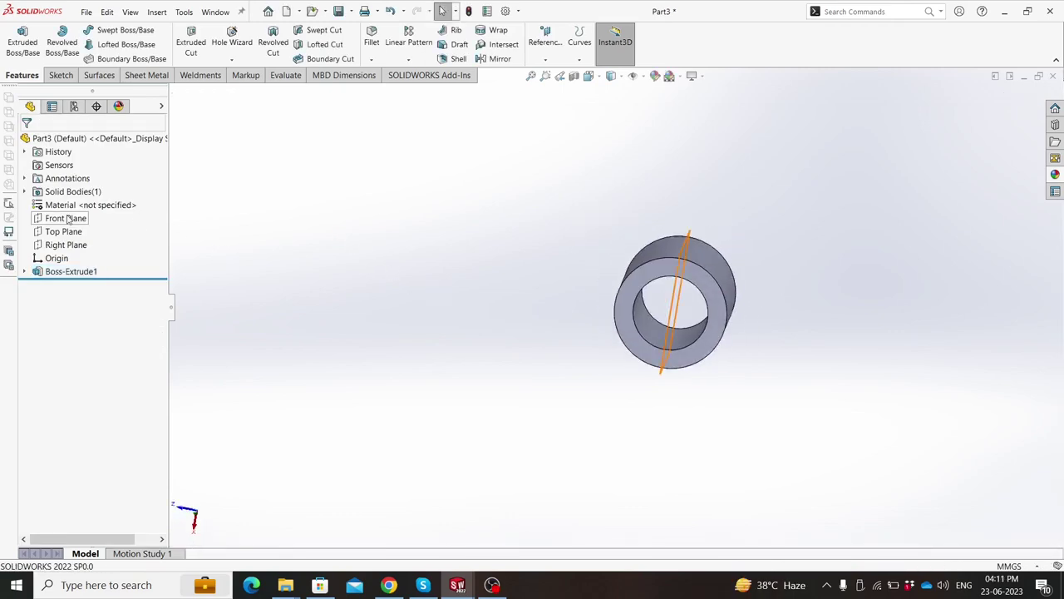
{"action": "left_click", "coordinate": [68, 218]}
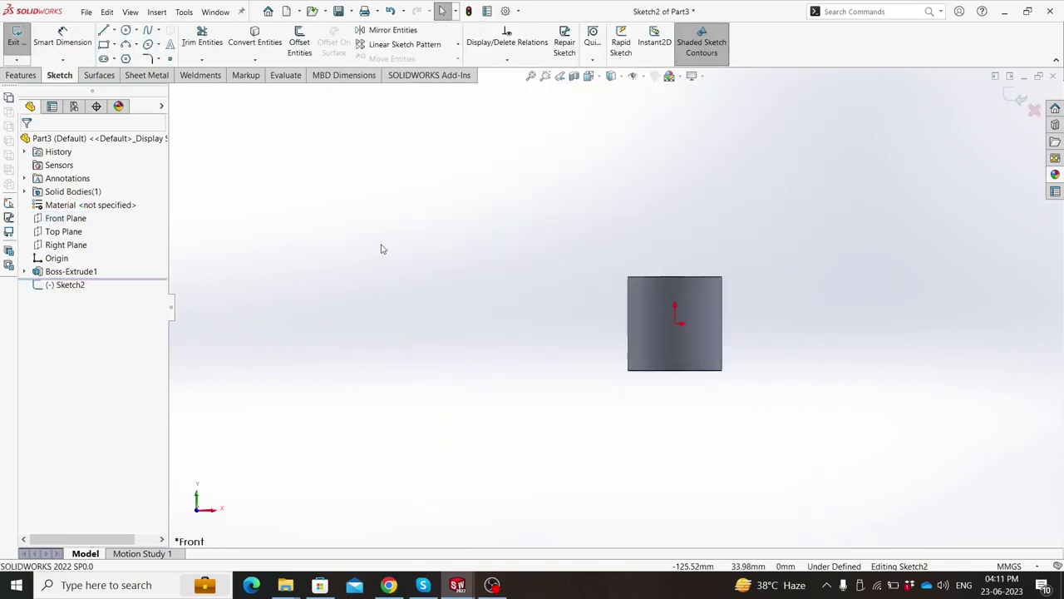
{"action": "left_click", "coordinate": [104, 31]}
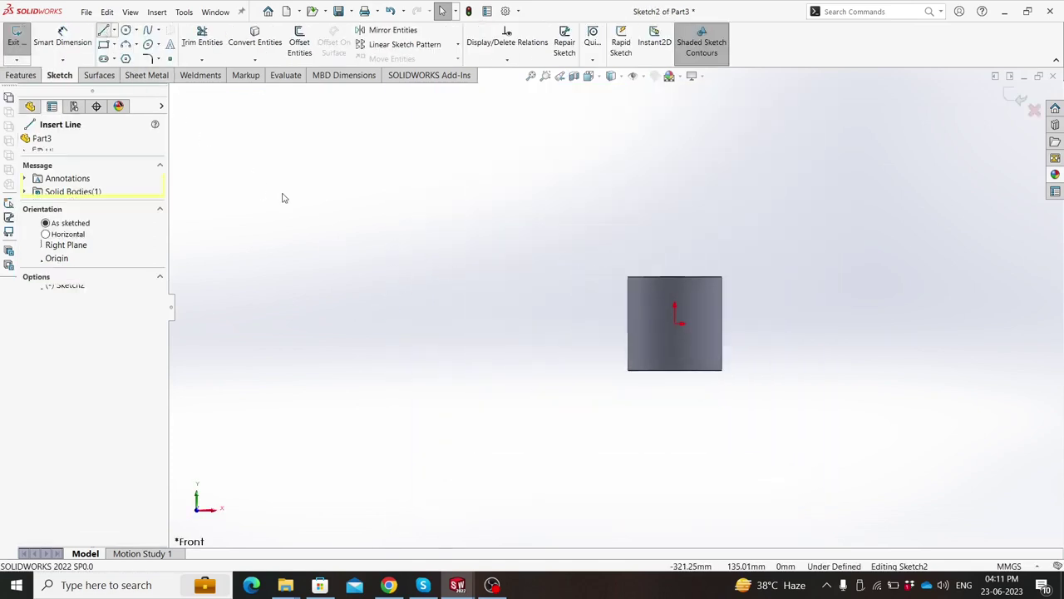
{"action": "left_click", "coordinate": [629, 278]}
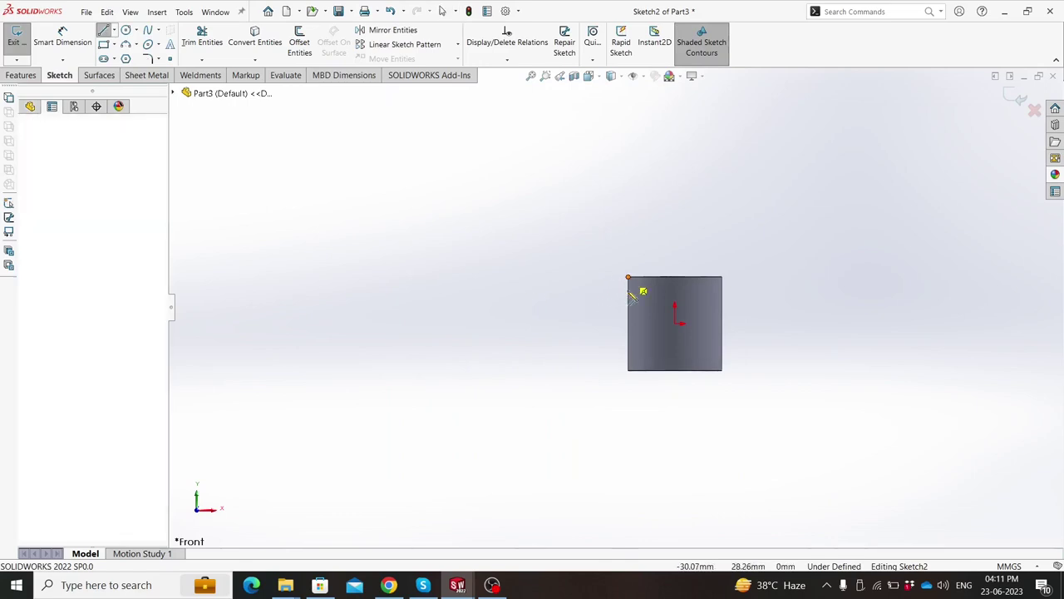
{"action": "left_click", "coordinate": [628, 369]}
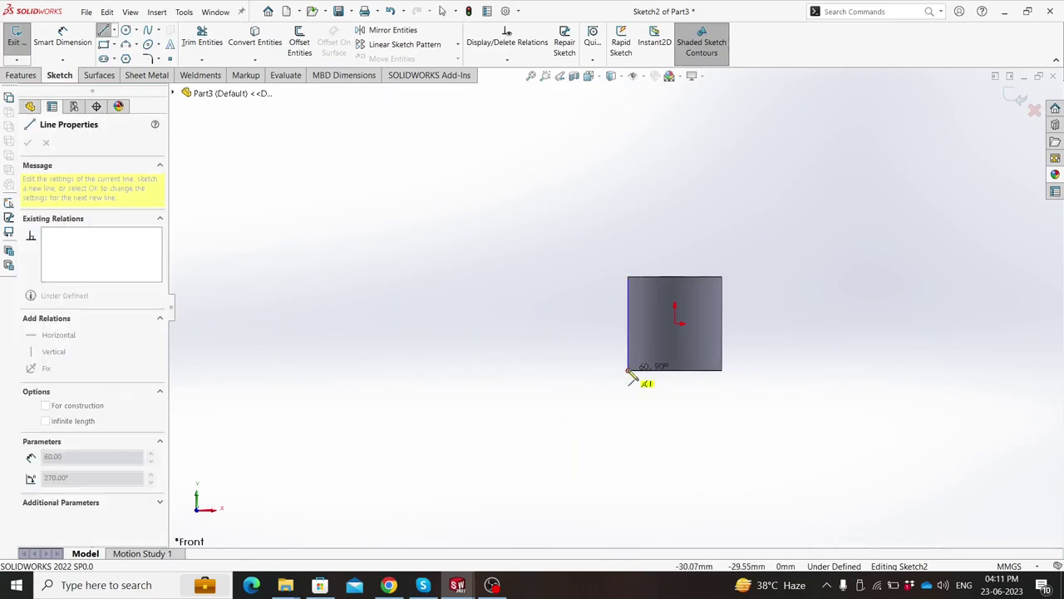
{"action": "left_click", "coordinate": [348, 414]}
{"action": "double_click", "coordinate": [347, 232]}
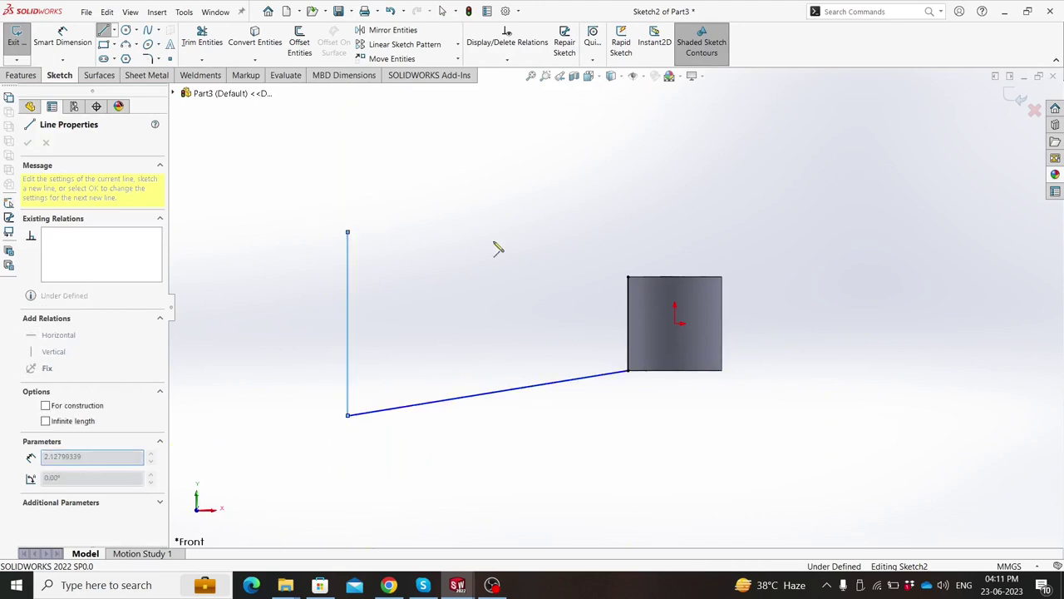
{"action": "left_click", "coordinate": [629, 277]}
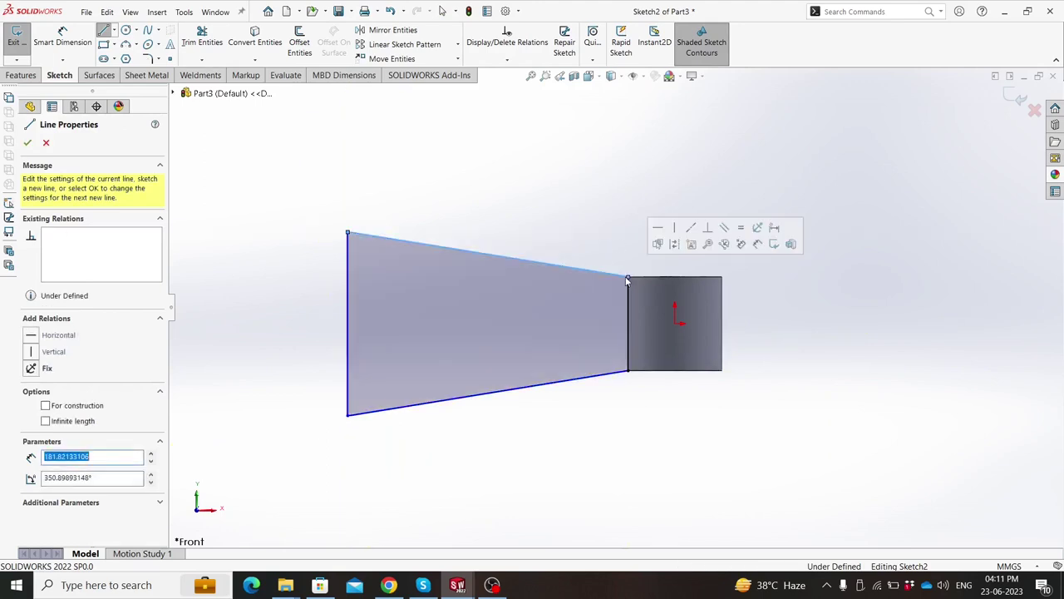
{"action": "key", "text": "Escape"}
{"action": "key", "text": "Escape"}
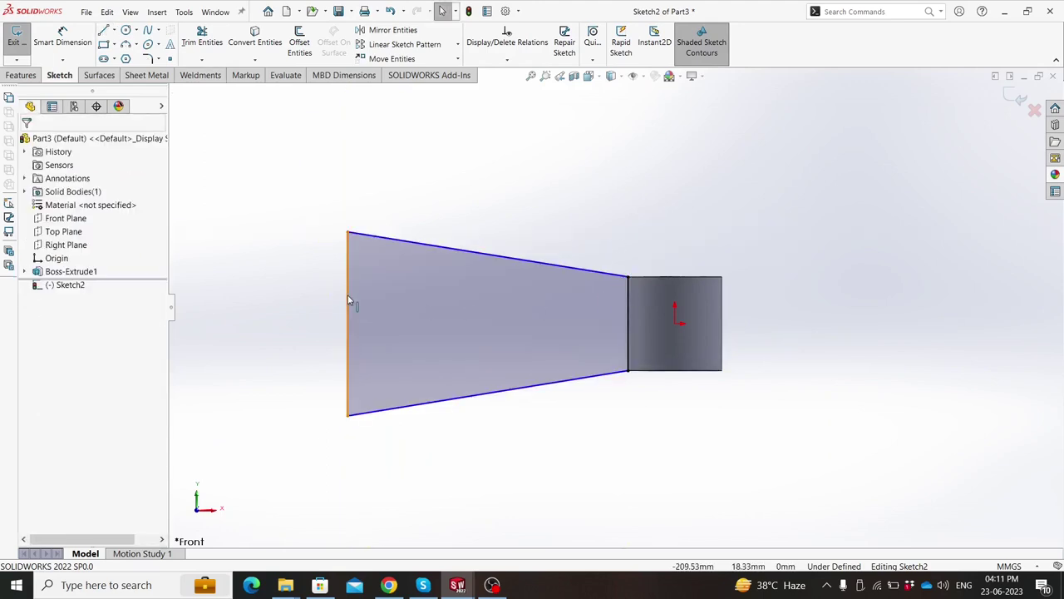
Step: Add a Horizontal relation between the left edge's midpoint and the origin
{"action": "left_click", "coordinate": [350, 301]}
{"action": "left_click", "coordinate": [383, 171]}
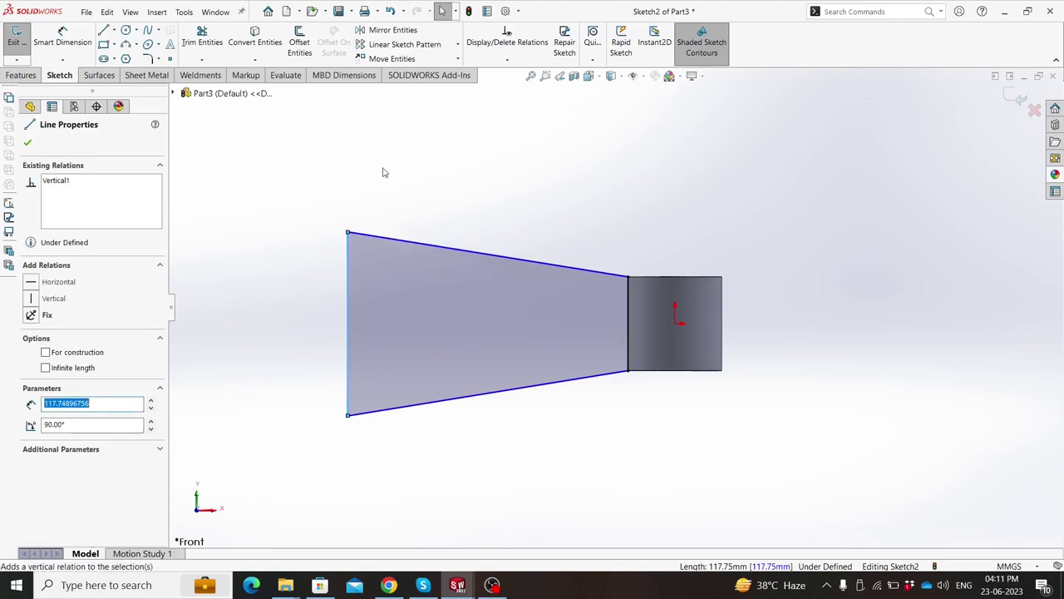
{"action": "left_click", "coordinate": [348, 325]}
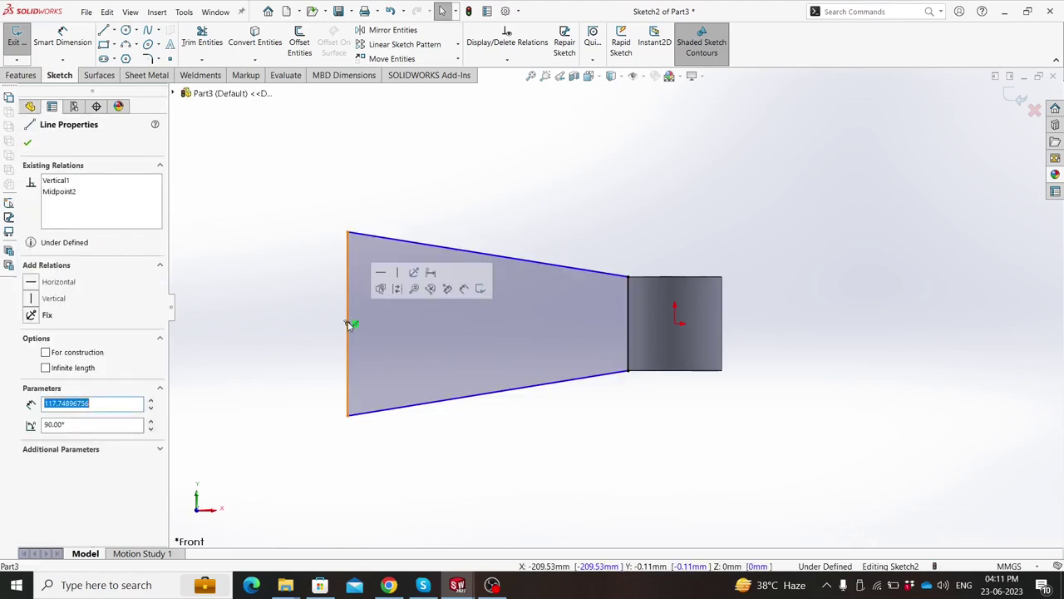
{"action": "left_click", "coordinate": [676, 328]}
{"action": "left_click", "coordinate": [675, 323], "text": "ctrl"}
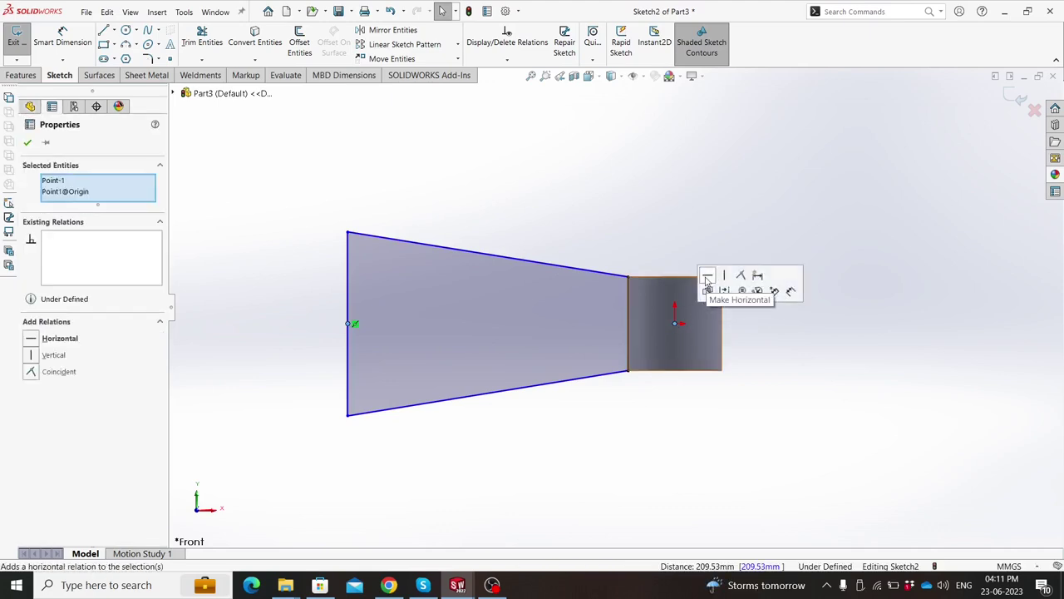
{"action": "left_click", "coordinate": [706, 277]}
{"action": "left_click", "coordinate": [569, 206]}
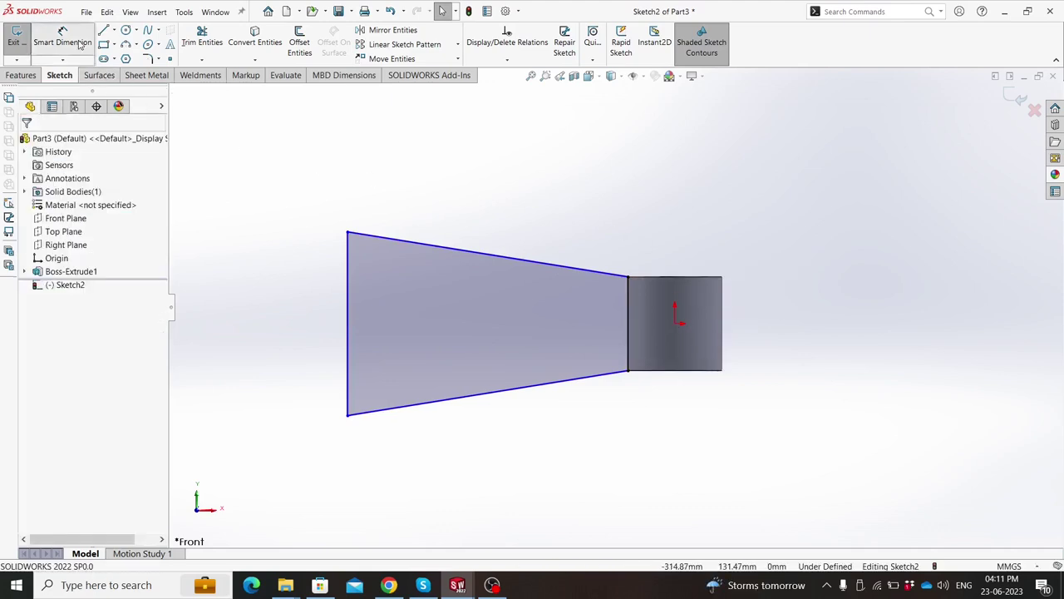
Step: Dimension the profile's left vertical edge at 120 mm
{"action": "left_click", "coordinate": [80, 45]}
{"action": "left_click", "coordinate": [303, 300]}
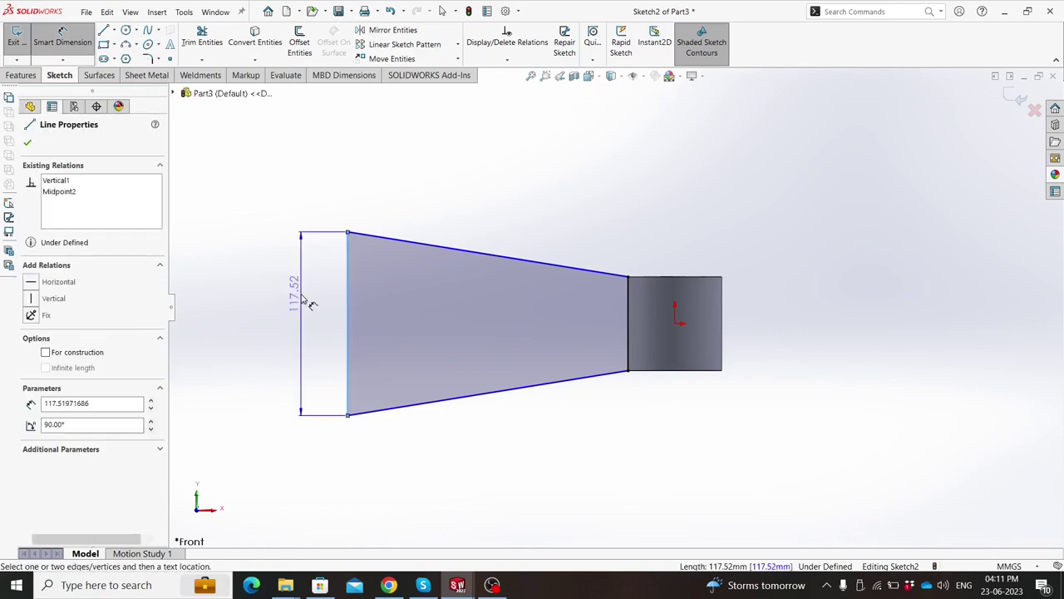
{"action": "left_click", "coordinate": [309, 304]}
{"action": "type", "text": "12"}
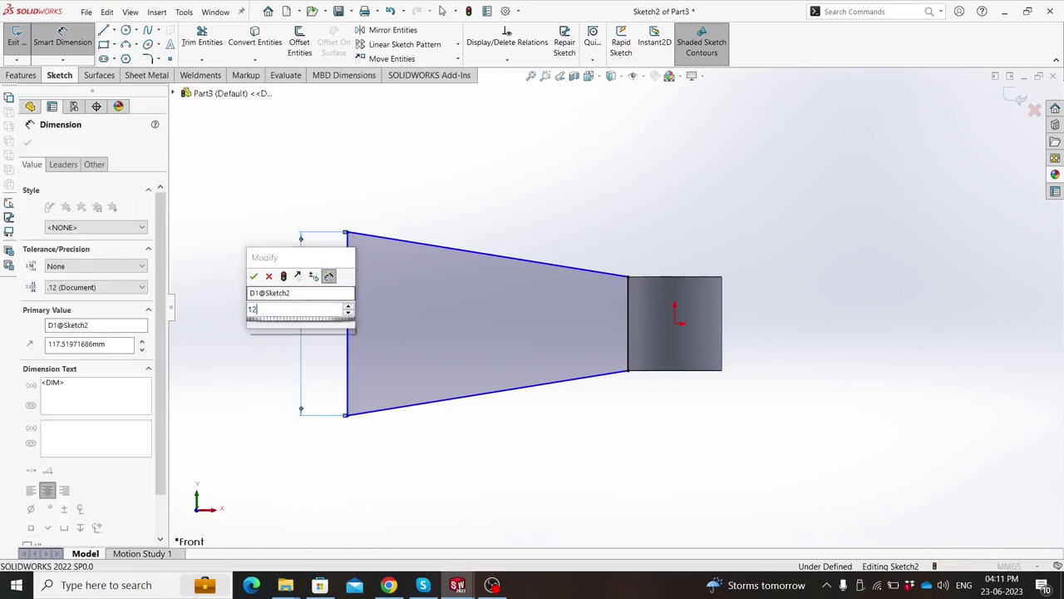
{"action": "key", "text": "Return"}
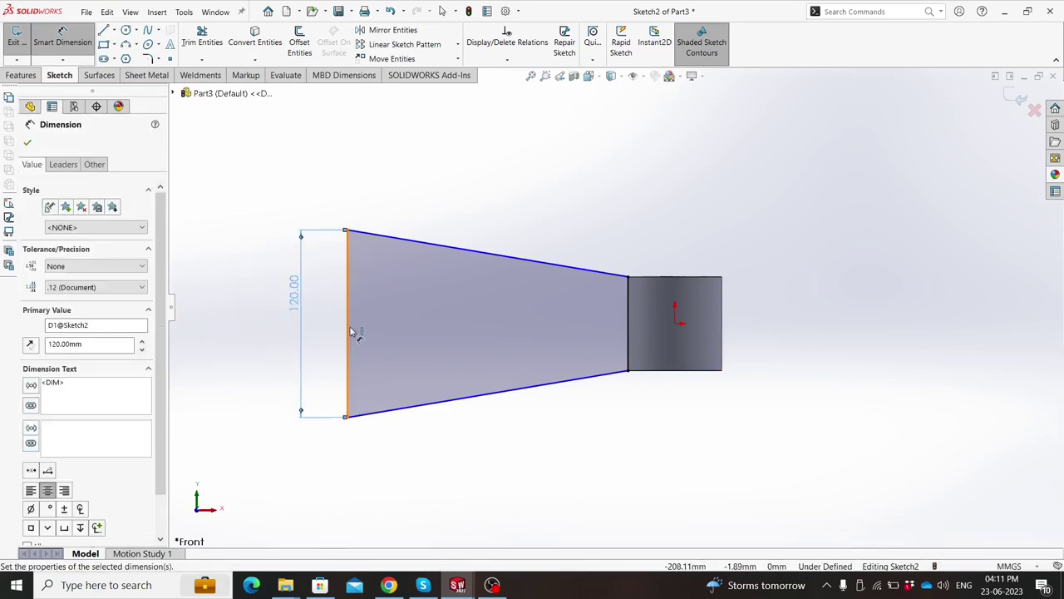
Step: Set the horizontal distance between the two vertical edges to 140 mm
{"action": "left_click", "coordinate": [629, 323]}
{"action": "left_click", "coordinate": [348, 283]}
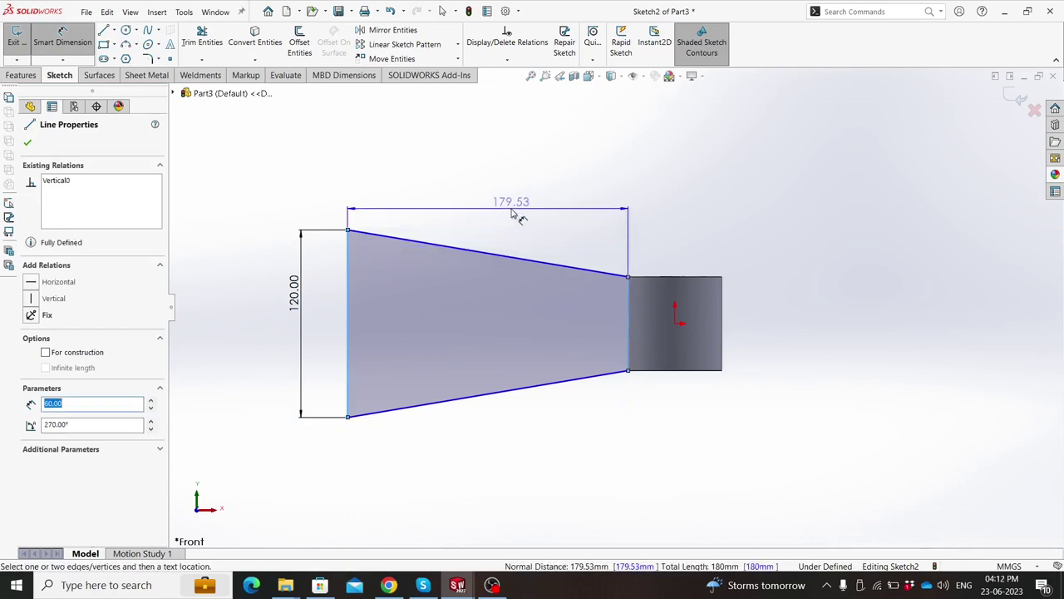
{"action": "left_click", "coordinate": [512, 213]}
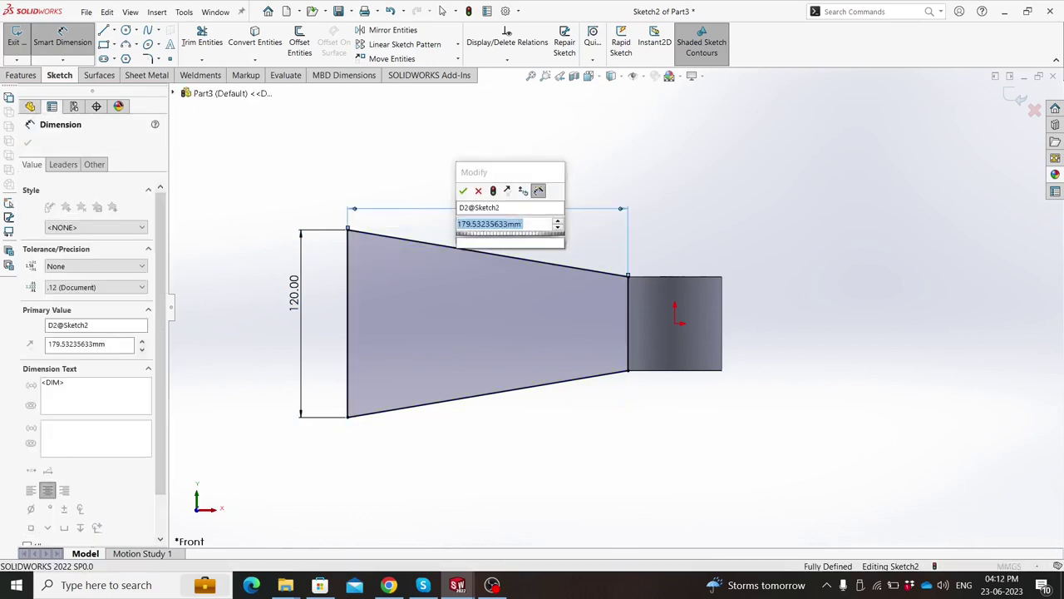
{"action": "type", "text": "140"}
{"action": "key", "text": "Return"}
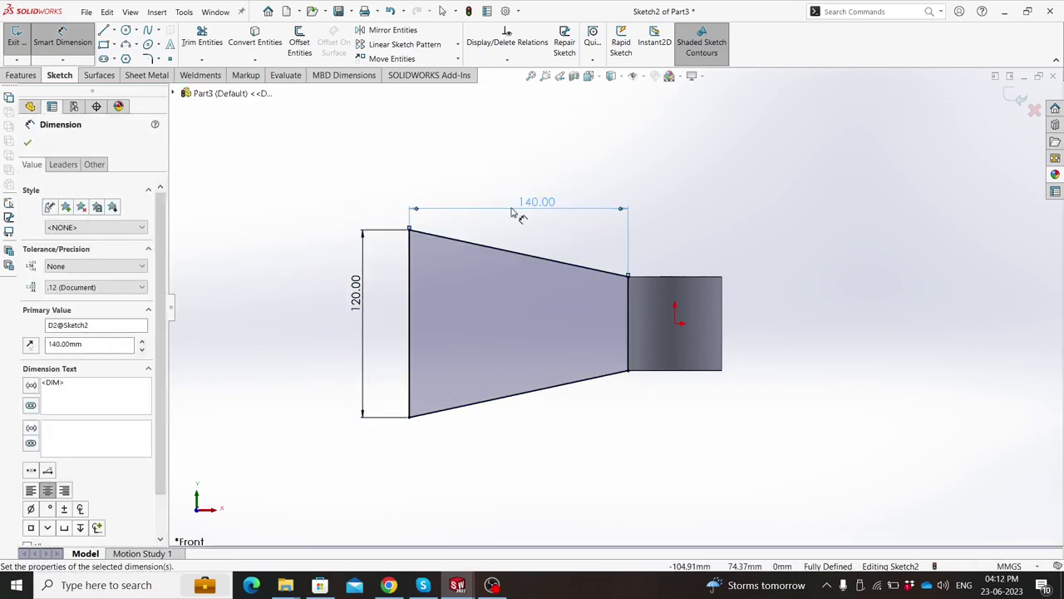
{"action": "left_click", "coordinate": [25, 143]}
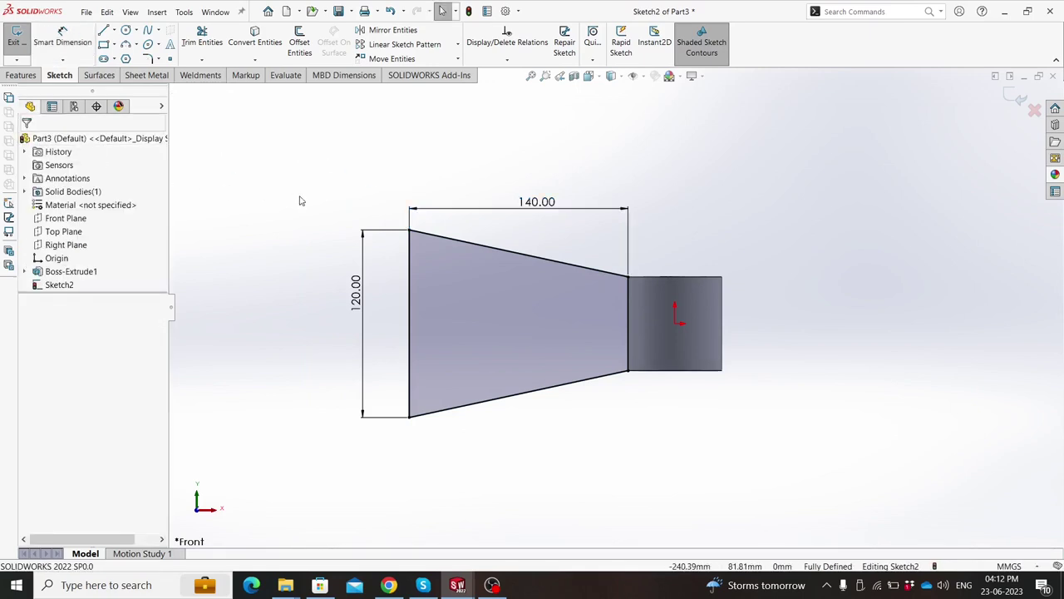
{"action": "middle_click_drag", "start_coordinate": [301, 201], "coordinate": [273, 340]}
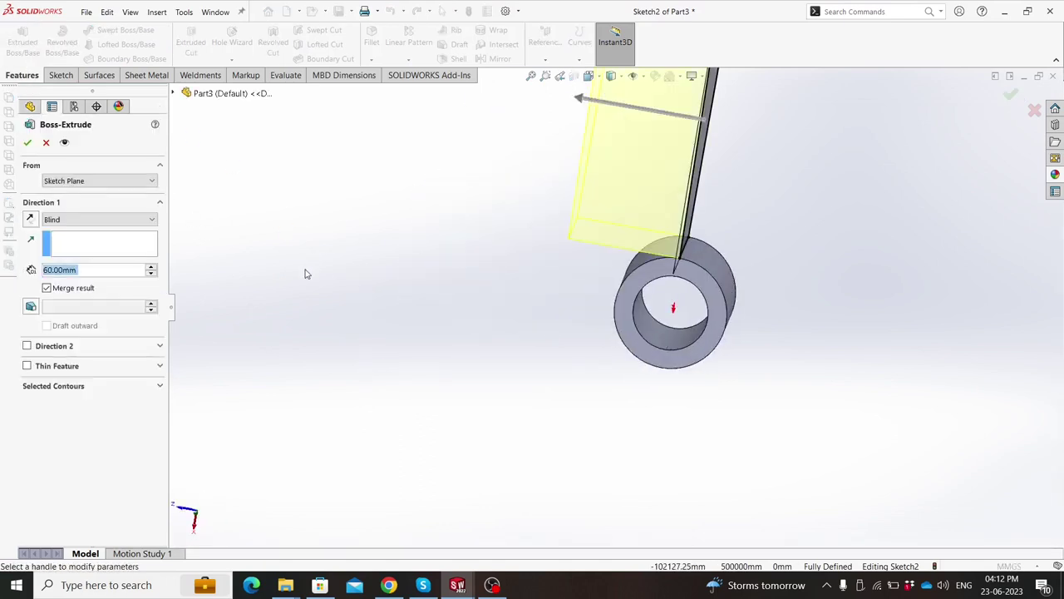
Step: Extrude the tapered arm profile 25 mm with a Mid Plane end condition
{"action": "type", "text": "25"}
{"action": "key", "text": "Return"}
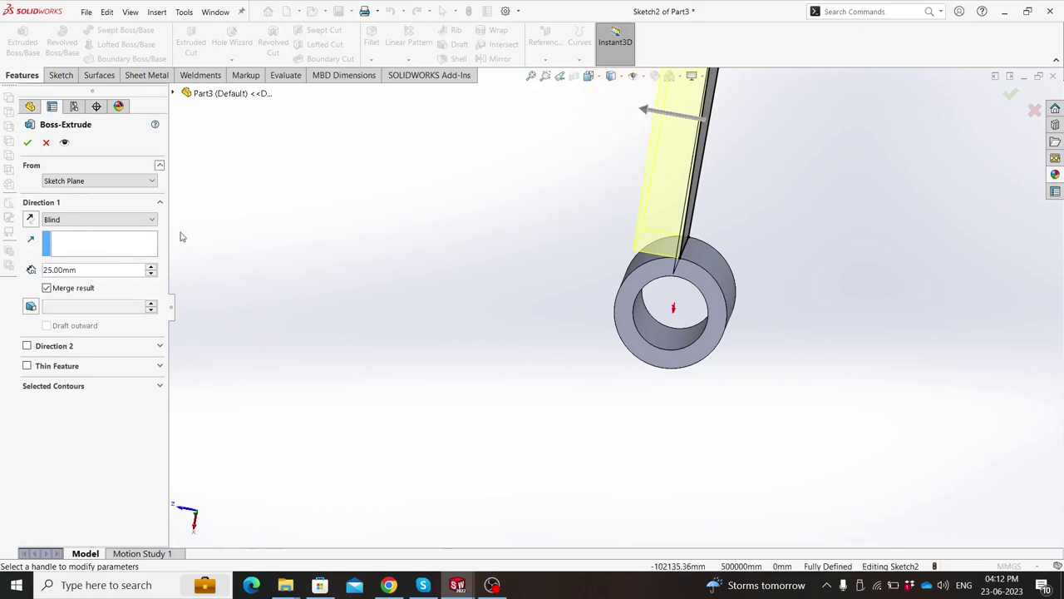
{"action": "left_click", "coordinate": [129, 219]}
{"action": "left_click", "coordinate": [104, 289]}
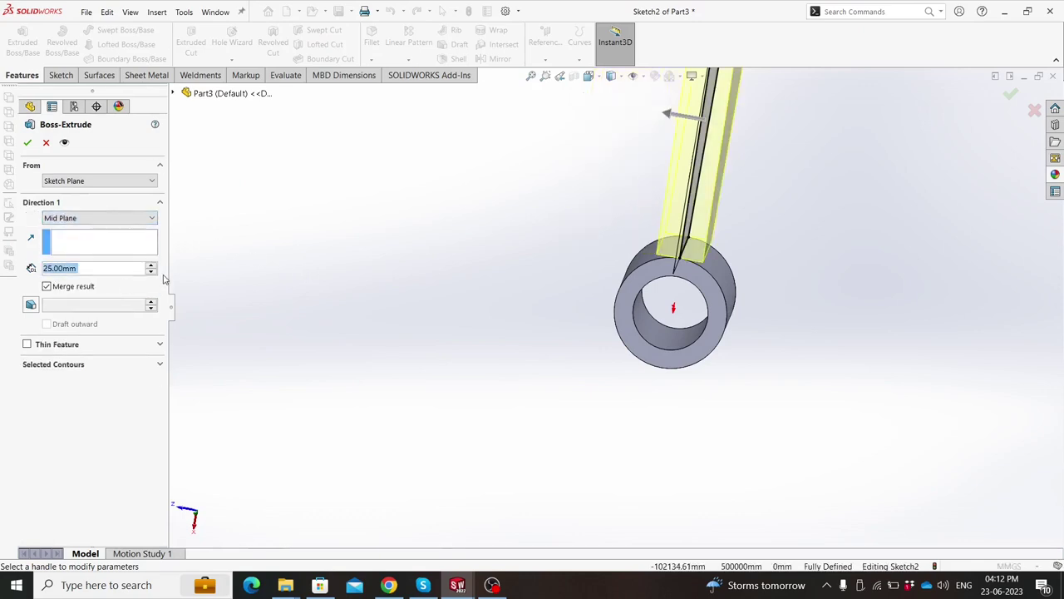
{"action": "left_click", "coordinate": [27, 143]}
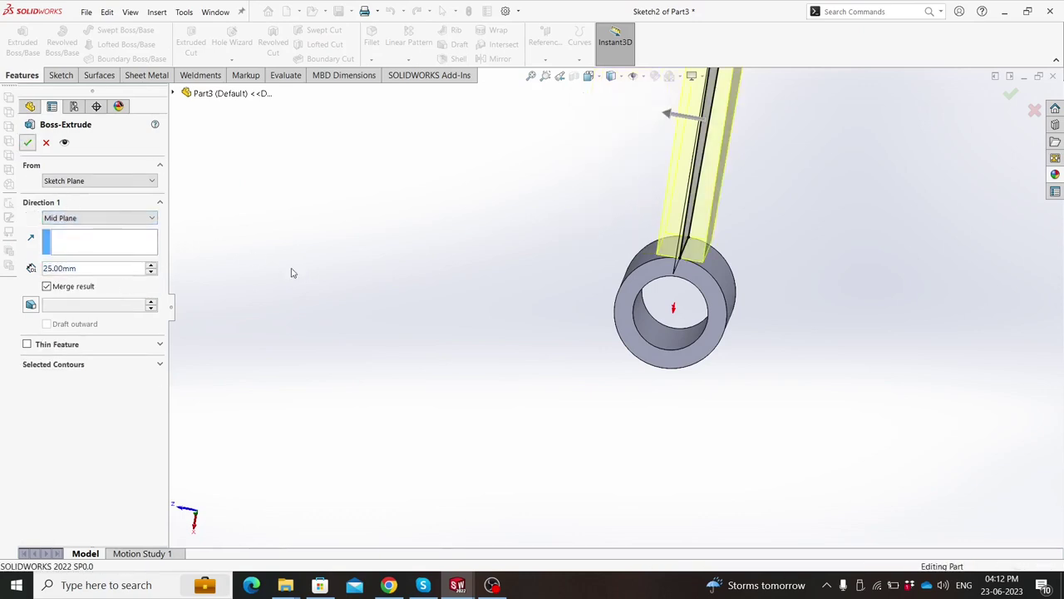
{"action": "middle_click_drag", "start_coordinate": [486, 248], "coordinate": [810, 352]}
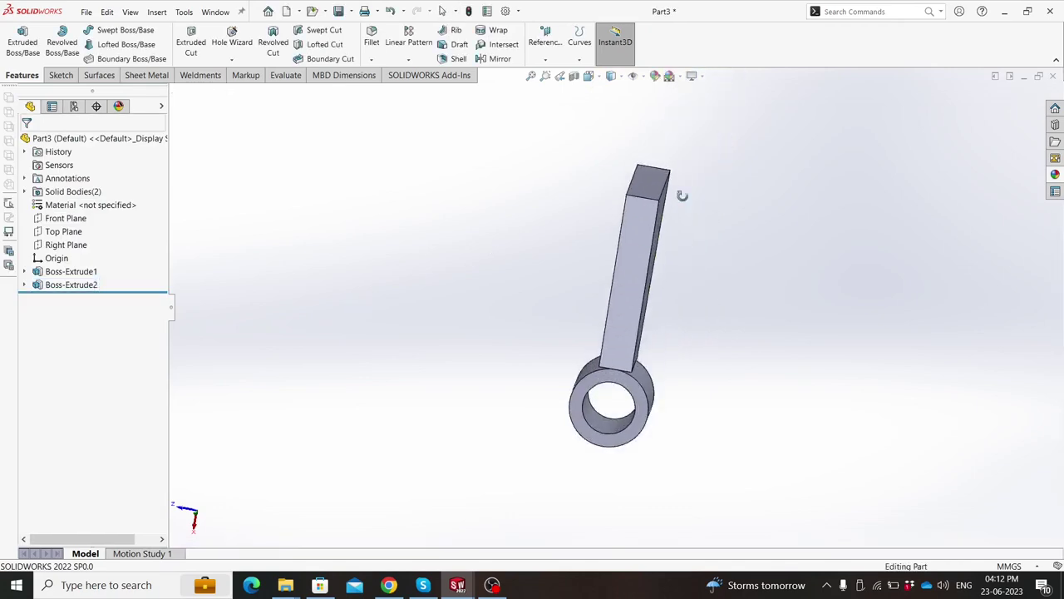
Step: Sketch on the arm's end face at the tube joint and convert its edges into sketch lines
{"action": "scroll", "coordinate": [586, 363], "scroll_direction": "down", "scroll_amount": 3}
{"action": "scroll", "coordinate": [592, 360], "scroll_direction": "down", "scroll_amount": 3}
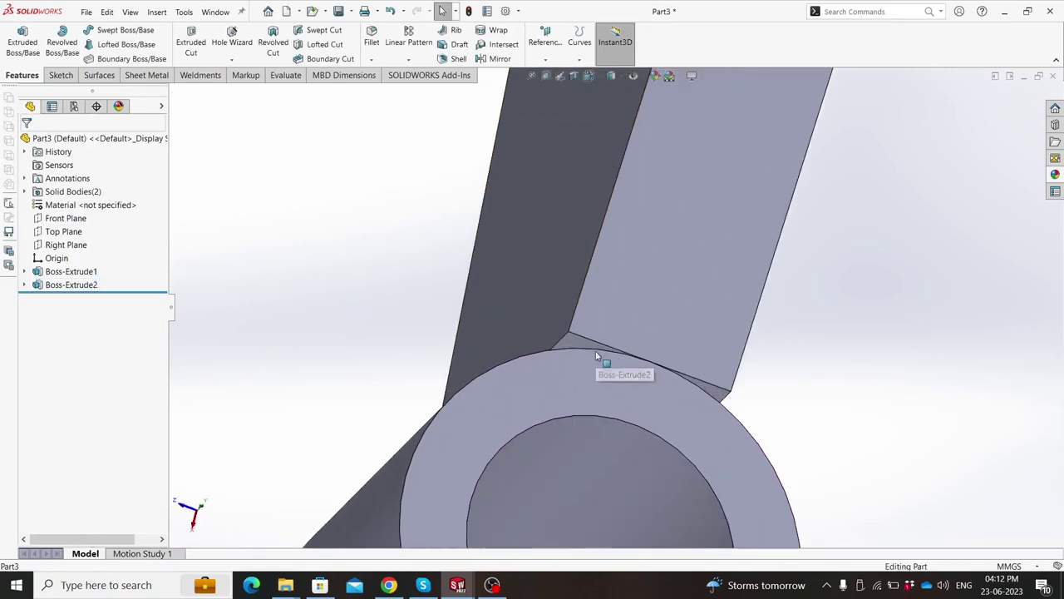
{"action": "left_click", "coordinate": [582, 346]}
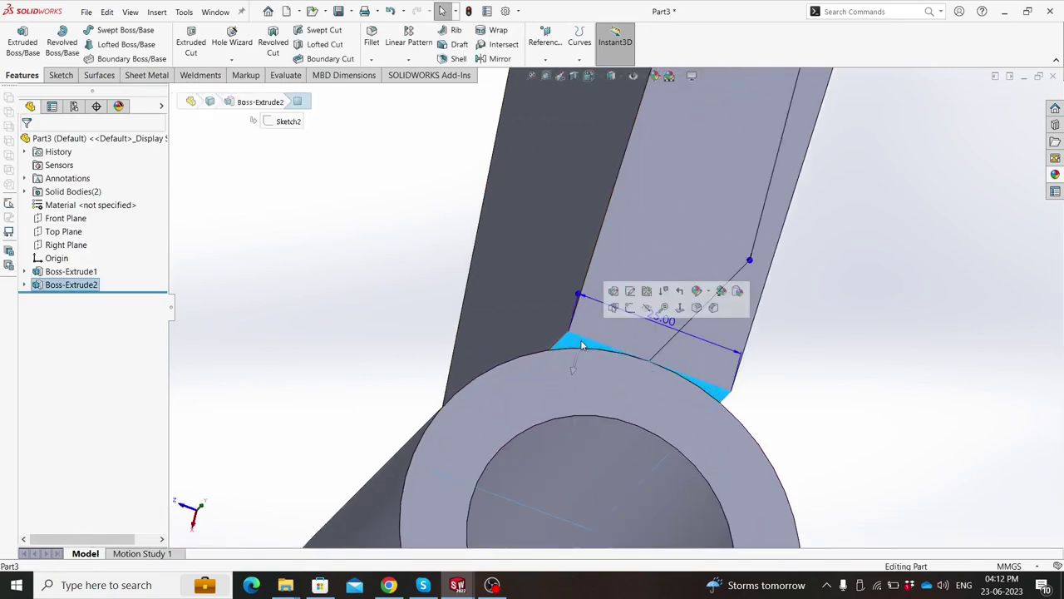
{"action": "left_click", "coordinate": [630, 309]}
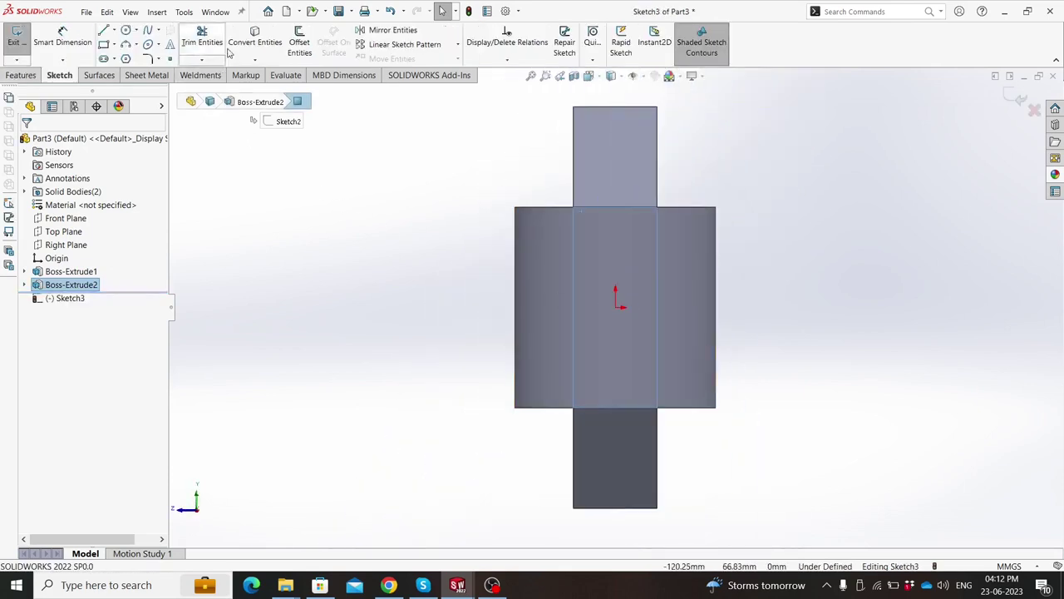
{"action": "left_click", "coordinate": [237, 46]}
Step: Extrude the end profile Up To Surface at the tube's outer face, merging arm and tube
{"action": "left_click", "coordinate": [22, 75]}
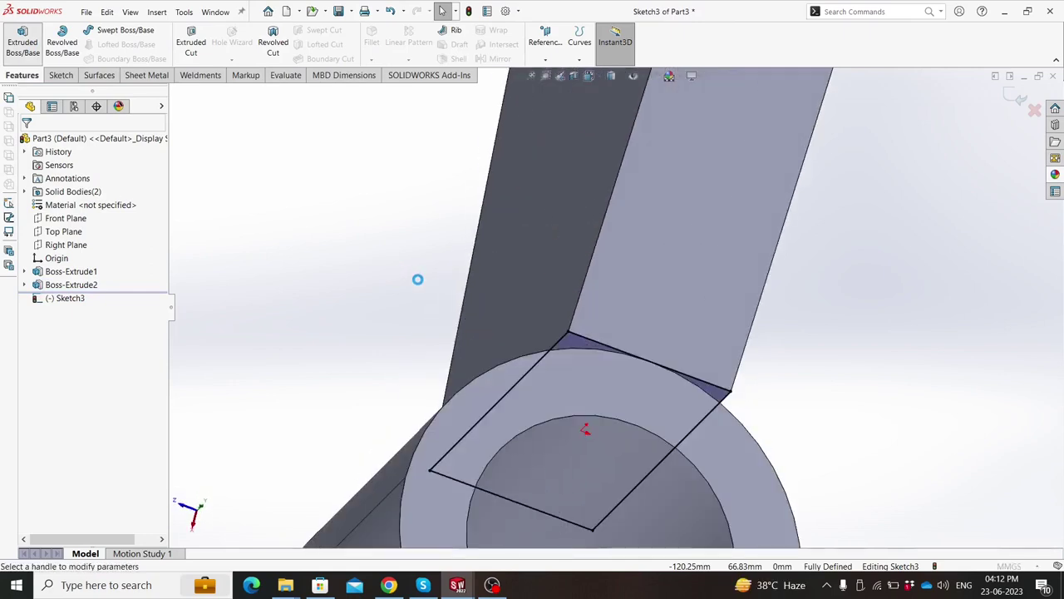
{"action": "middle_click_drag", "start_coordinate": [432, 305], "coordinate": [463, 361]}
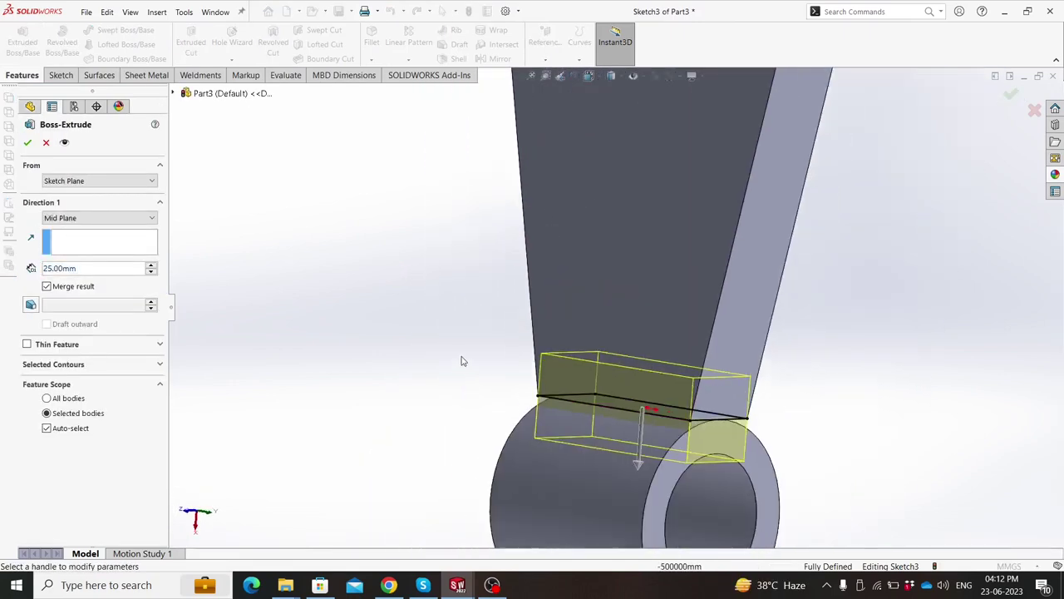
{"action": "left_click", "coordinate": [97, 216]}
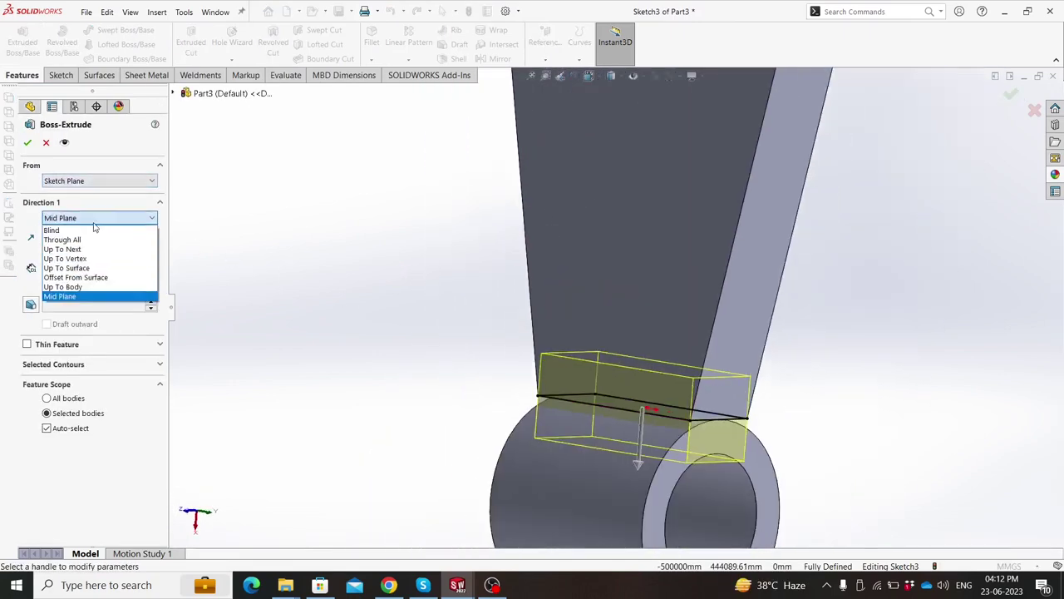
{"action": "left_click", "coordinate": [88, 269]}
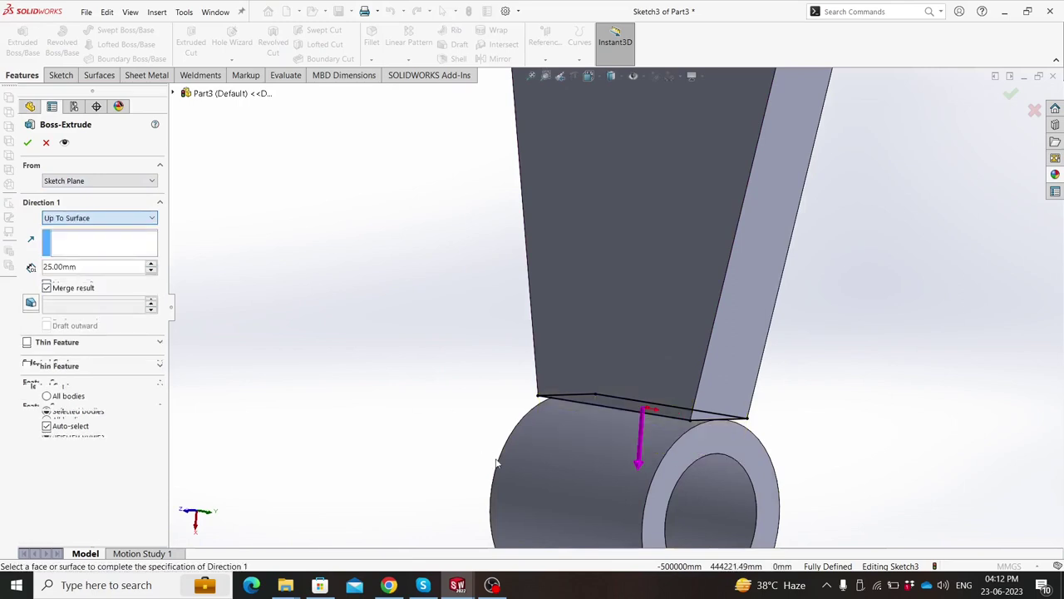
{"action": "left_click", "coordinate": [550, 465]}
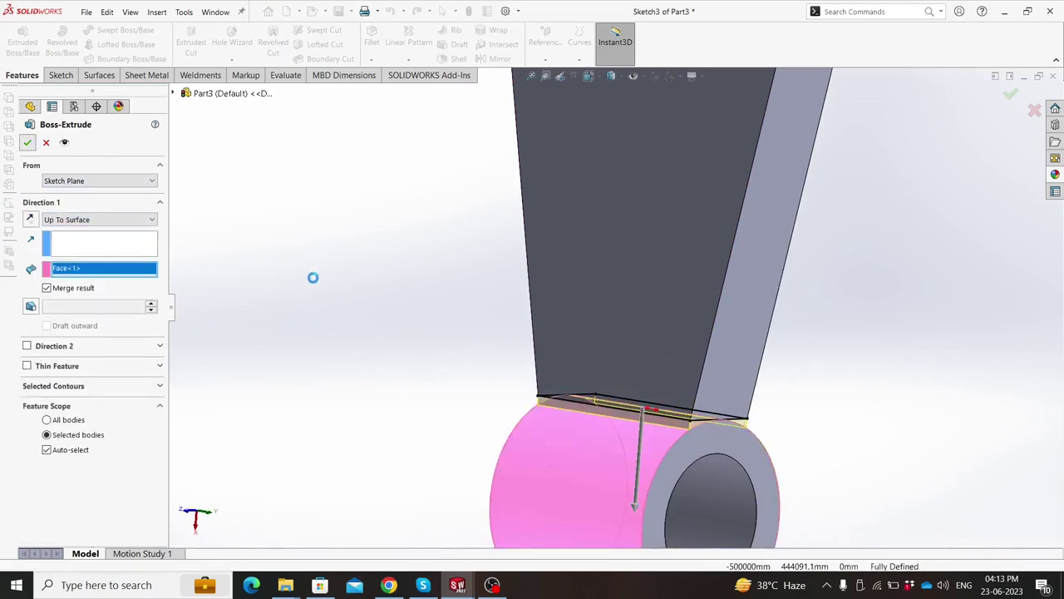
{"action": "key", "text": "Return"}
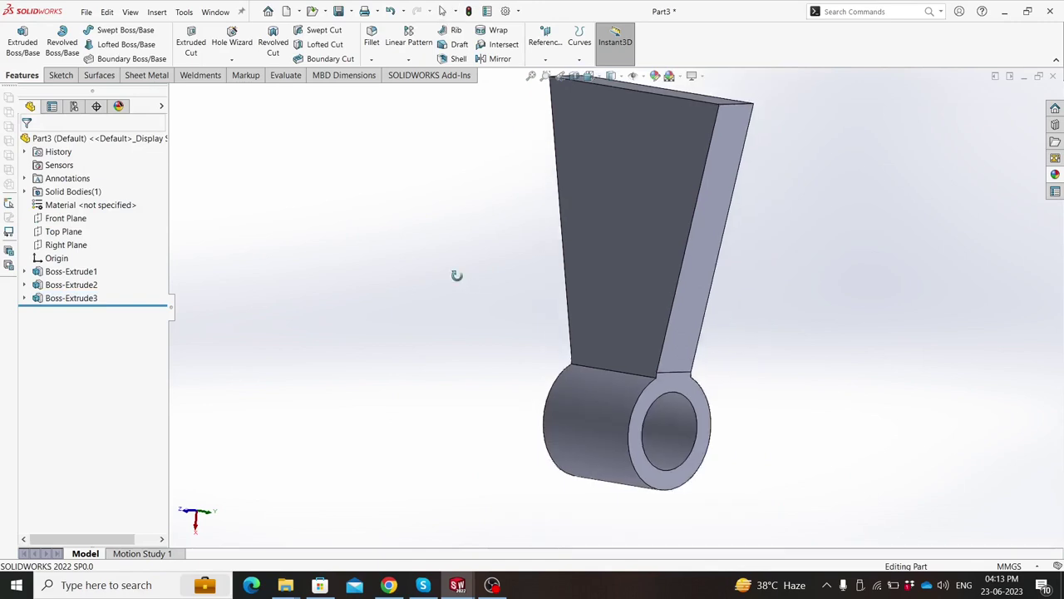
{"action": "mouse_move", "coordinate": [456, 275]}
{"action": "middle_mouse_down"}
{"action": "mouse_move", "coordinate": [430, 143]}
{"action": "mouse_move", "coordinate": [511, 230]}
{"action": "mouse_move", "coordinate": [555, 313]}
{"action": "mouse_move", "coordinate": [568, 264]}
{"action": "mouse_move", "coordinate": [544, 271]}
{"action": "middle_mouse_up"}
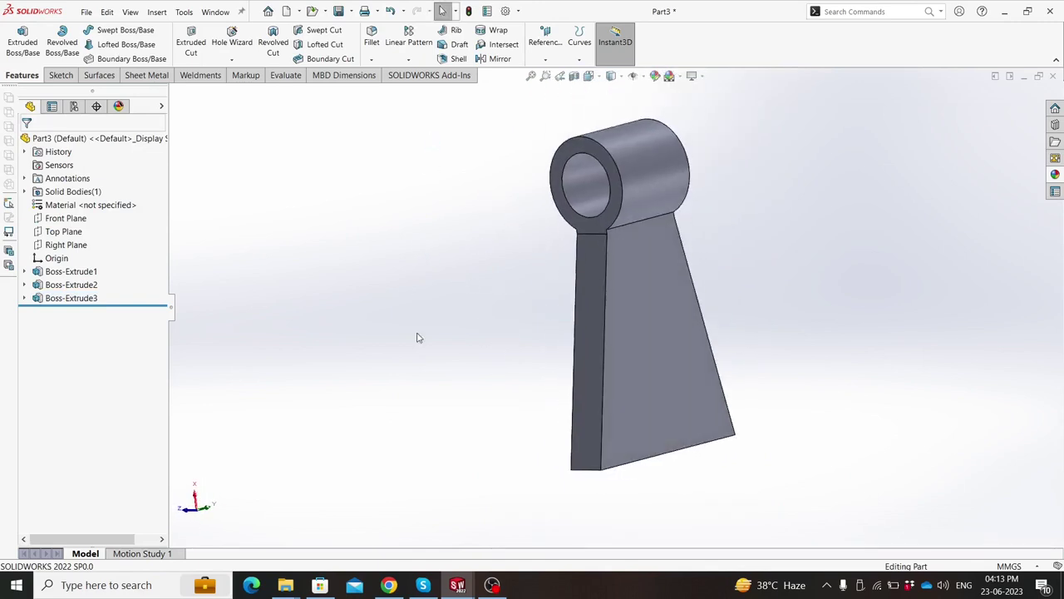
{"action": "mouse_move", "coordinate": [418, 337]}
{"action": "middle_mouse_down"}
{"action": "mouse_move", "coordinate": [394, 244]}
{"action": "mouse_move", "coordinate": [413, 290]}
{"action": "mouse_move", "coordinate": [643, 471]}
{"action": "middle_mouse_up"}
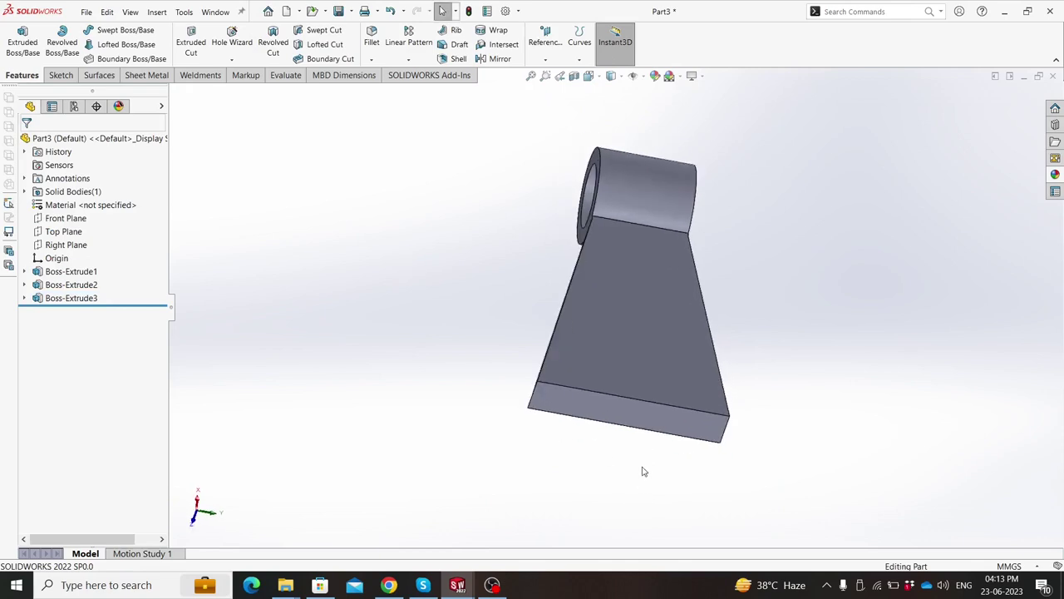
Step: Sketch a large corner rectangle on the arm's bottom face enclosing the part's outline
{"action": "left_click", "coordinate": [629, 423]}
{"action": "left_click", "coordinate": [682, 380]}
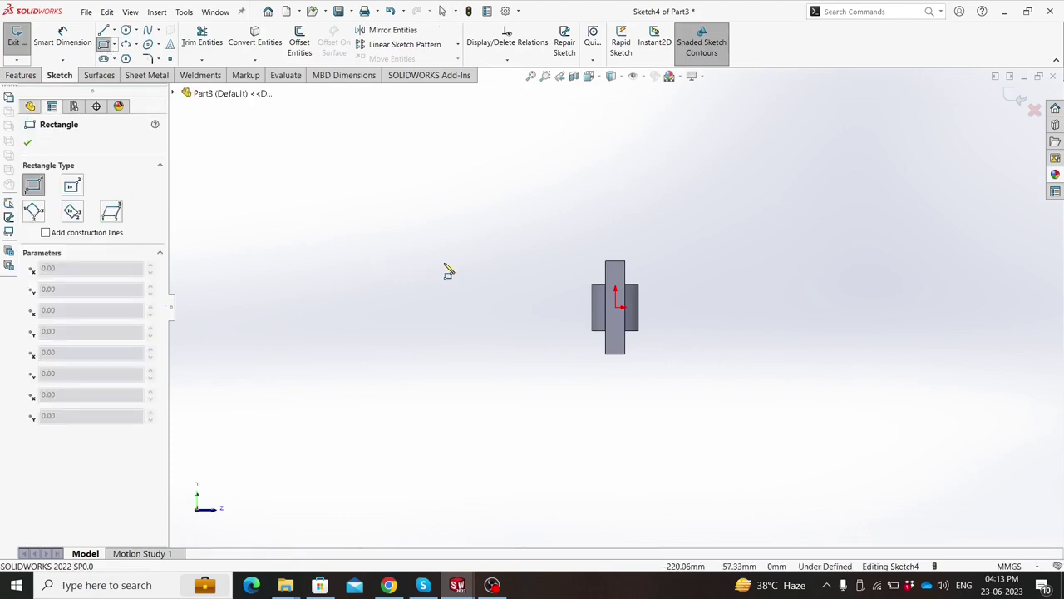
{"action": "left_click", "coordinate": [505, 261]}
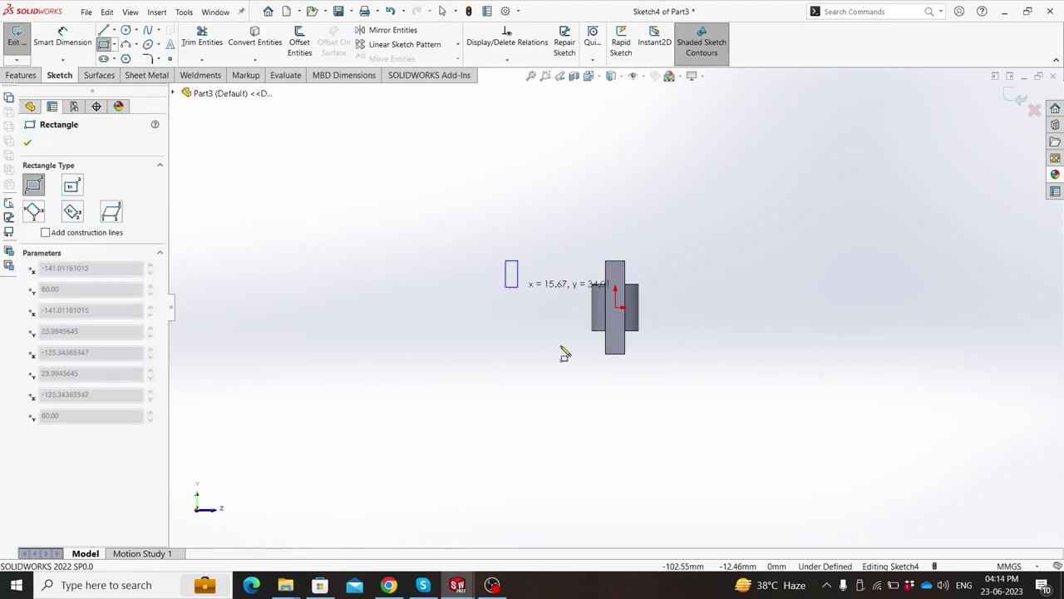
{"action": "left_click", "coordinate": [713, 474]}
Step: Make the rectangle's top and left edges equal and dimension the width to 400 mm
{"action": "key", "text": "Escape"}
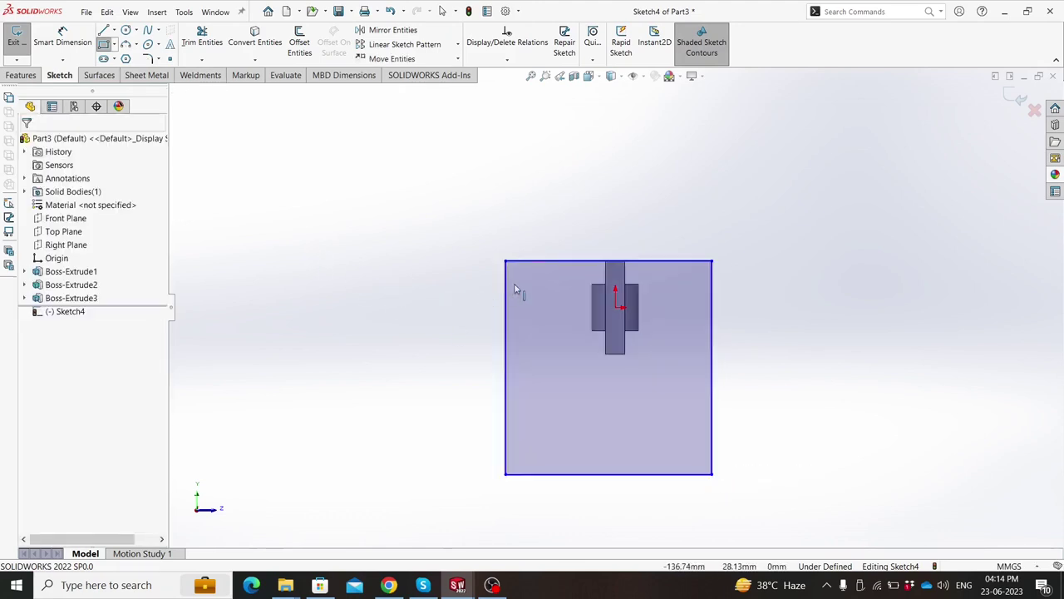
{"action": "left_click", "coordinate": [527, 263]}
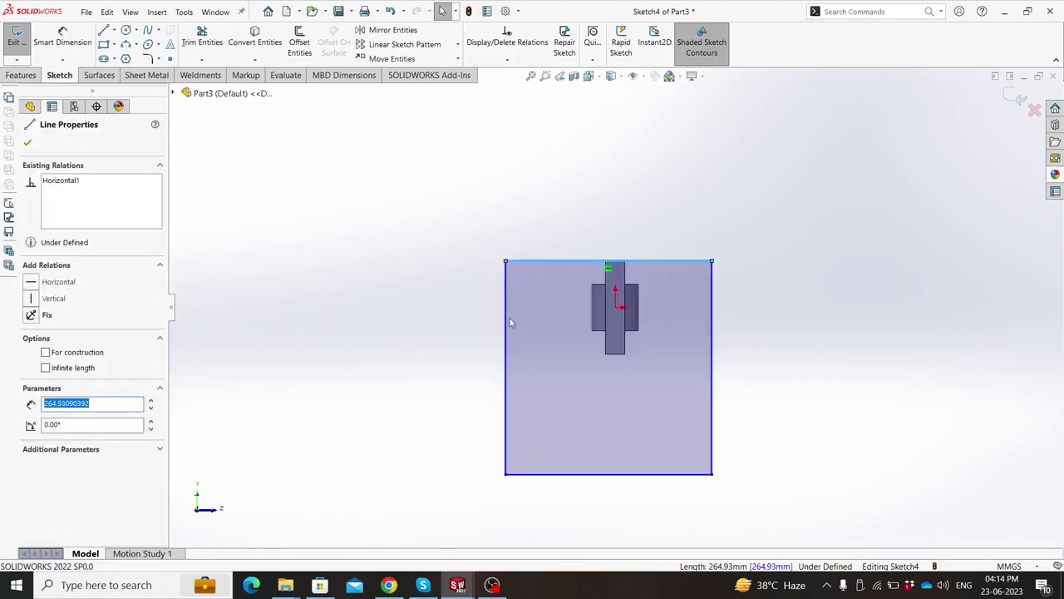
{"action": "left_click", "coordinate": [505, 366], "text": "ctrl"}
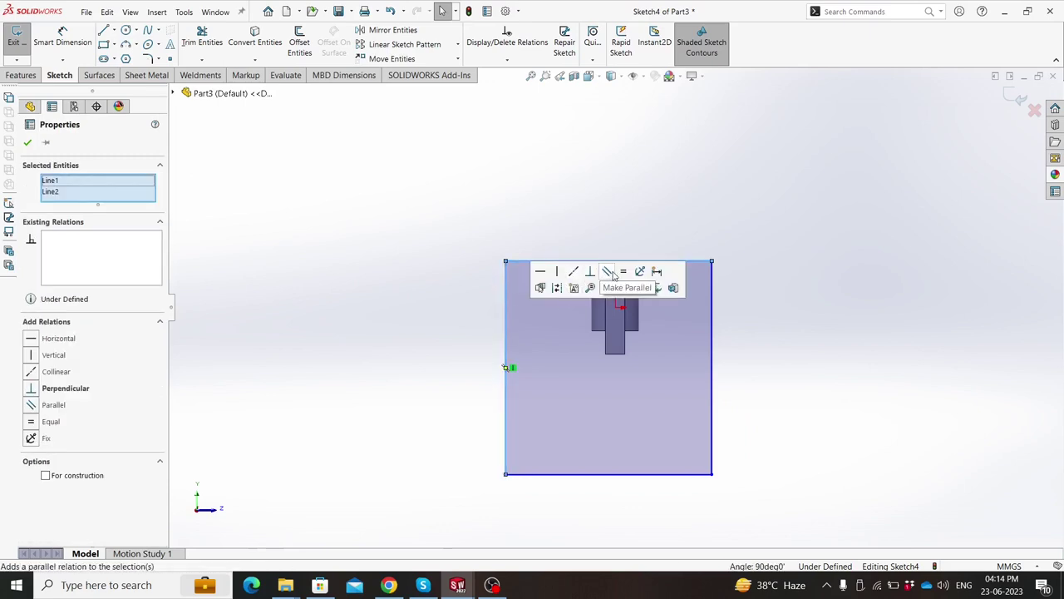
{"action": "left_click", "coordinate": [367, 172]}
{"action": "left_click", "coordinate": [82, 48]}
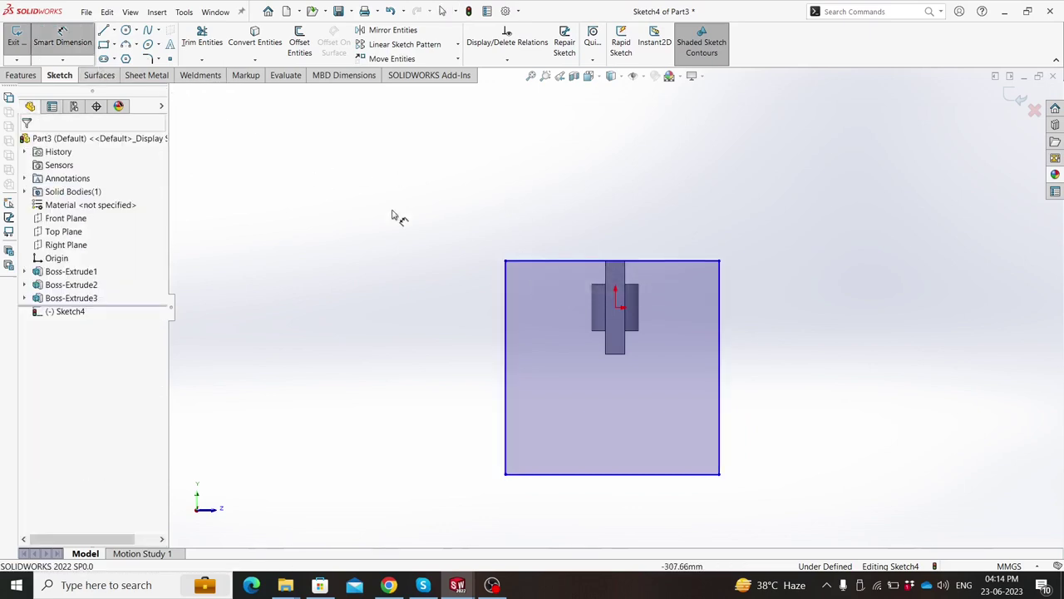
{"action": "left_click", "coordinate": [537, 262]}
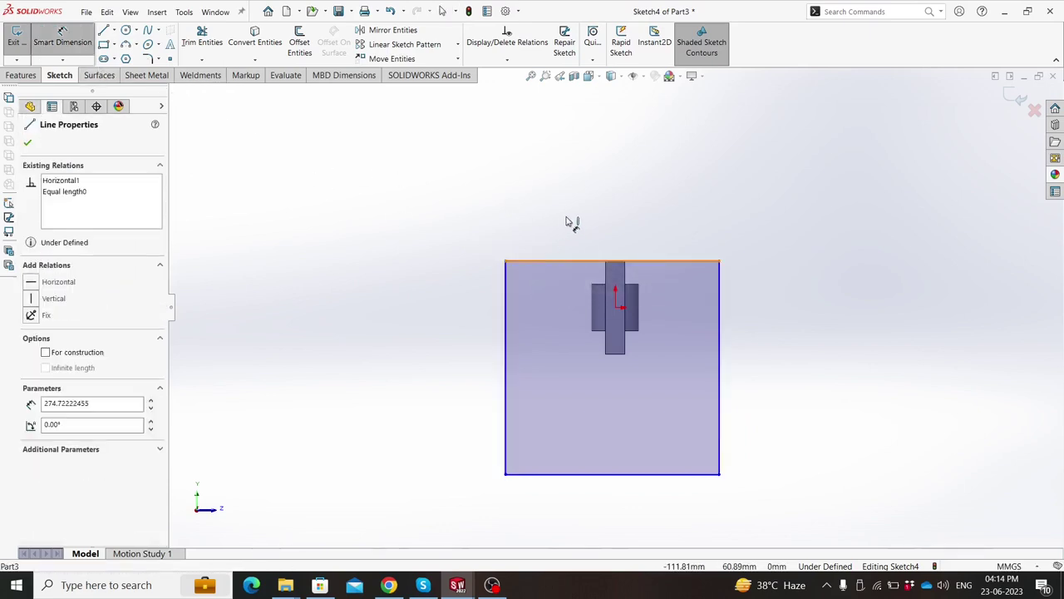
{"action": "left_click", "coordinate": [586, 216]}
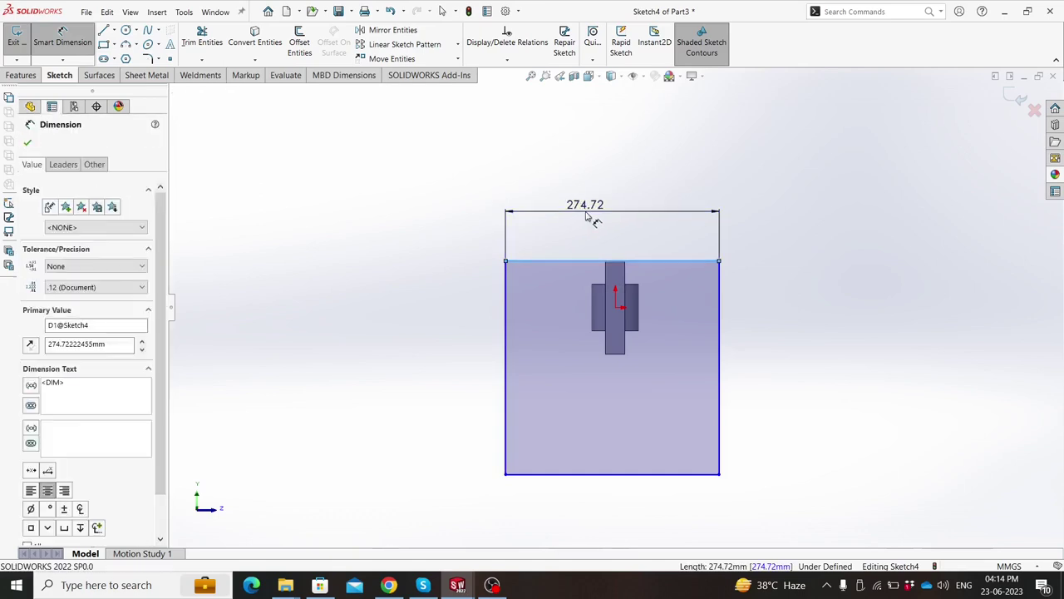
{"action": "type", "text": "400"}
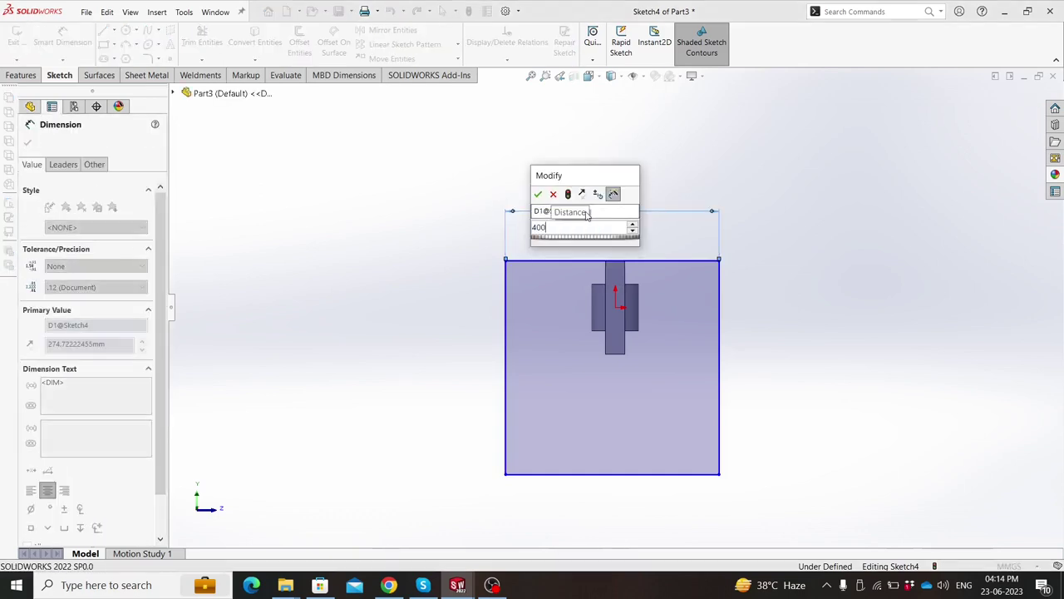
{"action": "key", "text": "Return"}
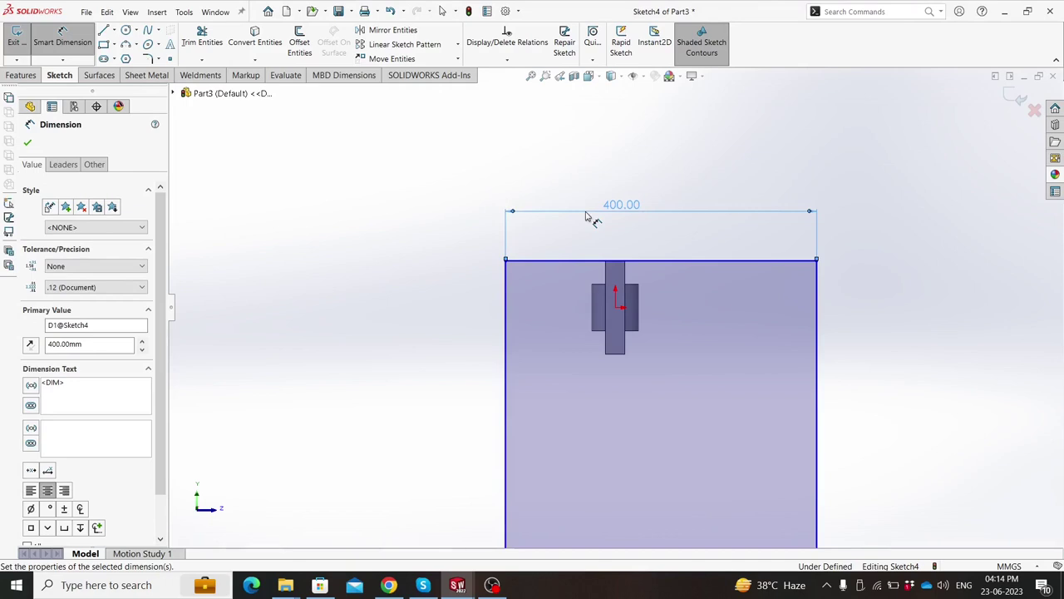
{"action": "left_click", "coordinate": [616, 308]}
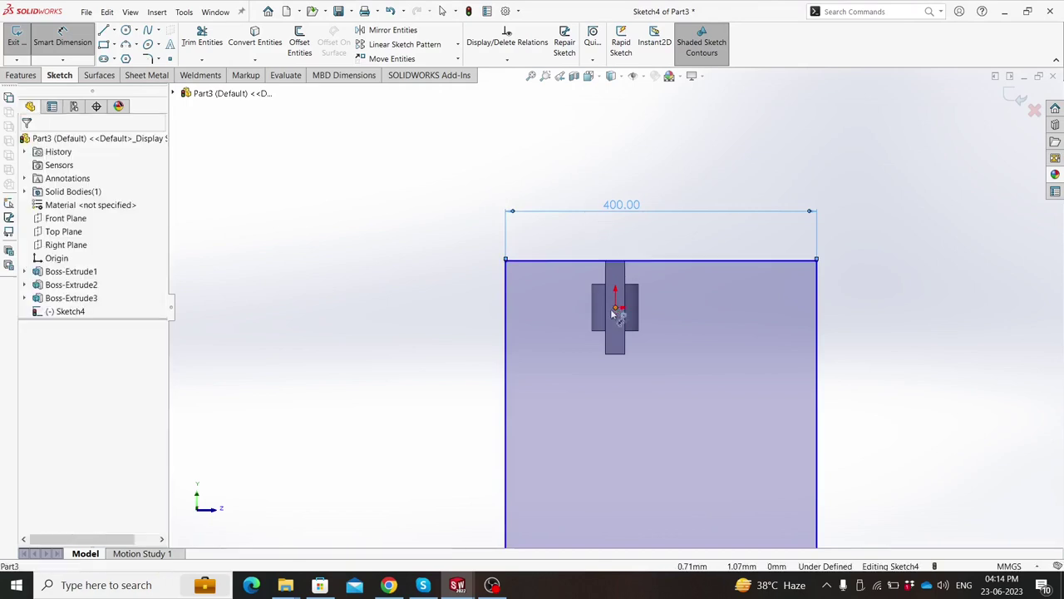
Step: Dimension the left edge 200 mm and the top edge 60 mm from the origin
{"action": "left_click", "coordinate": [504, 318]}
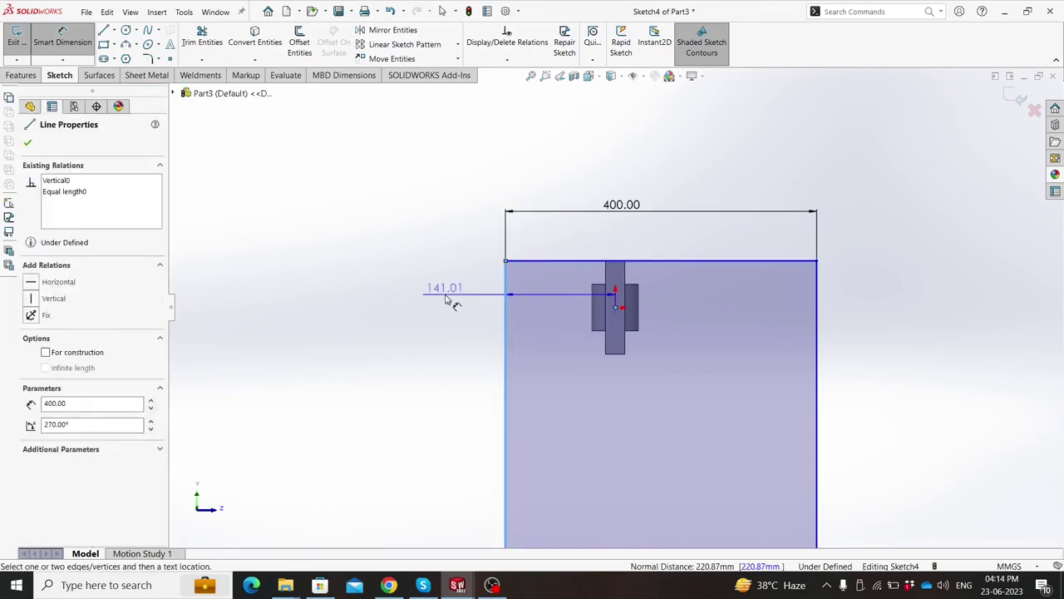
{"action": "left_click", "coordinate": [446, 299]}
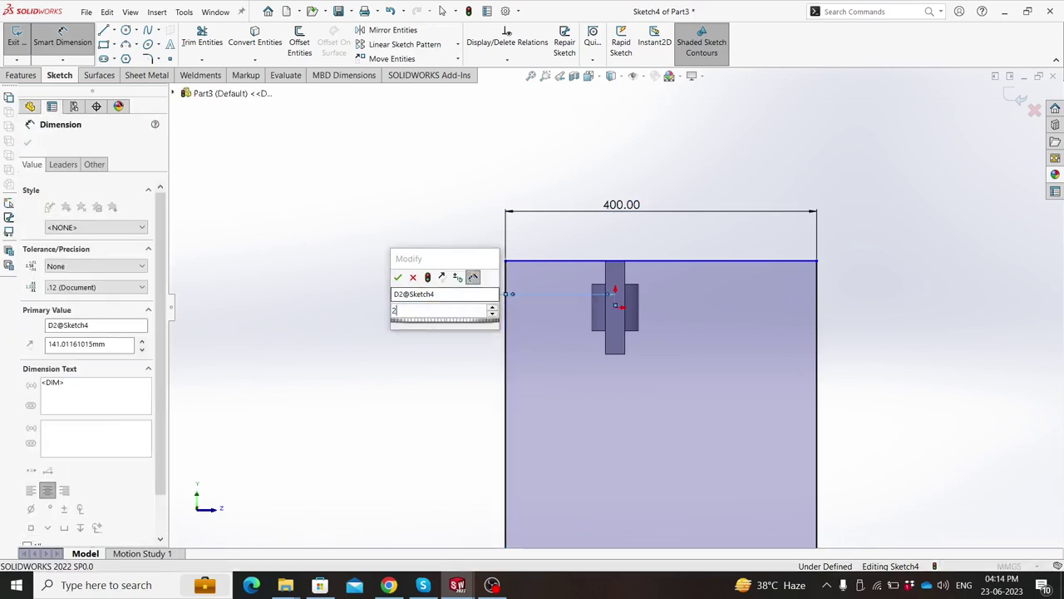
{"action": "key", "text": "Escape"}
{"action": "key", "text": "z"}
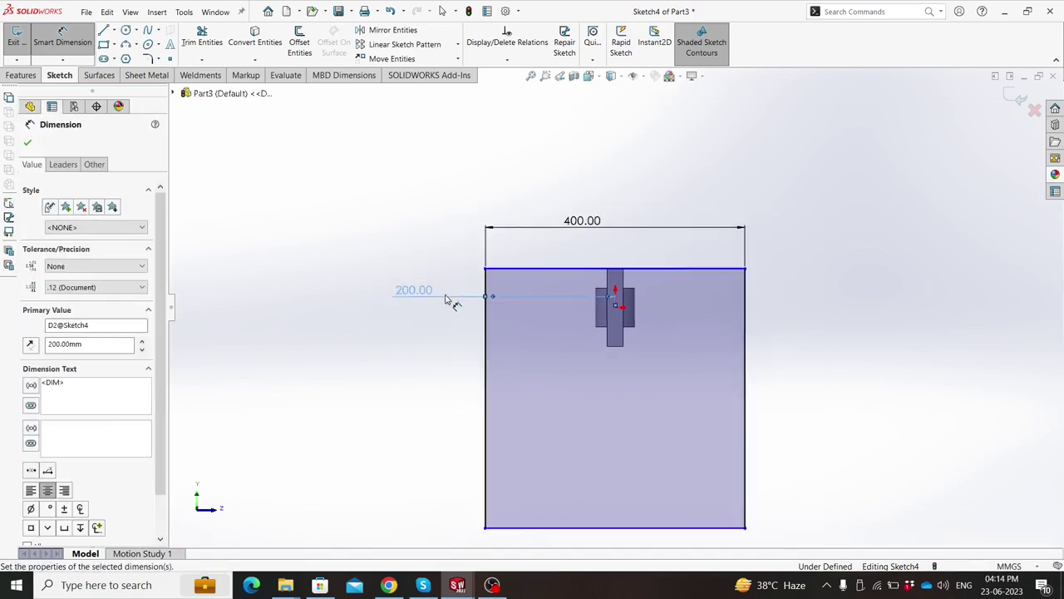
{"action": "key", "text": "z"}
{"action": "key", "text": "z"}
{"action": "scroll", "coordinate": [449, 308], "scroll_direction": "down", "scroll_amount": 2}
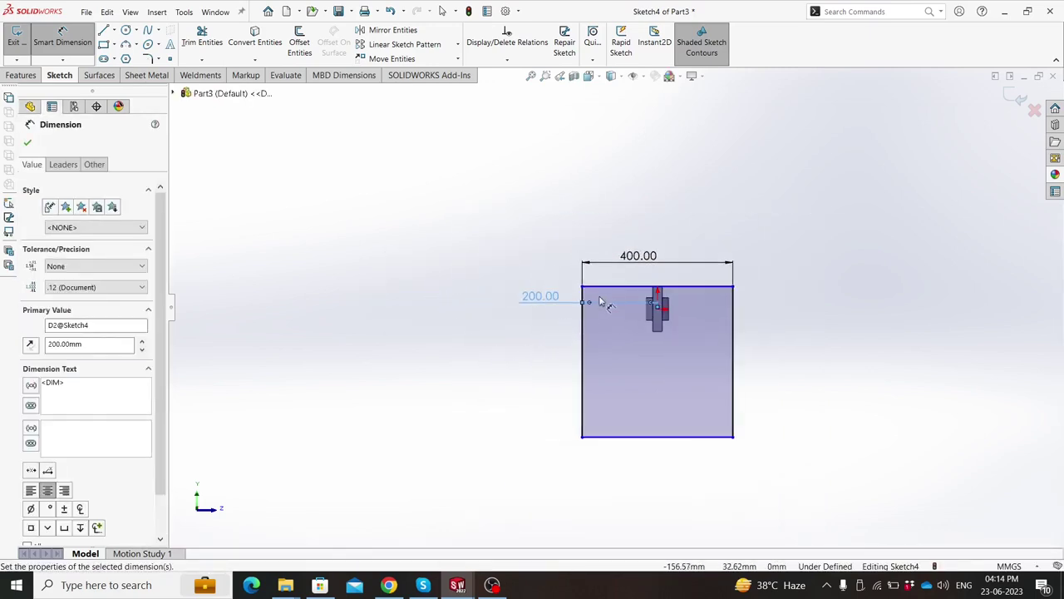
{"action": "scroll", "coordinate": [701, 293], "scroll_direction": "down", "scroll_amount": 4}
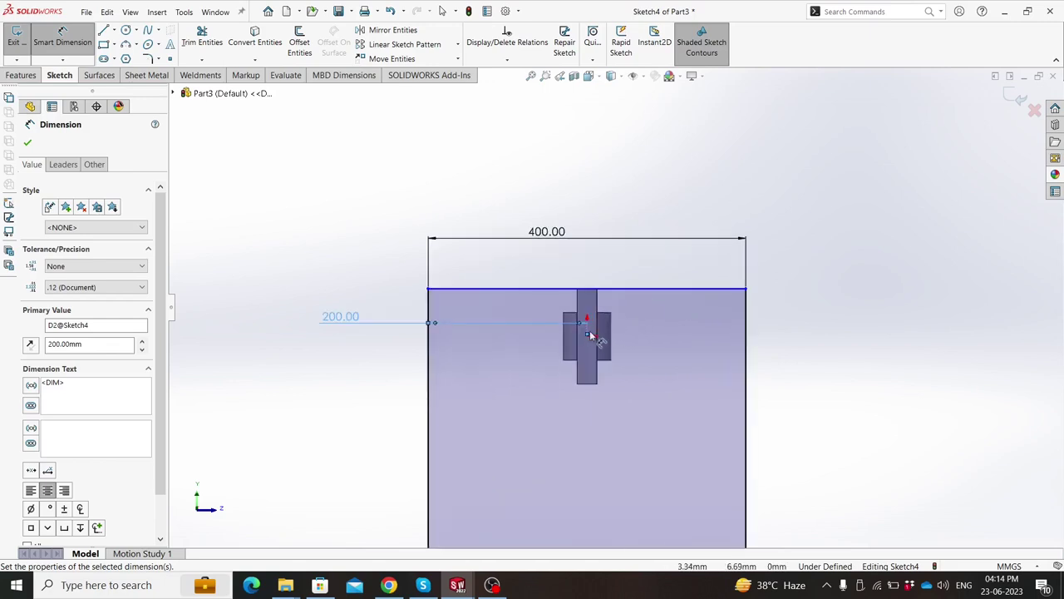
{"action": "left_click", "coordinate": [586, 336]}
{"action": "left_click", "coordinate": [597, 290]}
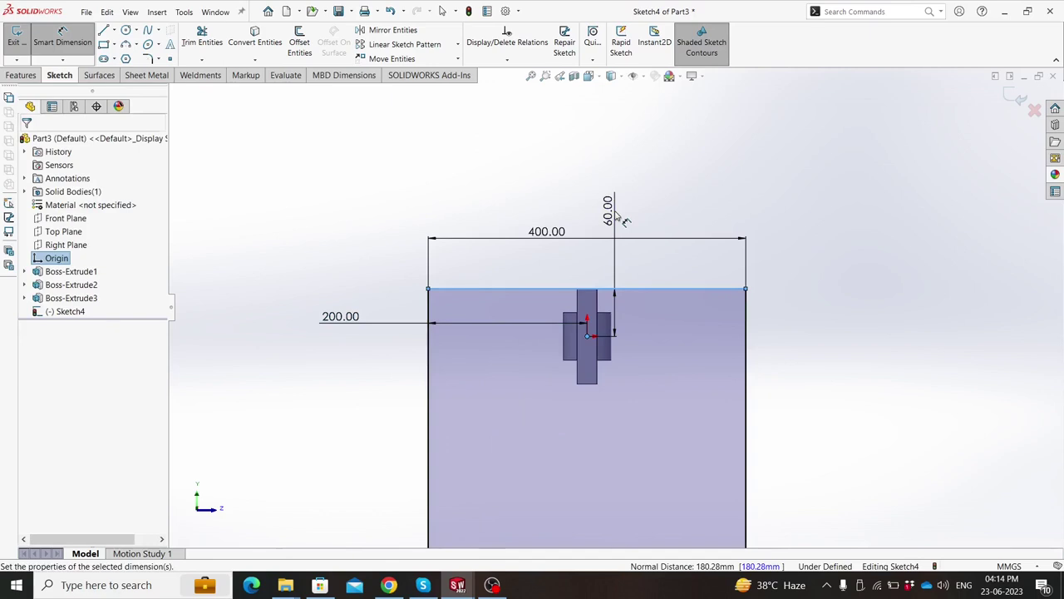
{"action": "left_click", "coordinate": [619, 218]}
{"action": "left_click", "coordinate": [568, 193]}
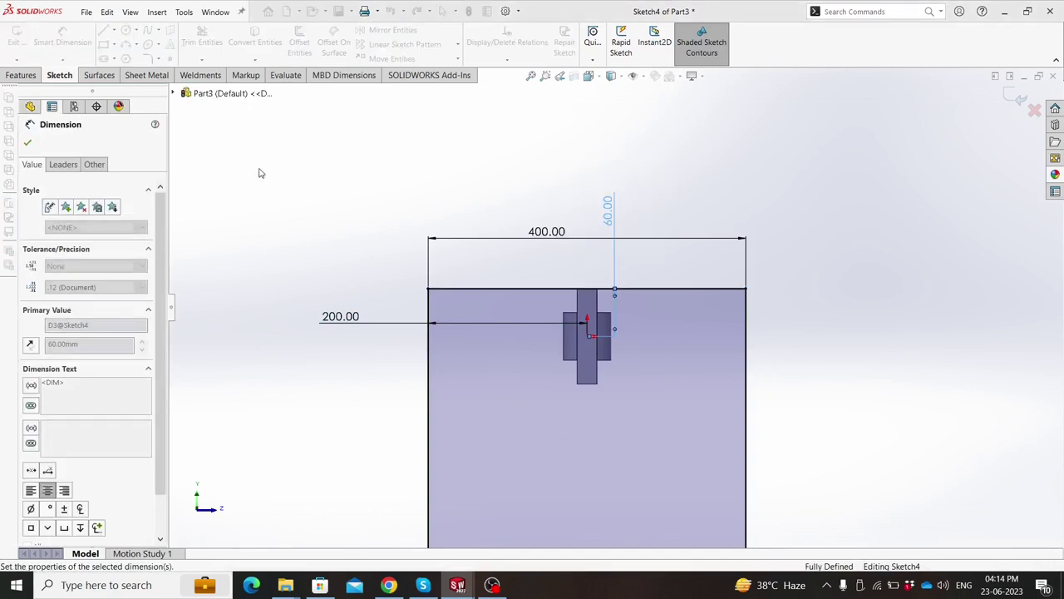
{"action": "key", "text": "Escape"}
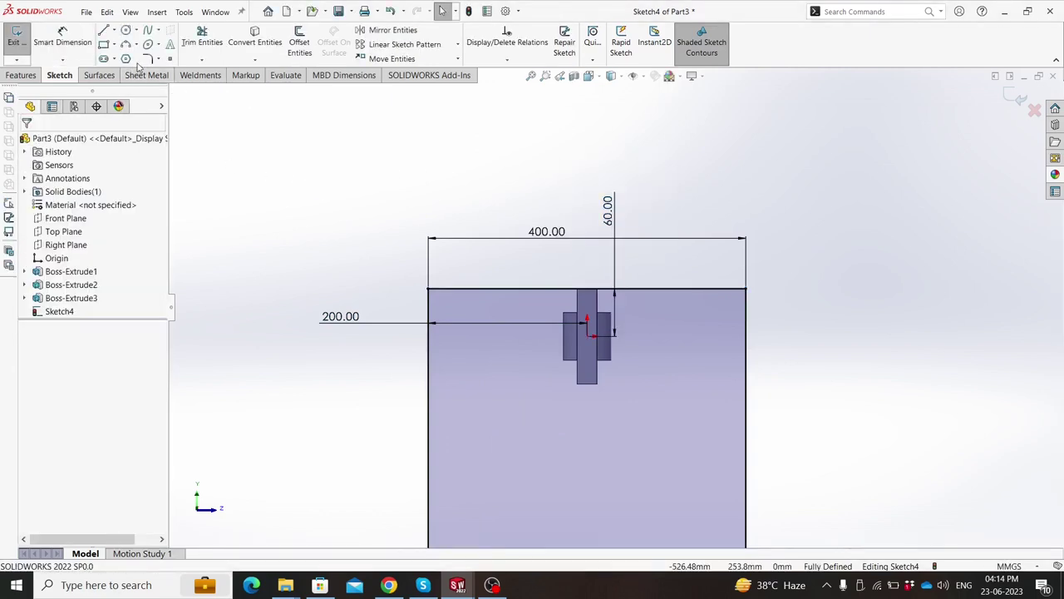
Step: Fillet the rectangle's top-left and top-right corners at R50 mm, accepting the relation warnings
{"action": "left_click", "coordinate": [146, 60]}
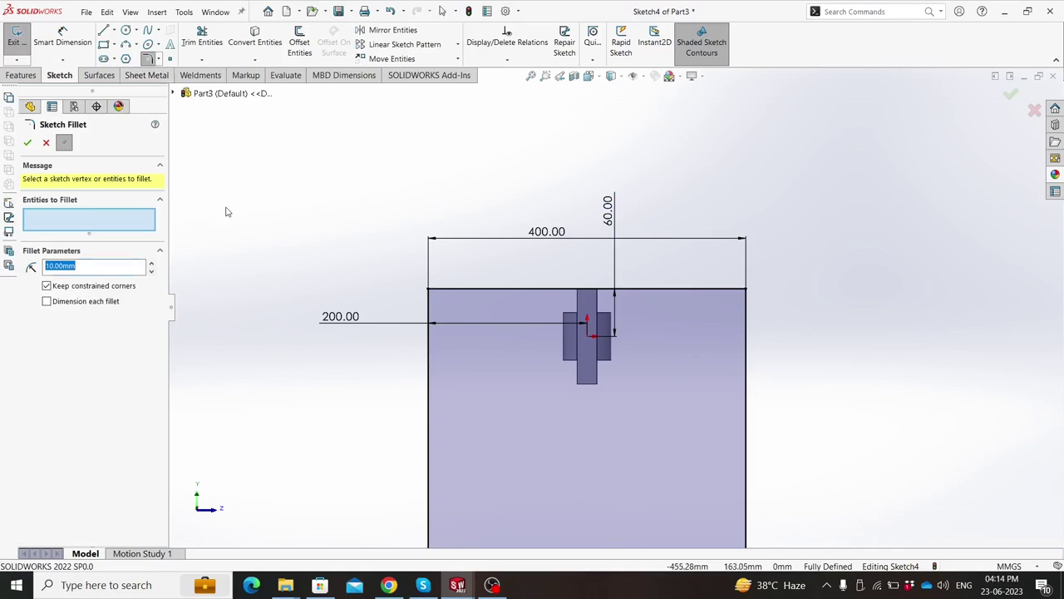
{"action": "left_click", "coordinate": [430, 293]}
{"action": "left_click", "coordinate": [549, 306]}
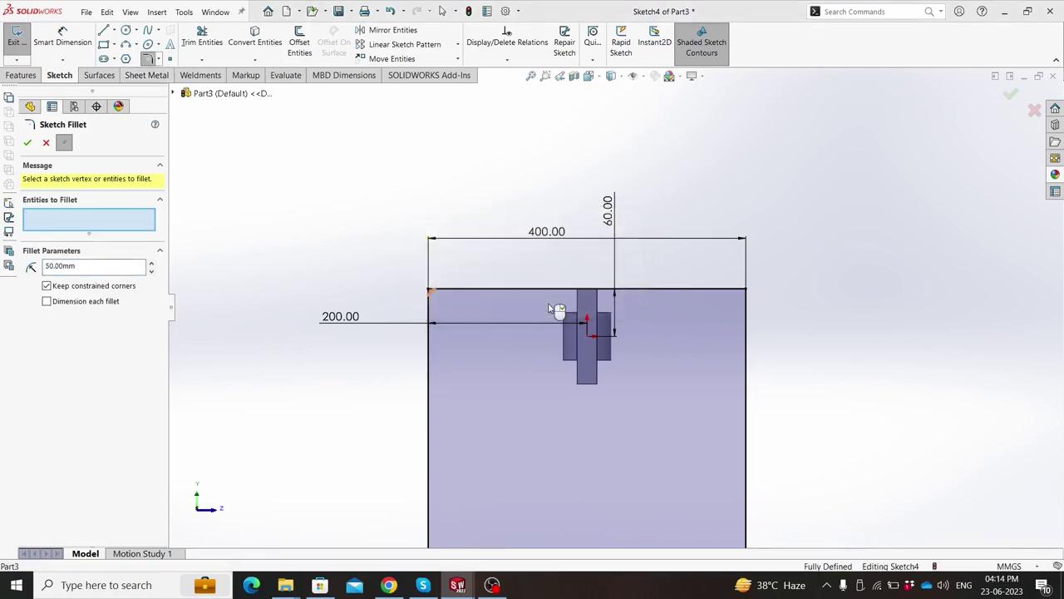
{"action": "left_click", "coordinate": [756, 297]}
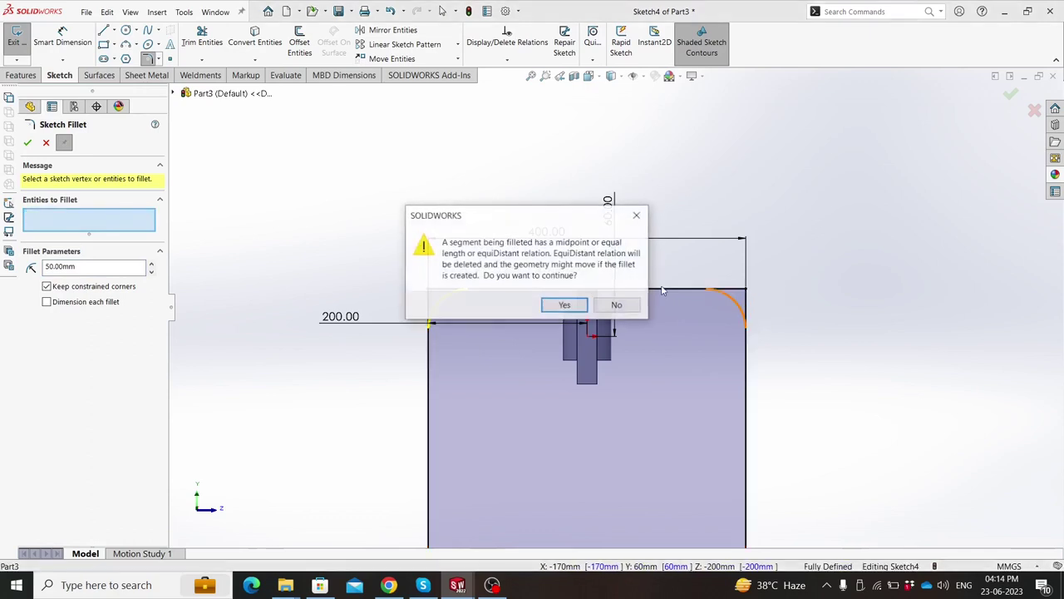
{"action": "left_click", "coordinate": [562, 305]}
Step: Fillet the bottom-left and bottom-right corners at R50 mm and finish the fillets
{"action": "scroll", "coordinate": [614, 304], "scroll_direction": "up", "scroll_amount": 4}
{"action": "scroll", "coordinate": [573, 435], "scroll_direction": "down", "scroll_amount": 3}
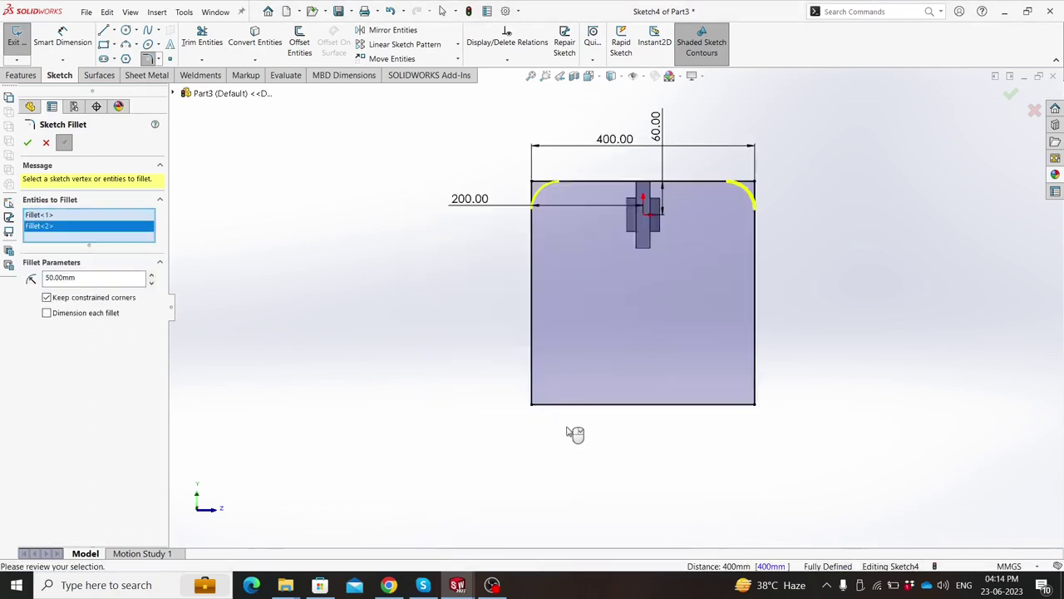
{"action": "scroll", "coordinate": [573, 434], "scroll_direction": "down", "scroll_amount": 1}
{"action": "left_click", "coordinate": [529, 395]}
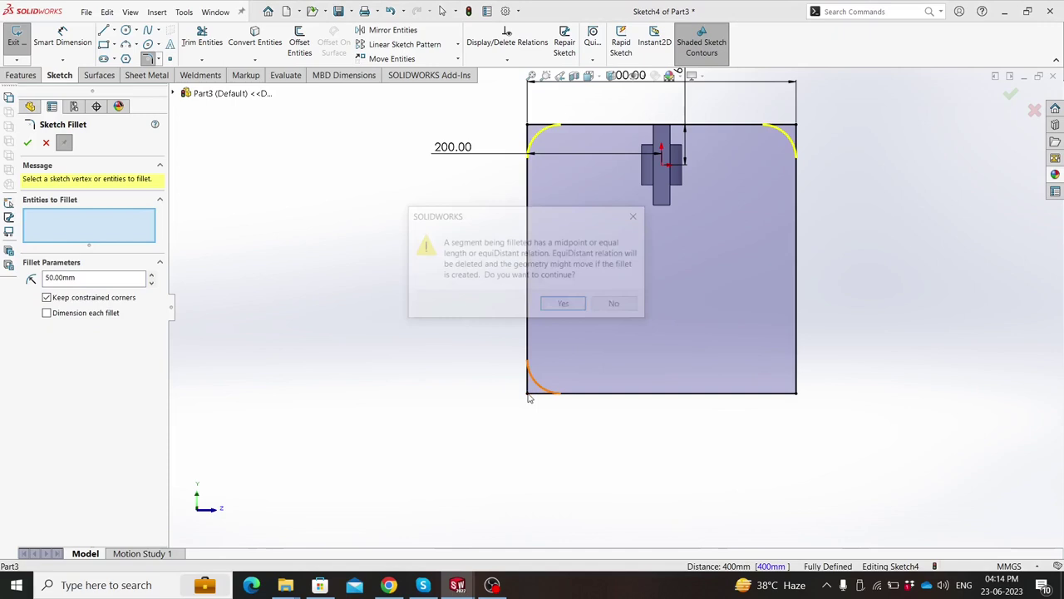
{"action": "left_click", "coordinate": [563, 304]}
{"action": "left_click", "coordinate": [791, 400]}
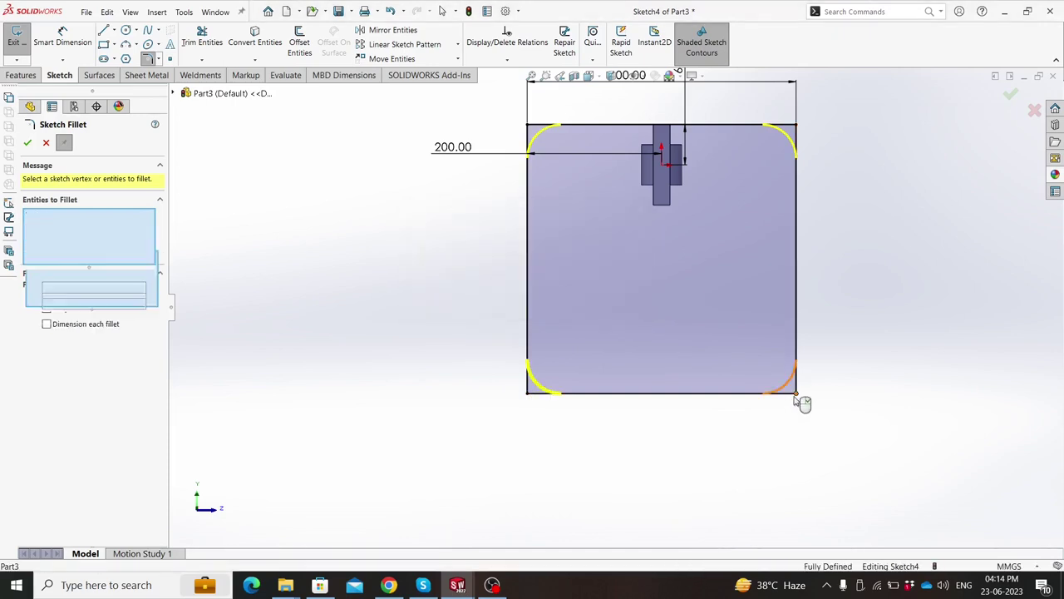
{"action": "left_click", "coordinate": [28, 143]}
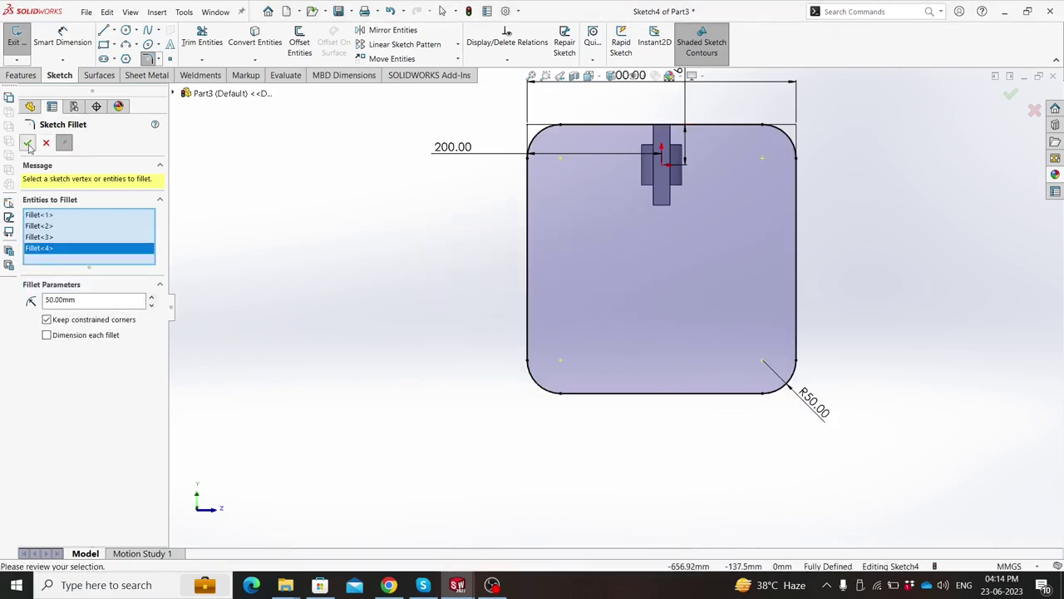
{"action": "left_click", "coordinate": [28, 143]}
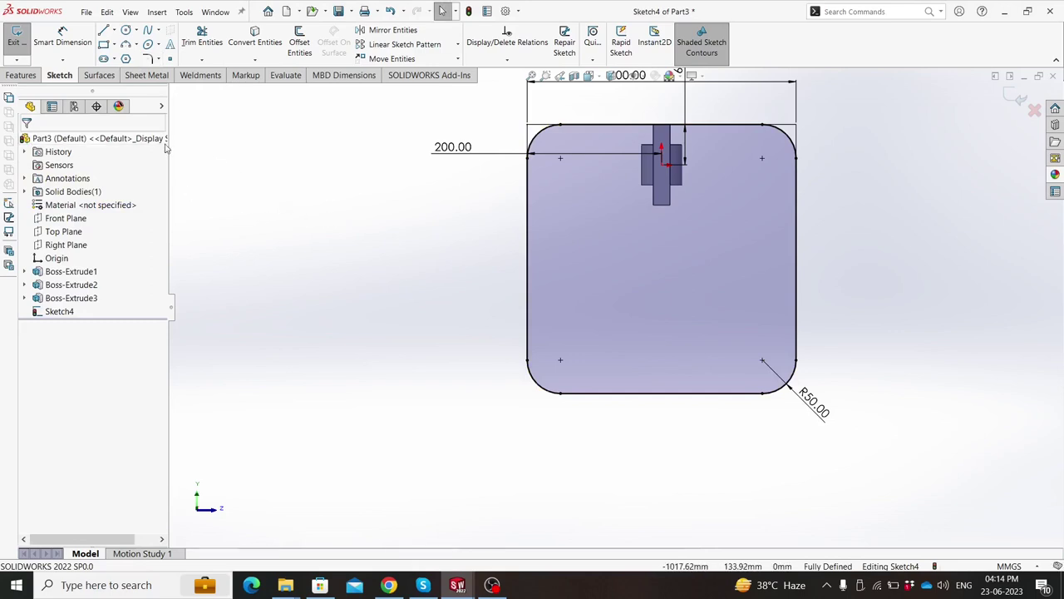
{"action": "key", "text": "z"}
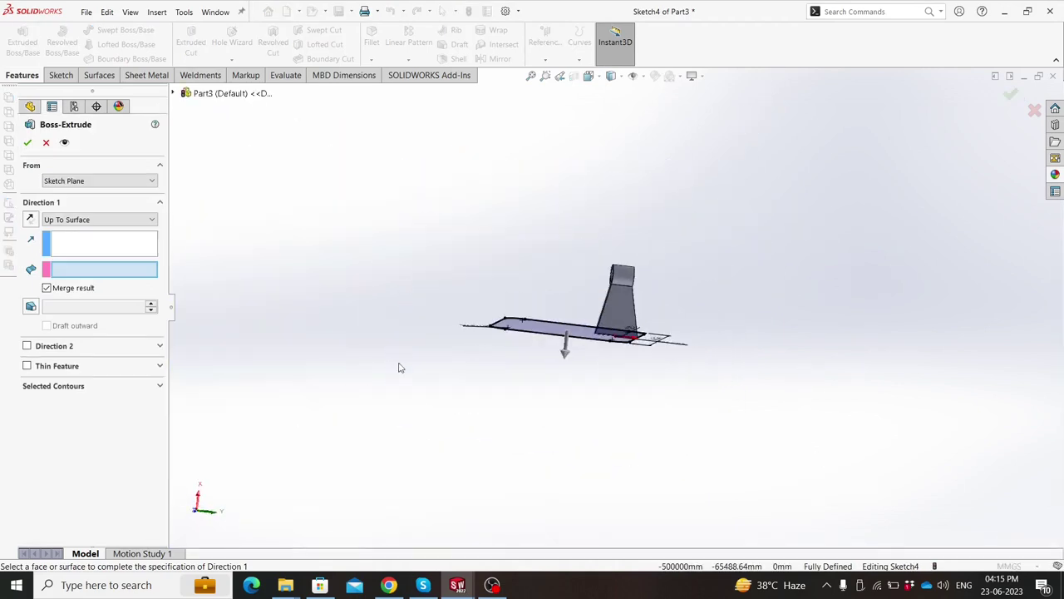
Step: Extrude the rounded rectangle Blind to 10 mm depth for the base plate, then view it isometrically
{"action": "left_click", "coordinate": [134, 222]}
{"action": "left_click", "coordinate": [122, 230]}
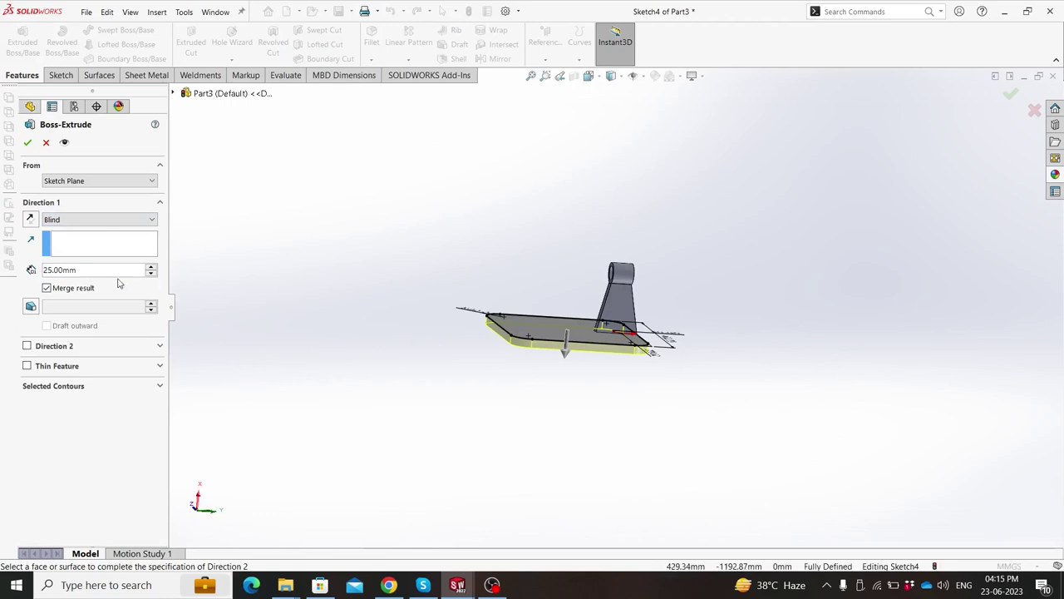
{"action": "type", "text": "10"}
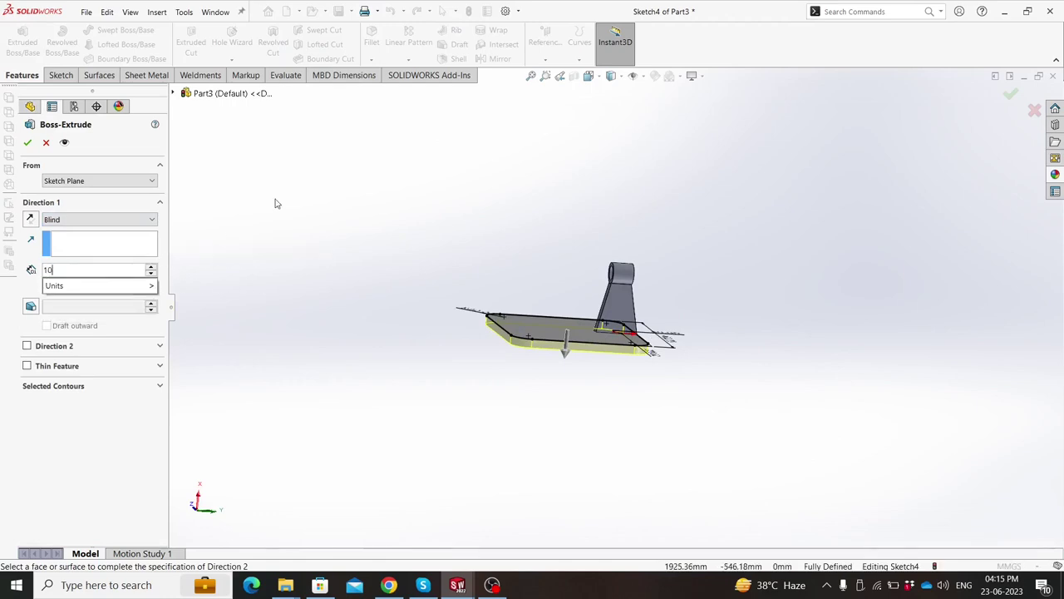
{"action": "key", "text": "Return"}
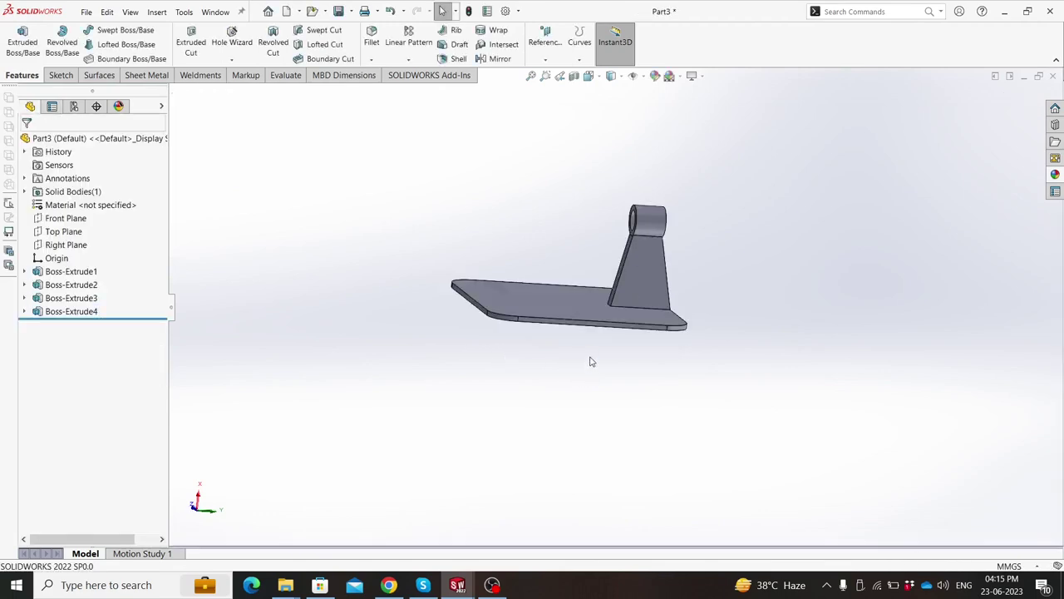
{"action": "mouse_move", "coordinate": [590, 360]}
{"action": "middle_mouse_down"}
{"action": "mouse_move", "coordinate": [670, 262]}
{"action": "mouse_move", "coordinate": [637, 277]}
{"action": "middle_mouse_up"}
{"action": "scroll", "coordinate": [679, 199], "scroll_direction": "down", "scroll_amount": 3}
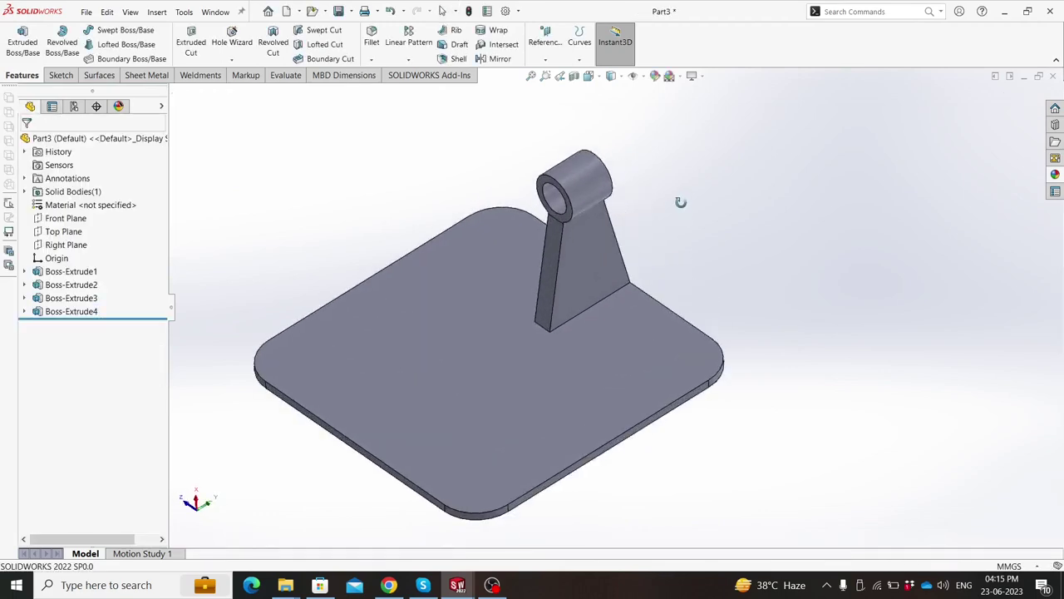
Step: Add a 3 mm chamfer to both circular end edges of the cylinder's hole
{"action": "left_click", "coordinate": [370, 59]}
{"action": "left_click", "coordinate": [374, 87]}
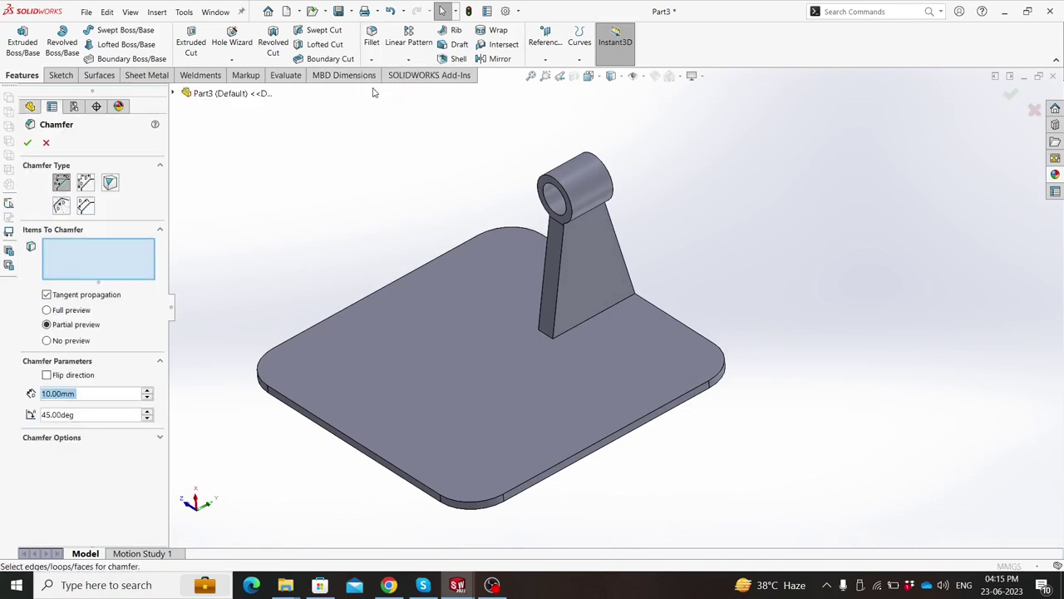
{"action": "type", "text": "3"}
{"action": "scroll", "coordinate": [568, 133], "scroll_direction": "down", "scroll_amount": 3}
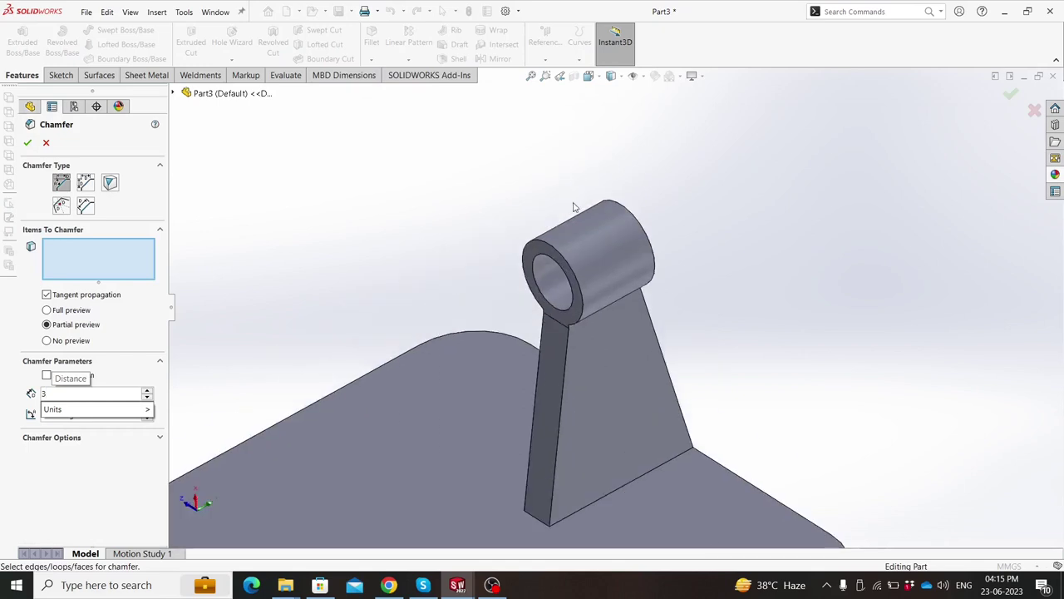
{"action": "left_click", "coordinate": [551, 247]}
{"action": "mouse_move", "coordinate": [550, 248]}
{"action": "middle_mouse_down"}
{"action": "mouse_move", "coordinate": [501, 291]}
{"action": "mouse_move", "coordinate": [612, 211]}
{"action": "middle_mouse_up"}
{"action": "left_click", "coordinate": [630, 196]}
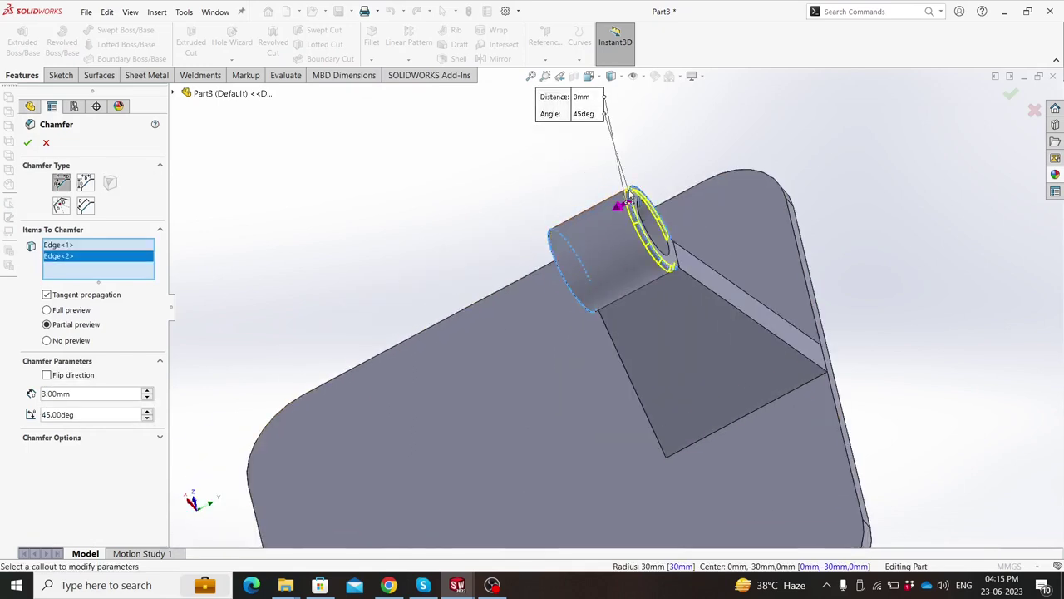
{"action": "left_click", "coordinate": [28, 143]}
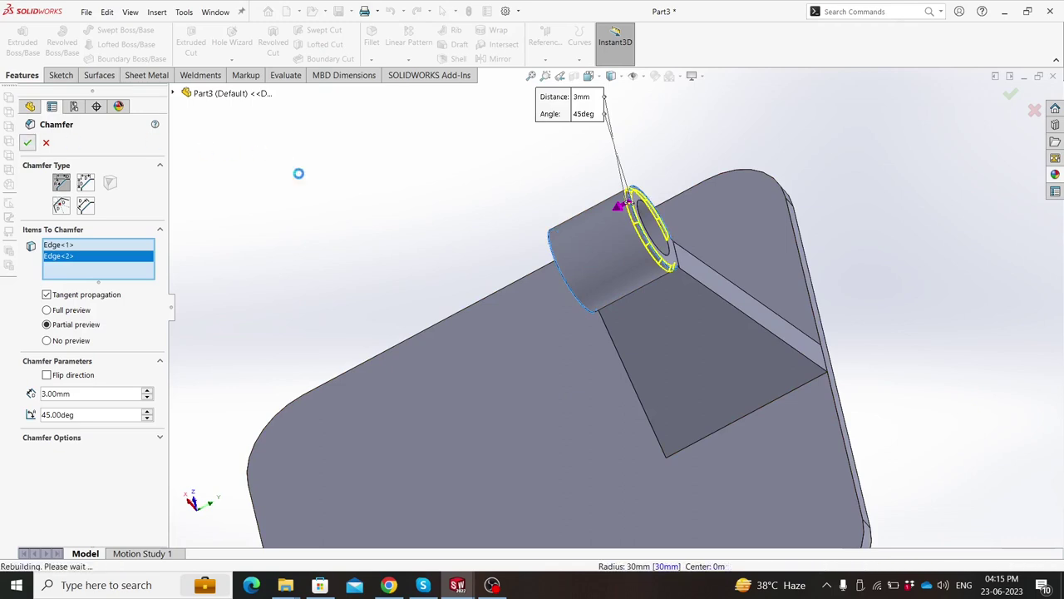
{"action": "middle_click_drag", "start_coordinate": [351, 141], "coordinate": [408, 197]}
{"action": "scroll", "coordinate": [408, 197], "scroll_direction": "up", "scroll_amount": 3}
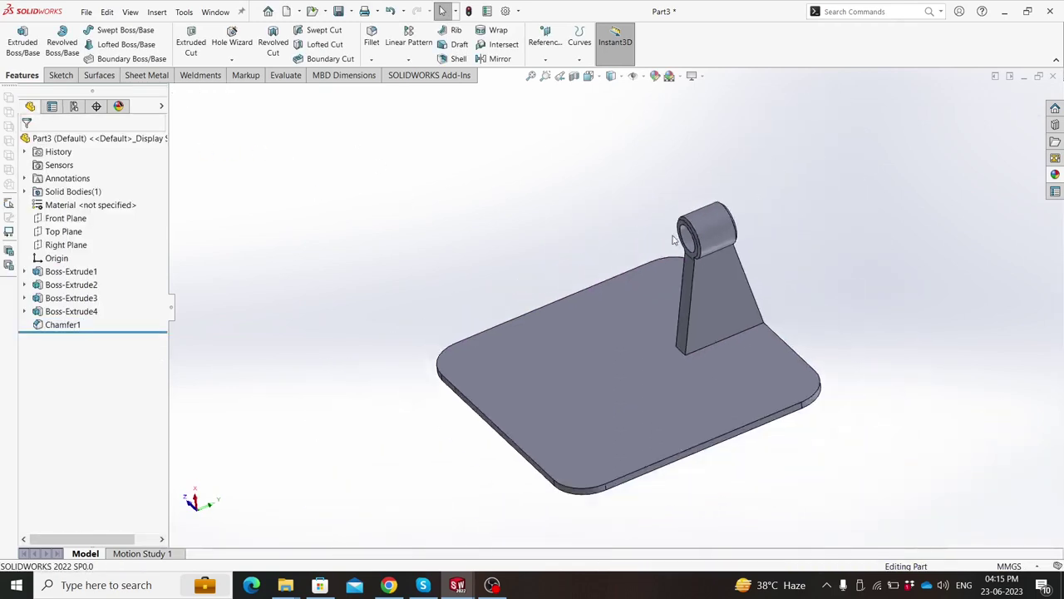
{"action": "scroll", "coordinate": [726, 281], "scroll_direction": "down", "scroll_amount": 3}
{"action": "scroll", "coordinate": [731, 286], "scroll_direction": "down", "scroll_amount": 2}
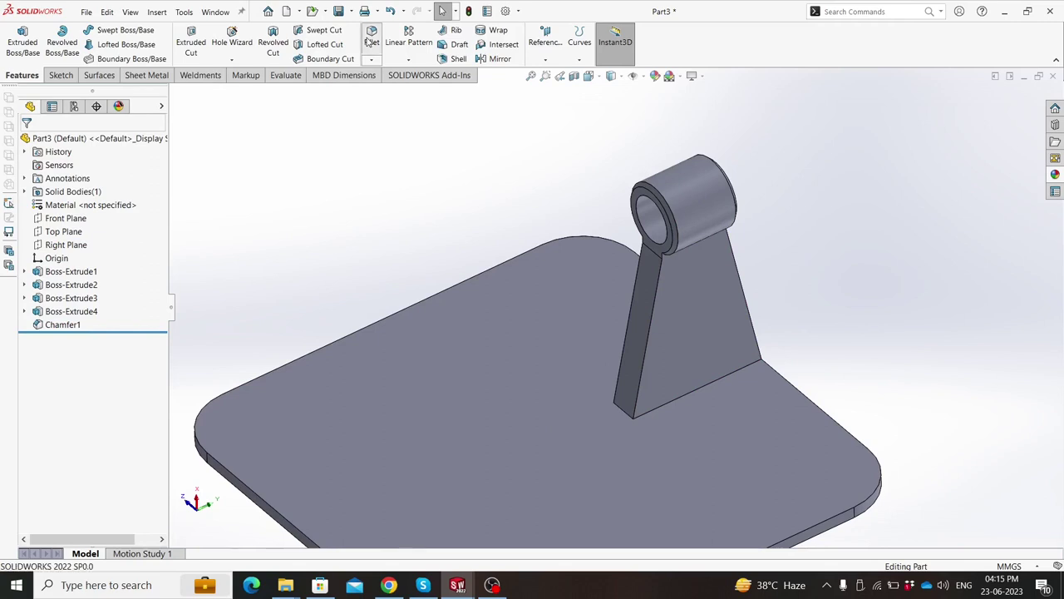
Step: Select three arm base edges and the plate's top face for a 5 mm fillet
{"action": "left_click", "coordinate": [370, 41]}
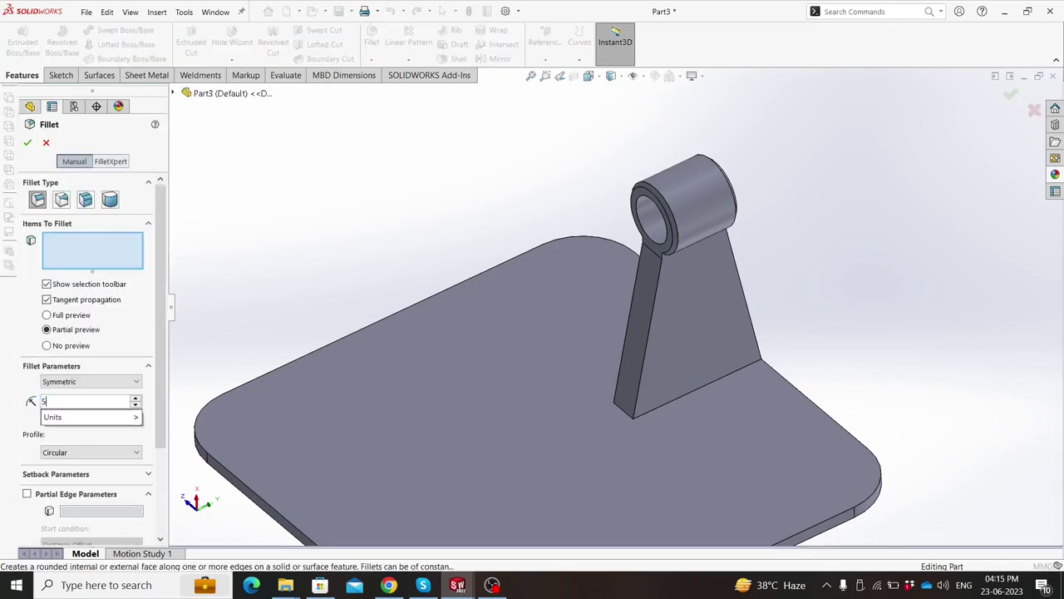
{"action": "left_click", "coordinate": [678, 398]}
{"action": "middle_click_drag", "start_coordinate": [678, 398], "coordinate": [717, 420]}
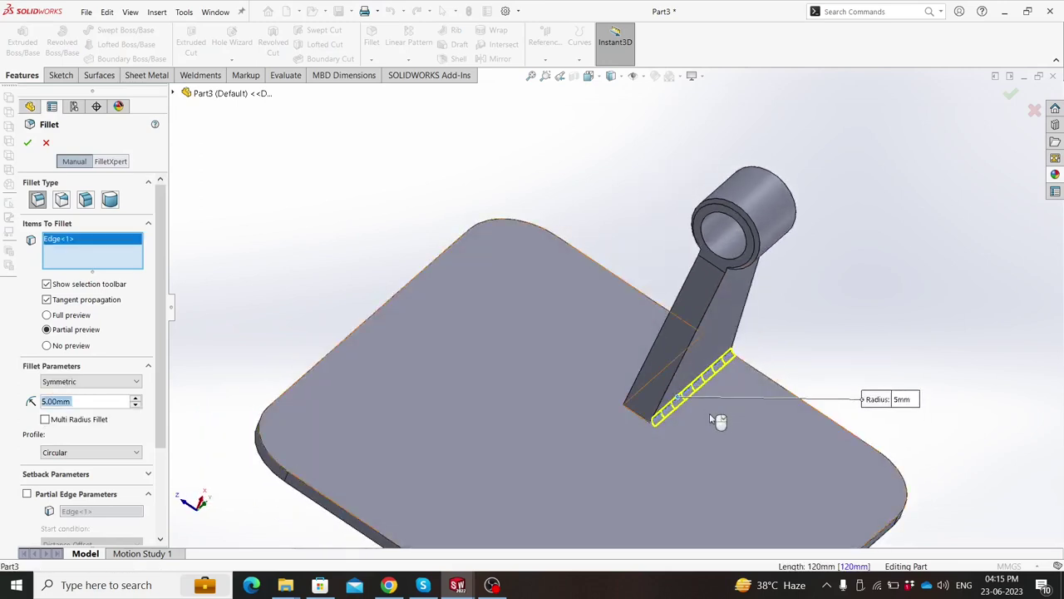
{"action": "left_click", "coordinate": [608, 389]}
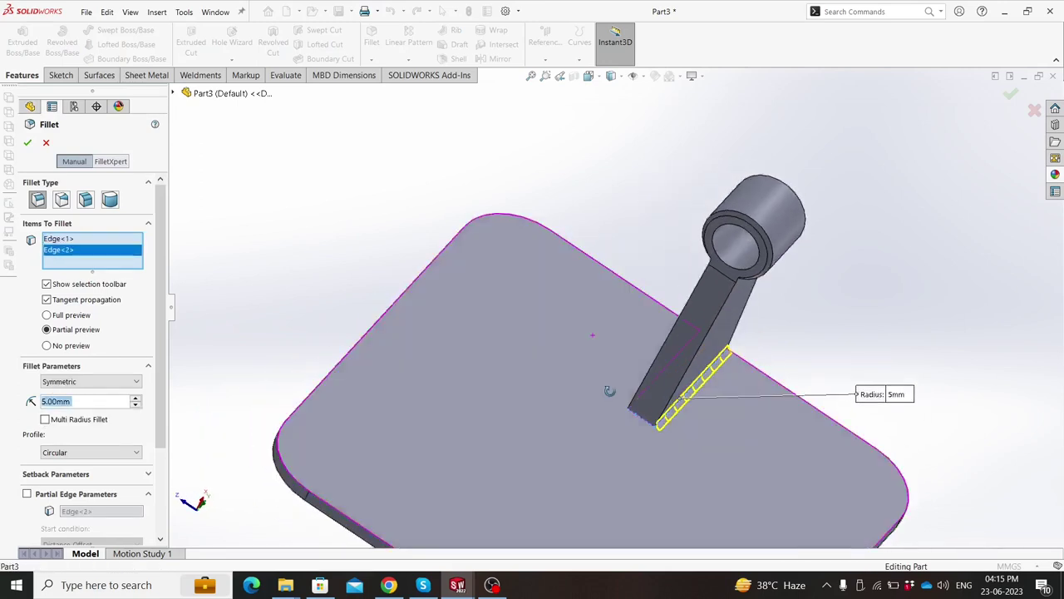
{"action": "mouse_move", "coordinate": [607, 391]}
{"action": "middle_mouse_down"}
{"action": "mouse_move", "coordinate": [656, 369]}
{"action": "mouse_move", "coordinate": [602, 348]}
{"action": "middle_mouse_up"}
{"action": "left_click", "coordinate": [657, 365]}
{"action": "scroll", "coordinate": [600, 399], "scroll_direction": "down", "scroll_amount": 2}
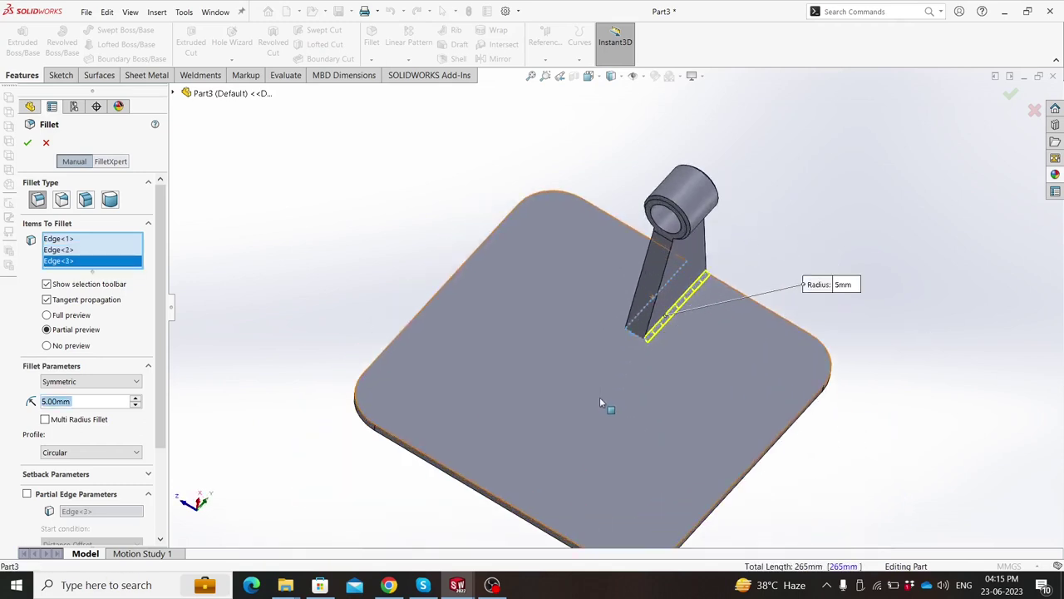
{"action": "left_click", "coordinate": [600, 397]}
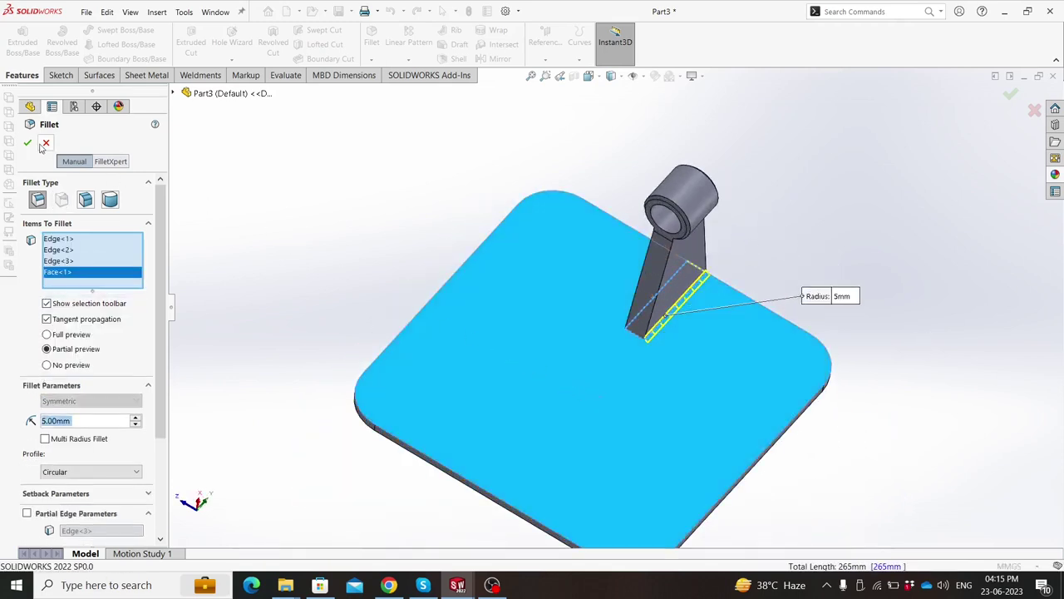
Step: After the fillet error, remove the stray plate face and apply the 5 mm fillet to the three edges
{"action": "left_click", "coordinate": [26, 145]}
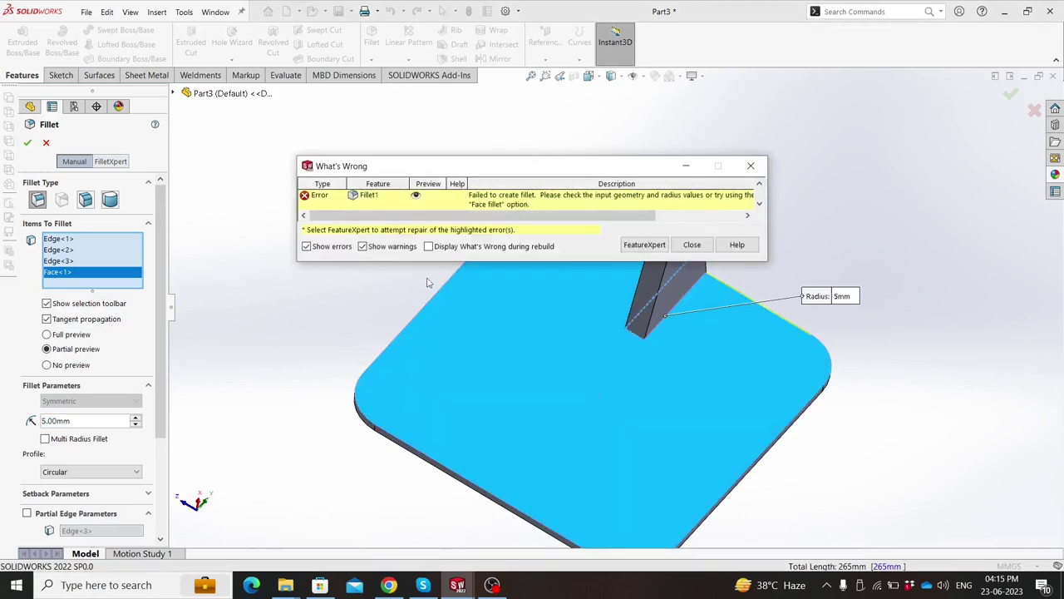
{"action": "left_click", "coordinate": [749, 166]}
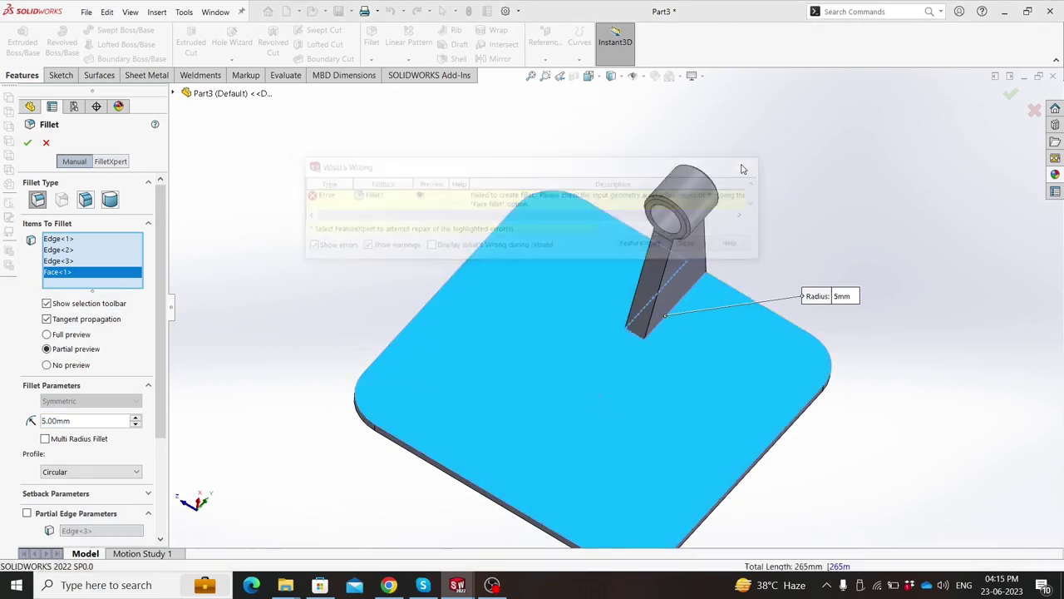
{"action": "right_click", "coordinate": [82, 276]}
{"action": "left_click", "coordinate": [104, 291]}
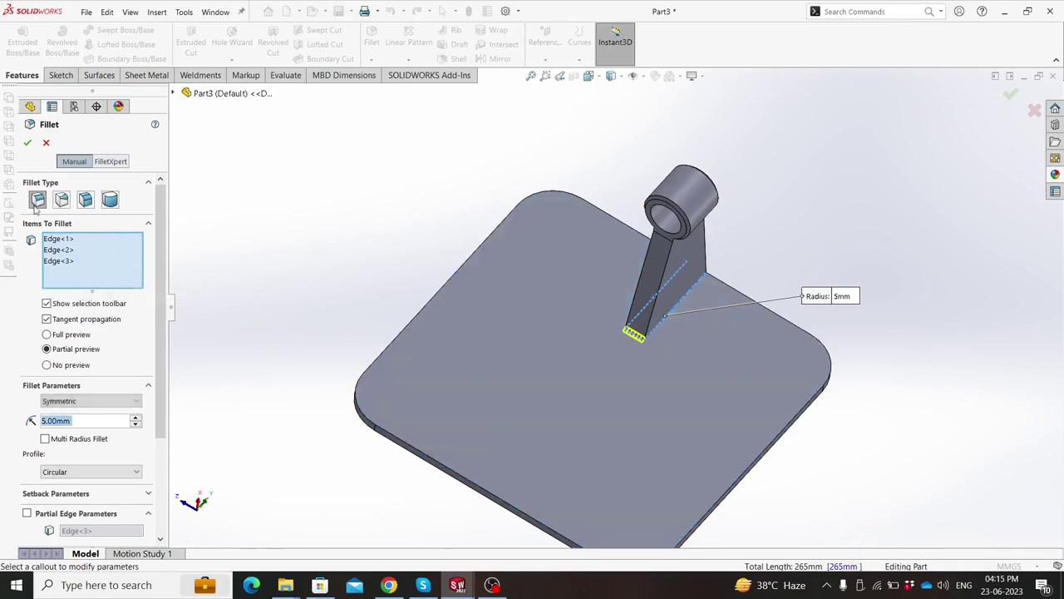
{"action": "left_click", "coordinate": [26, 144]}
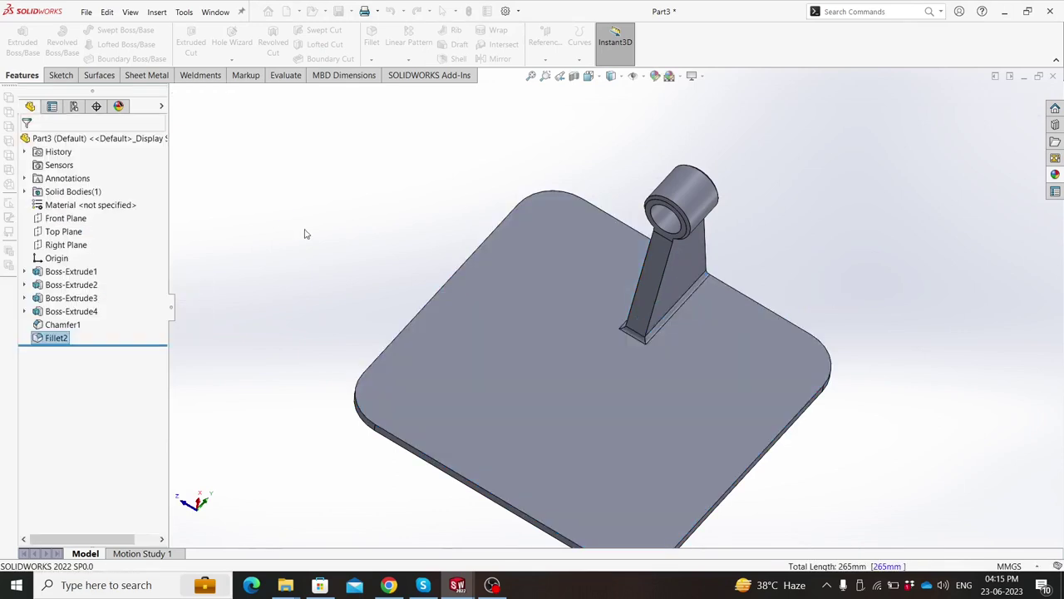
Step: Give the whole stand part a teal colour appearance
{"action": "key", "text": "ctrl+7"}
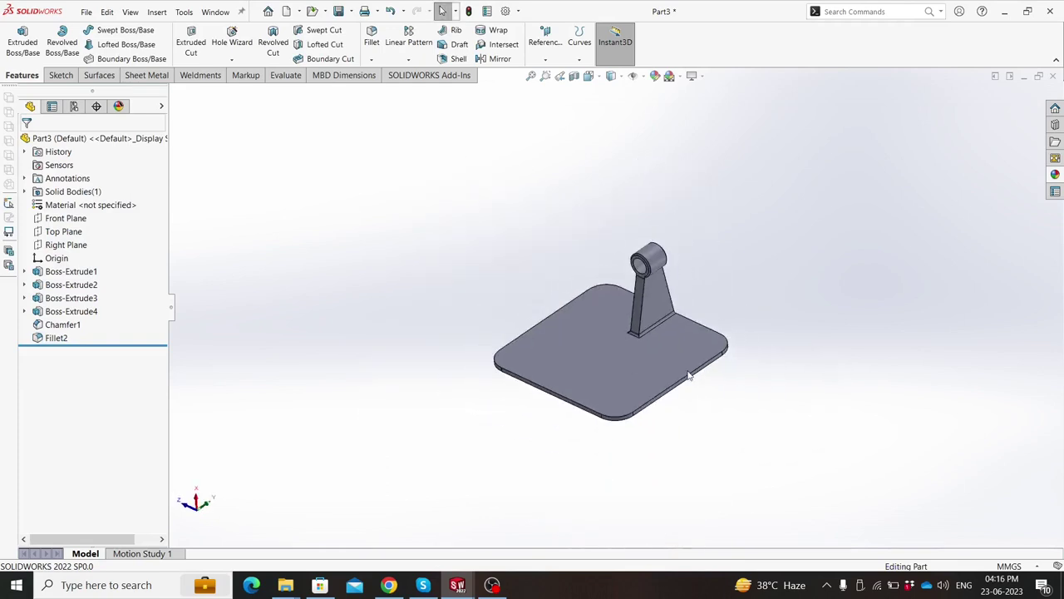
{"action": "mouse_move", "coordinate": [585, 359]}
{"action": "middle_mouse_down"}
{"action": "mouse_move", "coordinate": [582, 372]}
{"action": "mouse_move", "coordinate": [485, 264]}
{"action": "middle_mouse_up"}
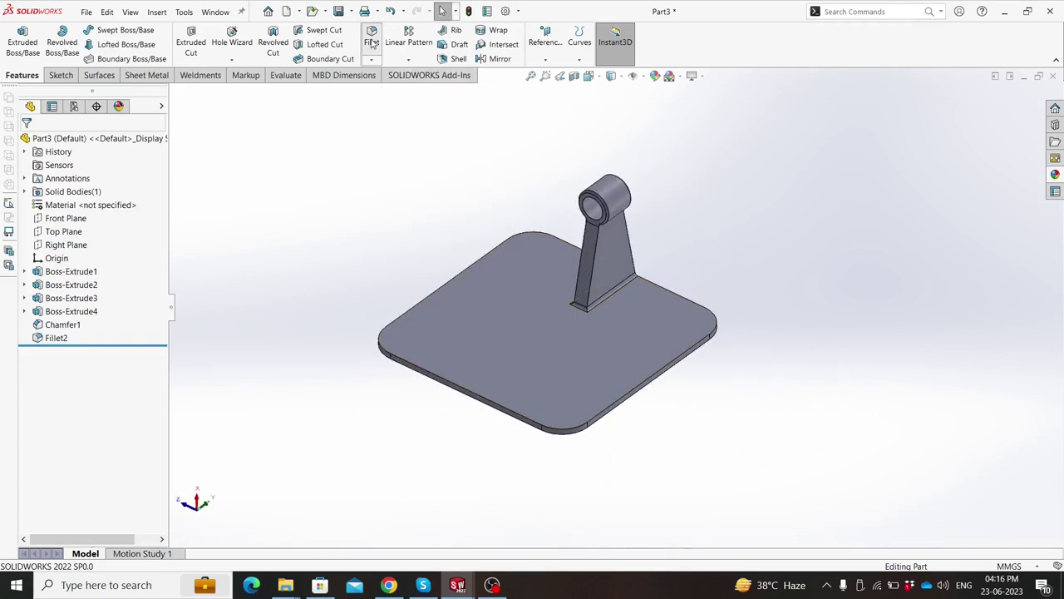
{"action": "left_click", "coordinate": [372, 43]}
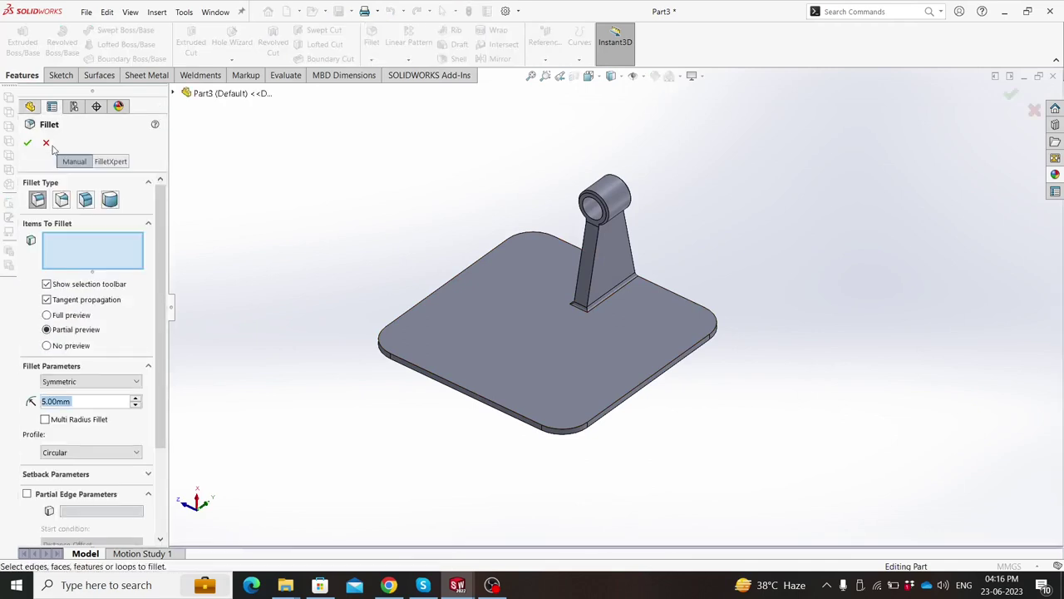
{"action": "left_click", "coordinate": [46, 142]}
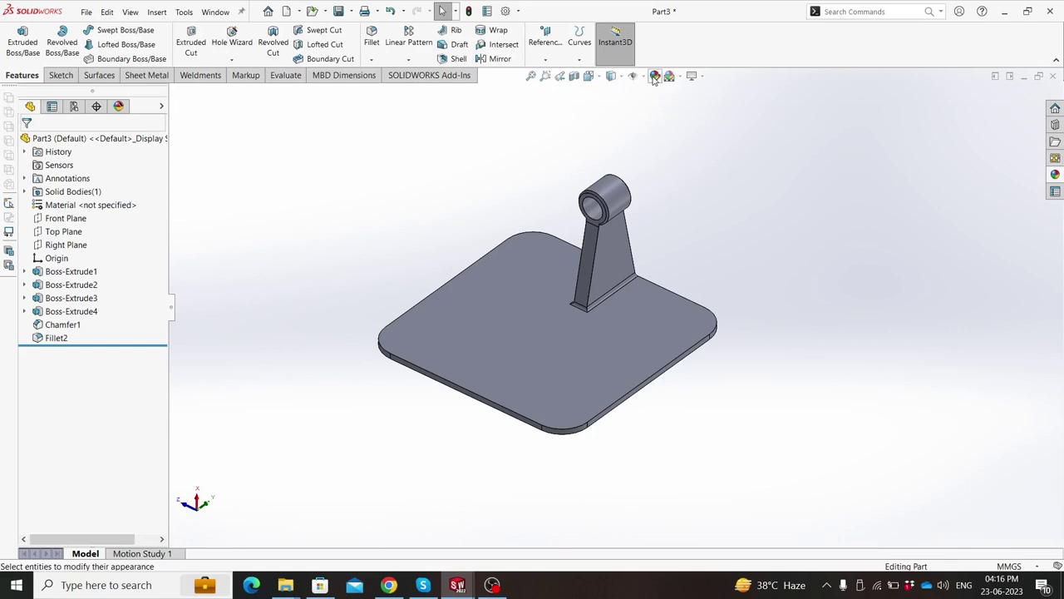
{"action": "left_click", "coordinate": [655, 76]}
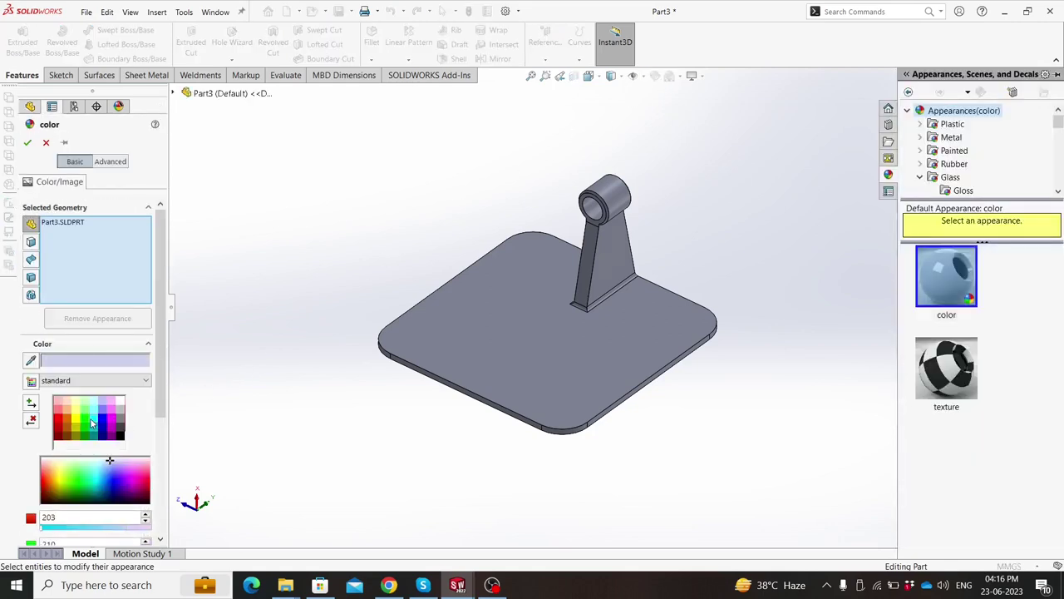
{"action": "left_click", "coordinate": [92, 424]}
{"action": "left_click", "coordinate": [27, 144]}
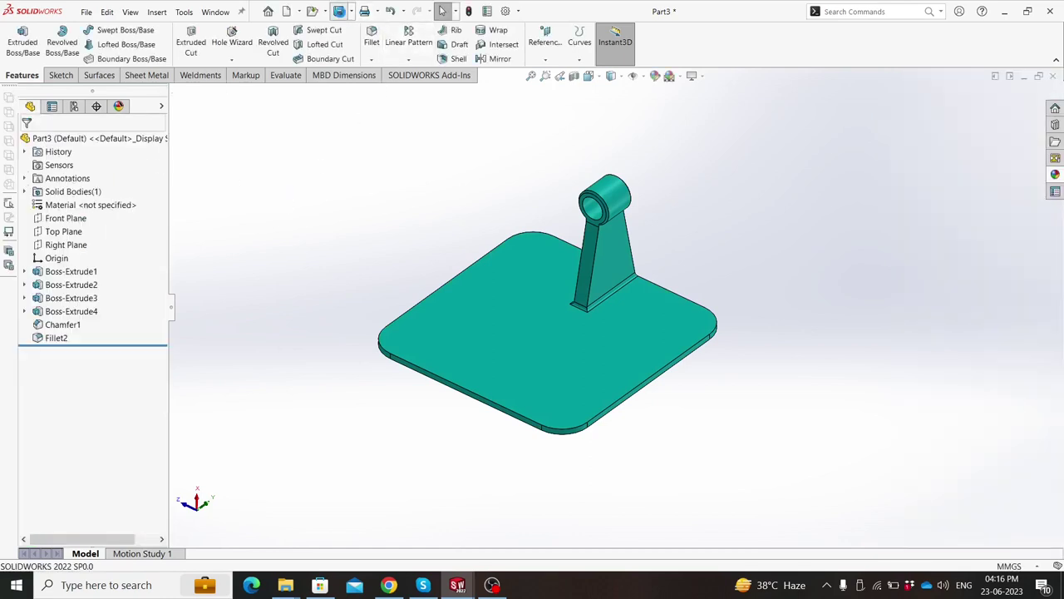
Step: In Save As, create a new Desktop folder named 'Crown pinion motion'
{"action": "left_click", "coordinate": [340, 13]}
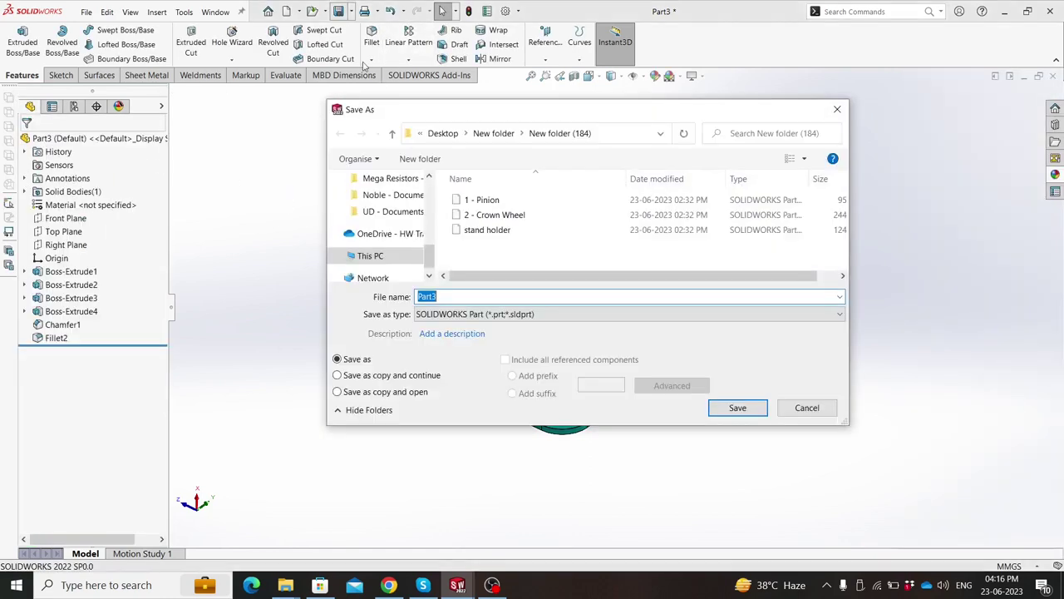
{"action": "left_click", "coordinate": [449, 133]}
{"action": "left_click", "coordinate": [515, 236]}
{"action": "right_click", "coordinate": [515, 235]}
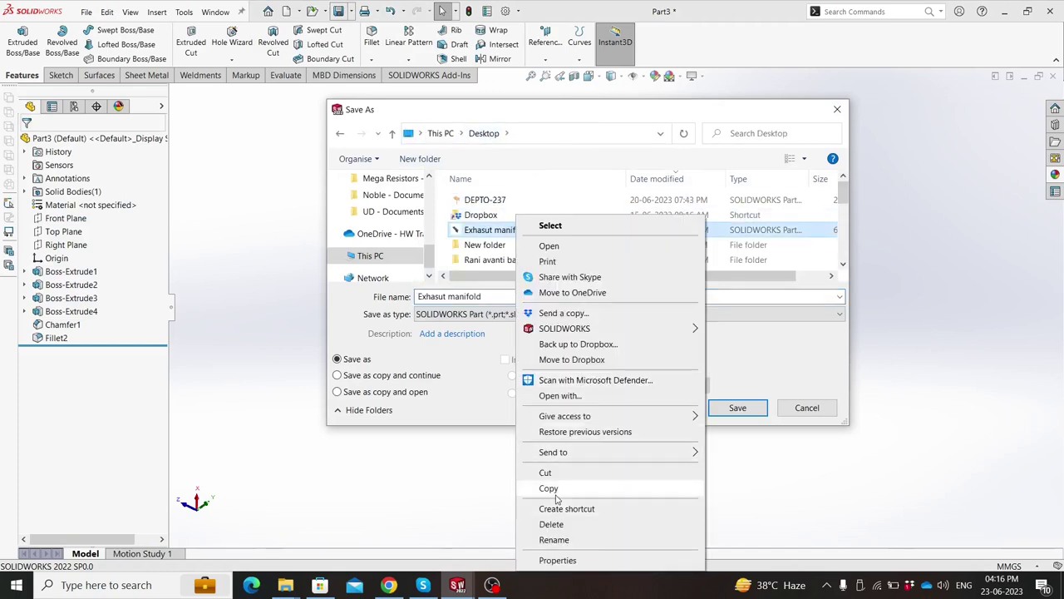
{"action": "left_click", "coordinate": [527, 470]}
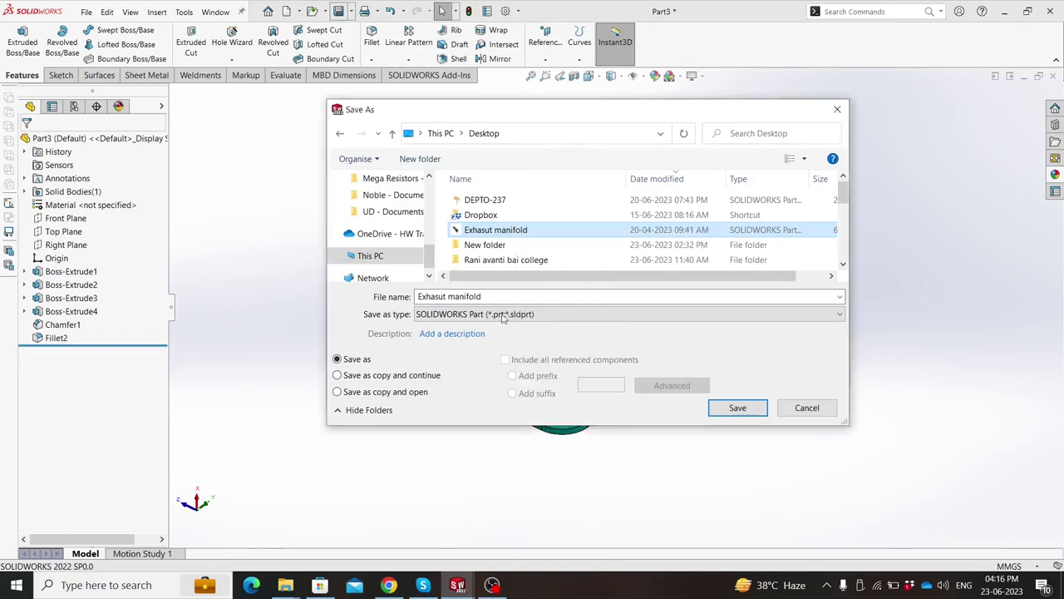
{"action": "right_click", "coordinate": [535, 202]}
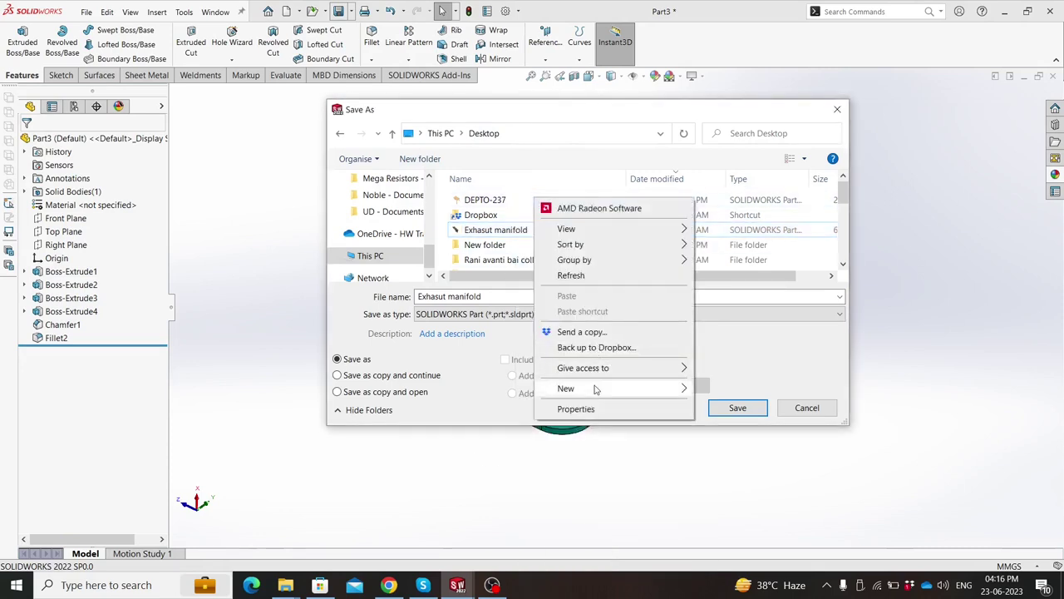
{"action": "mouse_move", "coordinate": [619, 389]}
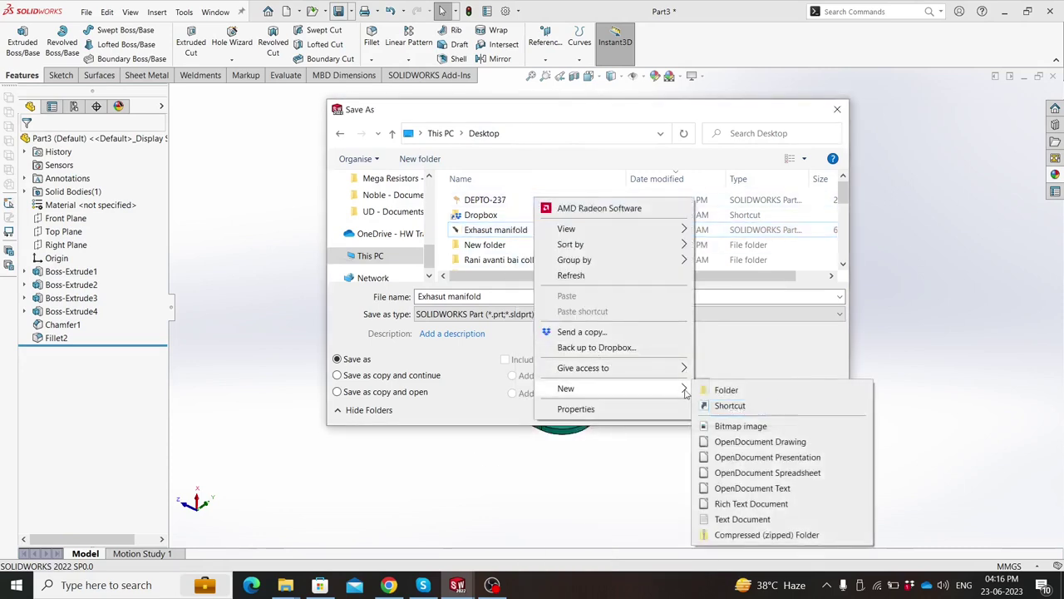
{"action": "left_click", "coordinate": [715, 390]}
{"action": "type", "text": "Crown pinion motion"}
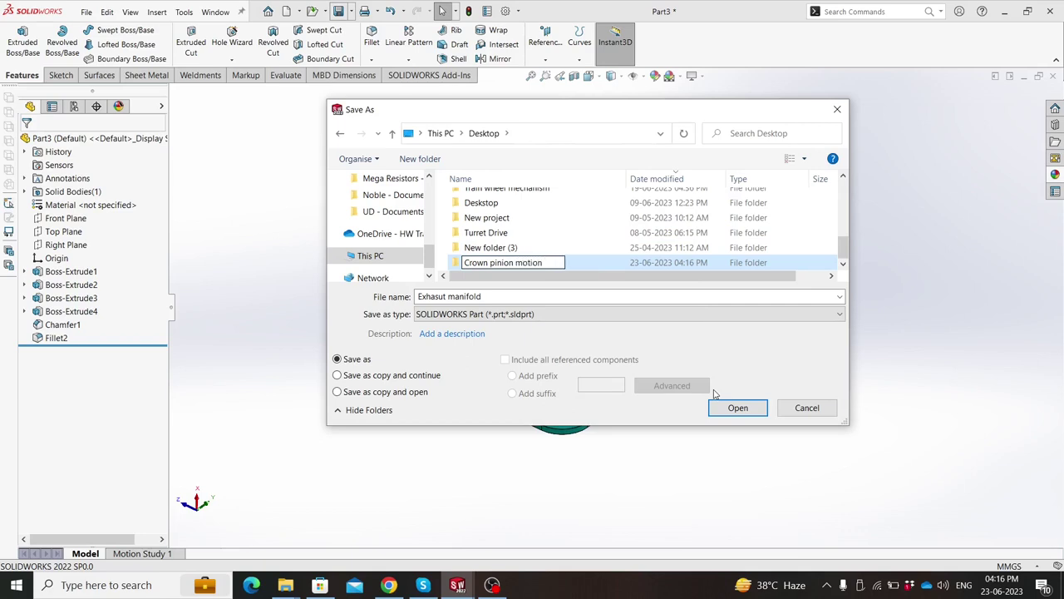
Step: Save the part as 'Base' inside the Crown pinion motion folder
{"action": "double_click", "coordinate": [579, 263]}
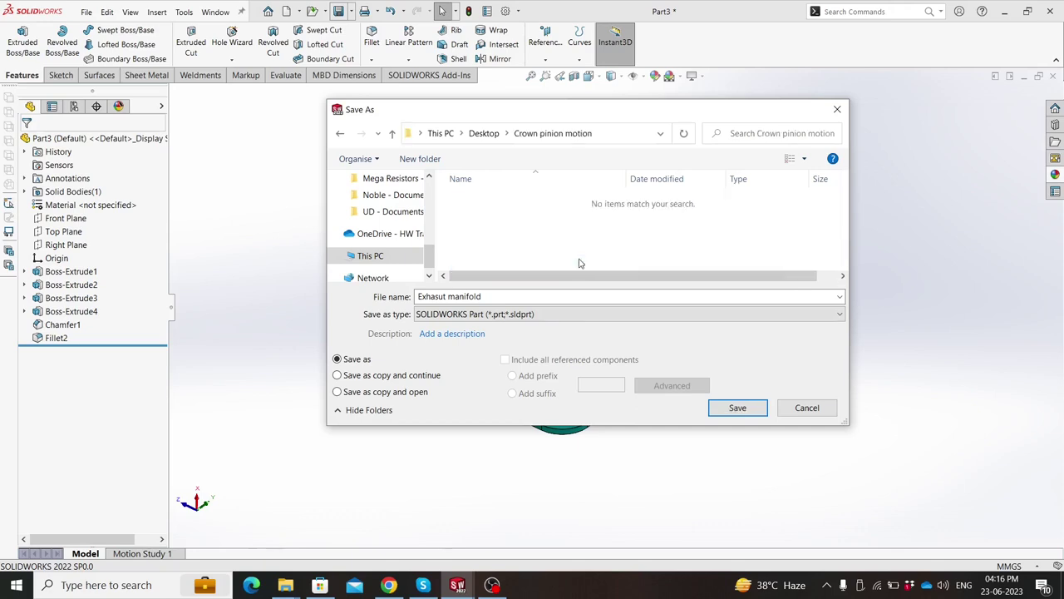
{"action": "left_click", "coordinate": [504, 297]}
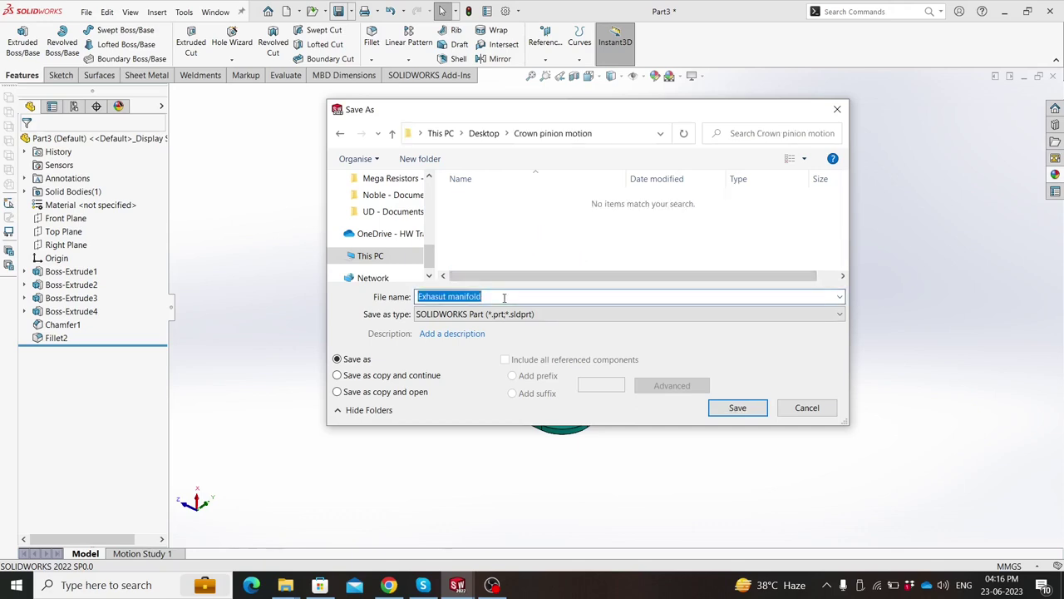
{"action": "type", "text": "Base"}
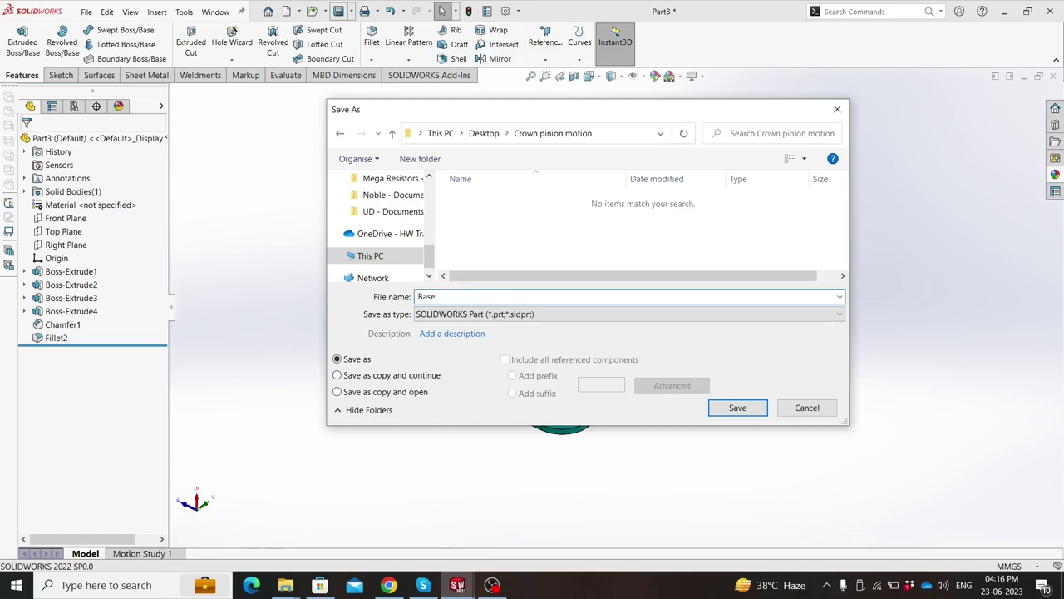
{"action": "key", "text": "Return"}
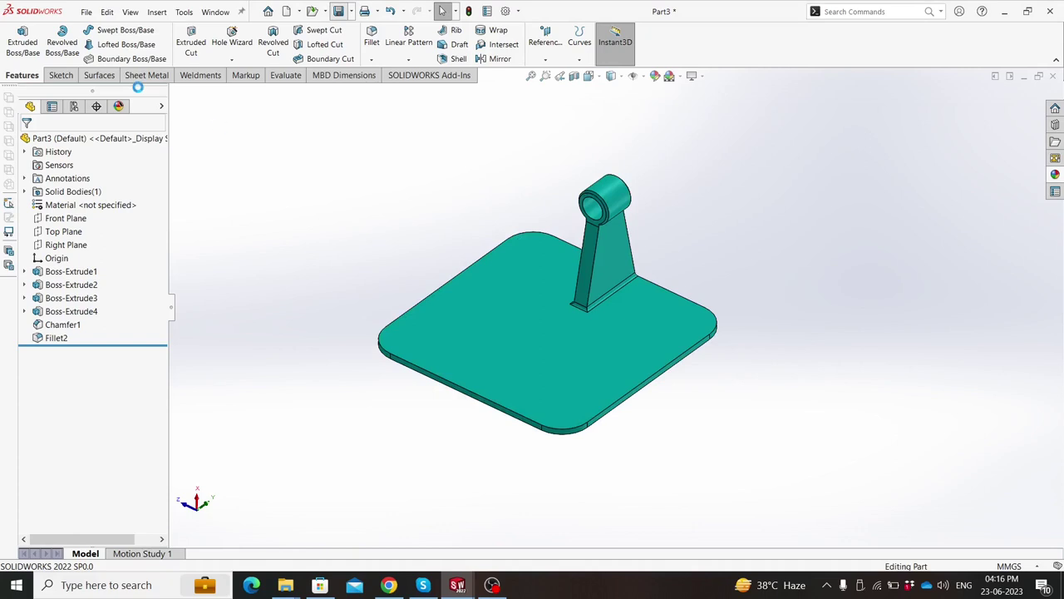
Step: Create a new blank part document
{"action": "left_click", "coordinate": [86, 11]}
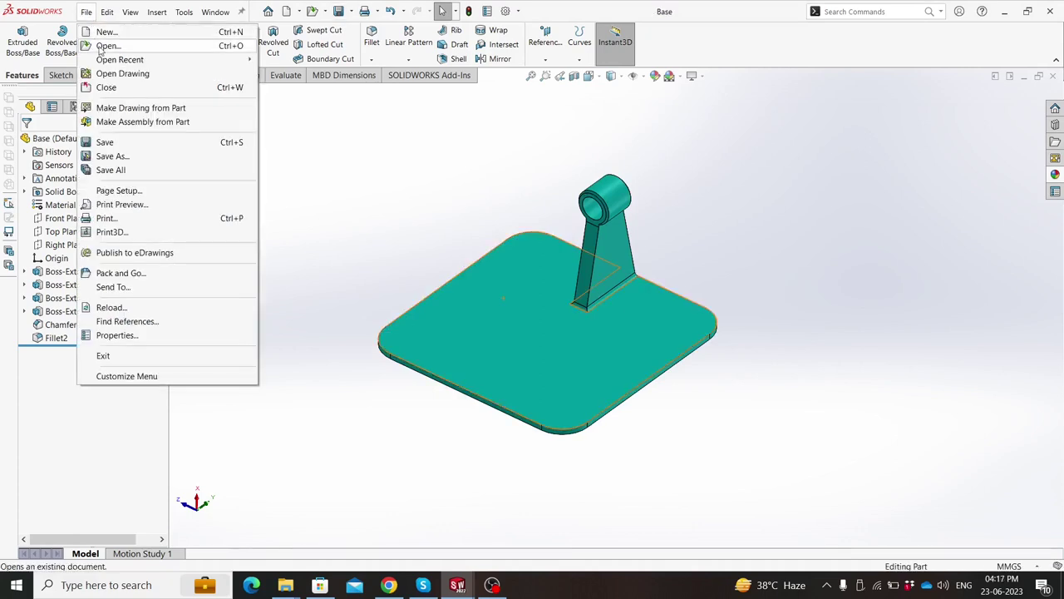
{"action": "left_click", "coordinate": [106, 32]}
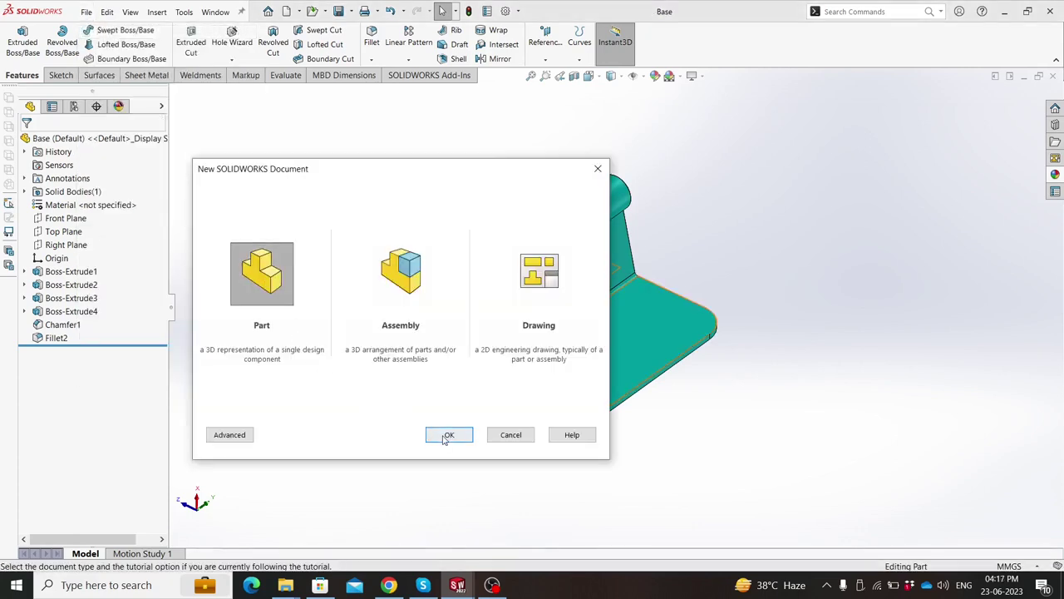
{"action": "left_click", "coordinate": [447, 436]}
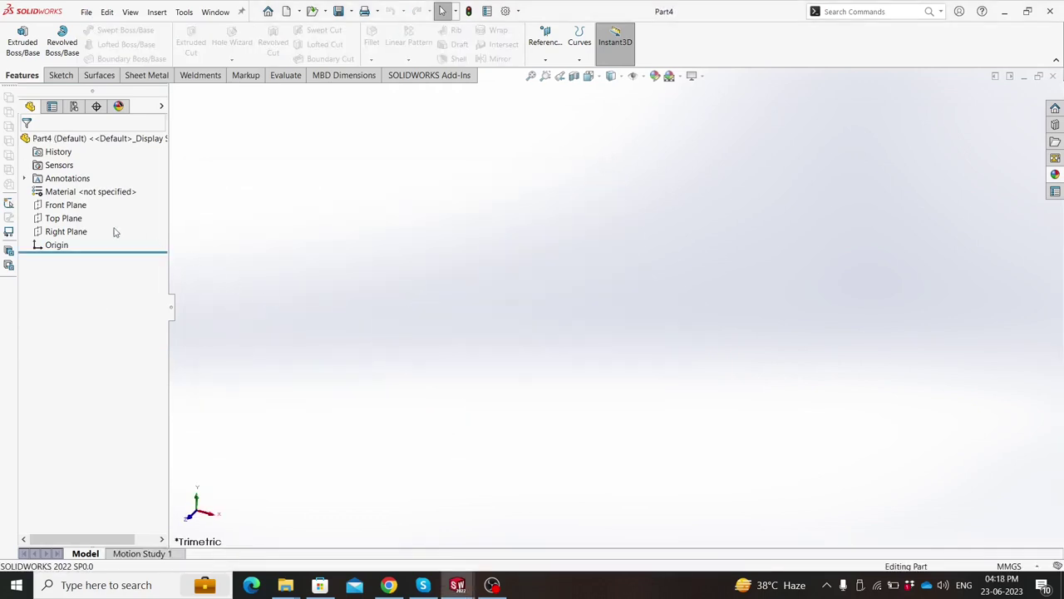
Step: On the Top Plane, sketch an origin-centred circle dimensioned to 240 mm diameter
{"action": "left_click", "coordinate": [63, 218]}
{"action": "left_click", "coordinate": [109, 198]}
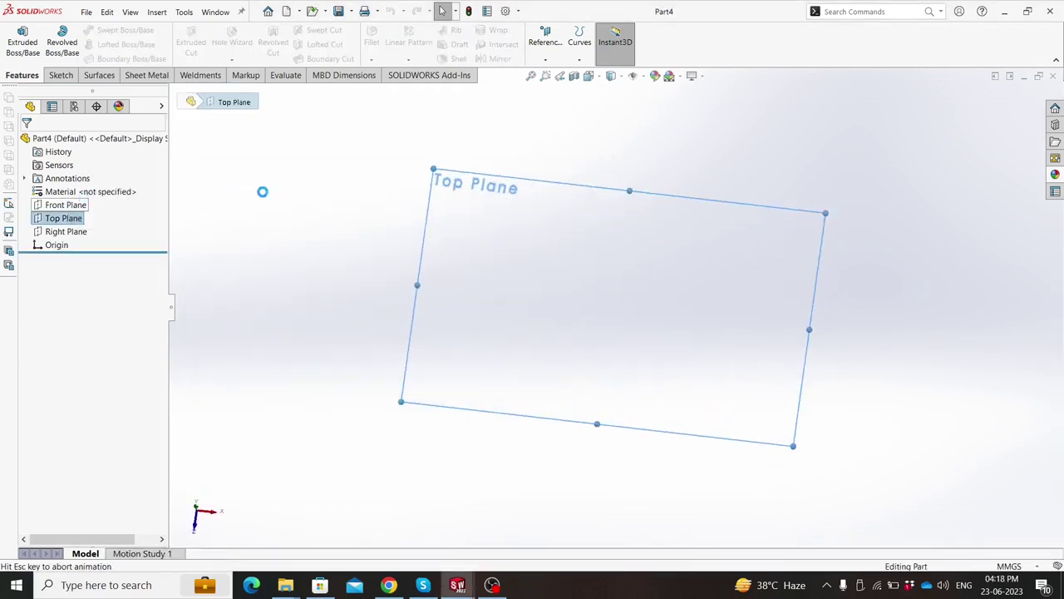
{"action": "left_click", "coordinate": [127, 31]}
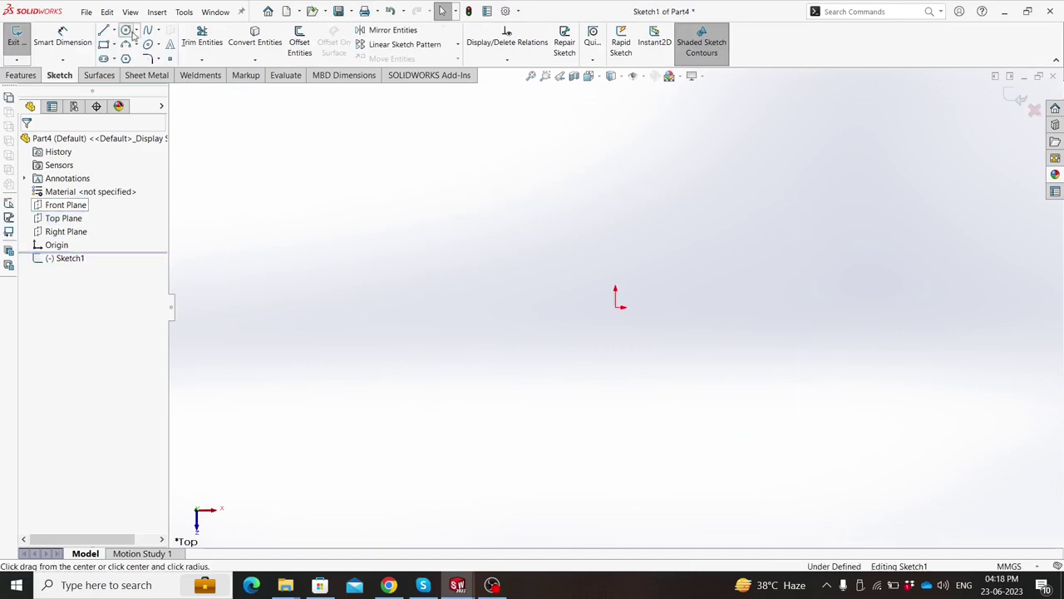
{"action": "left_click", "coordinate": [616, 307]}
{"action": "left_click", "coordinate": [615, 404]}
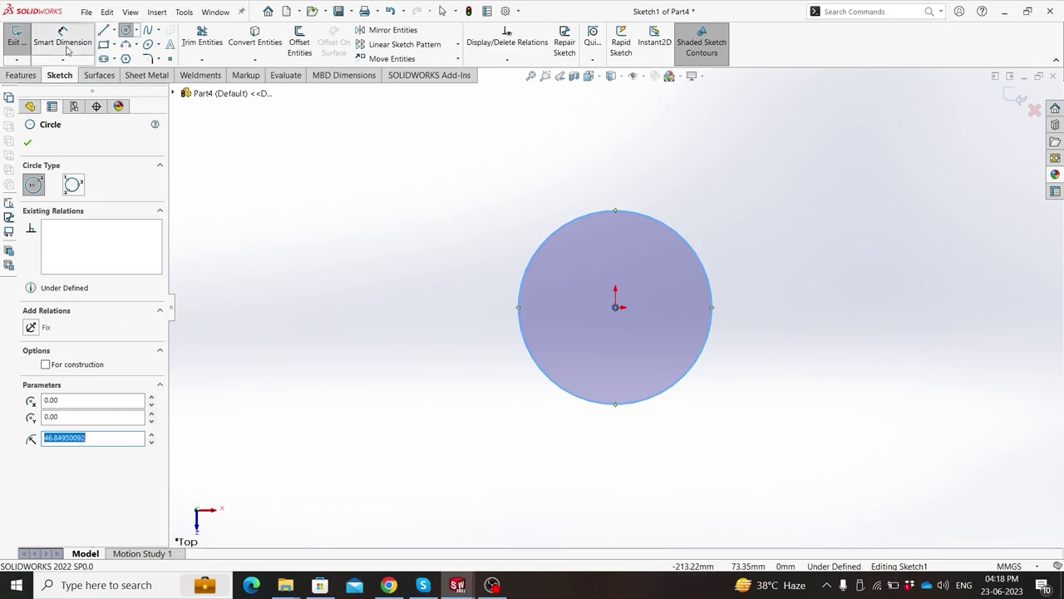
{"action": "key", "text": "Escape"}
{"action": "left_click", "coordinate": [518, 296]}
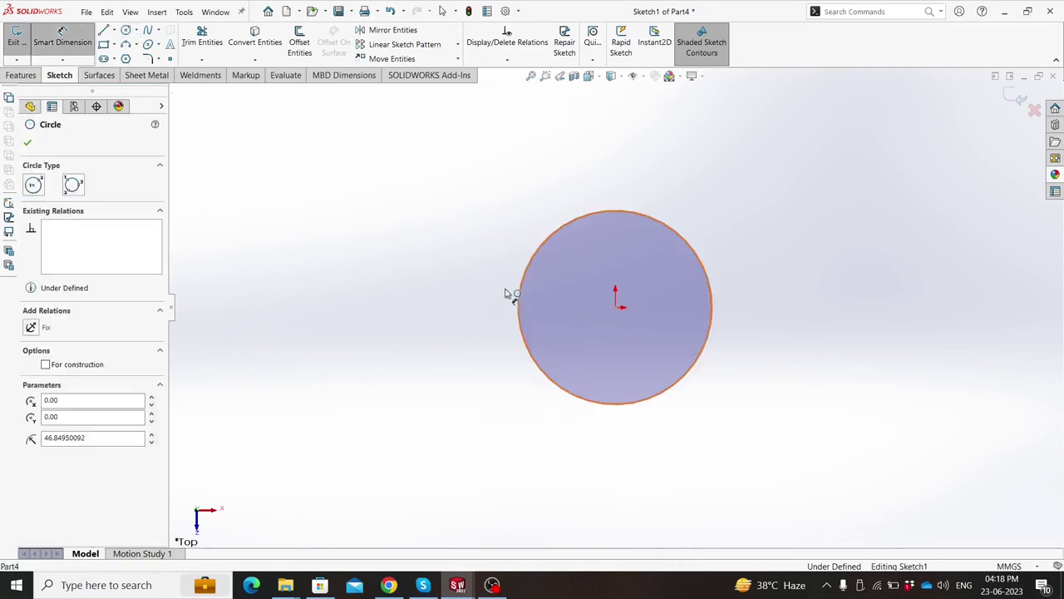
{"action": "left_click", "coordinate": [515, 294]}
{"action": "left_click", "coordinate": [506, 293]}
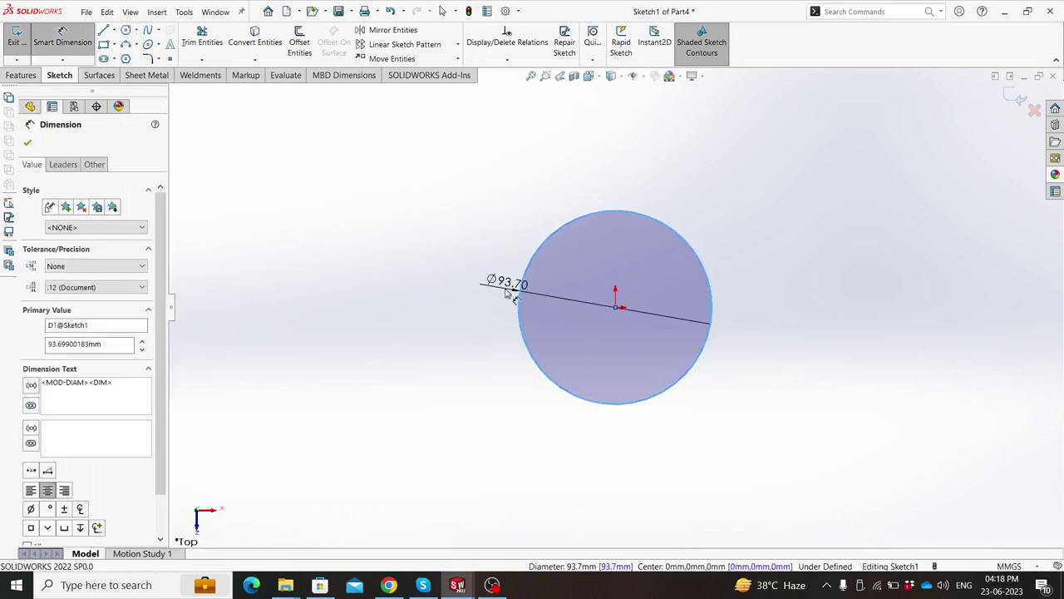
{"action": "type", "text": "240"}
{"action": "key", "text": "Return"}
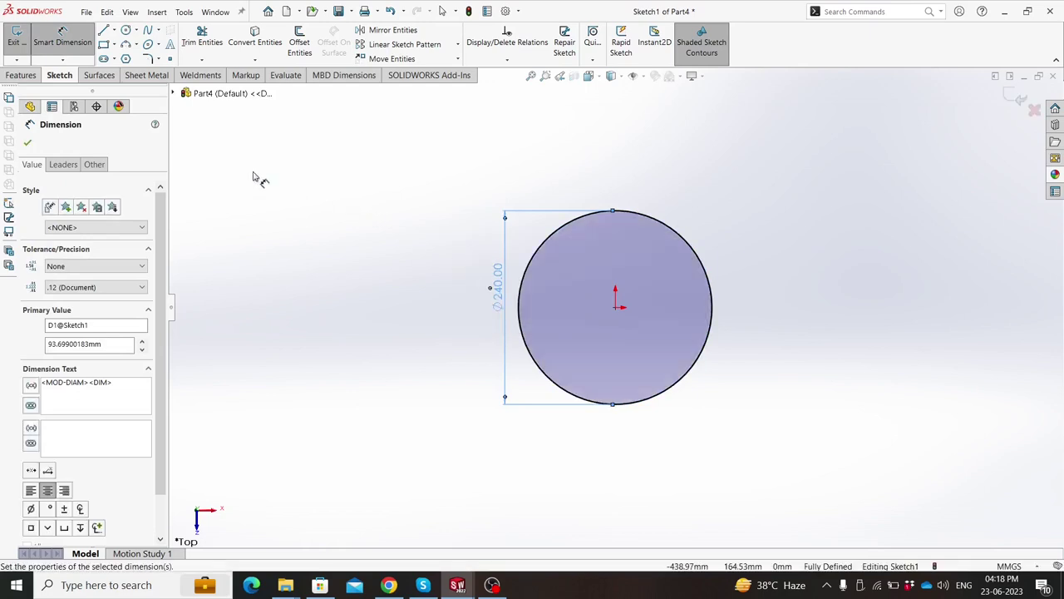
Step: Extrude the circle 10 mm into a disc
{"action": "left_click", "coordinate": [21, 75]}
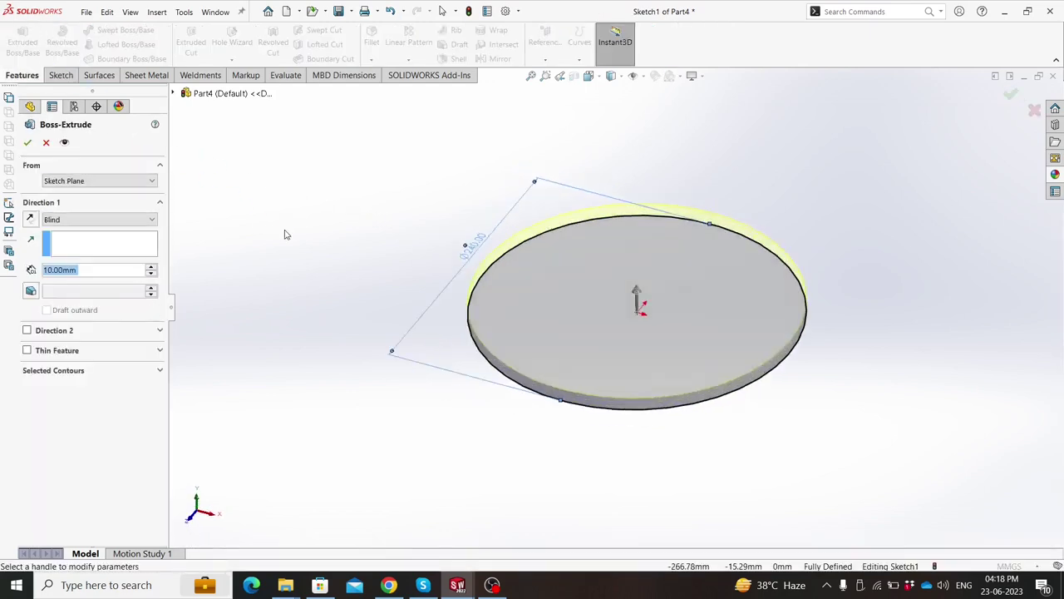
{"action": "type", "text": "10"}
{"action": "key", "text": "Return"}
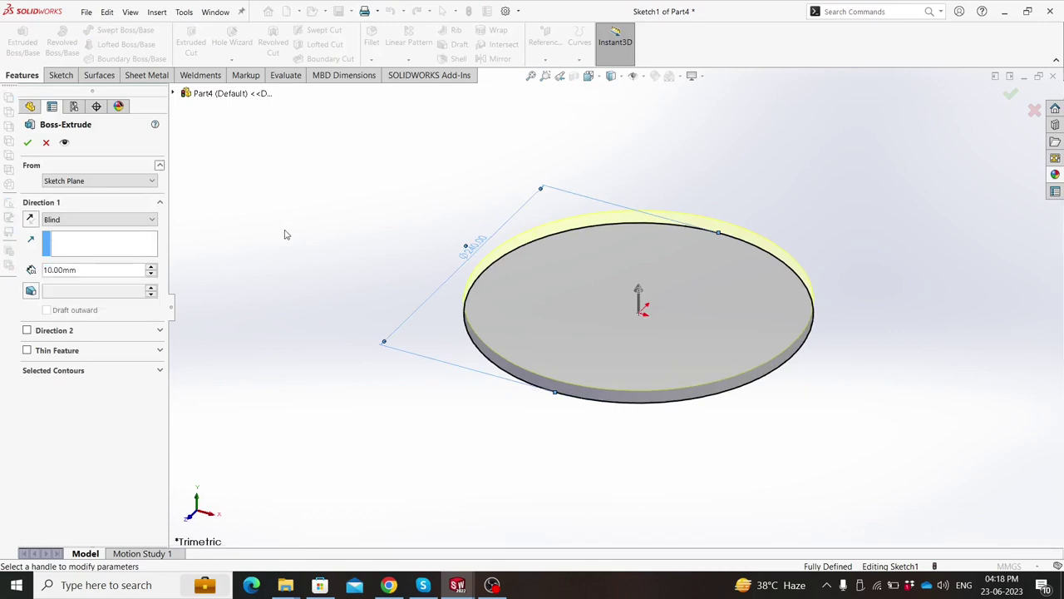
{"action": "left_click", "coordinate": [29, 144]}
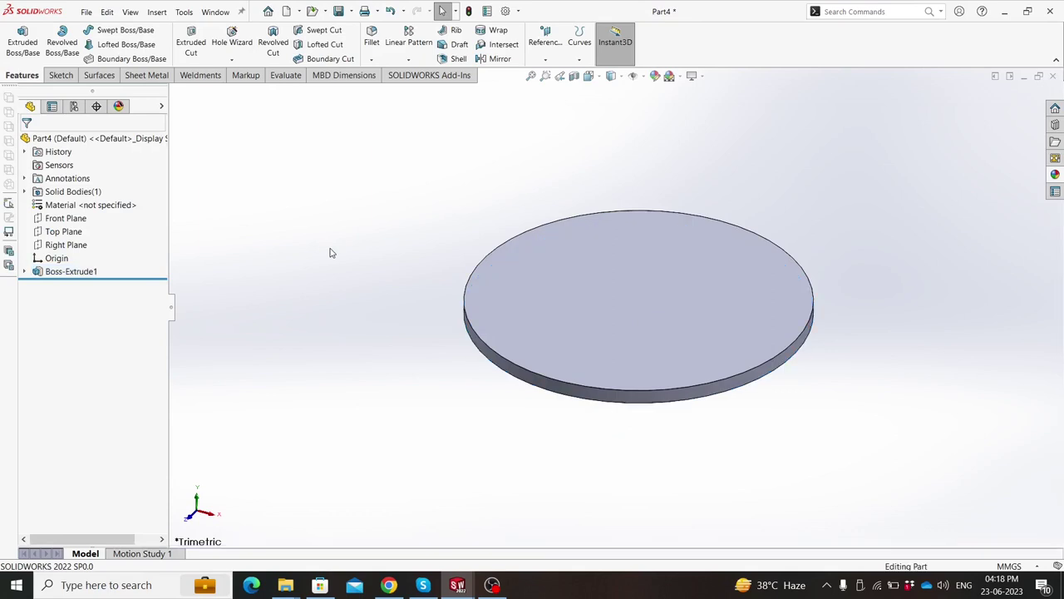
Step: Sketch a 30 mm diameter circle on the disc's top face, right of the origin
{"action": "left_click", "coordinate": [524, 349]}
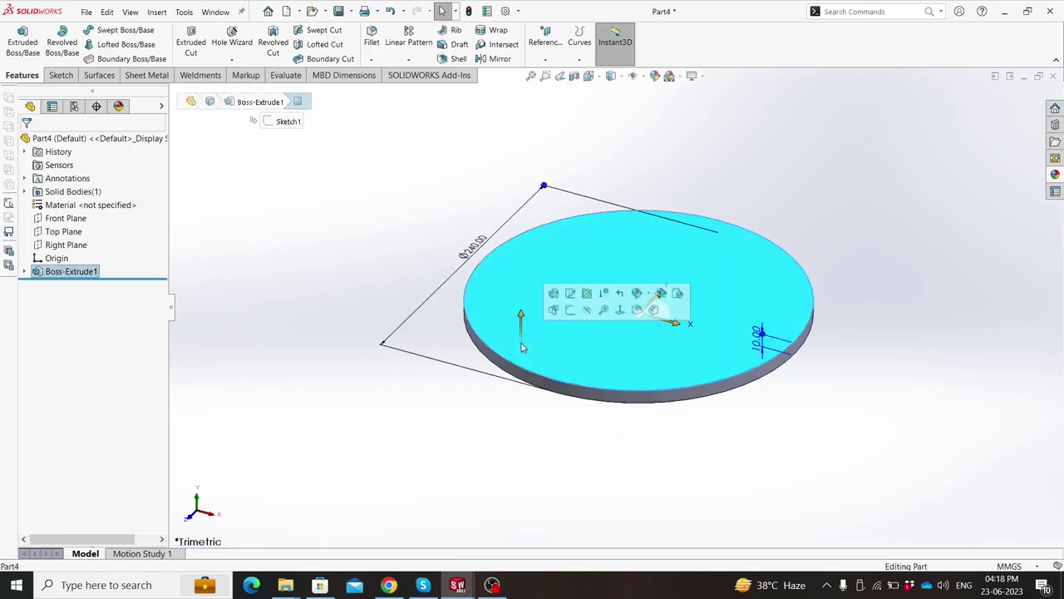
{"action": "left_click", "coordinate": [569, 314]}
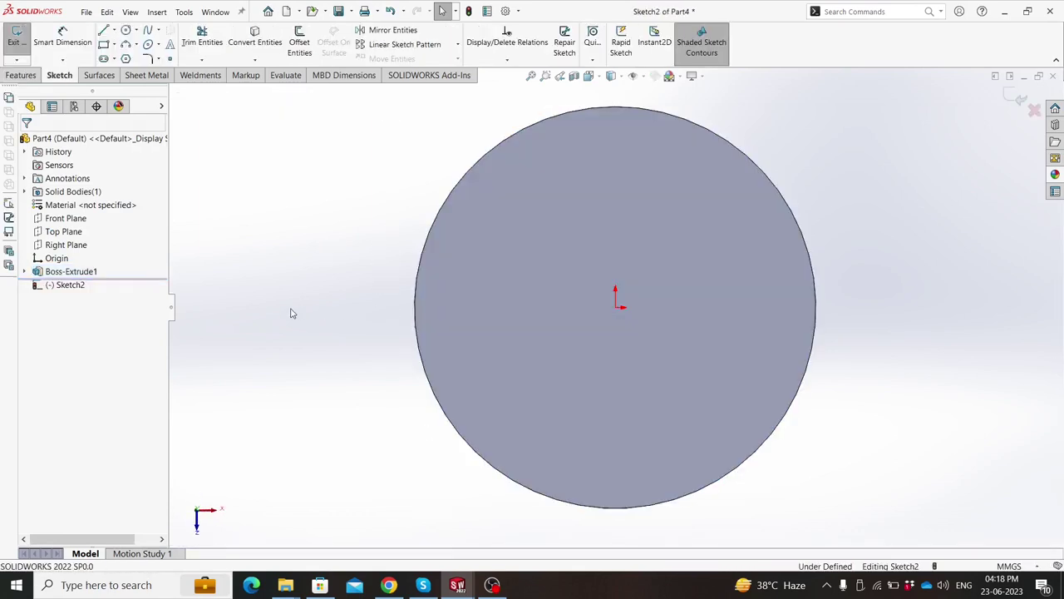
{"action": "left_click", "coordinate": [125, 30]}
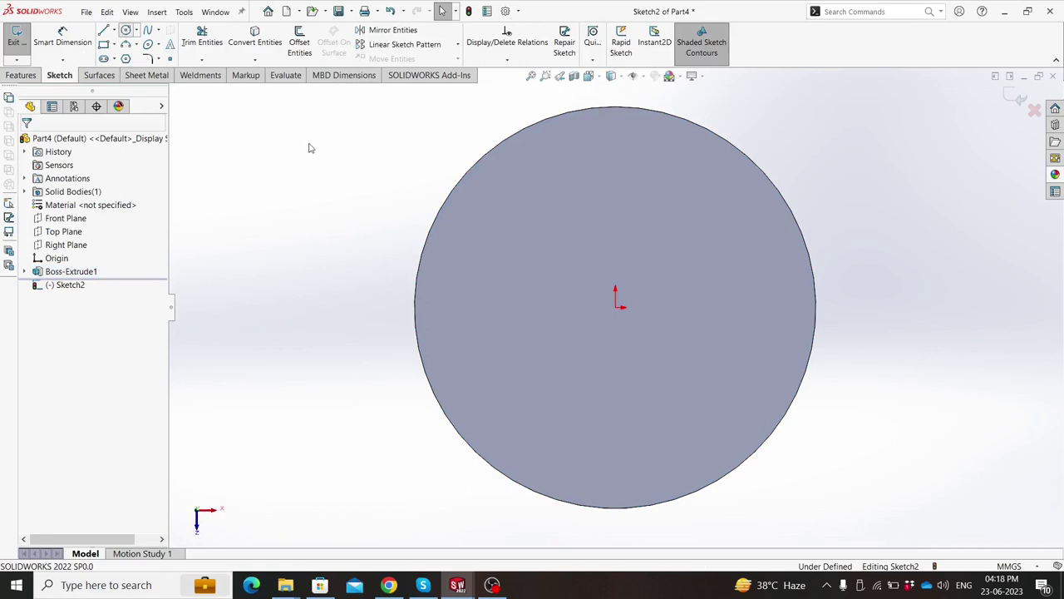
{"action": "left_click", "coordinate": [744, 308]}
{"action": "left_click", "coordinate": [750, 344]}
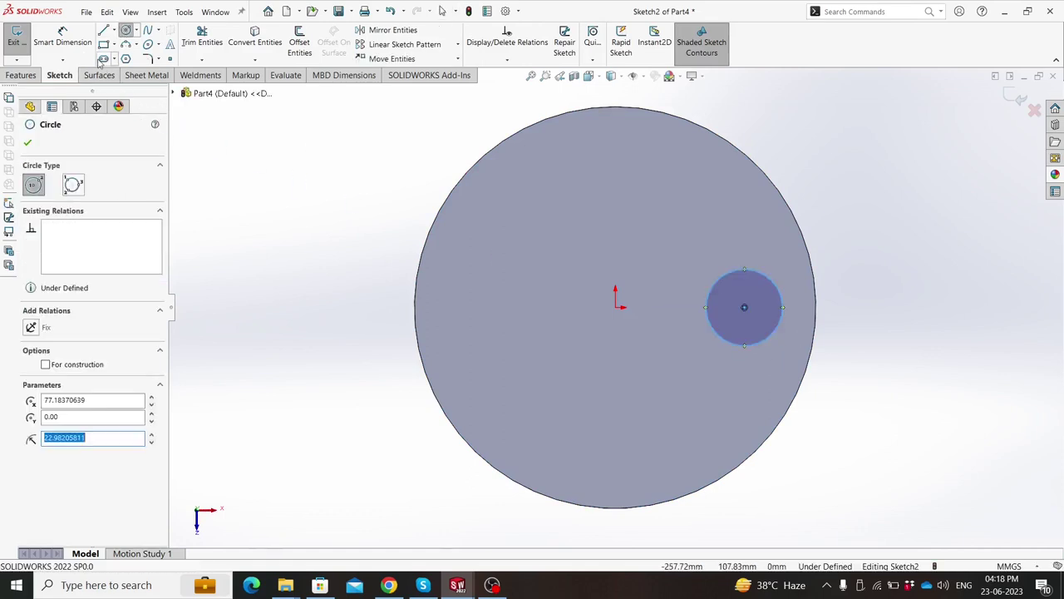
{"action": "left_click", "coordinate": [77, 47]}
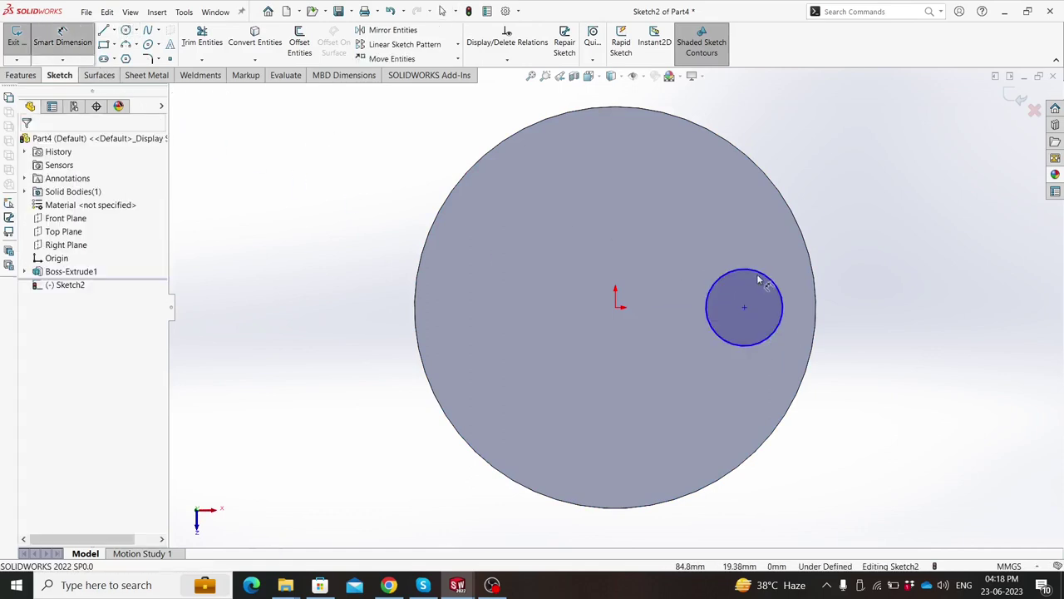
{"action": "left_click", "coordinate": [759, 279]}
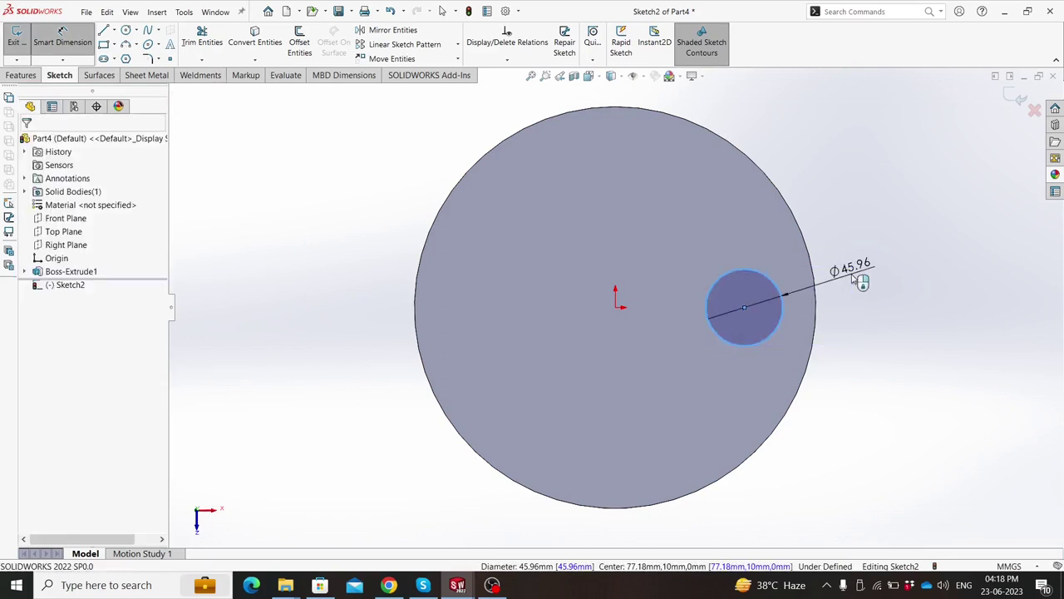
{"action": "left_click", "coordinate": [854, 351]}
{"action": "type", "text": "30"}
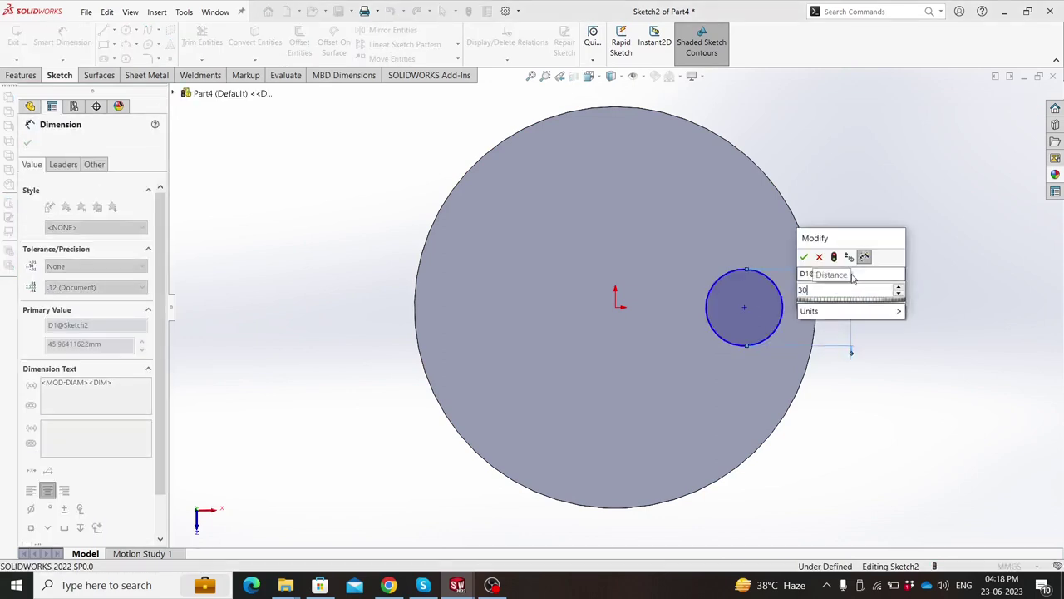
{"action": "key", "text": "Return"}
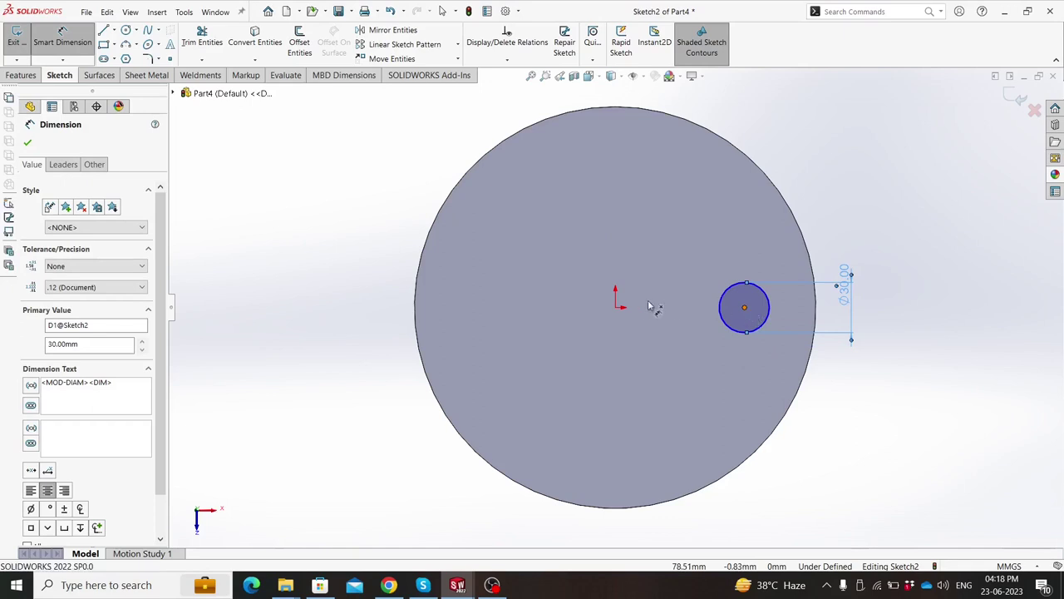
Step: Dimension the circle's centre 40 mm from the origin and make it level with the origin
{"action": "left_click", "coordinate": [622, 311]}
{"action": "left_click", "coordinate": [744, 308]}
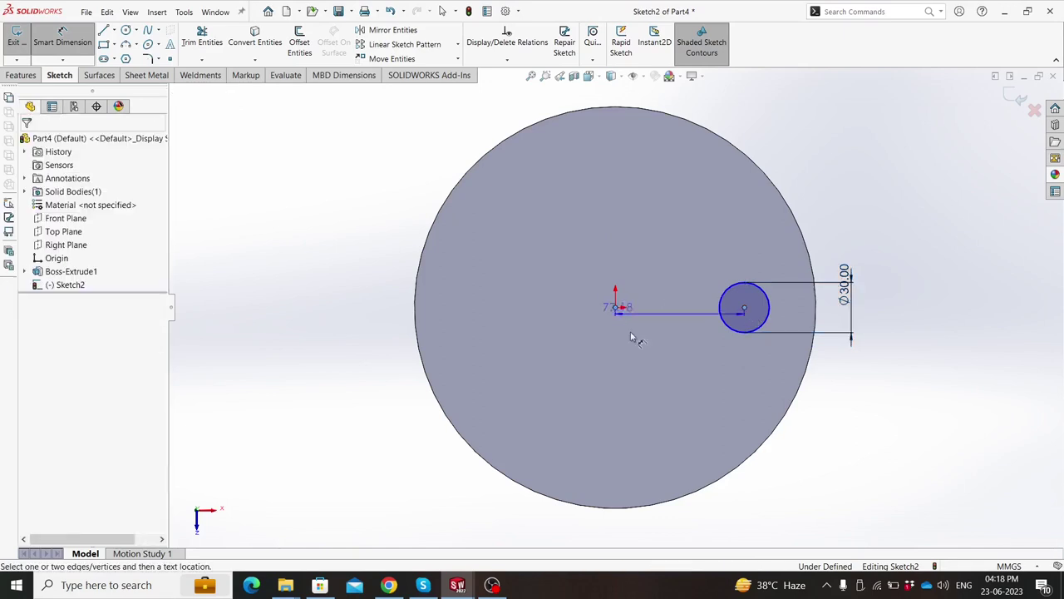
{"action": "left_click", "coordinate": [739, 532]}
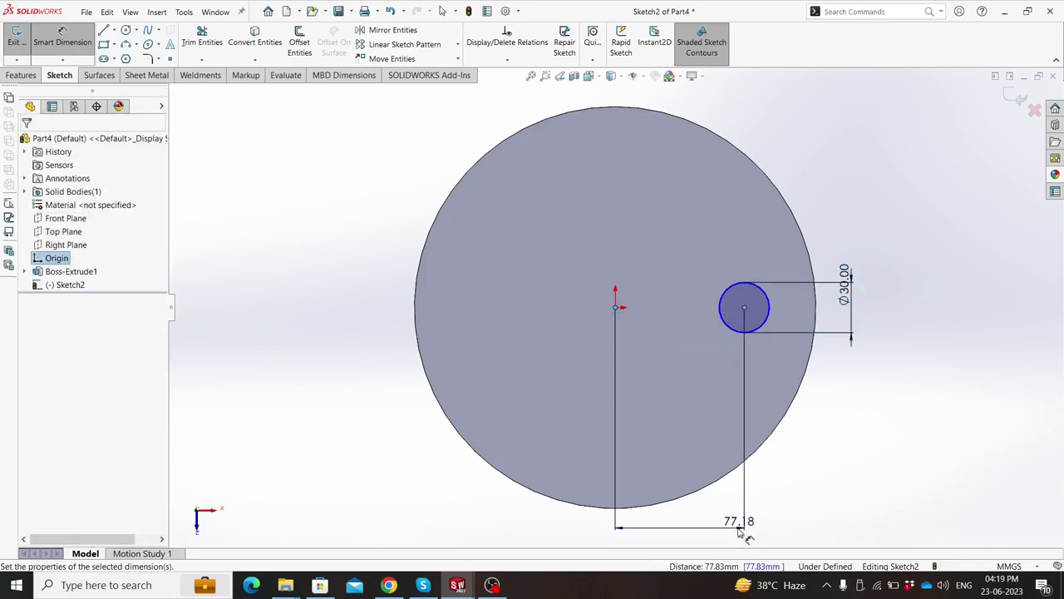
{"action": "type", "text": "40"}
{"action": "key", "text": "Return"}
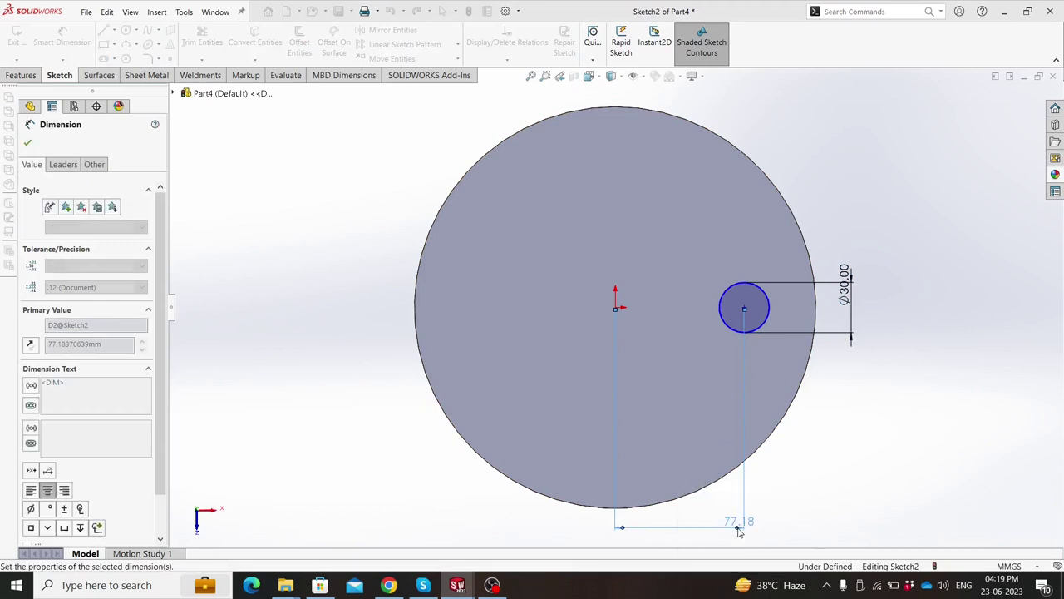
{"action": "key", "text": "Escape"}
{"action": "left_click", "coordinate": [616, 308]}
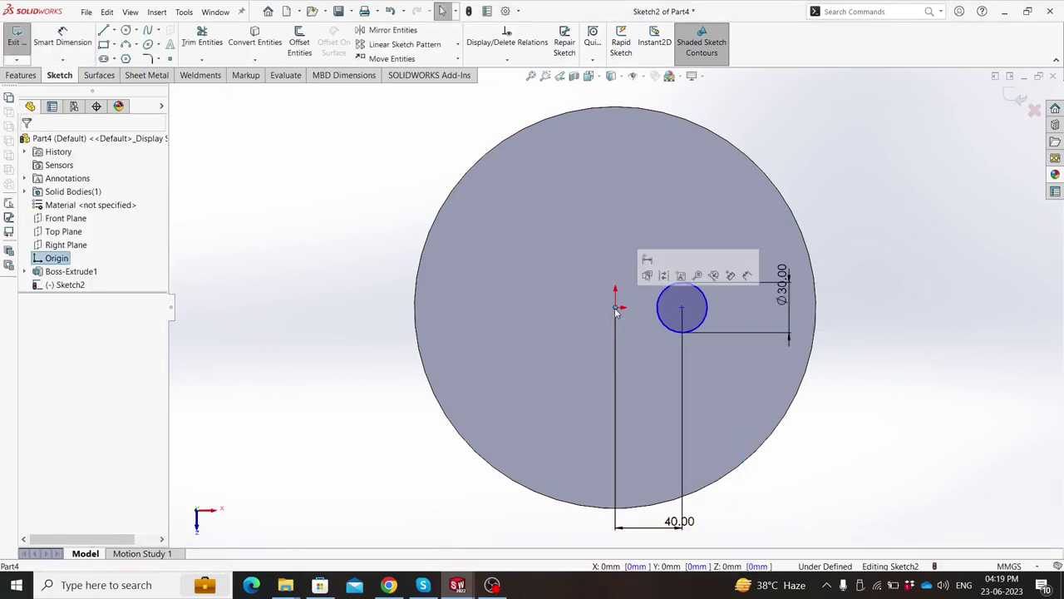
{"action": "left_click", "coordinate": [682, 308], "text": "ctrl"}
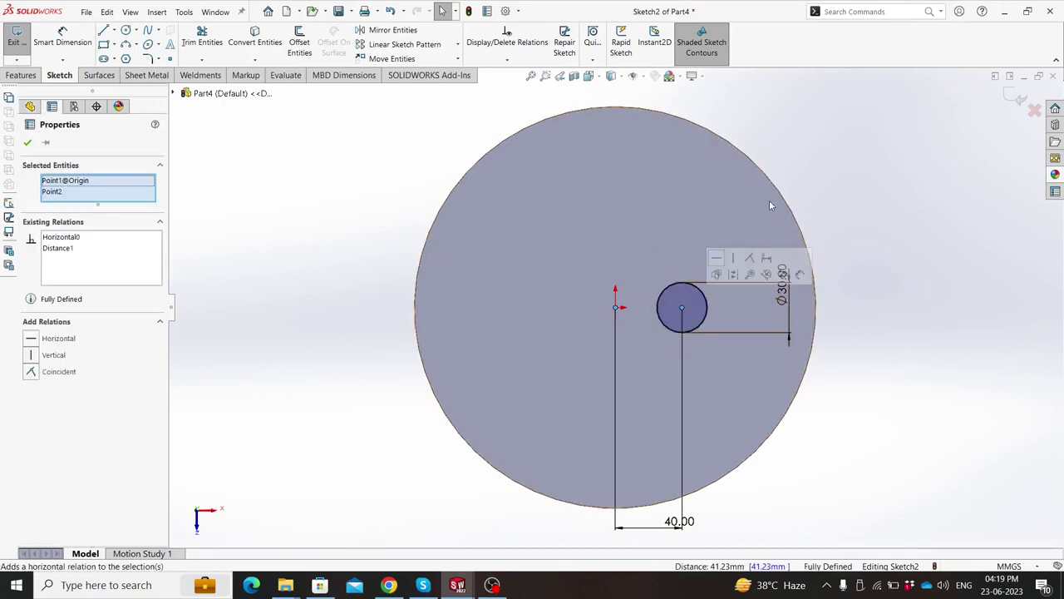
{"action": "left_click", "coordinate": [804, 164]}
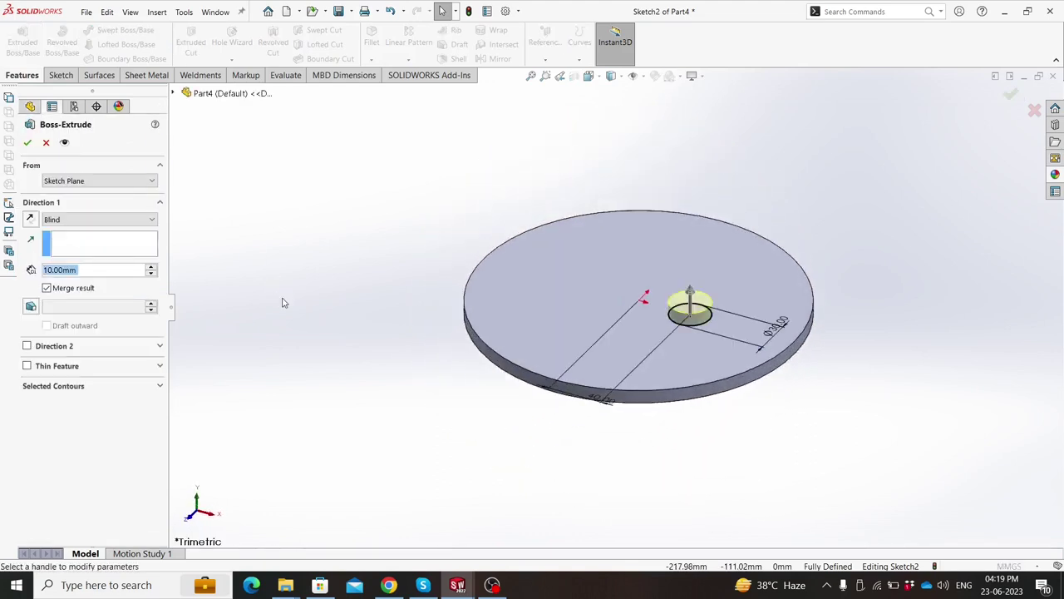
Step: Extrude the small circle 100 mm into a pin
{"action": "type", "text": "100"}
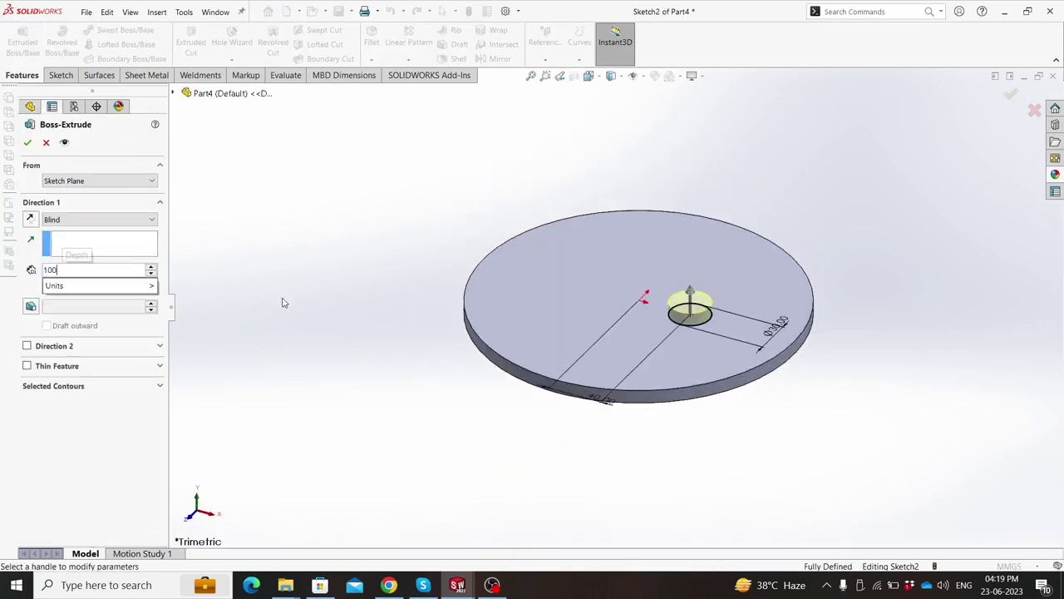
{"action": "key", "text": "BackSpace"}
{"action": "key", "text": "Return"}
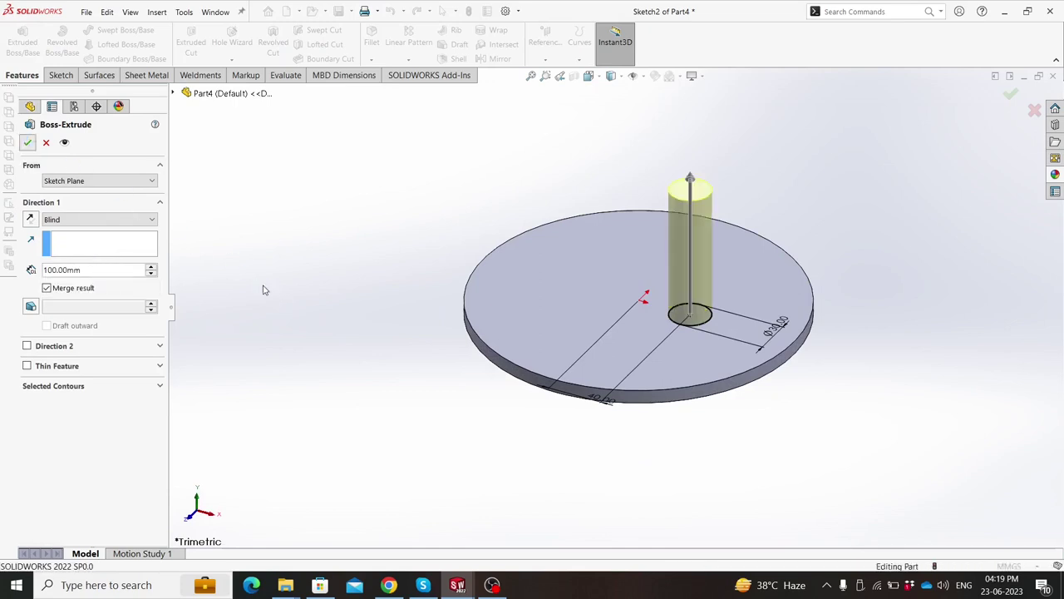
{"action": "key", "text": "Return"}
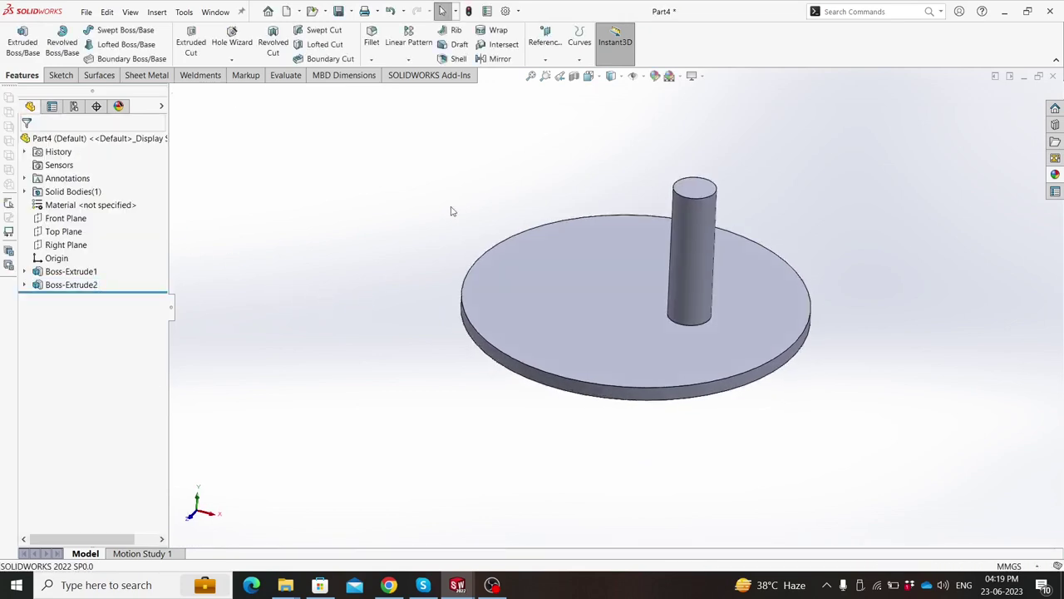
Step: Chamfer the pin's top edge by 1 mm
{"action": "scroll", "coordinate": [599, 200], "scroll_direction": "down", "scroll_amount": 2}
{"action": "left_click", "coordinate": [371, 59]}
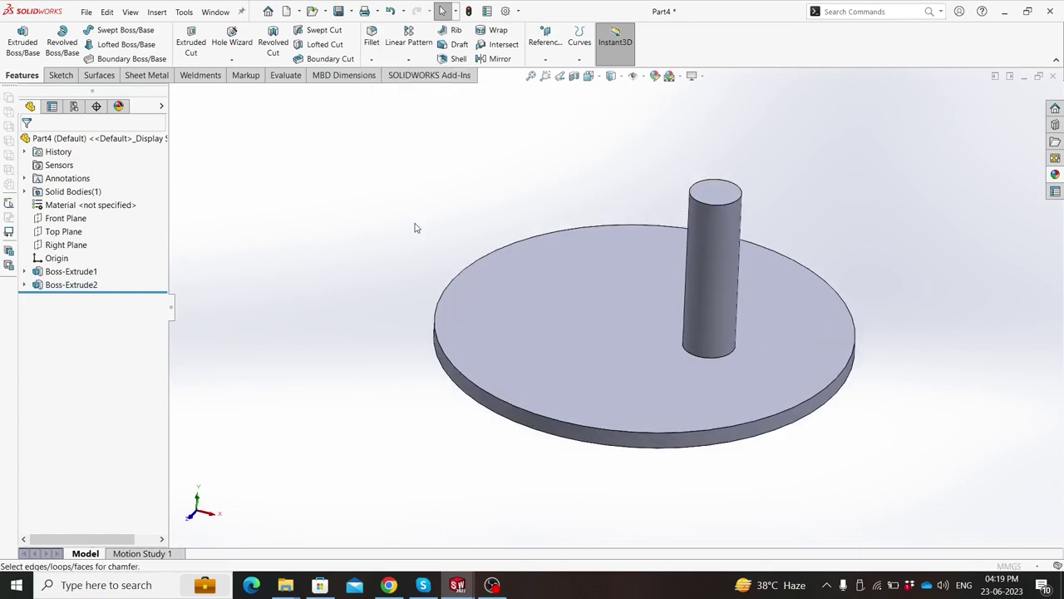
{"action": "type", "text": "1"}
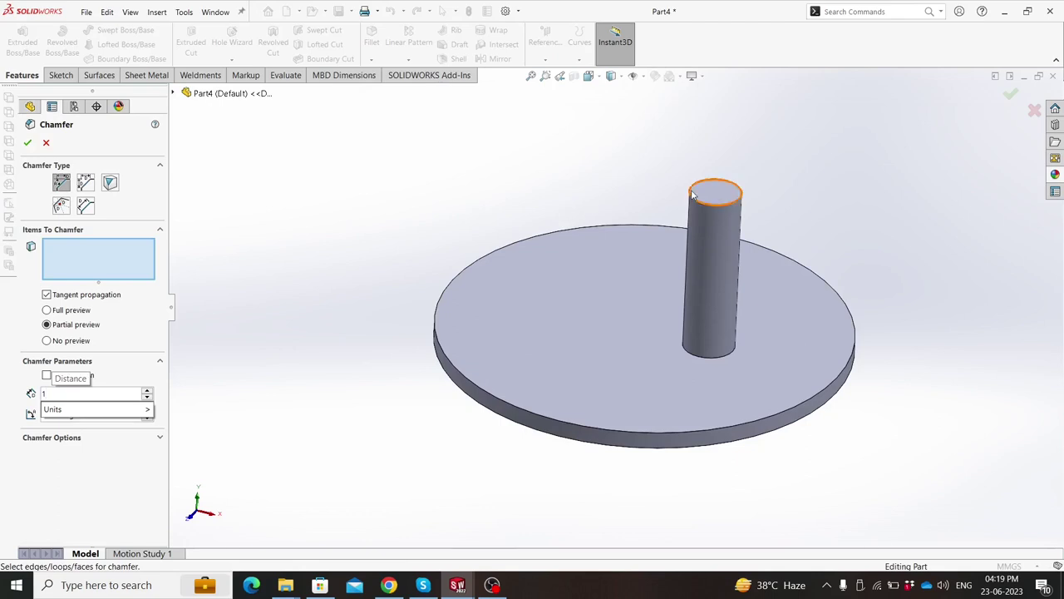
{"action": "left_click", "coordinate": [691, 196]}
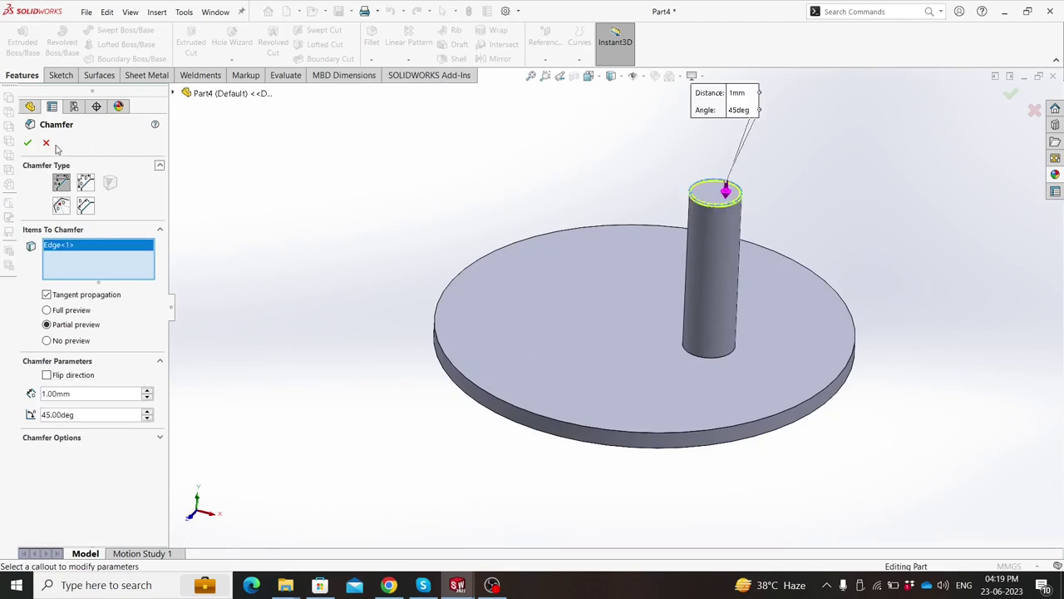
{"action": "left_click", "coordinate": [30, 144]}
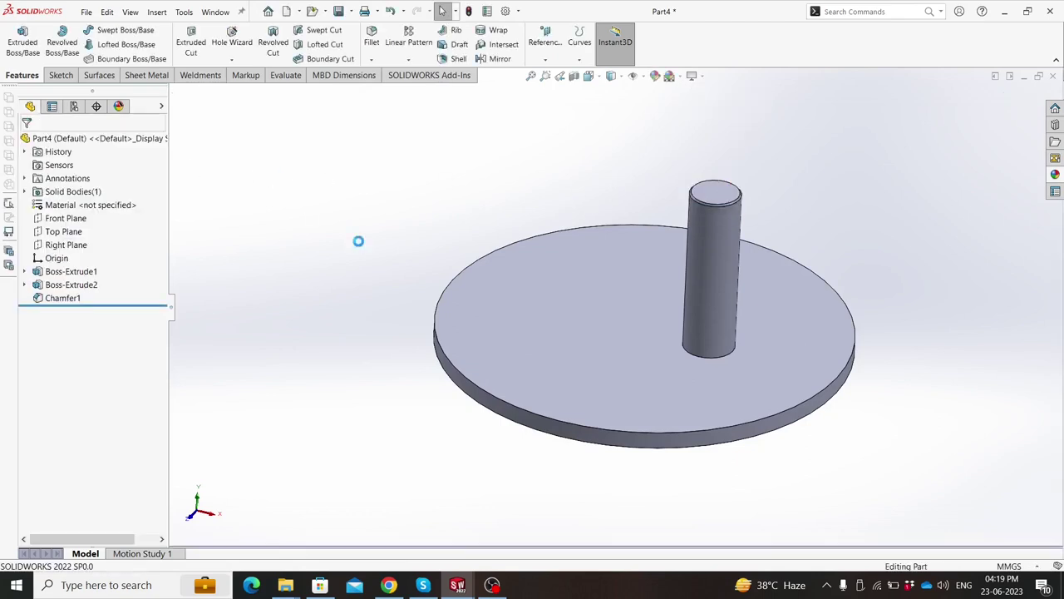
Step: Start a new sketch on the disc's top face
{"action": "middle_click_drag", "start_coordinate": [379, 374], "coordinate": [378, 406]}
{"action": "left_click", "coordinate": [536, 312]}
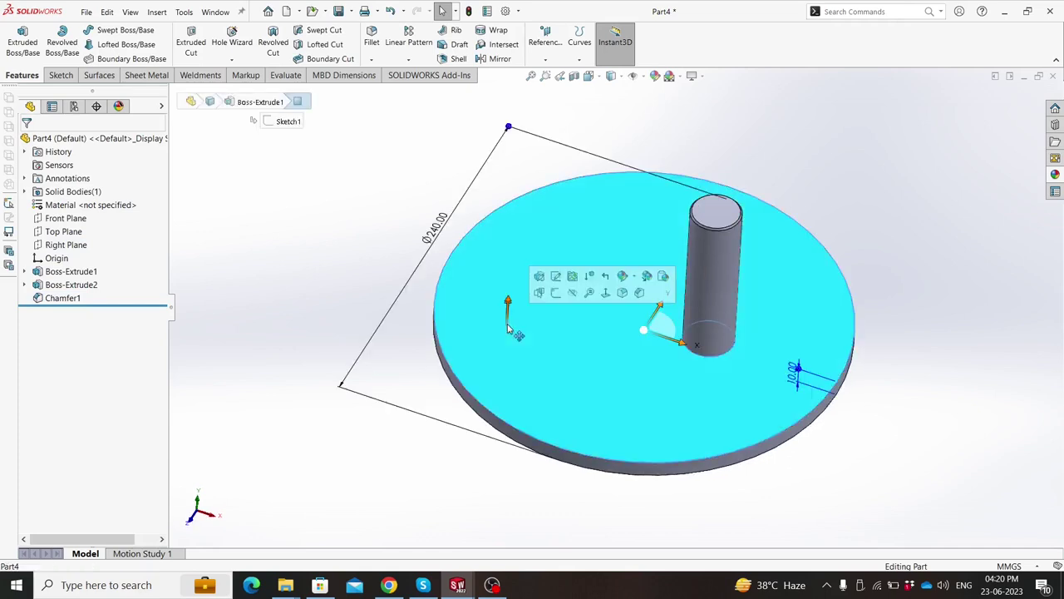
{"action": "left_click", "coordinate": [549, 292]}
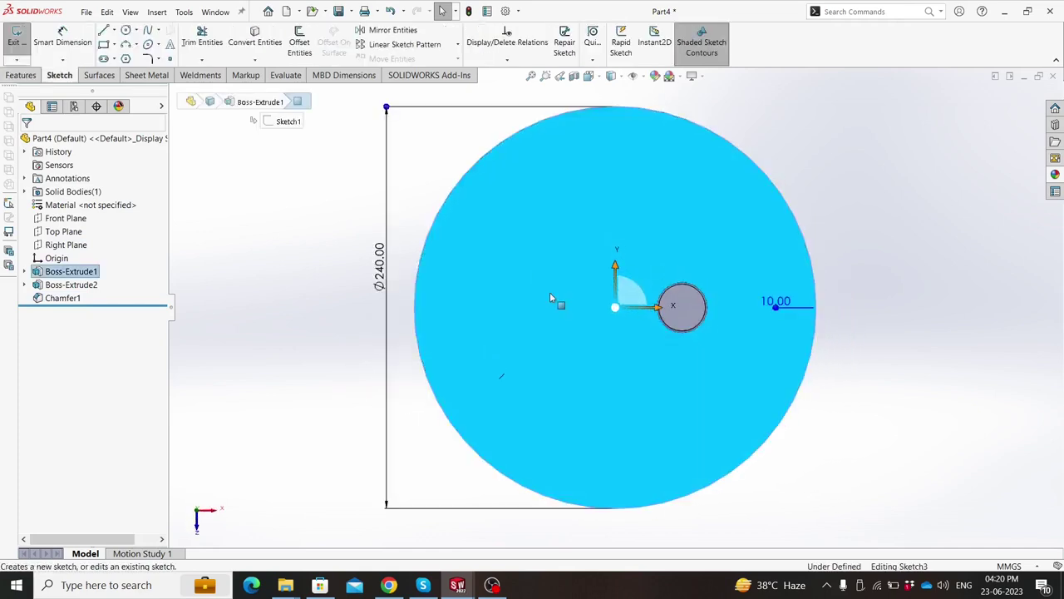
{"action": "scroll", "coordinate": [706, 388], "scroll_direction": "down", "scroll_amount": 2}
{"action": "scroll", "coordinate": [703, 394], "scroll_direction": "up", "scroll_amount": 2}
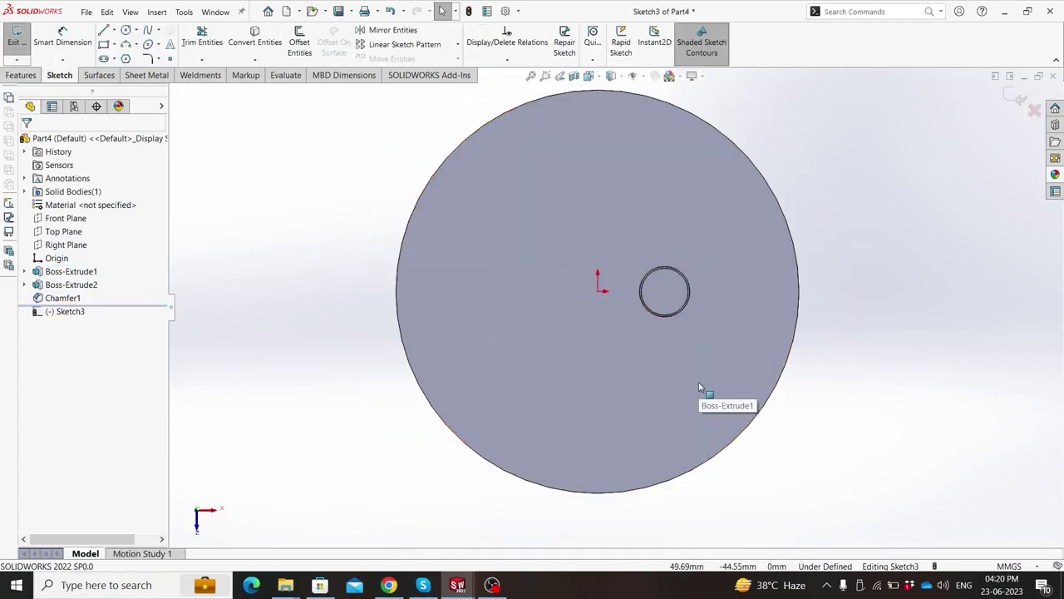
Step: Draw an origin-centred circle and dimension it to 200 mm diameter
{"action": "left_click", "coordinate": [125, 31]}
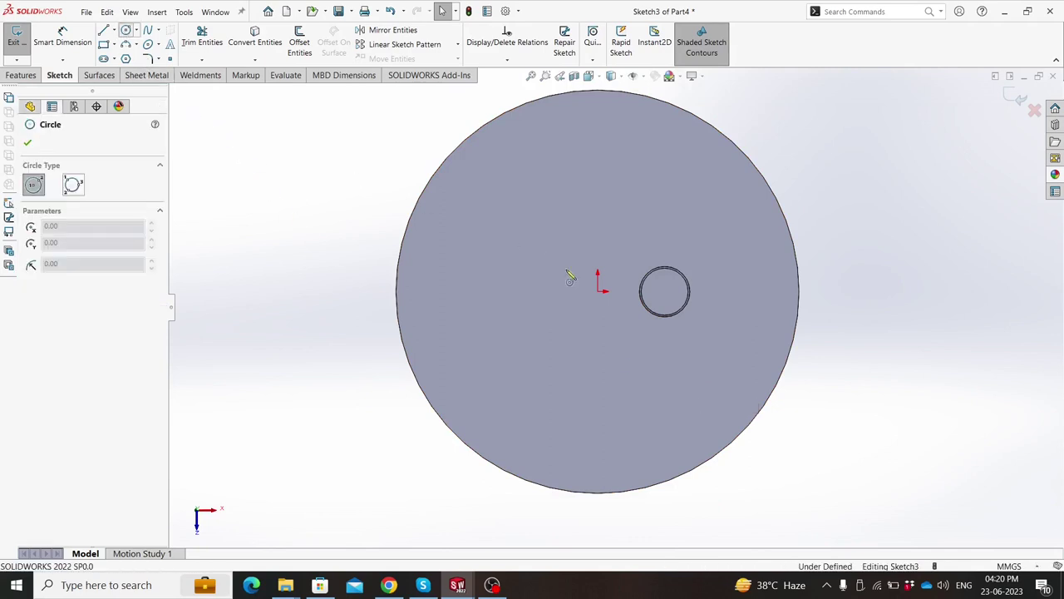
{"action": "left_click", "coordinate": [597, 290]}
{"action": "left_click", "coordinate": [480, 320]}
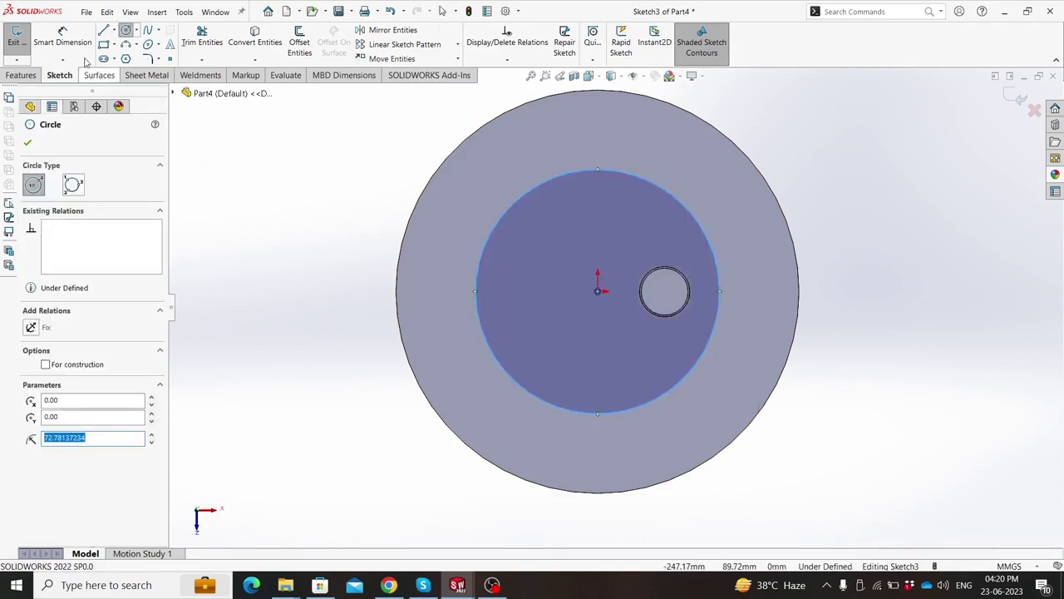
{"action": "key", "text": "Escape"}
{"action": "left_click", "coordinate": [480, 247]}
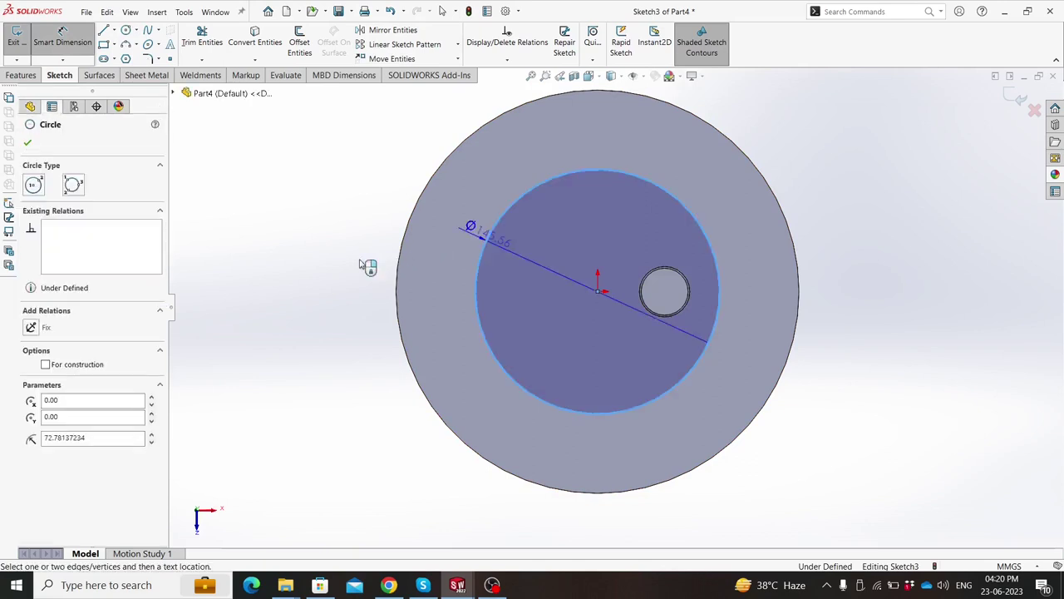
{"action": "left_click", "coordinate": [358, 264]}
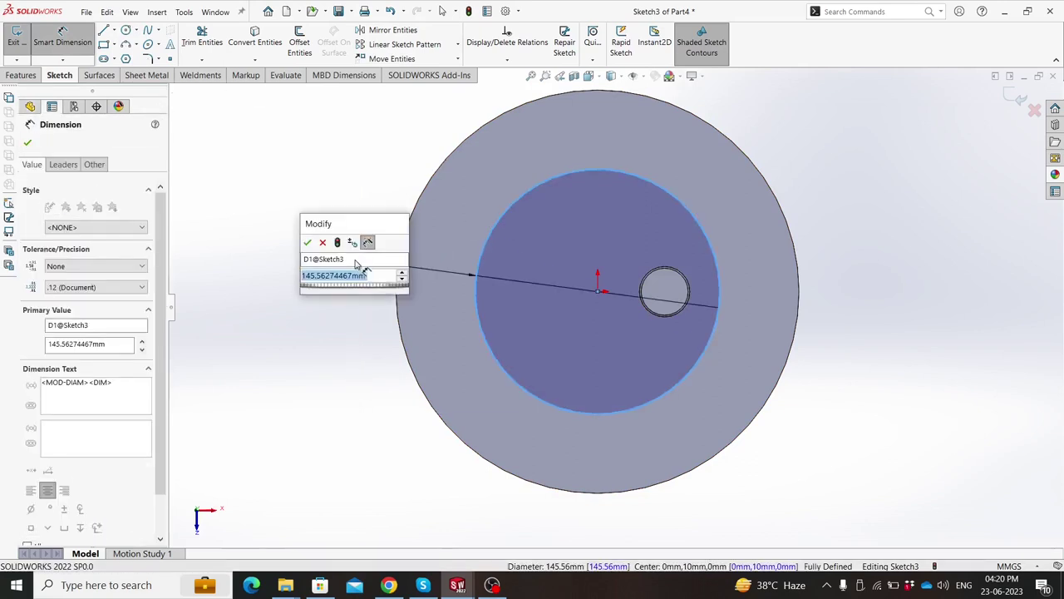
{"action": "type", "text": "200"}
{"action": "key", "text": "Return"}
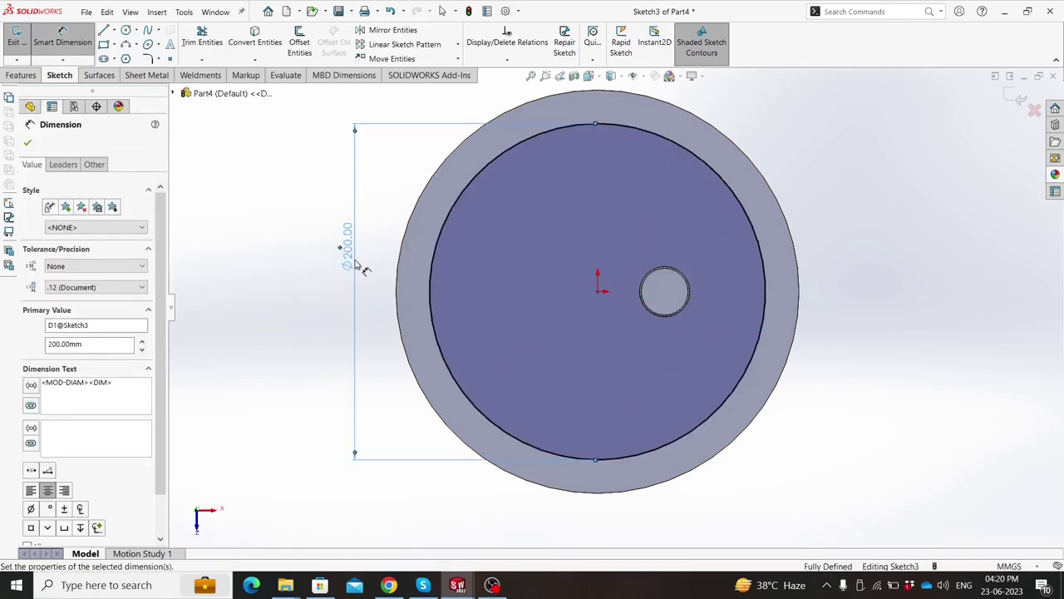
Step: Draw two top-to-bottom lines spanning the 200 mm circle
{"action": "left_click", "coordinate": [107, 30]}
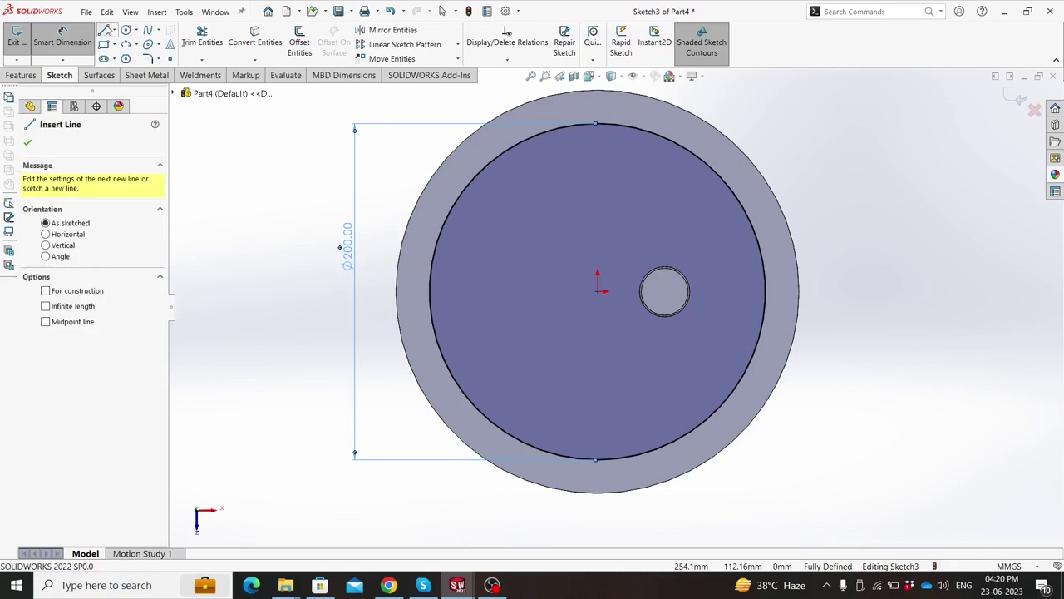
{"action": "left_click", "coordinate": [701, 161]}
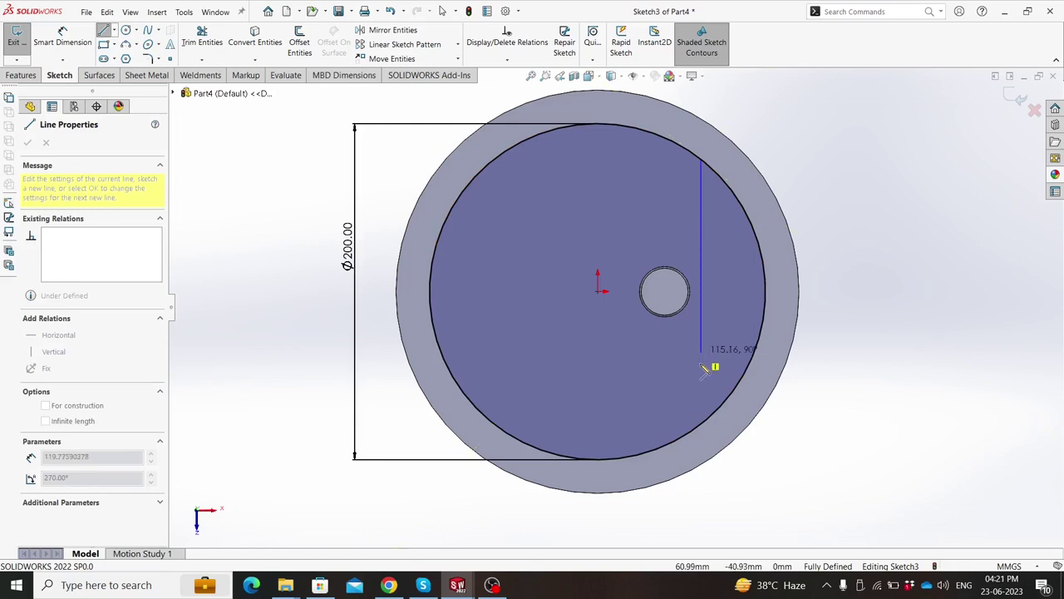
{"action": "left_click", "coordinate": [700, 424]}
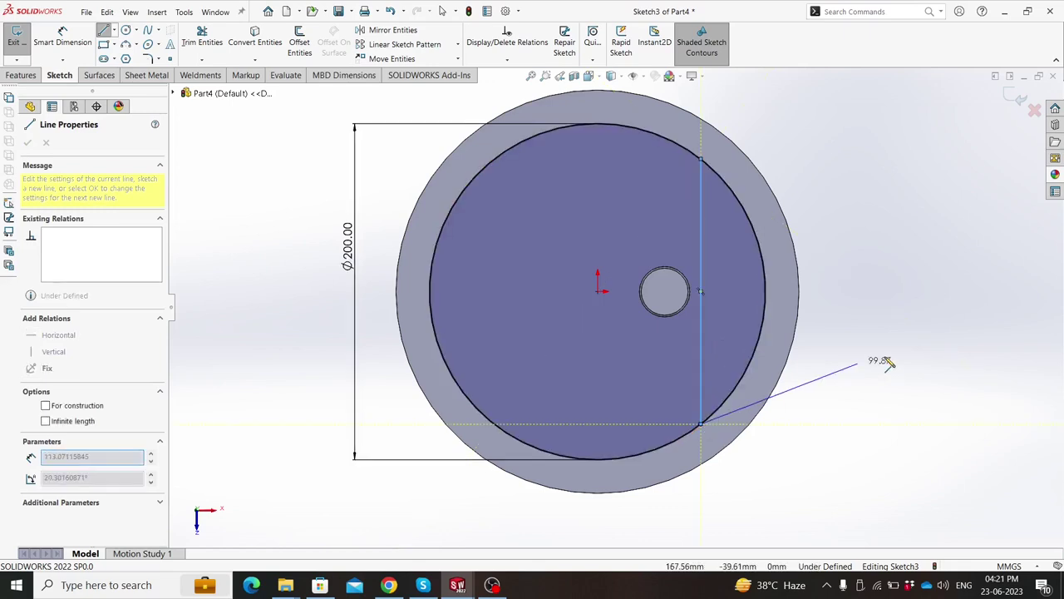
{"action": "key", "text": "Escape"}
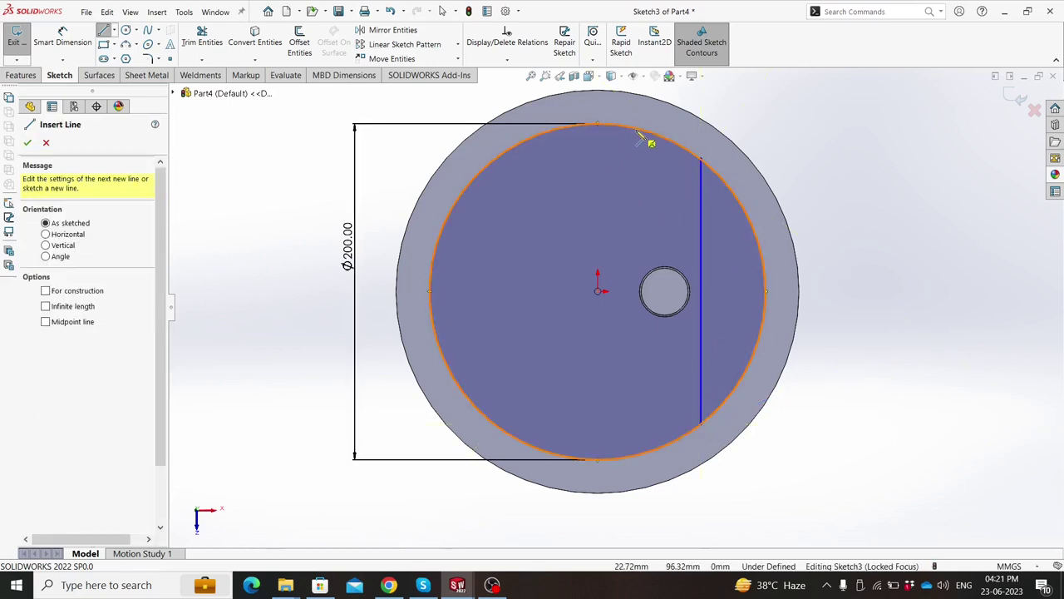
{"action": "left_click", "coordinate": [620, 127]}
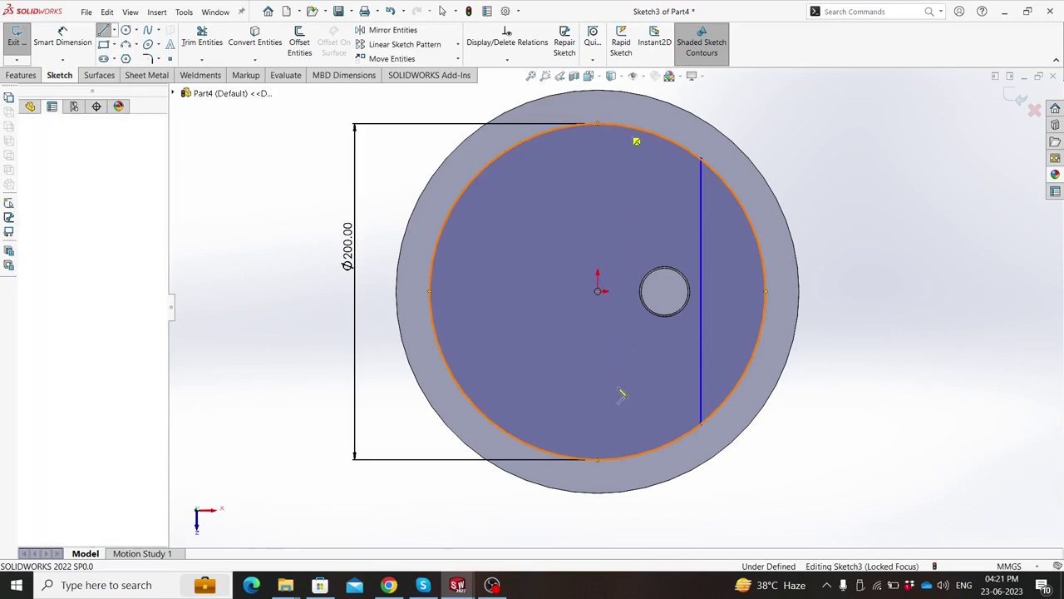
{"action": "left_click", "coordinate": [633, 456]}
{"action": "key", "text": "Escape"}
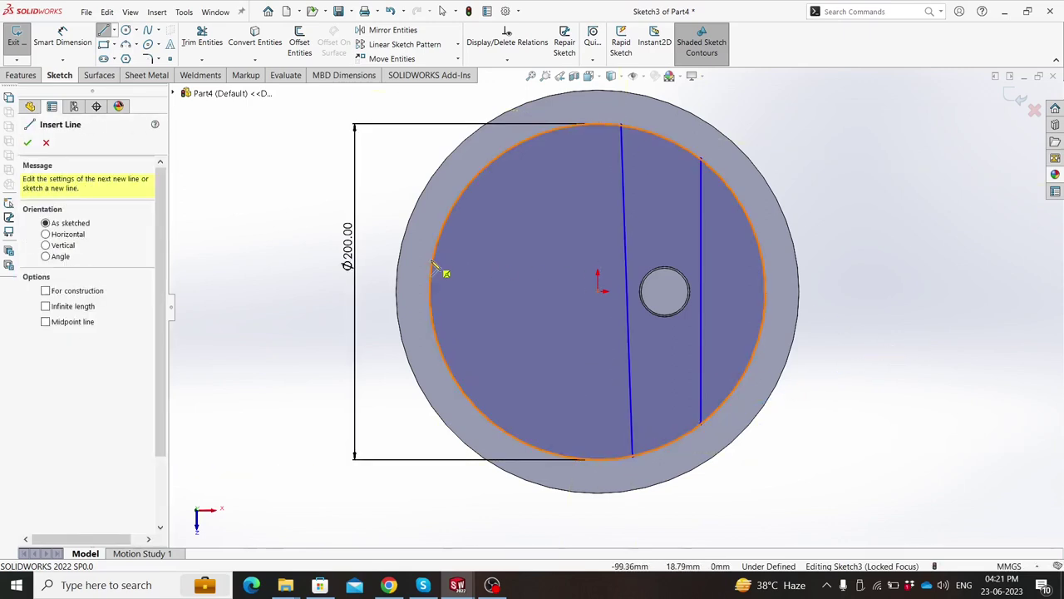
Step: Draw two left-to-right lines across the circle, stretching the short one to the right edge
{"action": "left_click", "coordinate": [430, 288]}
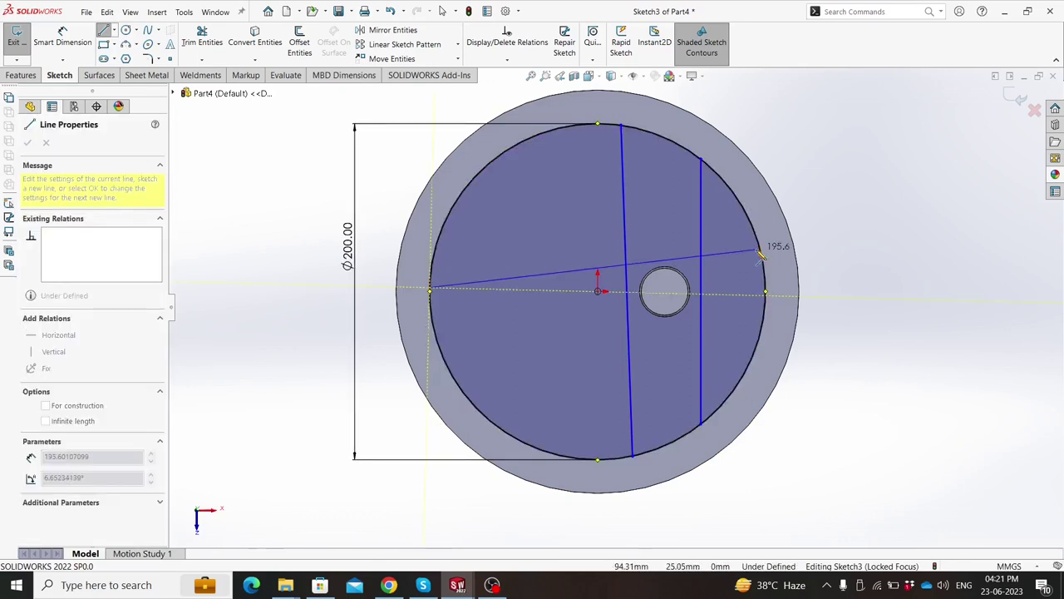
{"action": "left_click", "coordinate": [759, 253]}
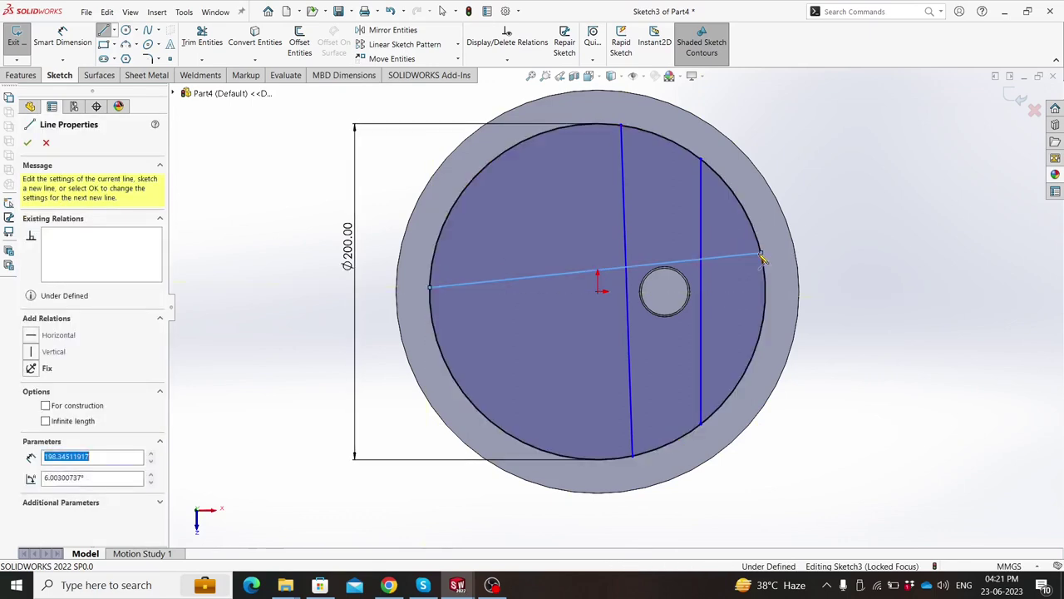
{"action": "key", "text": "Escape"}
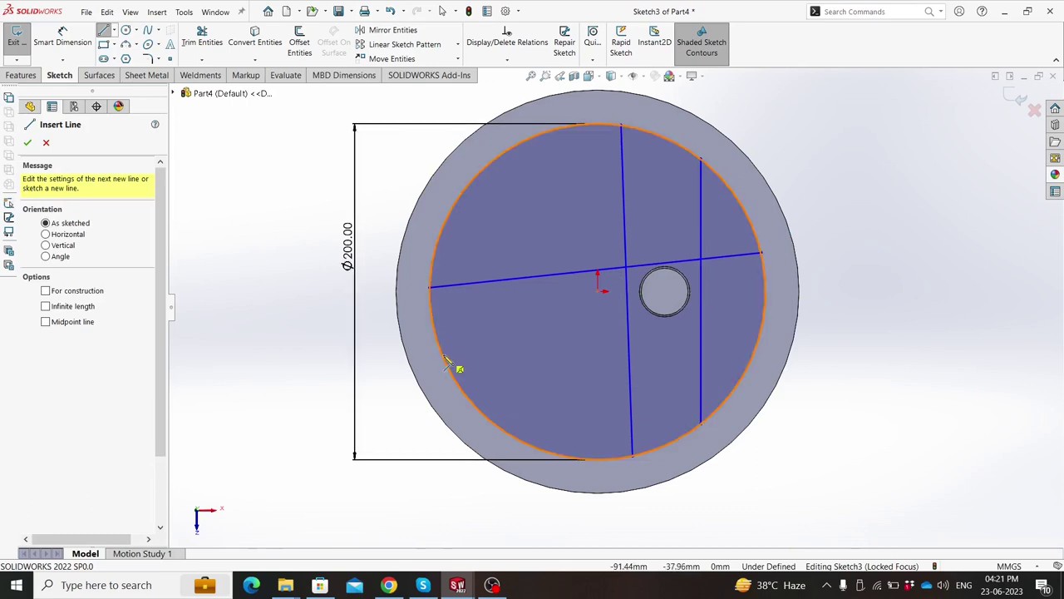
{"action": "left_click", "coordinate": [441, 355]}
{"action": "left_click", "coordinate": [475, 355]}
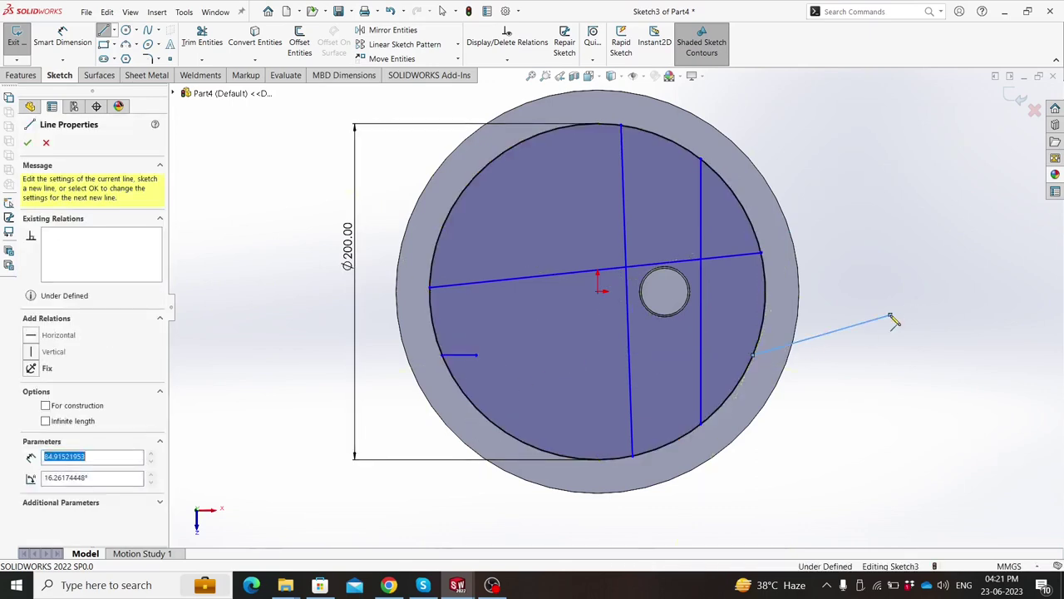
{"action": "key", "text": "Escape"}
{"action": "key", "text": "Escape"}
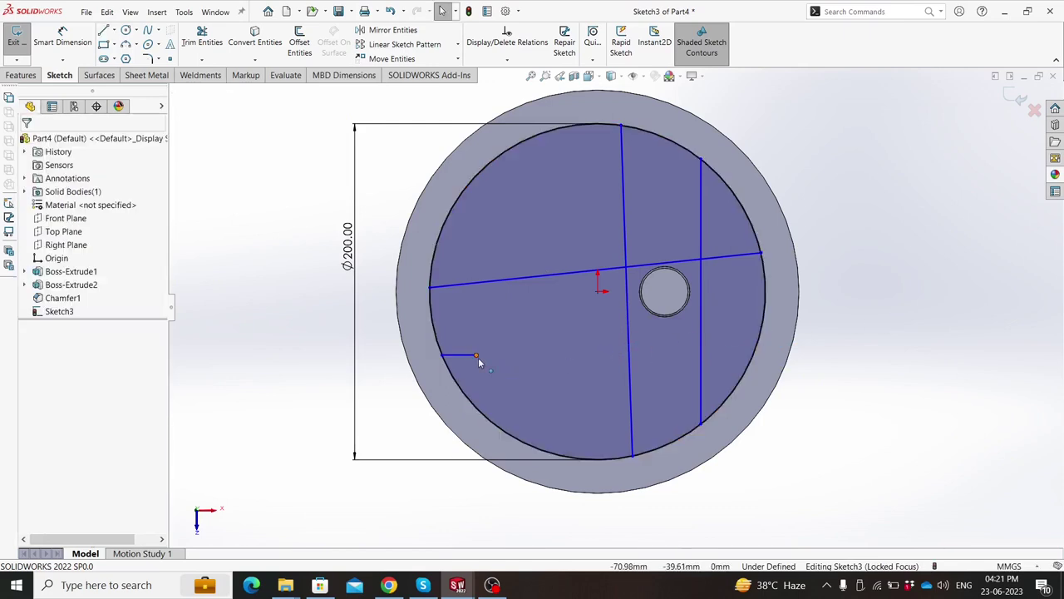
{"action": "left_click_drag", "start_coordinate": [475, 355], "coordinate": [753, 350]}
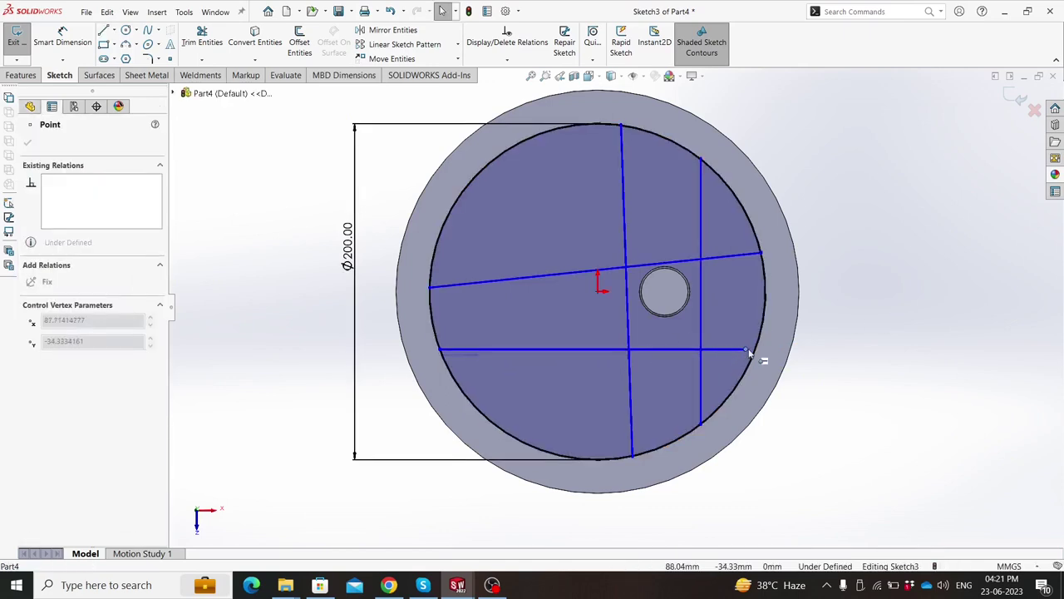
{"action": "key", "text": "Escape"}
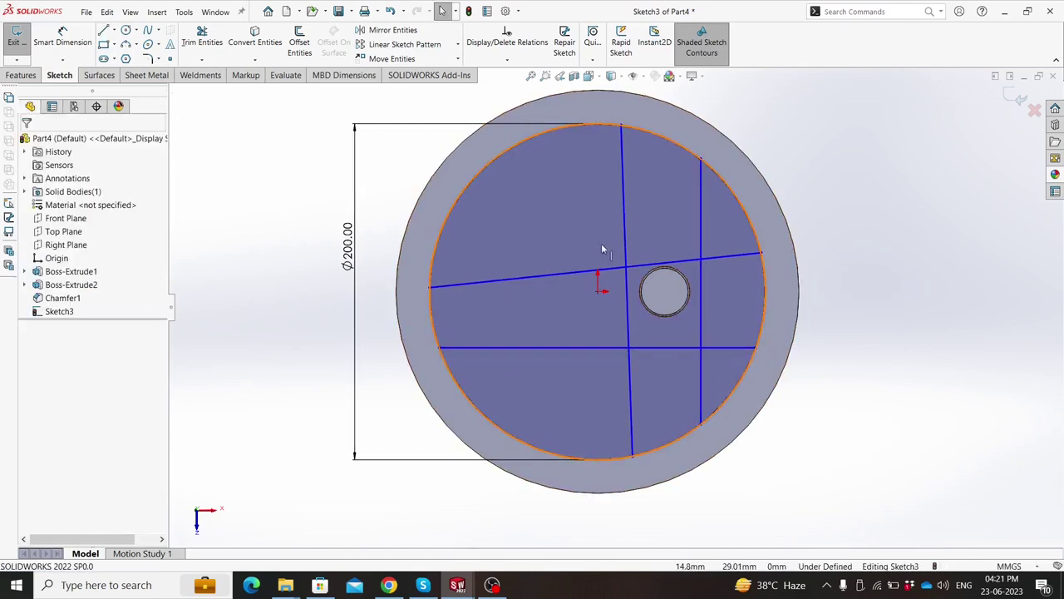
Step: Make the slanted lines horizontal and vertical, and nudge two horizontal lines into place
{"action": "left_click", "coordinate": [537, 274]}
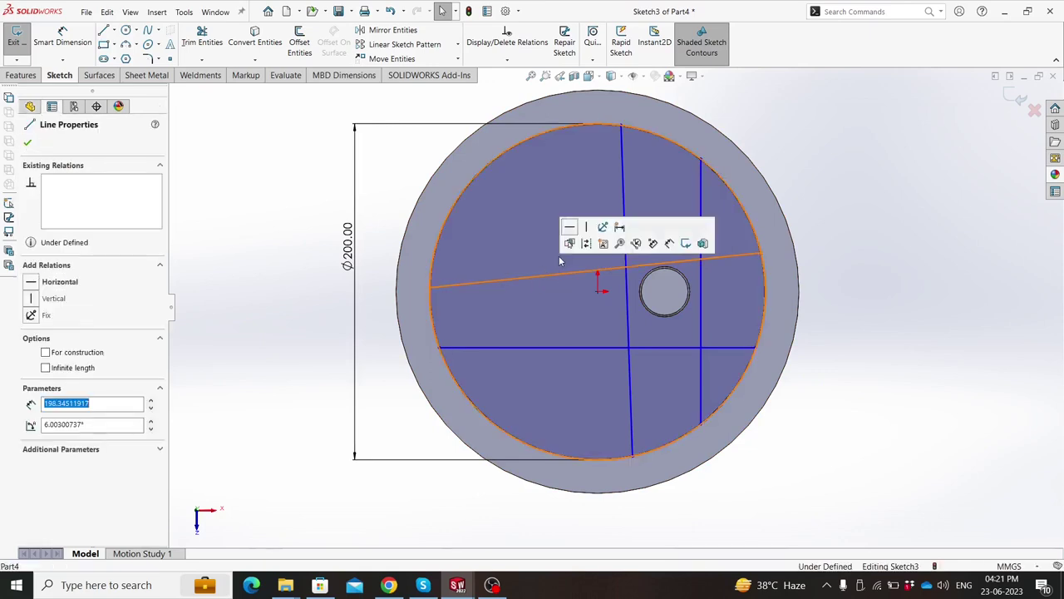
{"action": "left_click", "coordinate": [570, 229]}
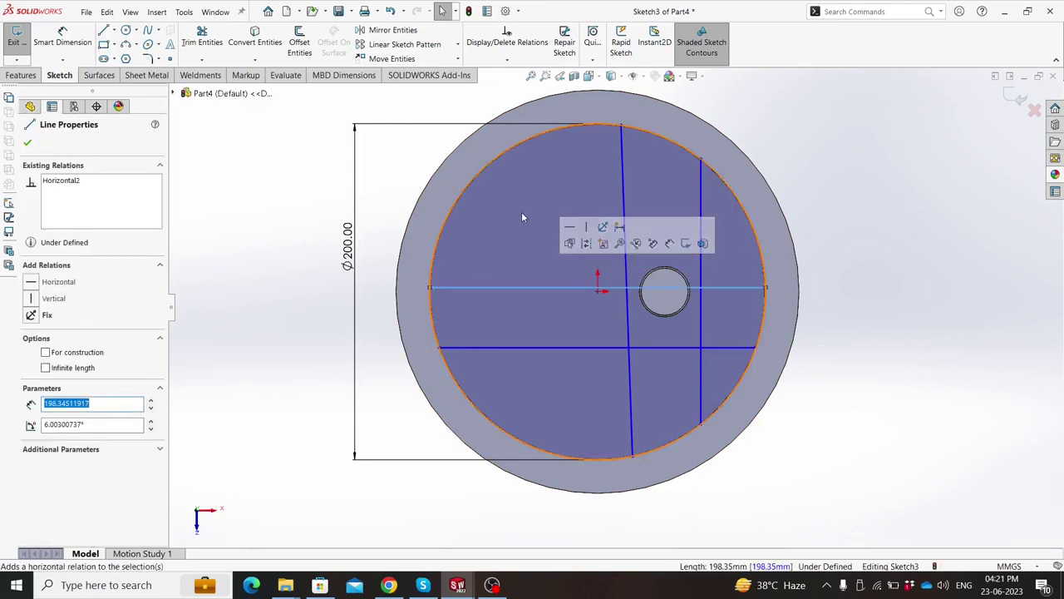
{"action": "left_click", "coordinate": [258, 216]}
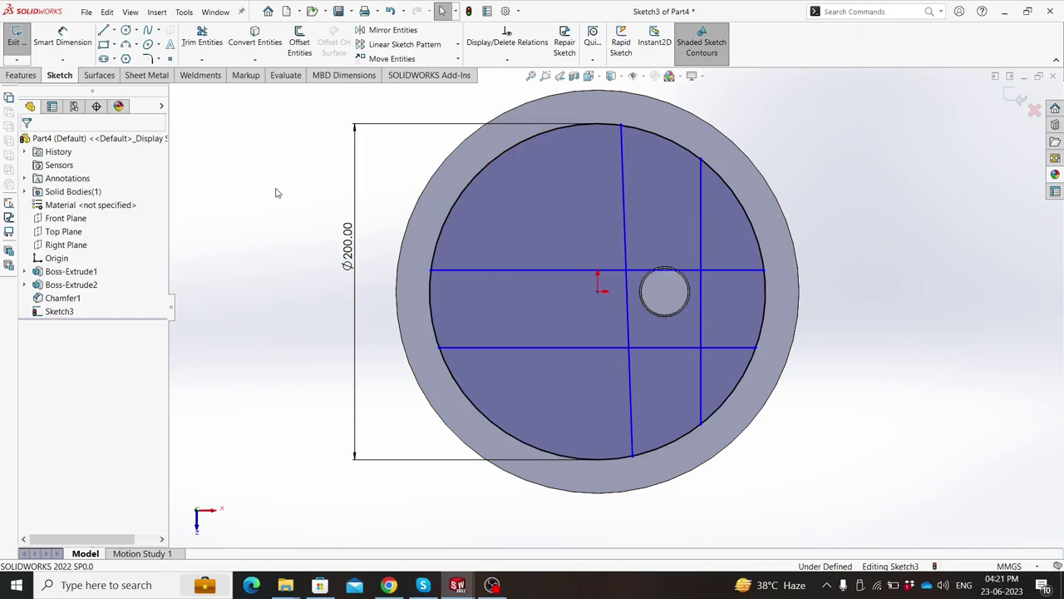
{"action": "scroll", "coordinate": [598, 287], "scroll_direction": "up", "scroll_amount": 1}
{"action": "scroll", "coordinate": [593, 288], "scroll_direction": "down", "scroll_amount": 1}
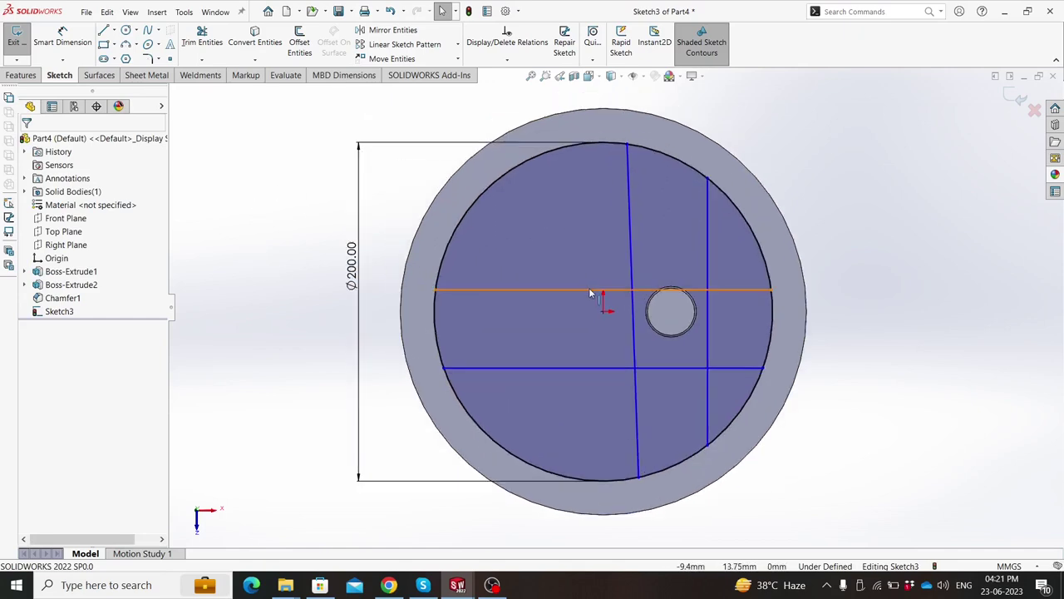
{"action": "left_click_drag", "start_coordinate": [591, 279], "coordinate": [591, 275]}
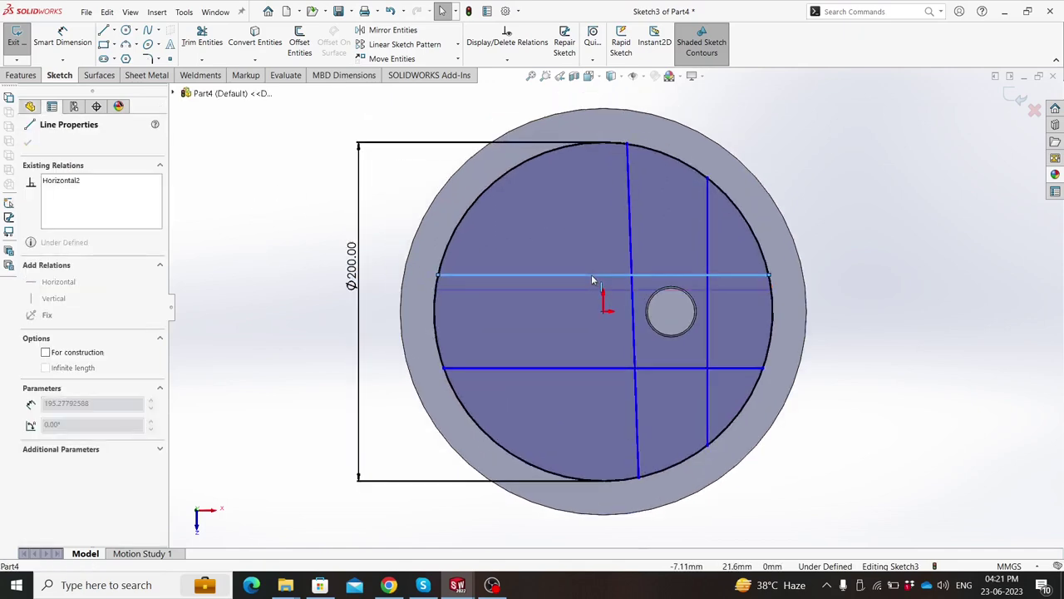
{"action": "left_click", "coordinate": [291, 250]}
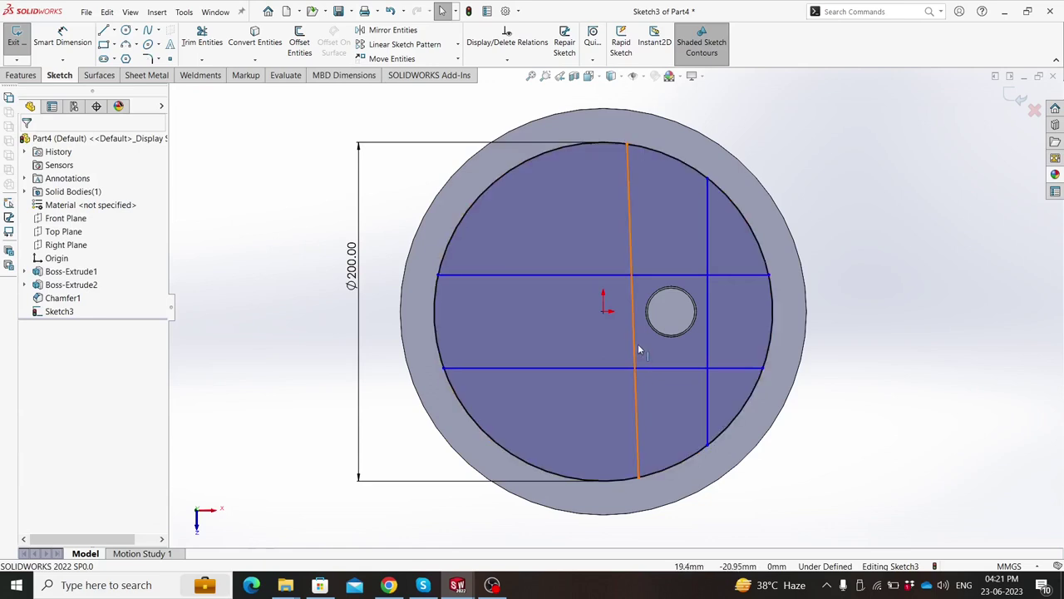
{"action": "left_click", "coordinate": [637, 344]}
{"action": "left_click", "coordinate": [684, 299]}
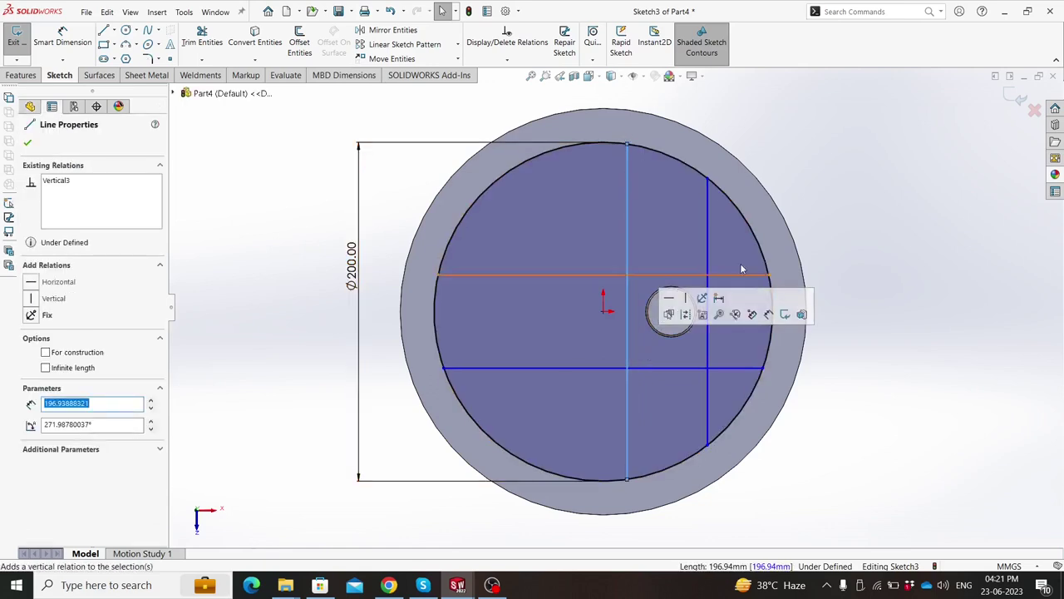
{"action": "left_click", "coordinate": [816, 216]}
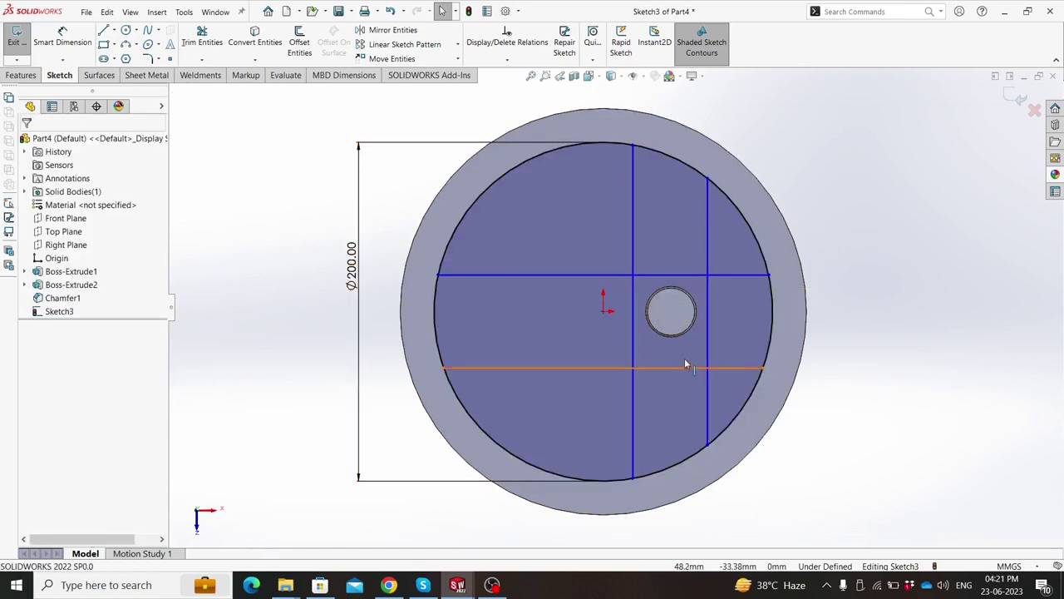
{"action": "left_click_drag", "start_coordinate": [686, 366], "coordinate": [680, 353]}
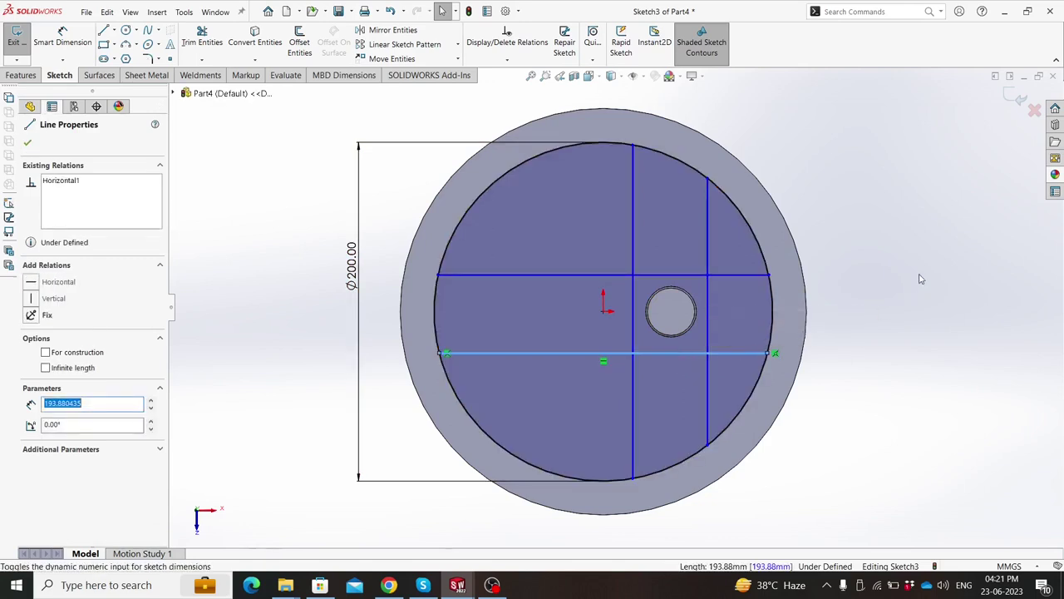
{"action": "left_click", "coordinate": [881, 236]}
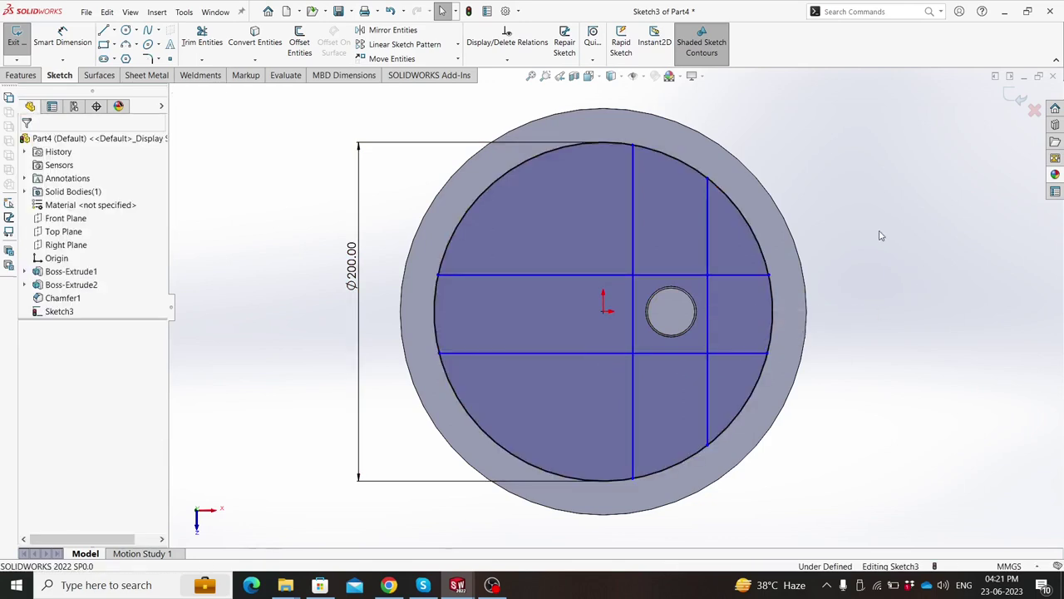
{"action": "scroll", "coordinate": [879, 235], "scroll_direction": "down", "scroll_amount": 2}
{"action": "scroll", "coordinate": [811, 345], "scroll_direction": "up", "scroll_amount": 1}
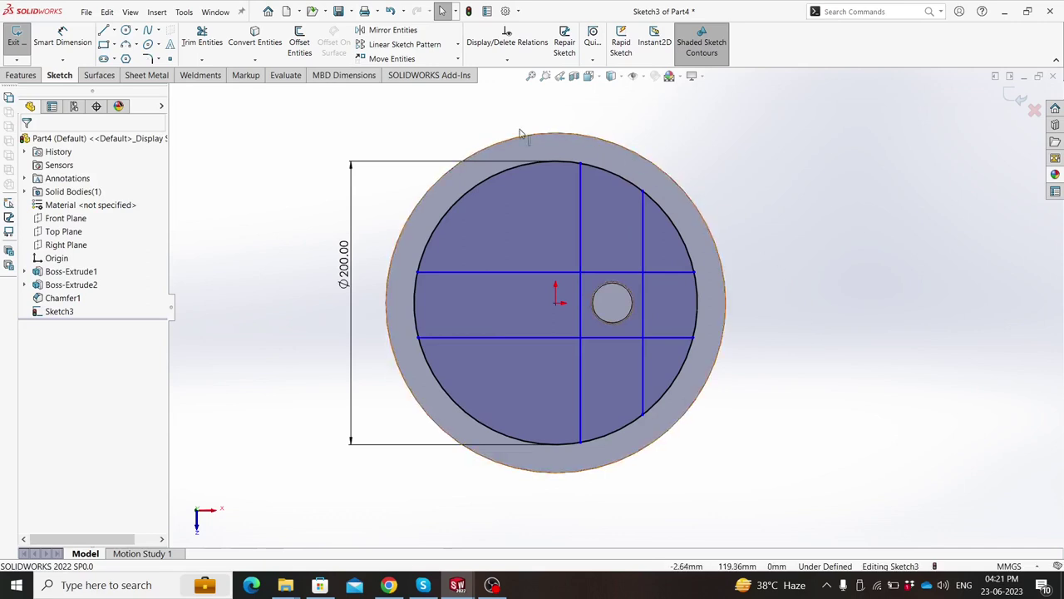
Step: Dimension the horizontal web lines 50 mm apart, with the upper line 25 mm from the origin
{"action": "left_click", "coordinate": [67, 41]}
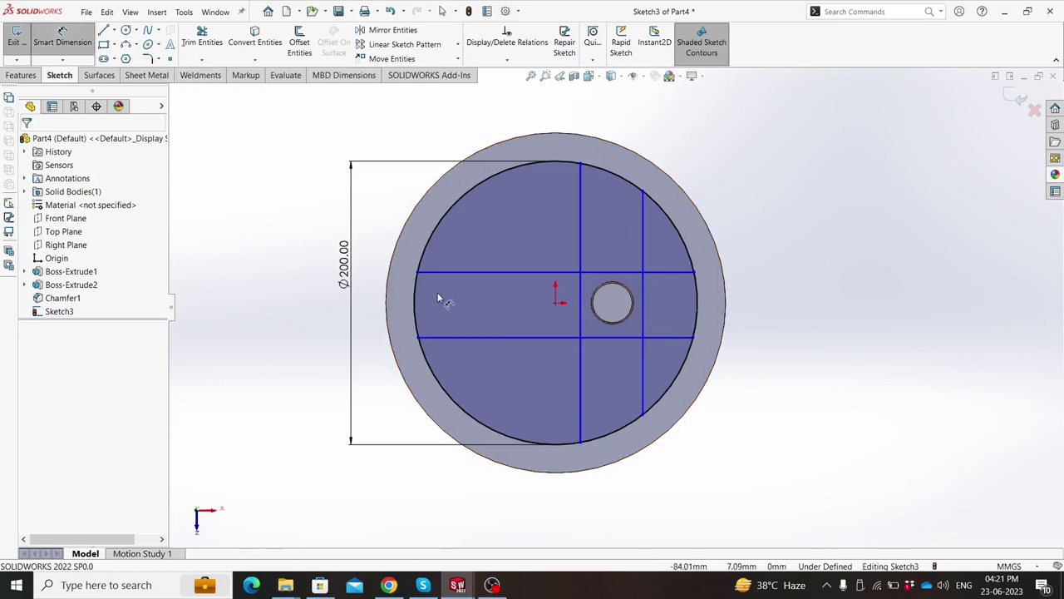
{"action": "left_click", "coordinate": [452, 273]}
{"action": "left_click", "coordinate": [562, 337]}
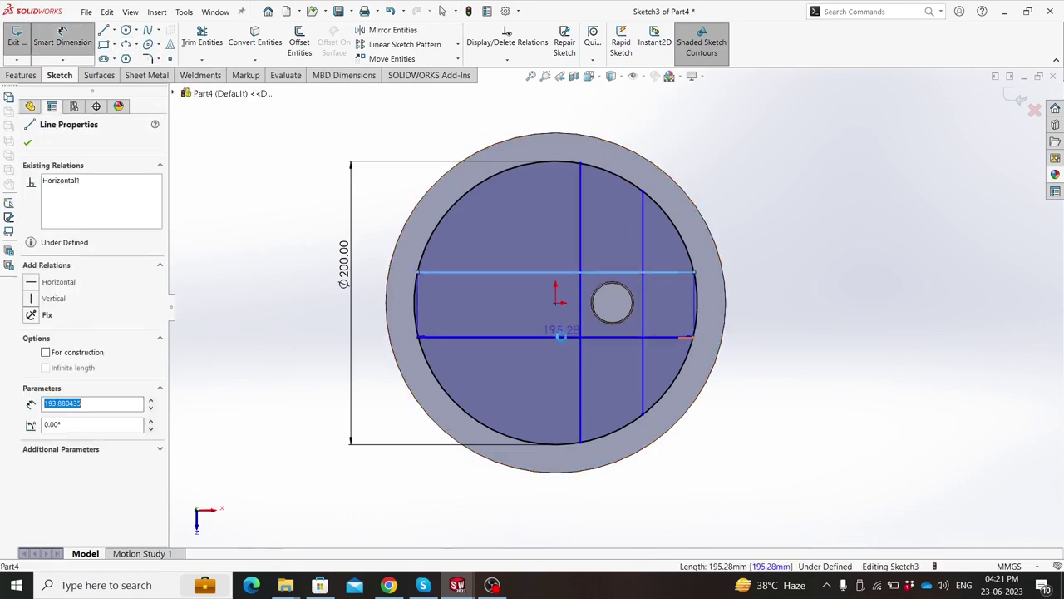
{"action": "left_click", "coordinate": [297, 314]}
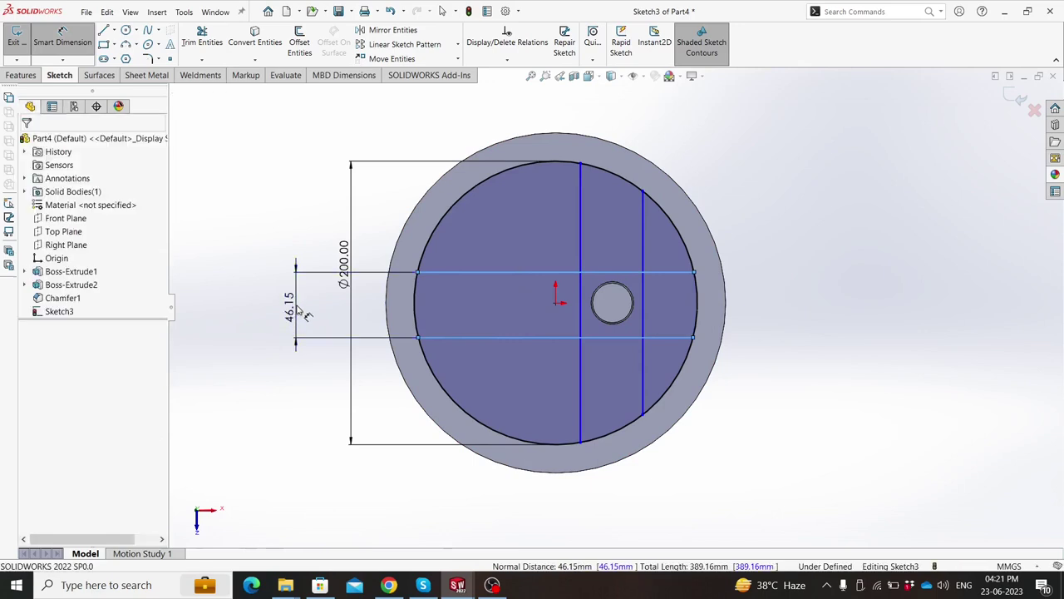
{"action": "type", "text": "40"}
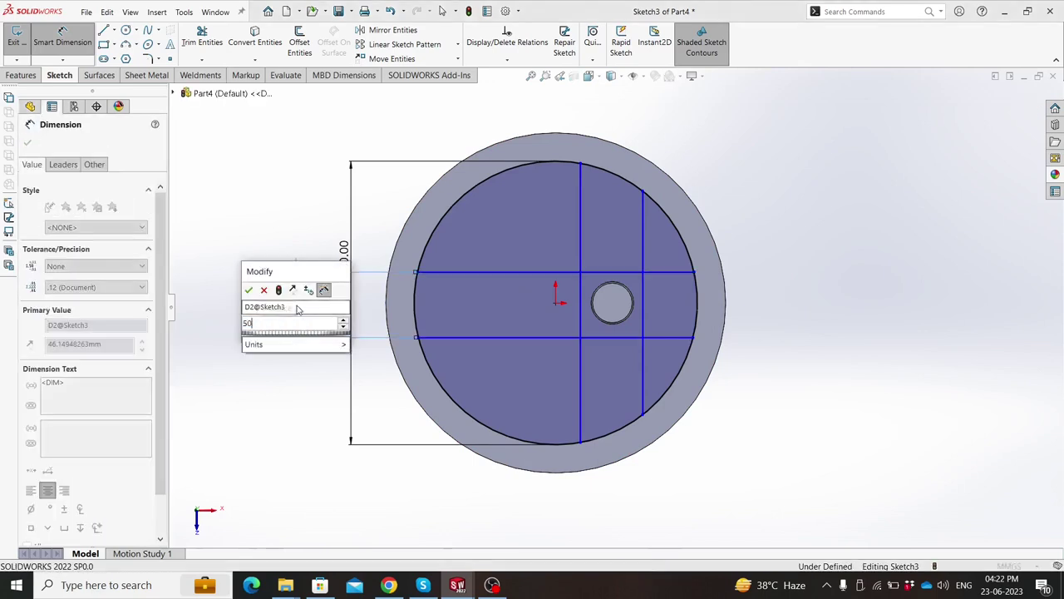
{"action": "key", "text": "Return"}
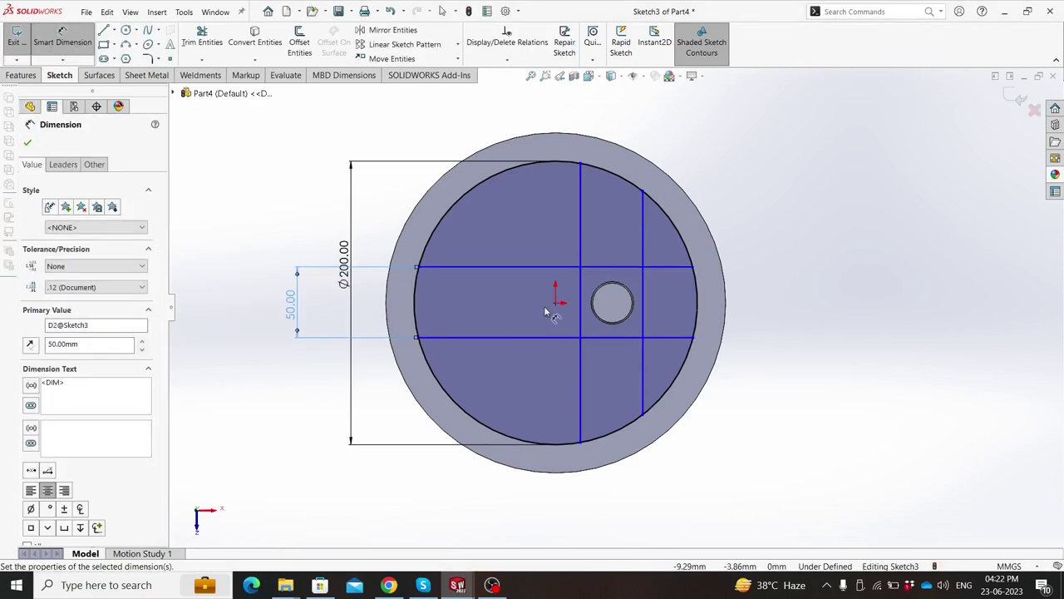
{"action": "left_click", "coordinate": [555, 301]}
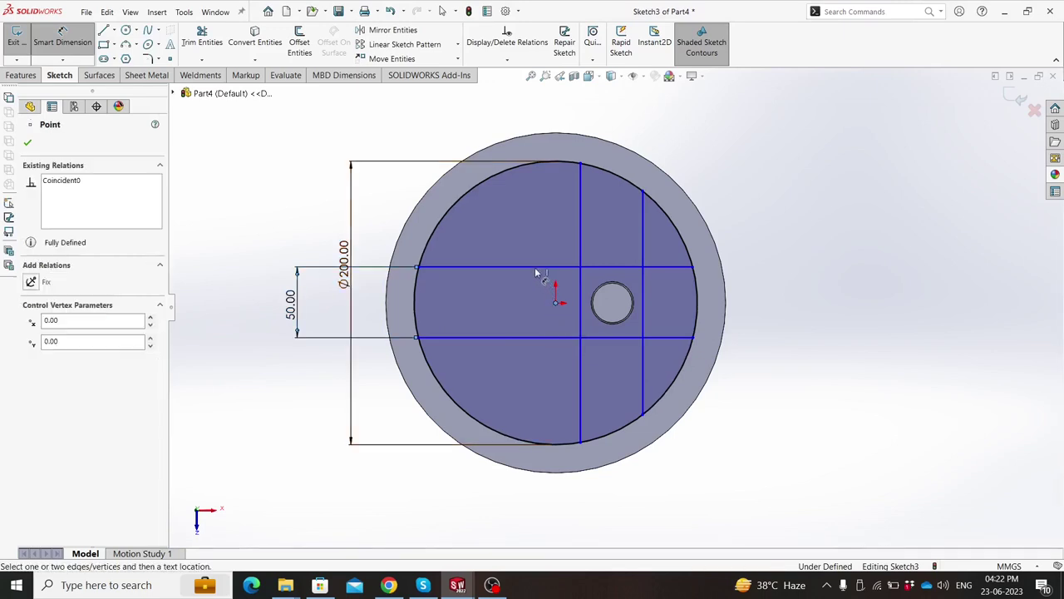
{"action": "left_click", "coordinate": [510, 269]}
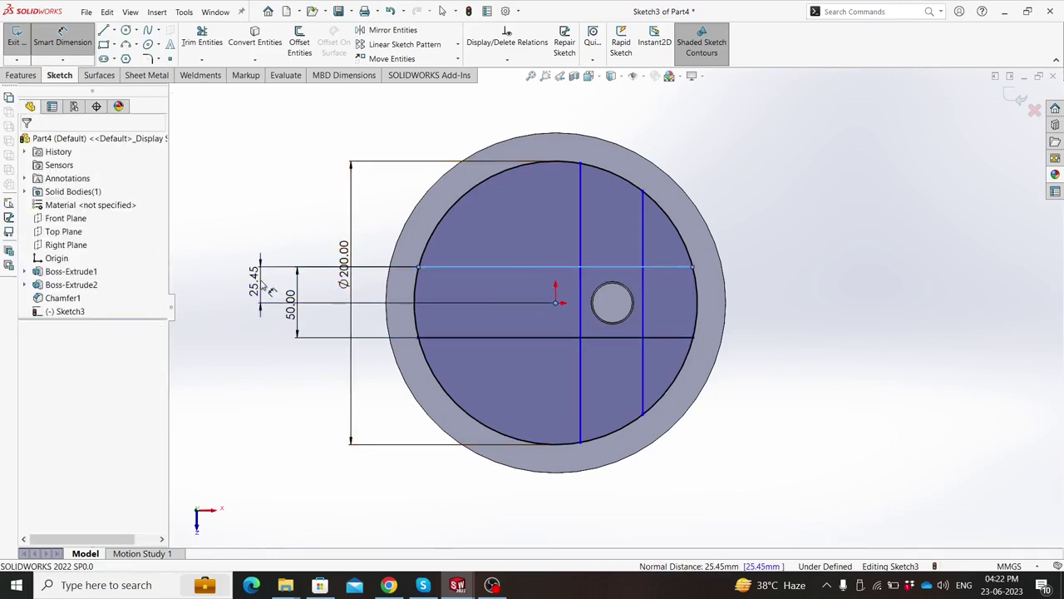
{"action": "left_click", "coordinate": [267, 289]}
{"action": "type", "text": "50"}
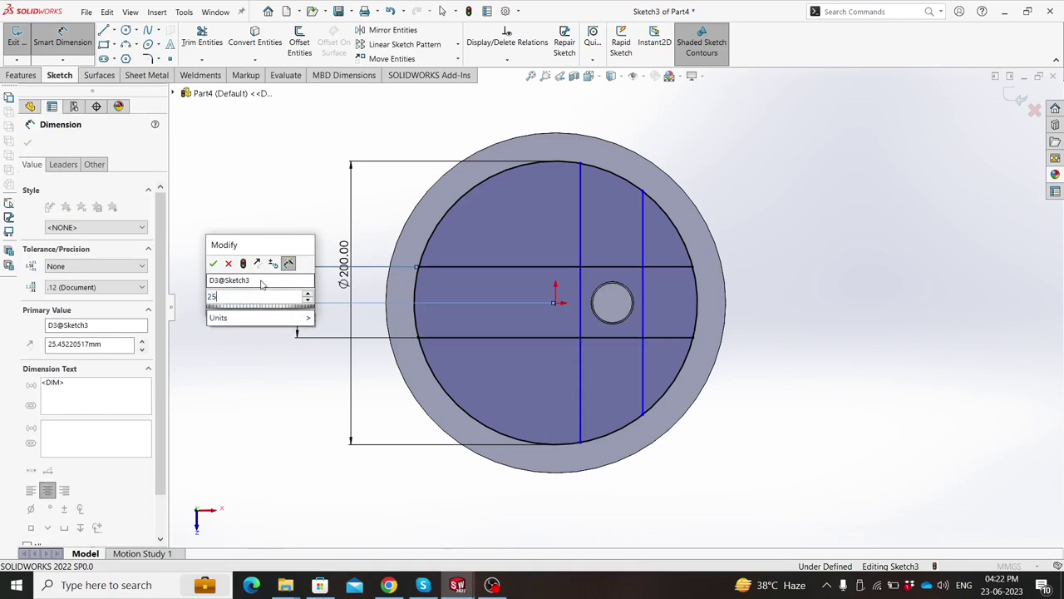
{"action": "key", "text": "Return"}
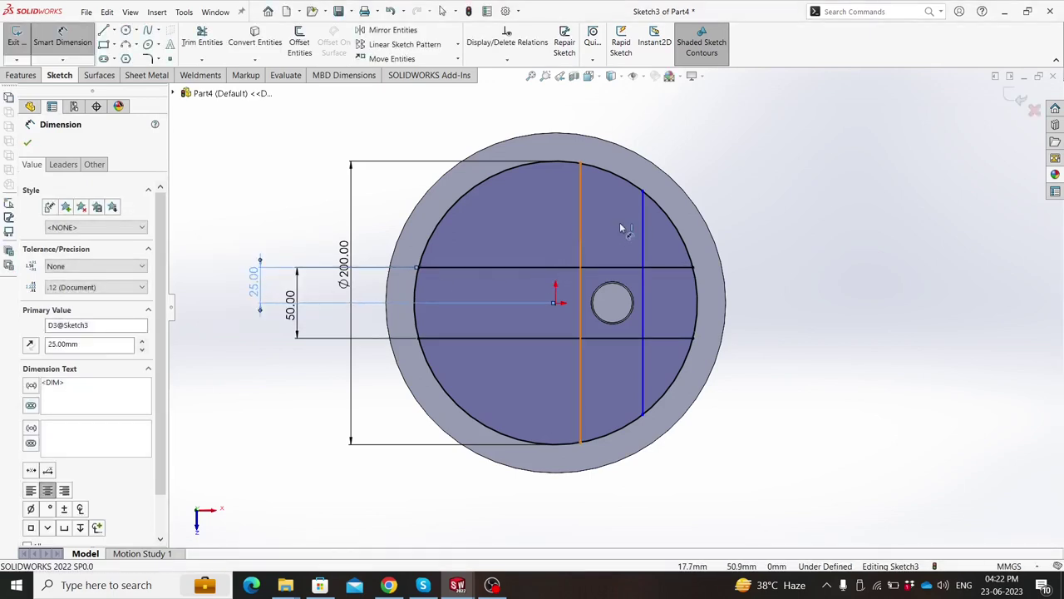
Step: Dimension the vertical web lines 50 mm apart and the left vertical line 13 mm from the origin
{"action": "left_click", "coordinate": [580, 228]}
{"action": "left_click", "coordinate": [643, 210]}
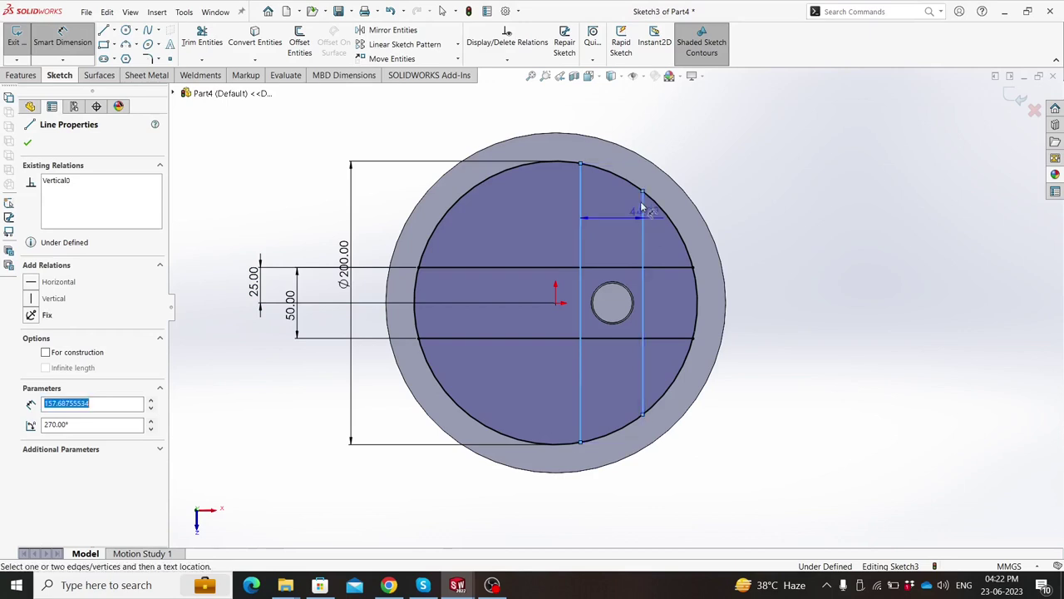
{"action": "left_click", "coordinate": [619, 124]}
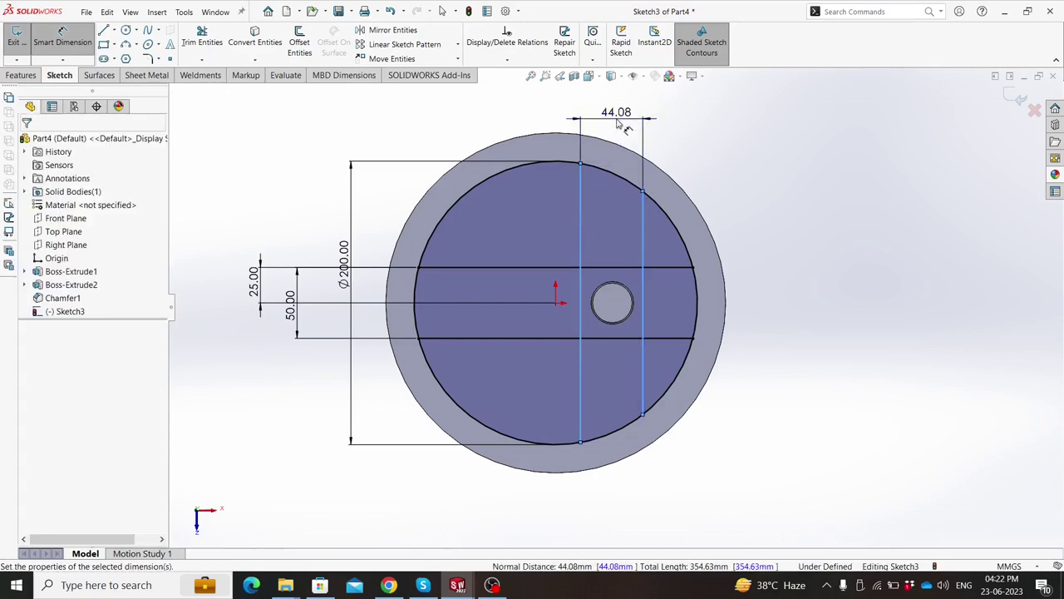
{"action": "type", "text": "50"}
{"action": "key", "text": "Return"}
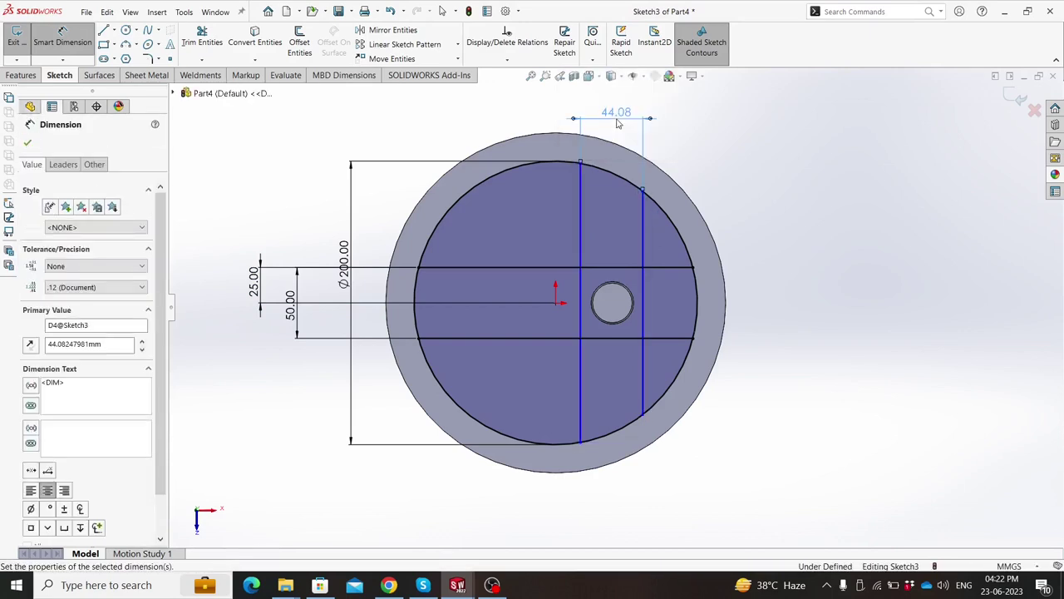
{"action": "left_click", "coordinate": [561, 305]}
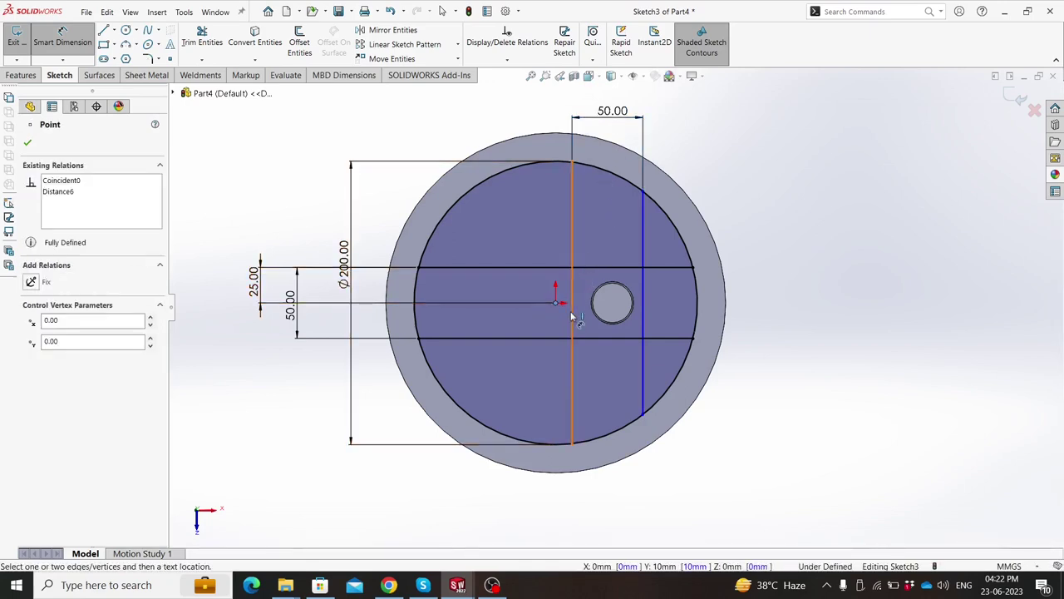
{"action": "left_click", "coordinate": [571, 439]}
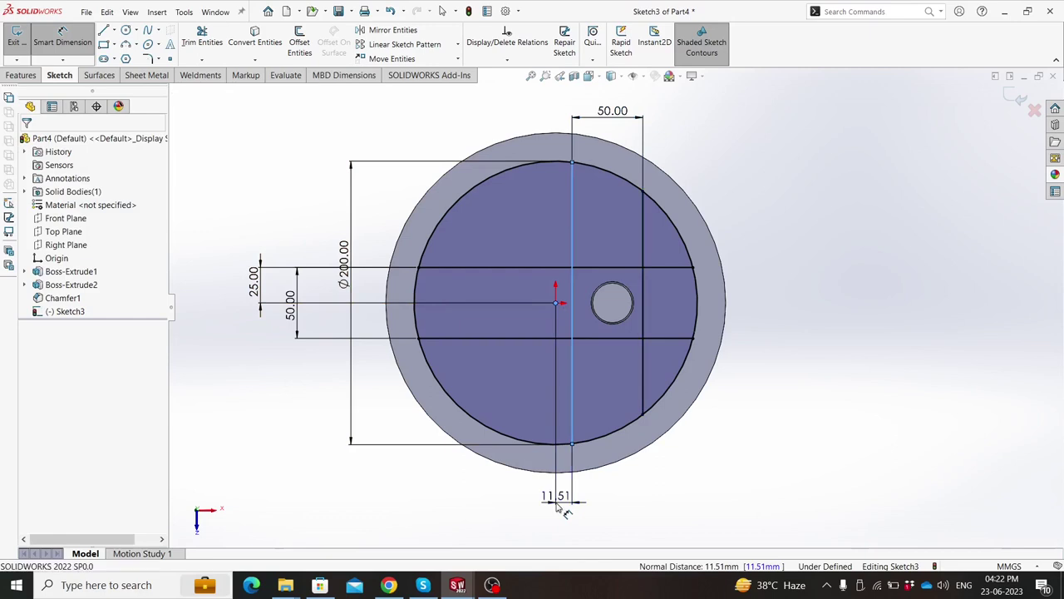
{"action": "left_click", "coordinate": [561, 509]}
{"action": "type", "text": "13"}
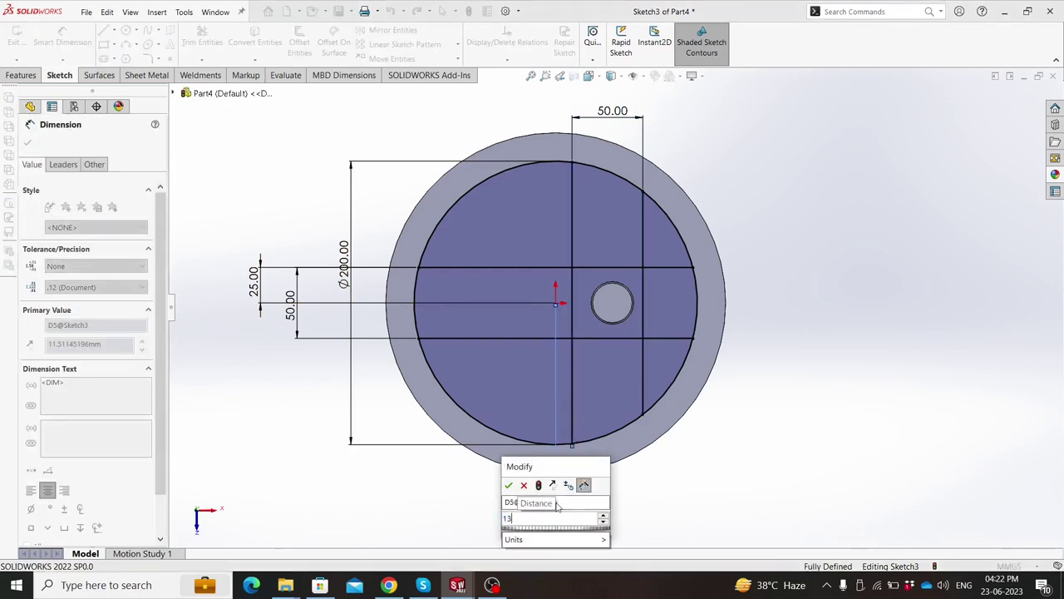
{"action": "key", "text": "Return"}
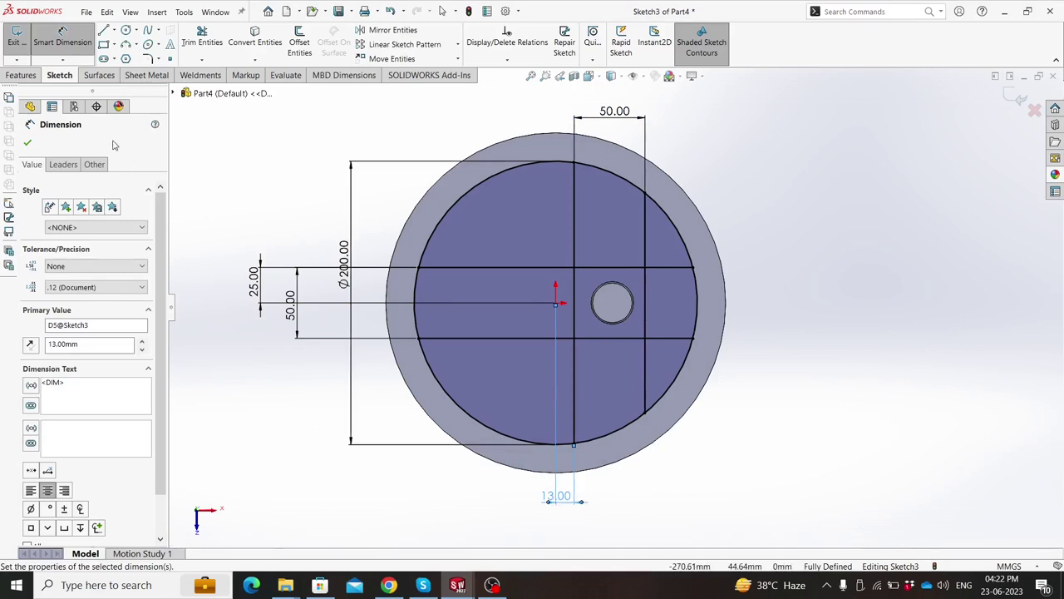
{"action": "left_click", "coordinate": [62, 37]}
{"action": "left_click", "coordinate": [202, 41]}
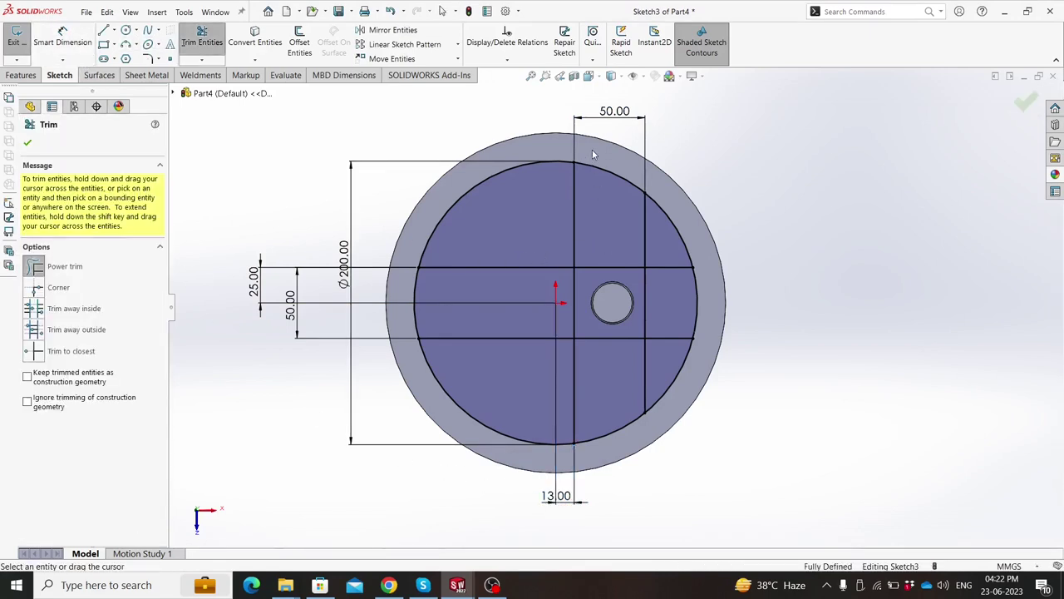
Step: Power-trim the unwanted arcs and line segments, leaving two left half-discs and two right wedges
{"action": "left_click_drag", "start_coordinate": [592, 154], "coordinate": [596, 275]}
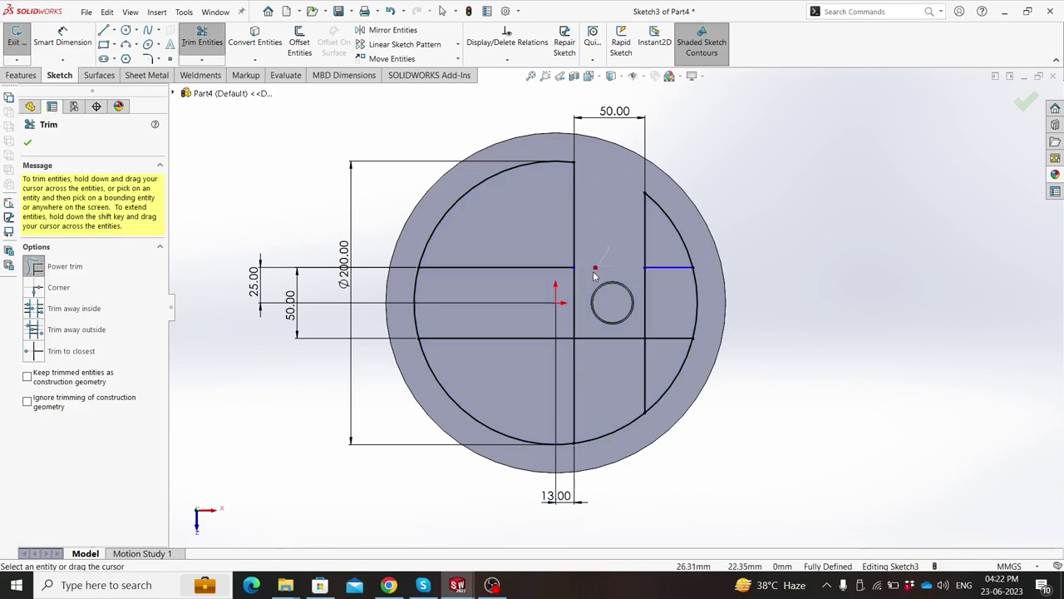
{"action": "left_click_drag", "start_coordinate": [580, 314], "coordinate": [585, 343]}
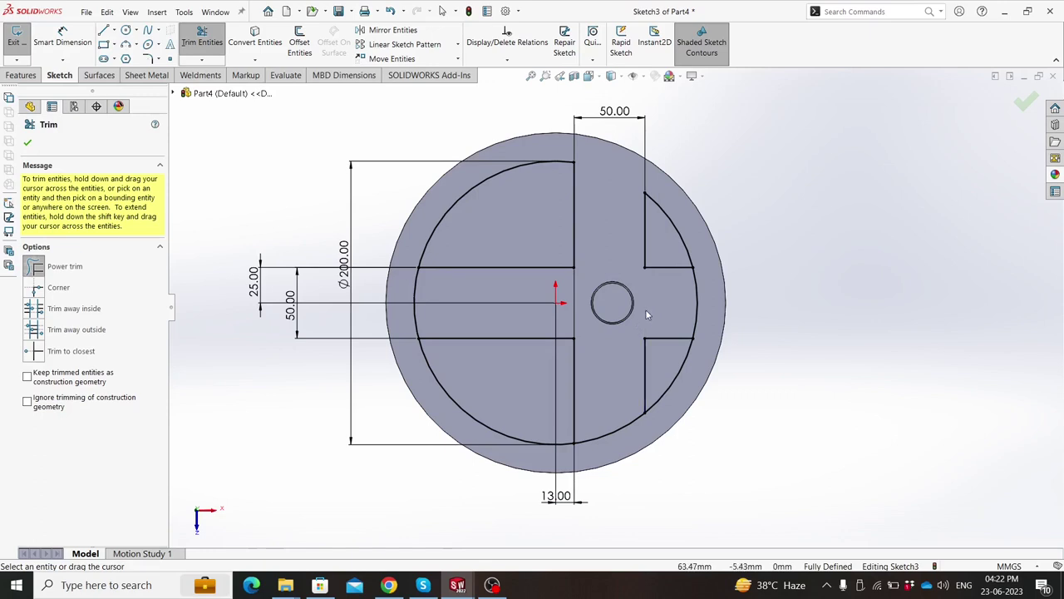
{"action": "left_click_drag", "start_coordinate": [683, 293], "coordinate": [703, 291]}
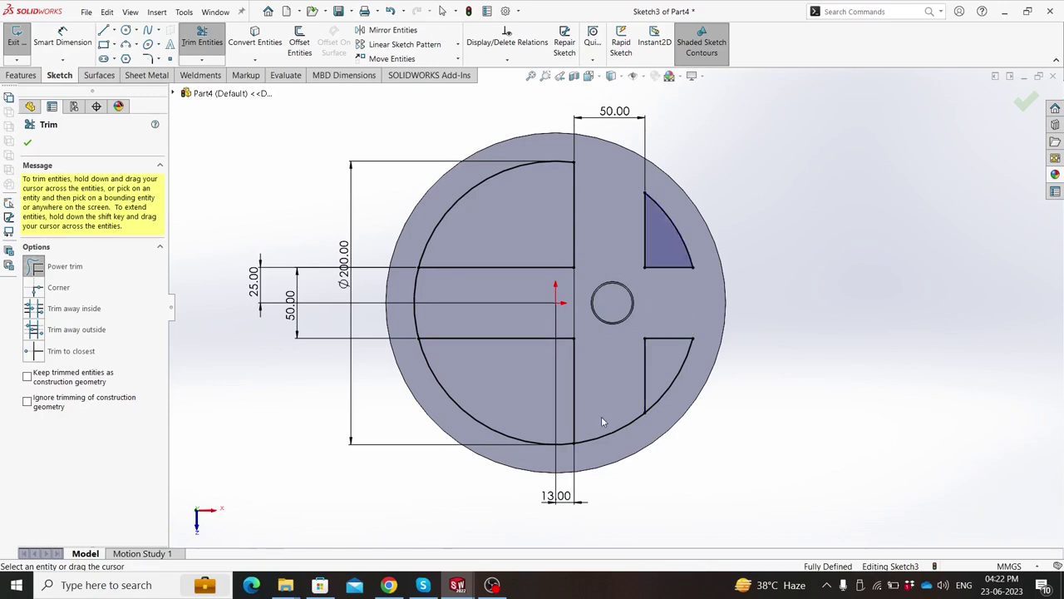
{"action": "left_click_drag", "start_coordinate": [602, 420], "coordinate": [607, 444]}
{"action": "left_click_drag", "start_coordinate": [405, 316], "coordinate": [425, 314]}
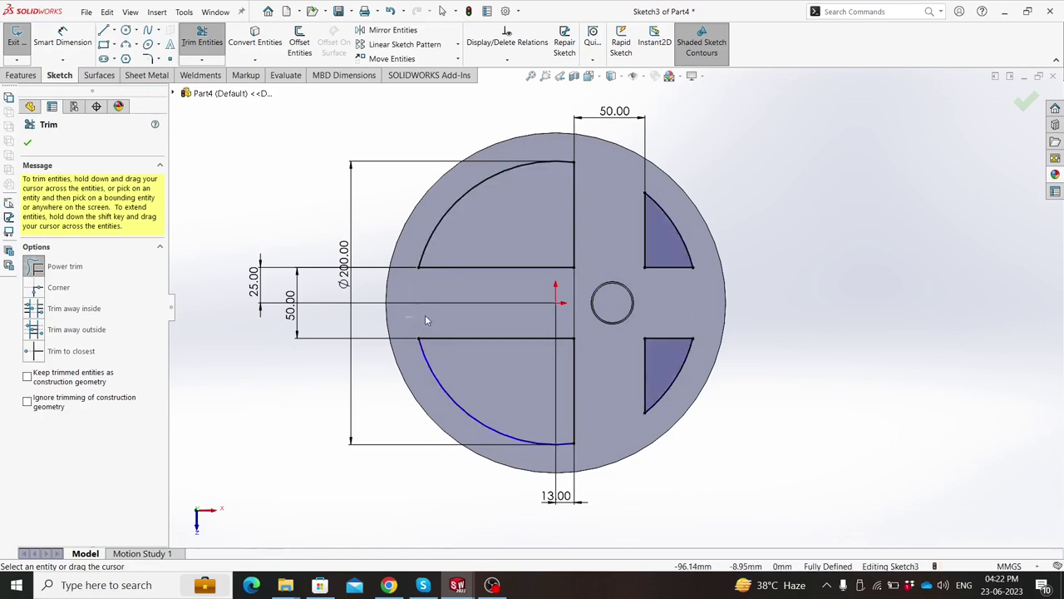
{"action": "left_click", "coordinate": [27, 143]}
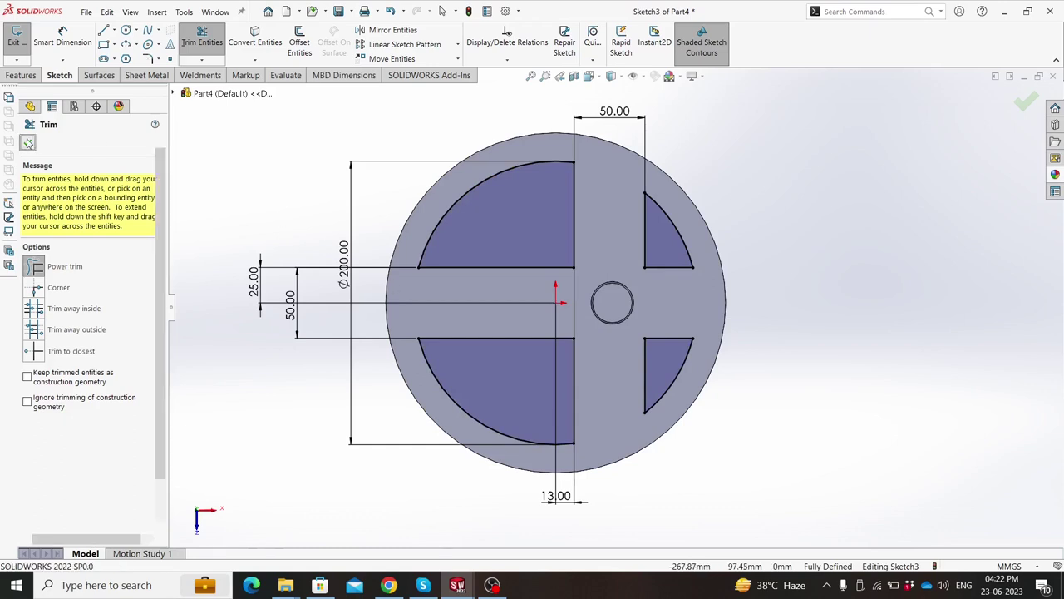
Step: Fillet the six corners of the two left half-disc pockets at 10 mm radius
{"action": "left_click", "coordinate": [150, 59]}
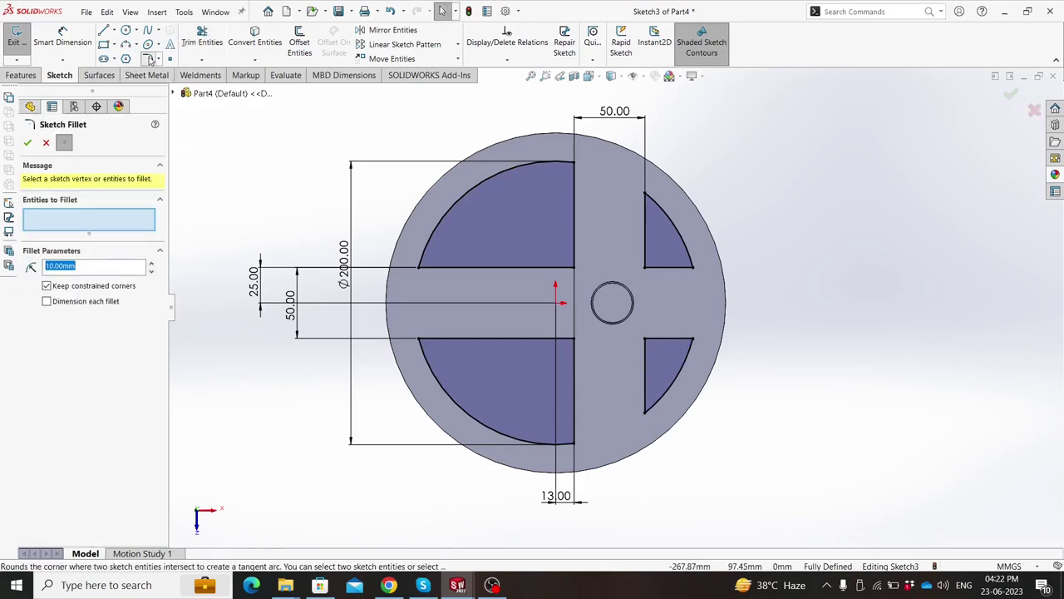
{"action": "type", "text": "5"}
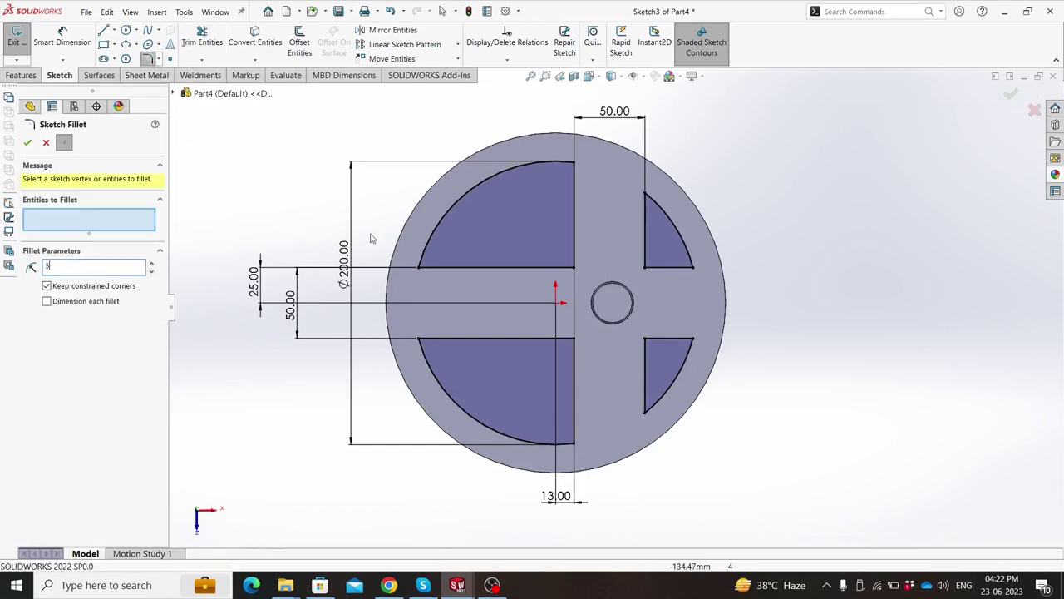
{"action": "left_click", "coordinate": [419, 269]}
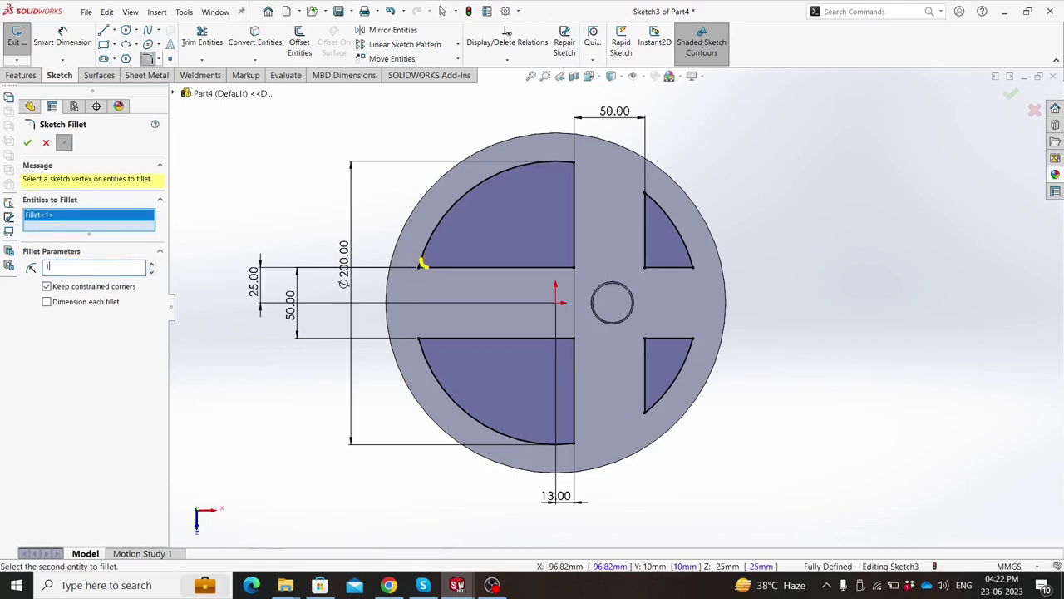
{"action": "left_click", "coordinate": [574, 164]}
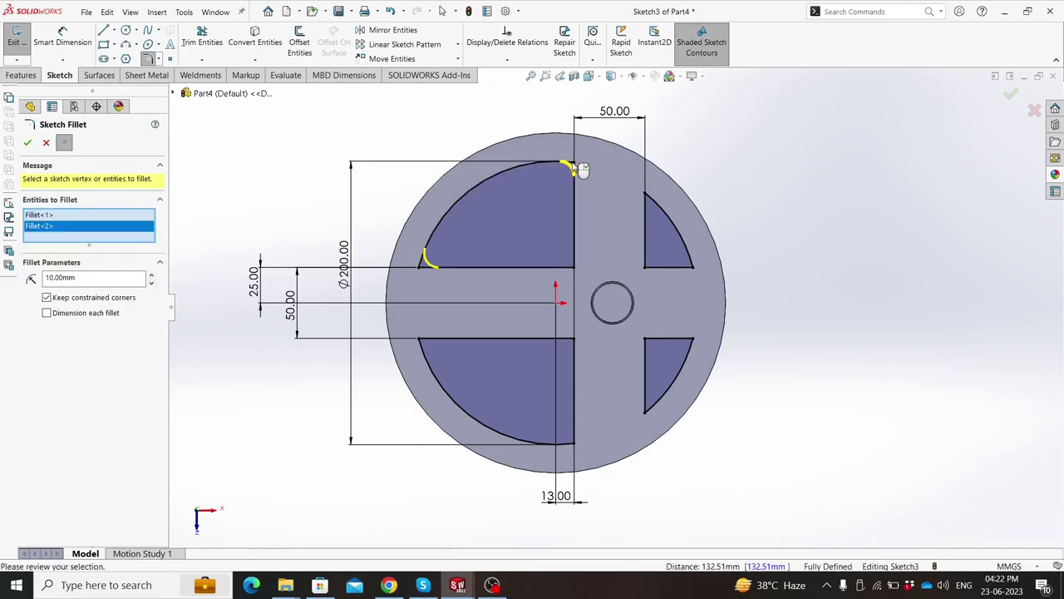
{"action": "left_click", "coordinate": [574, 266]}
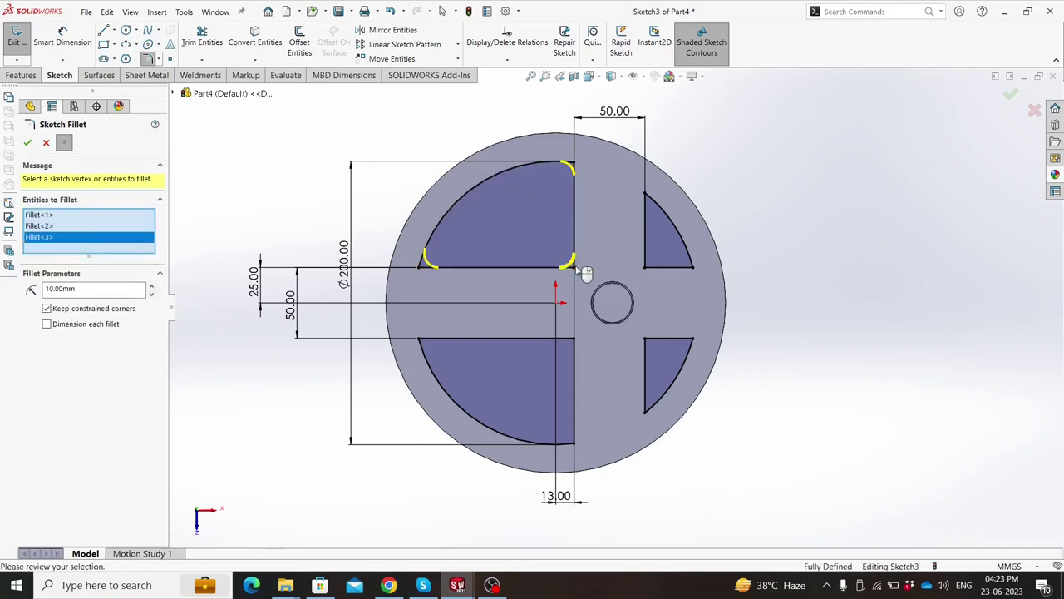
{"action": "left_click", "coordinate": [573, 342]}
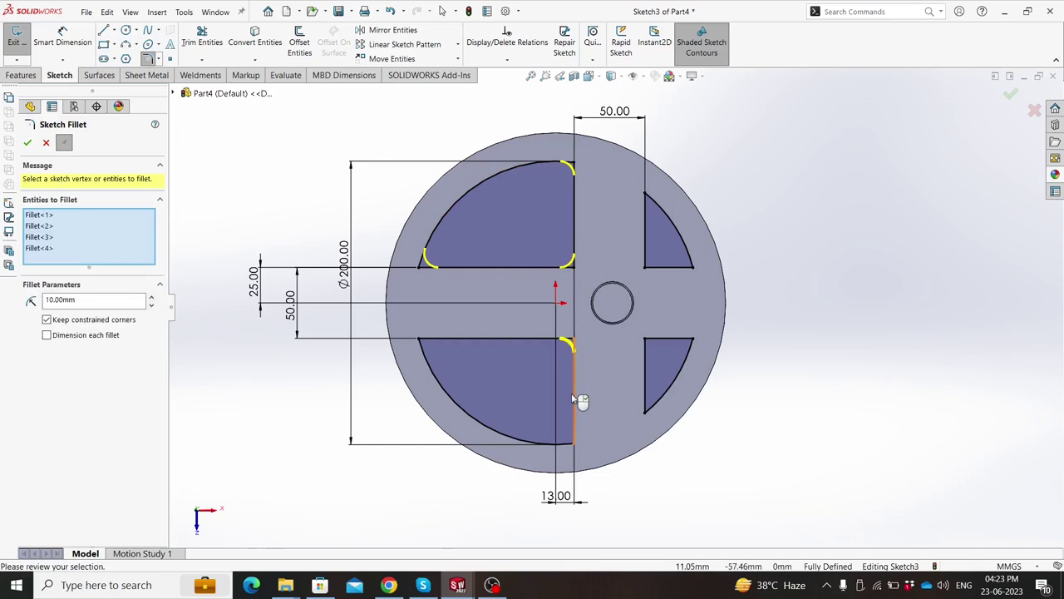
{"action": "left_click", "coordinate": [579, 447]}
{"action": "left_click", "coordinate": [420, 340]}
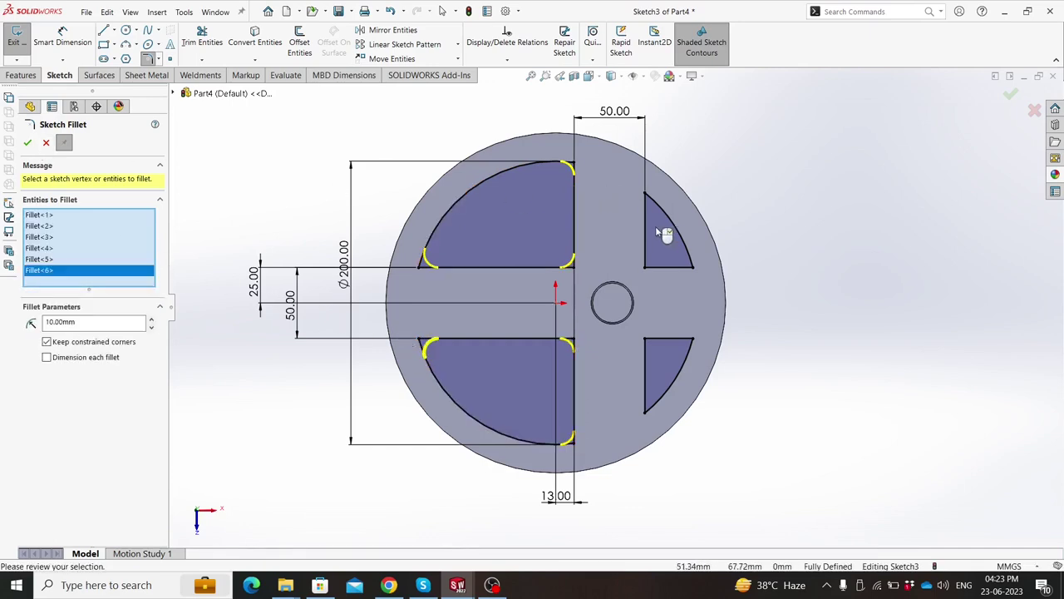
Step: Fillet the six corners of the two right wedge pockets and apply all twelve fillets
{"action": "left_click", "coordinate": [691, 268]}
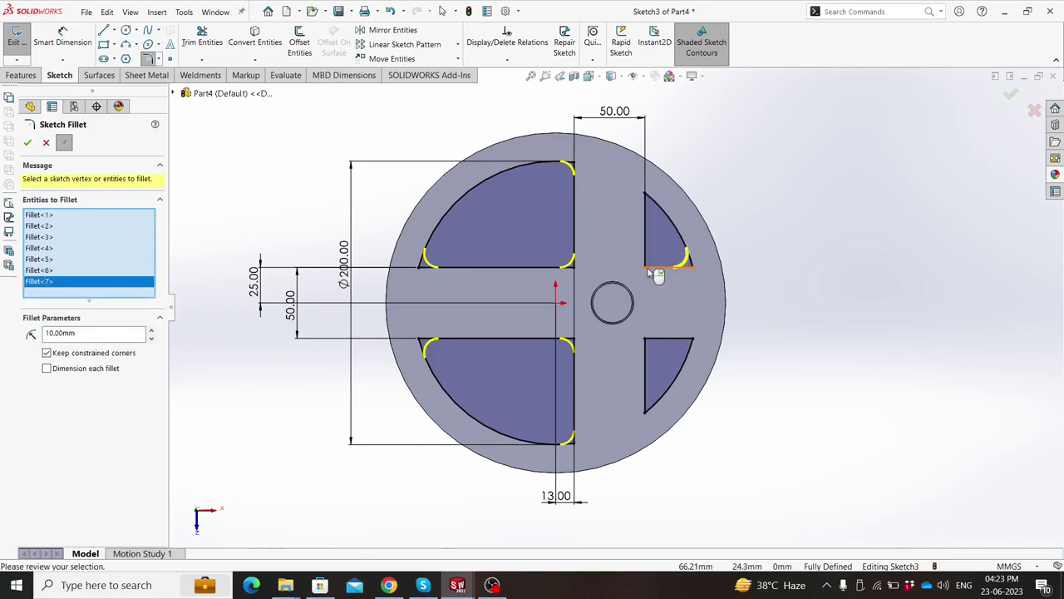
{"action": "left_click", "coordinate": [648, 269]}
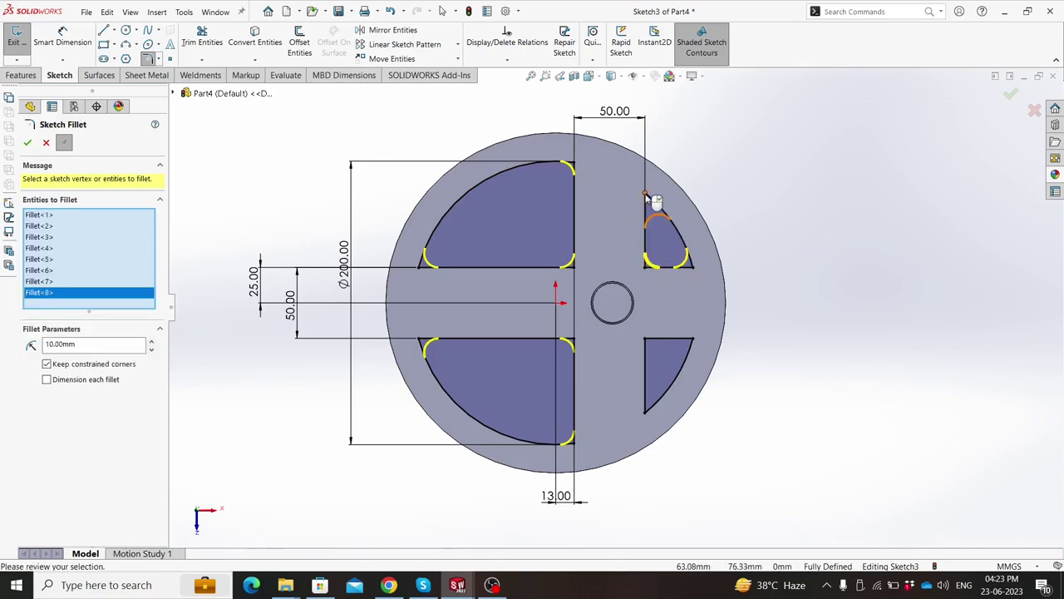
{"action": "left_click", "coordinate": [648, 199]}
{"action": "left_click", "coordinate": [693, 342]}
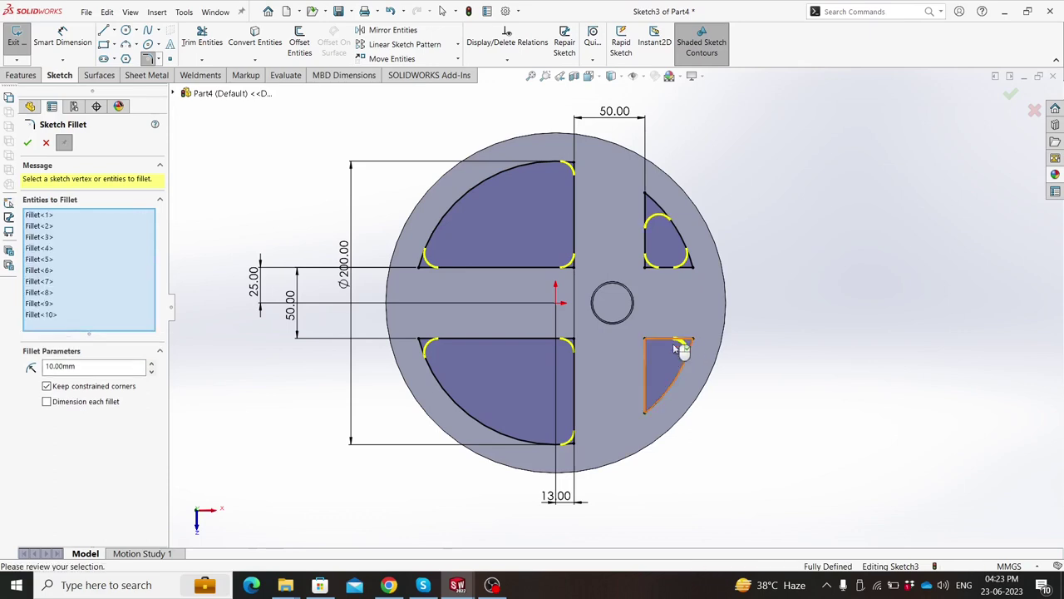
{"action": "left_click", "coordinate": [648, 343]}
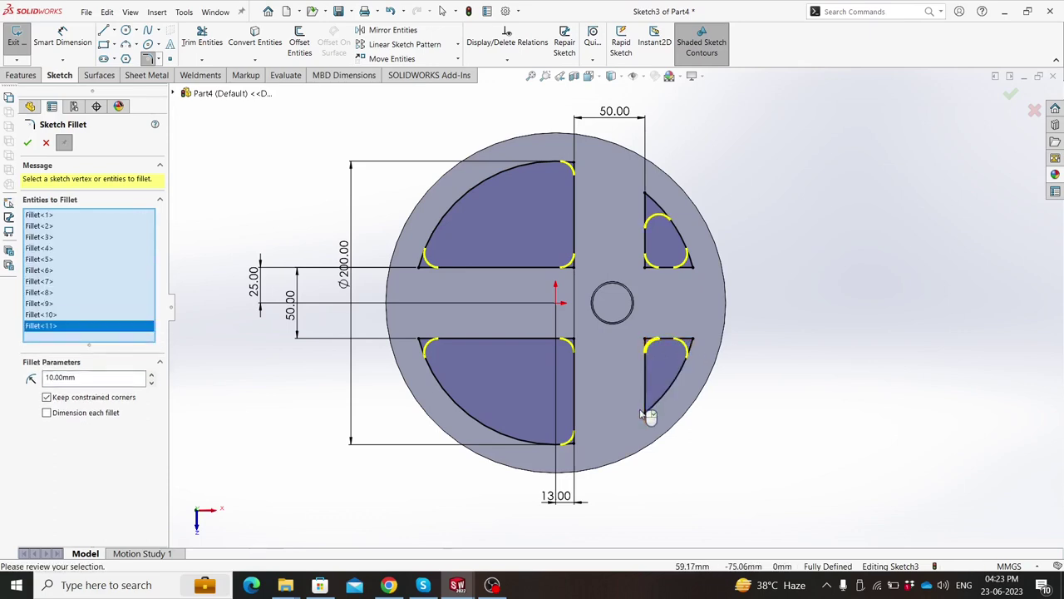
{"action": "left_click", "coordinate": [646, 413]}
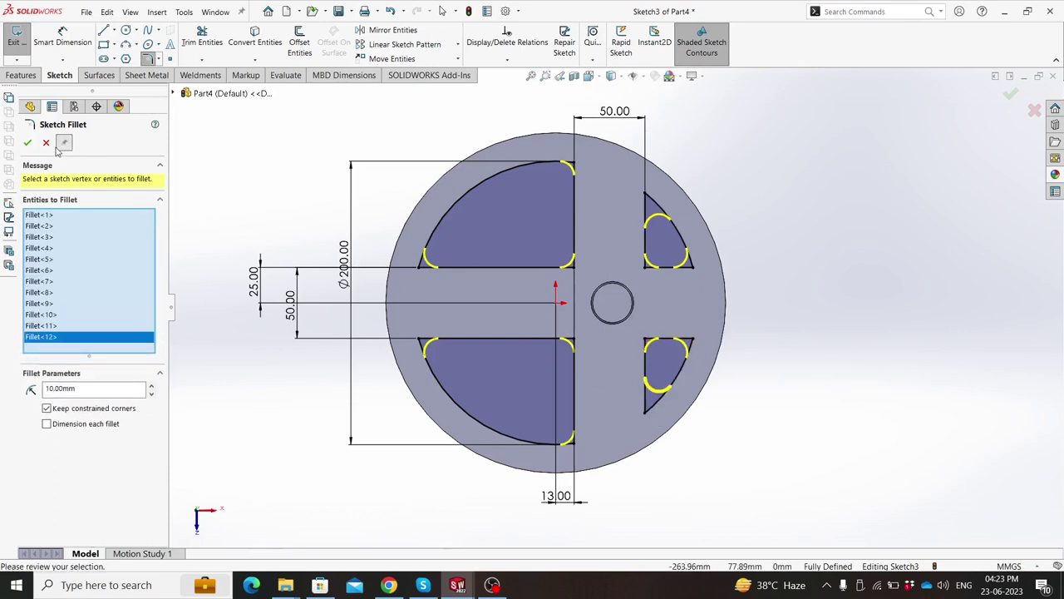
{"action": "left_click", "coordinate": [28, 143]}
{"action": "left_click", "coordinate": [27, 143]}
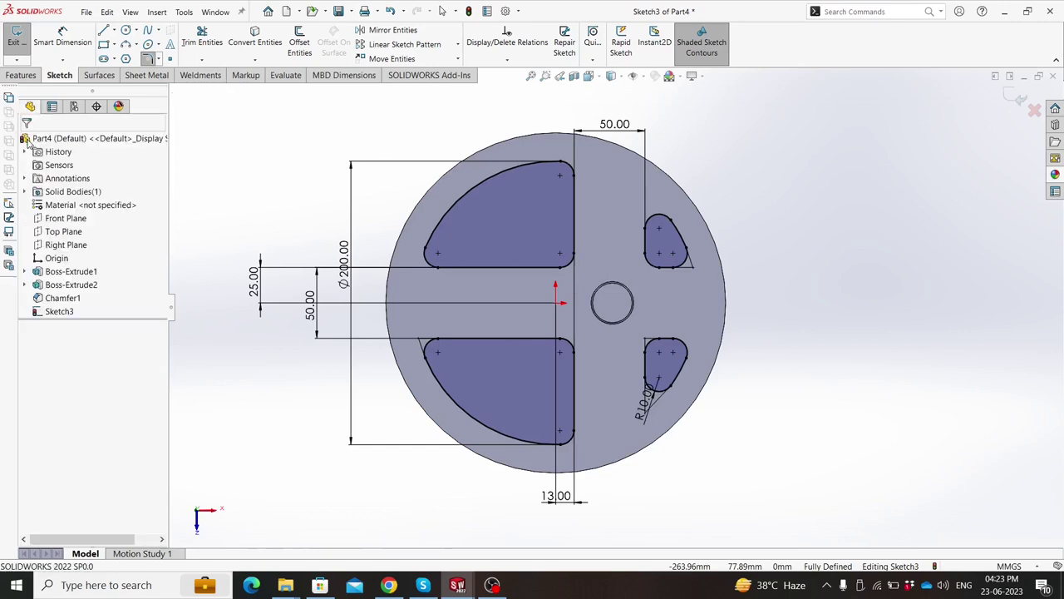
{"action": "left_click", "coordinate": [20, 75]}
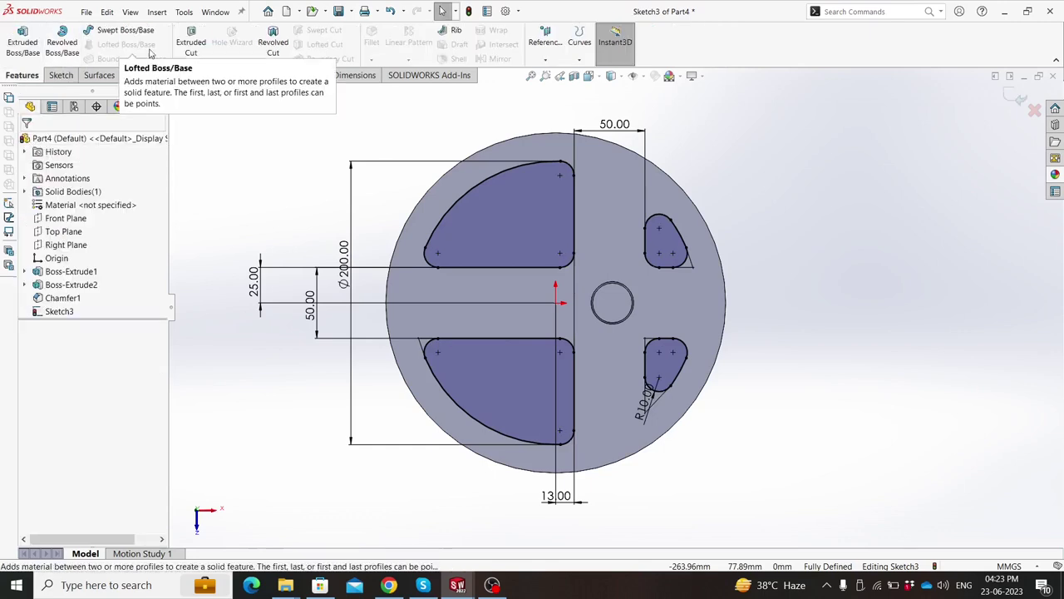
Step: Cut the filleted pockets with a Blind 100 mm Extruded Cut, then orbit to inspect the cross-shaped web
{"action": "left_click", "coordinate": [191, 50]}
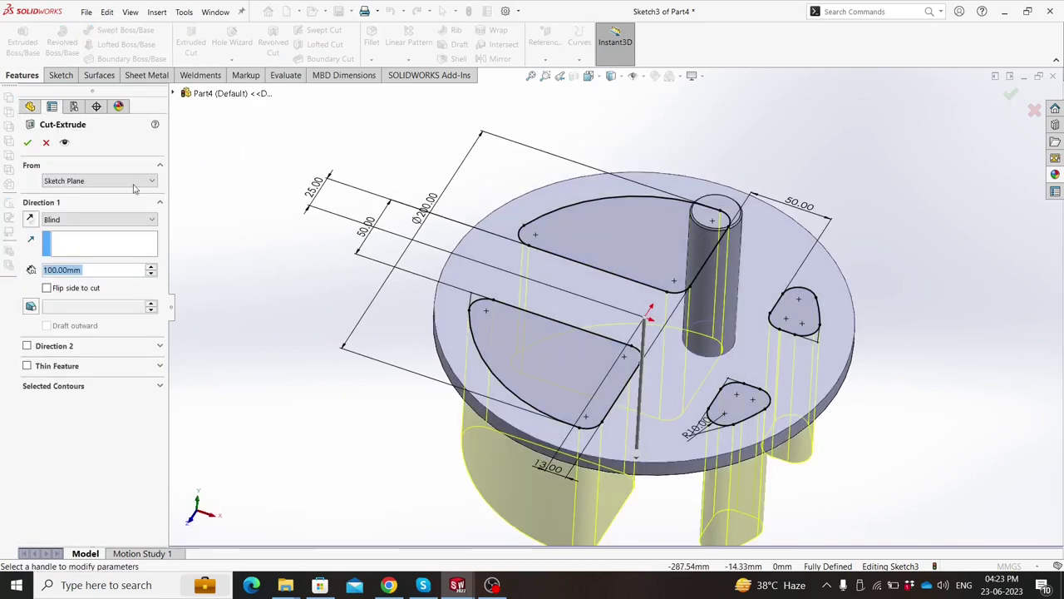
{"action": "left_click", "coordinate": [27, 141]}
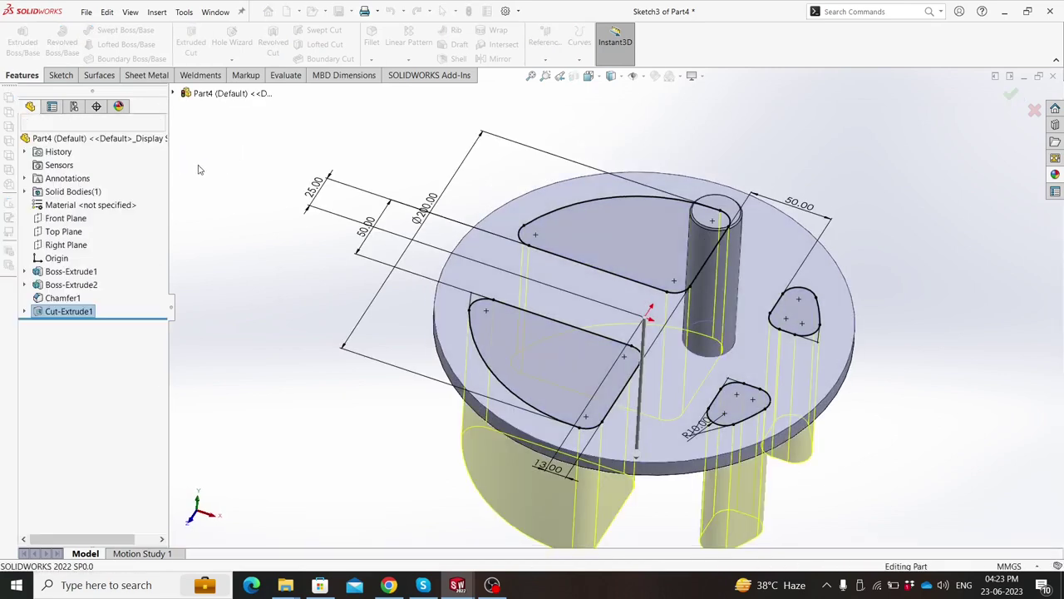
{"action": "mouse_move", "coordinate": [283, 246]}
{"action": "middle_mouse_down"}
{"action": "mouse_move", "coordinate": [505, 212]}
{"action": "mouse_move", "coordinate": [496, 335]}
{"action": "mouse_move", "coordinate": [416, 368]}
{"action": "mouse_move", "coordinate": [504, 391]}
{"action": "middle_mouse_up"}
{"action": "scroll", "coordinate": [687, 207], "scroll_direction": "up", "scroll_amount": 2}
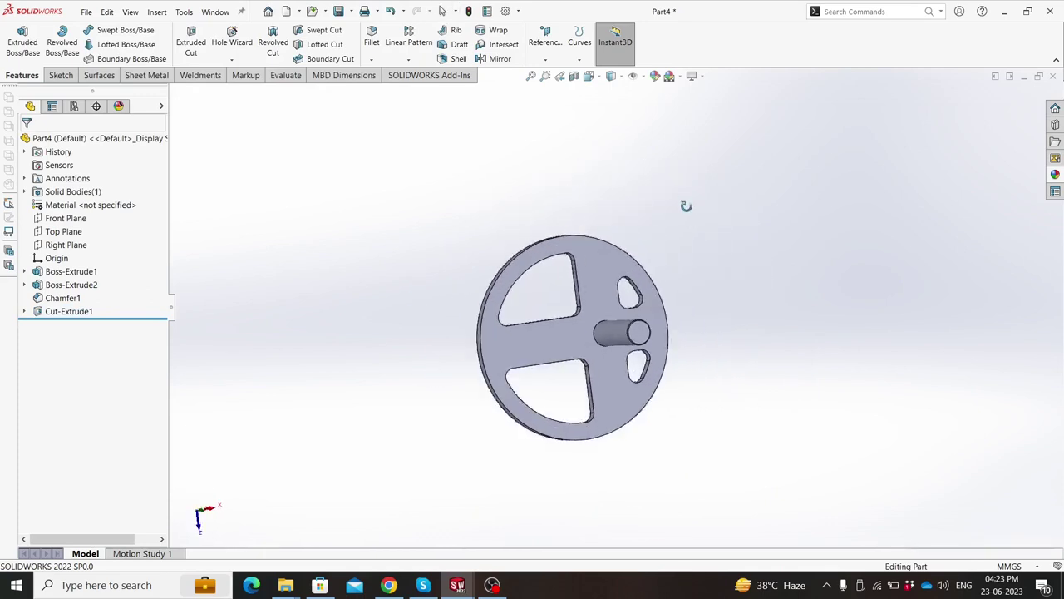
{"action": "middle_click_drag", "start_coordinate": [388, 402], "coordinate": [526, 302]}
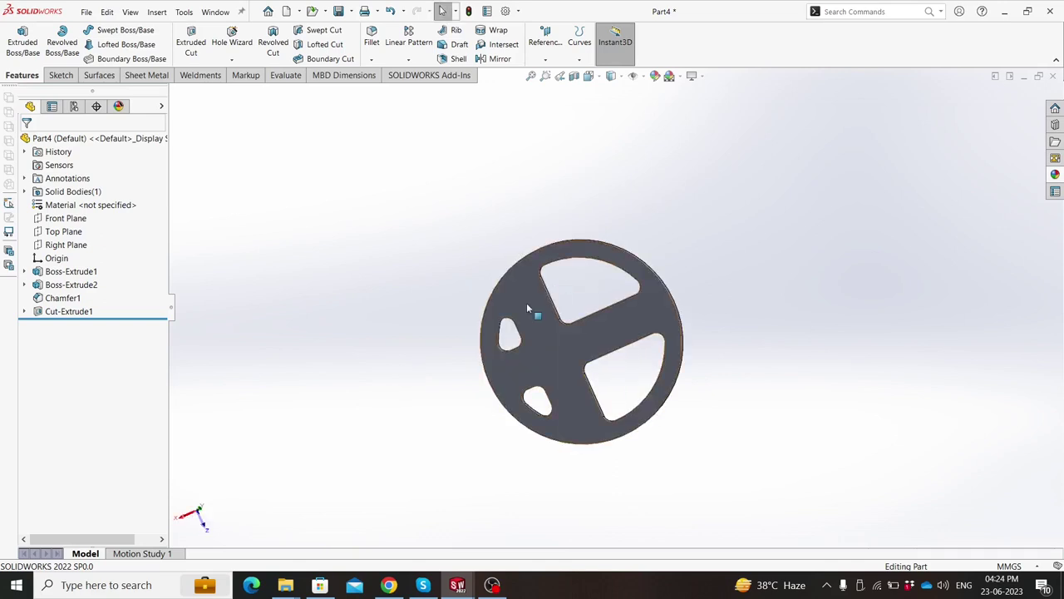
{"action": "left_click", "coordinate": [526, 303]}
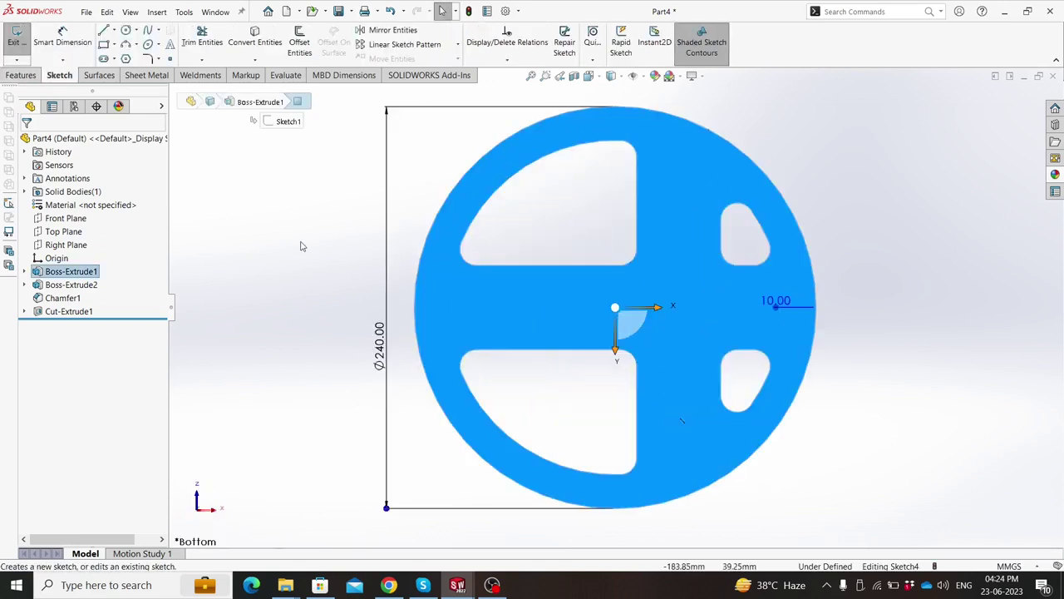
Step: Sketch an origin-centred circle on the disc face and give it a 210 mm diameter
{"action": "key", "text": "Escape"}
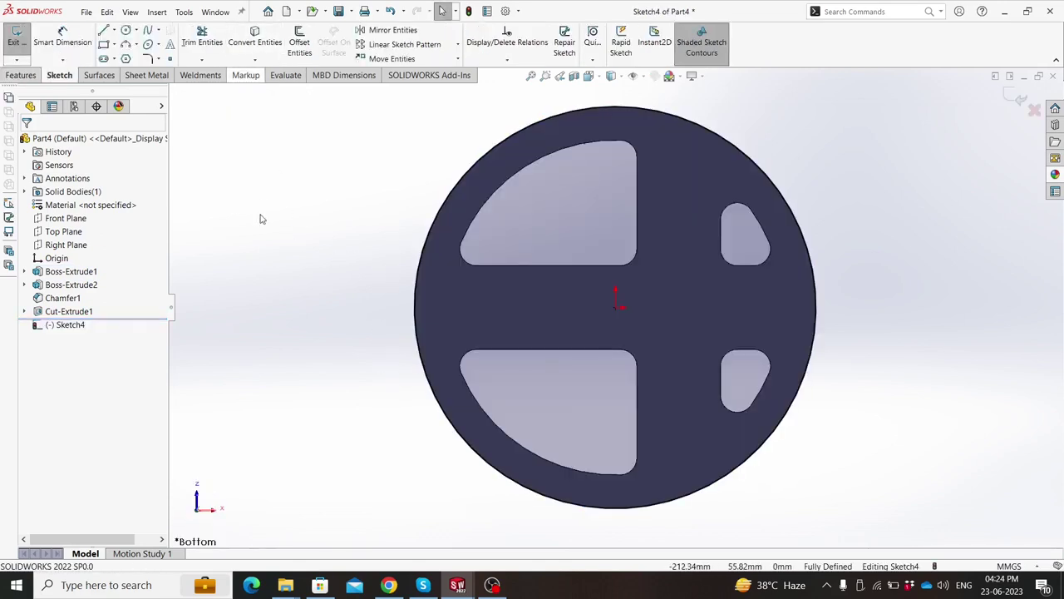
{"action": "left_click", "coordinate": [127, 31]}
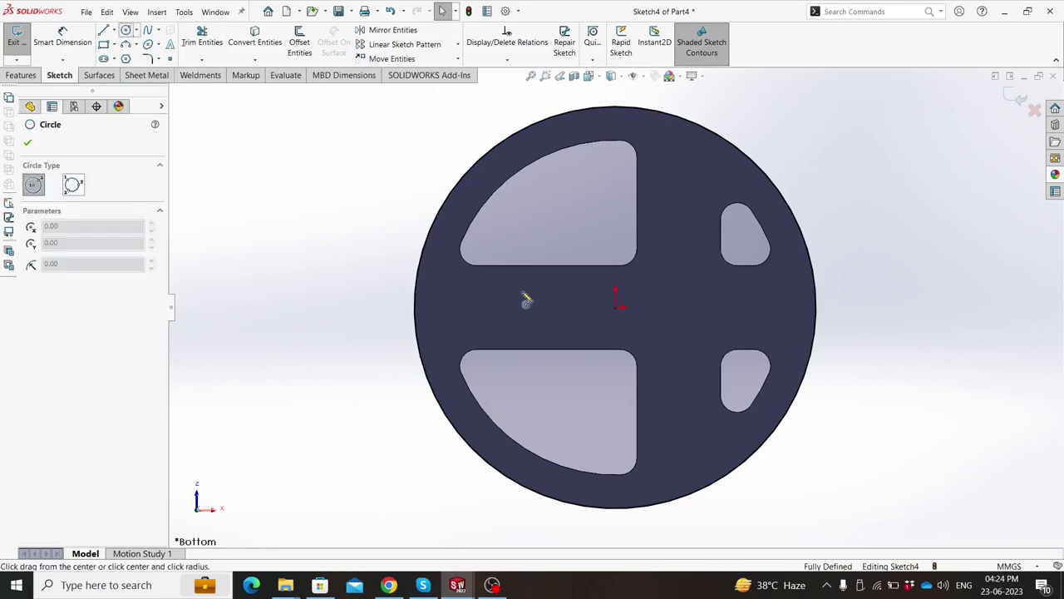
{"action": "left_click", "coordinate": [615, 308]}
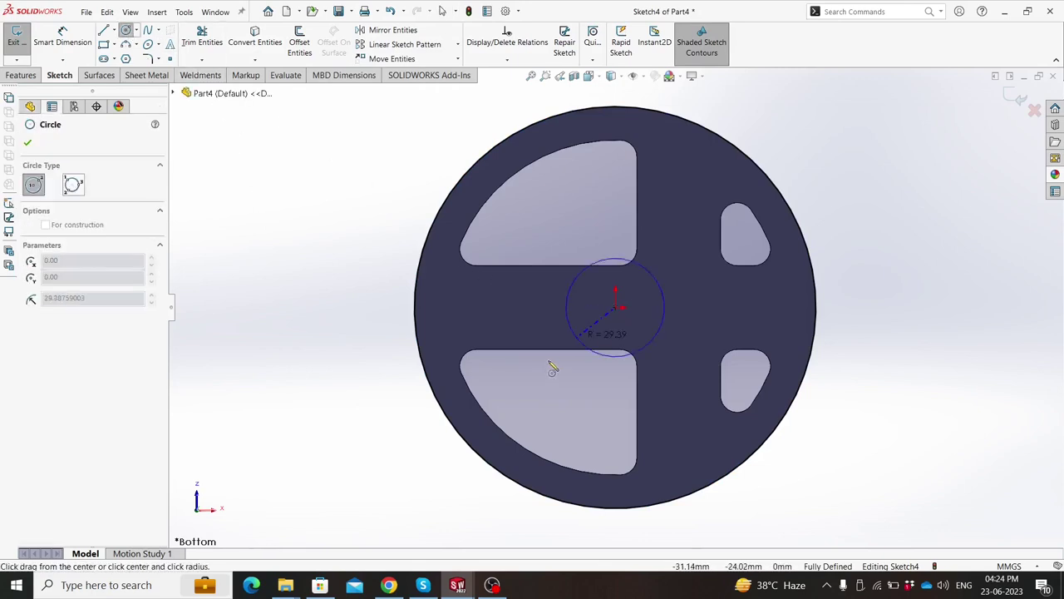
{"action": "left_click", "coordinate": [475, 422]}
{"action": "left_click", "coordinate": [62, 38]}
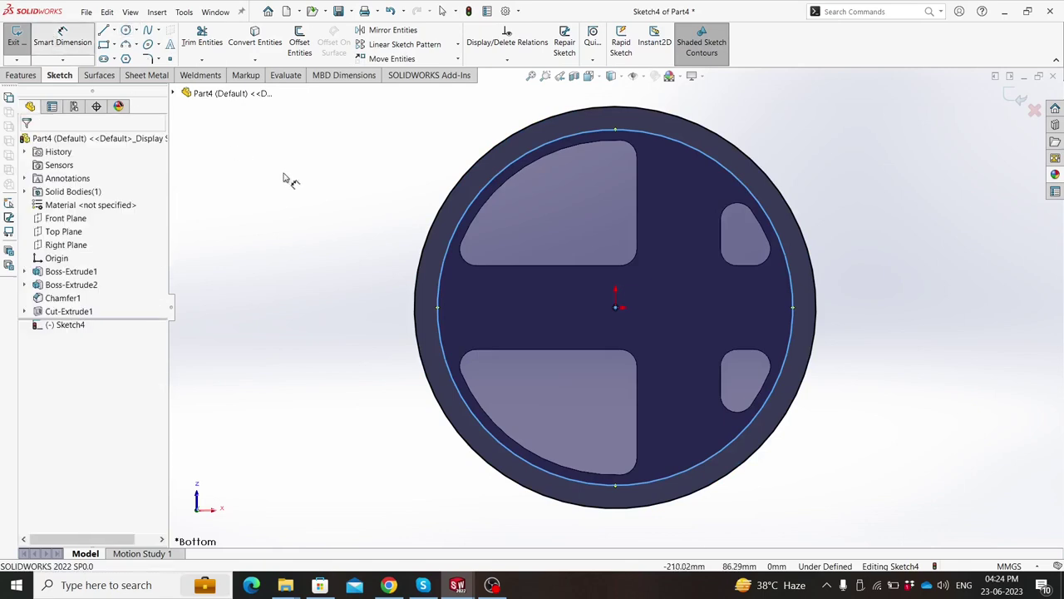
{"action": "left_click", "coordinate": [441, 297]}
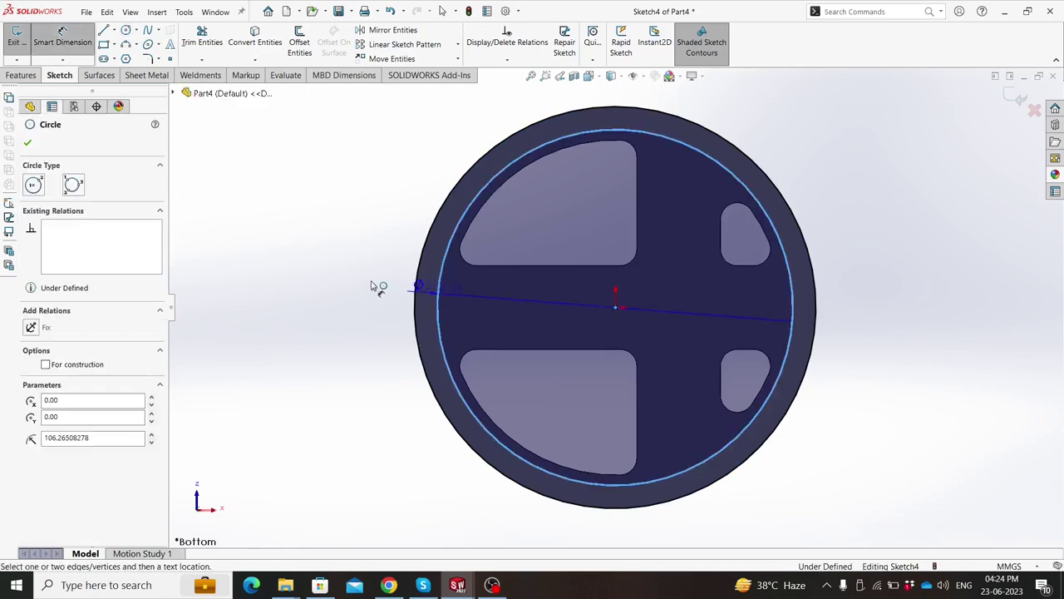
{"action": "left_click", "coordinate": [378, 285]}
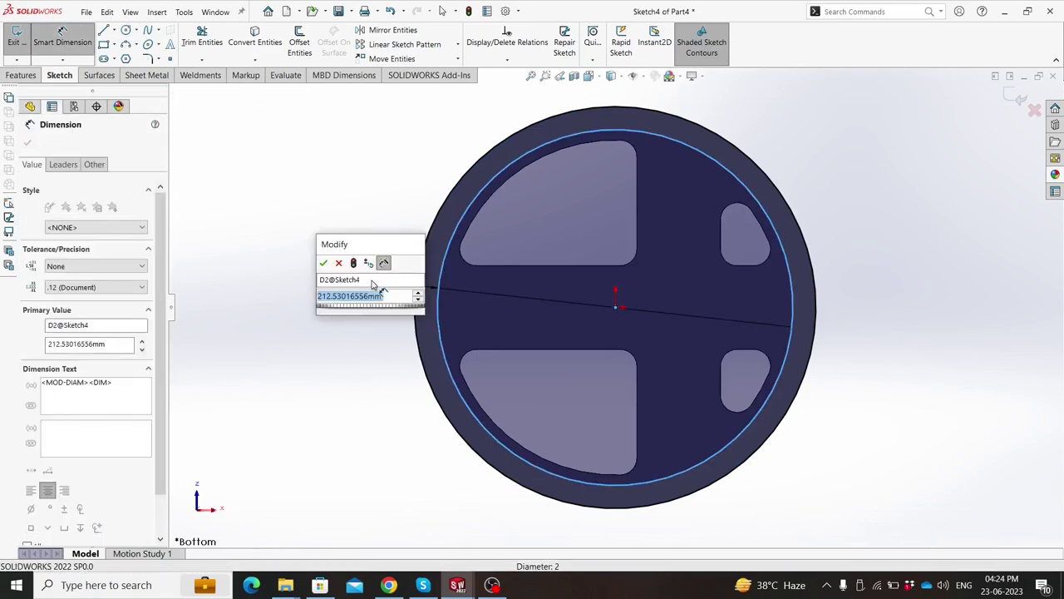
{"action": "type", "text": "10"}
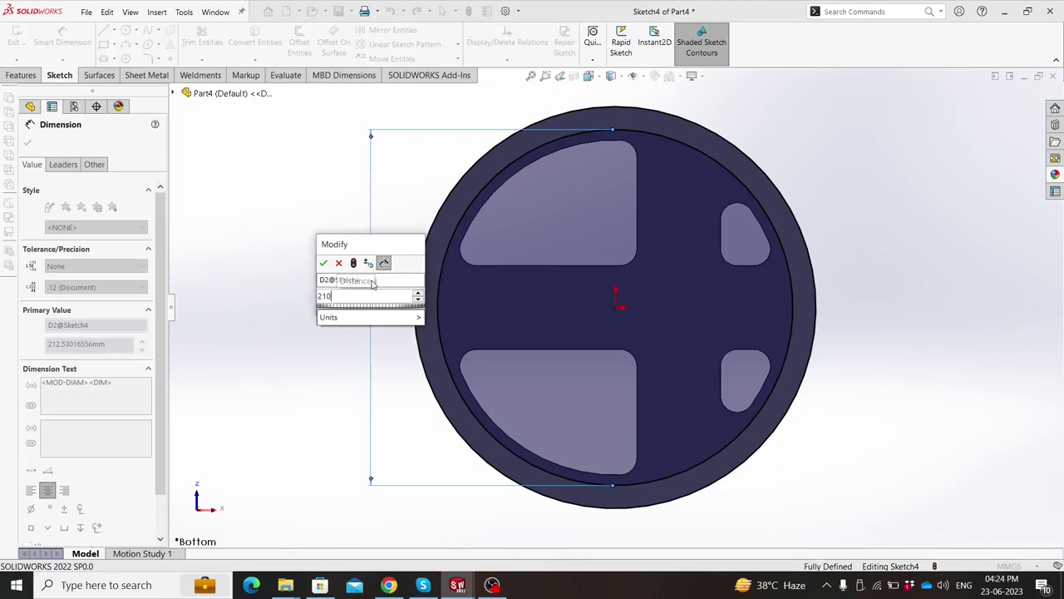
{"action": "key", "text": "Escape"}
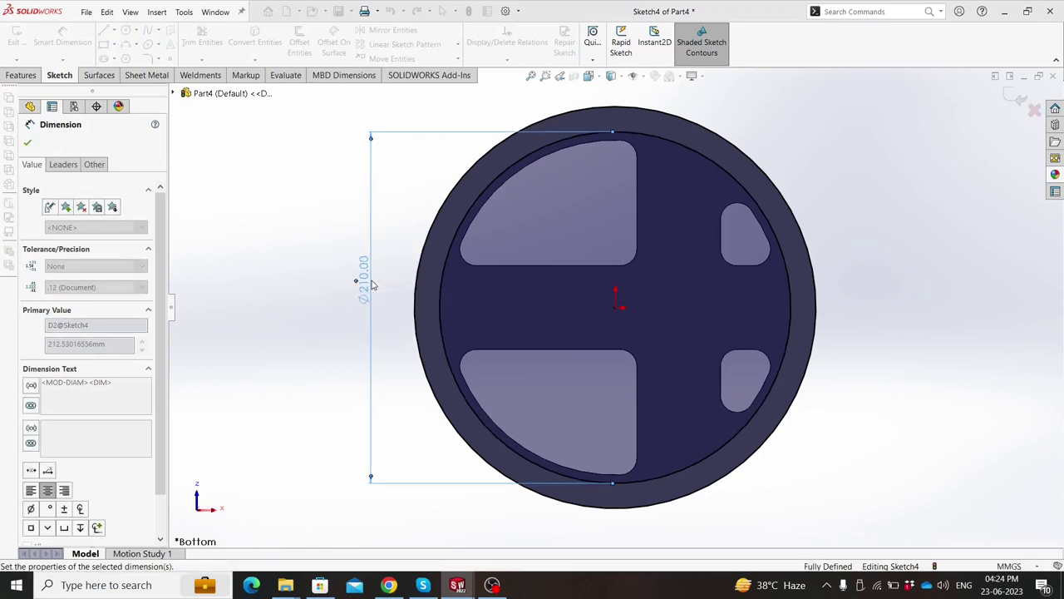
{"action": "left_click", "coordinate": [21, 75]}
{"action": "left_click", "coordinate": [36, 60]}
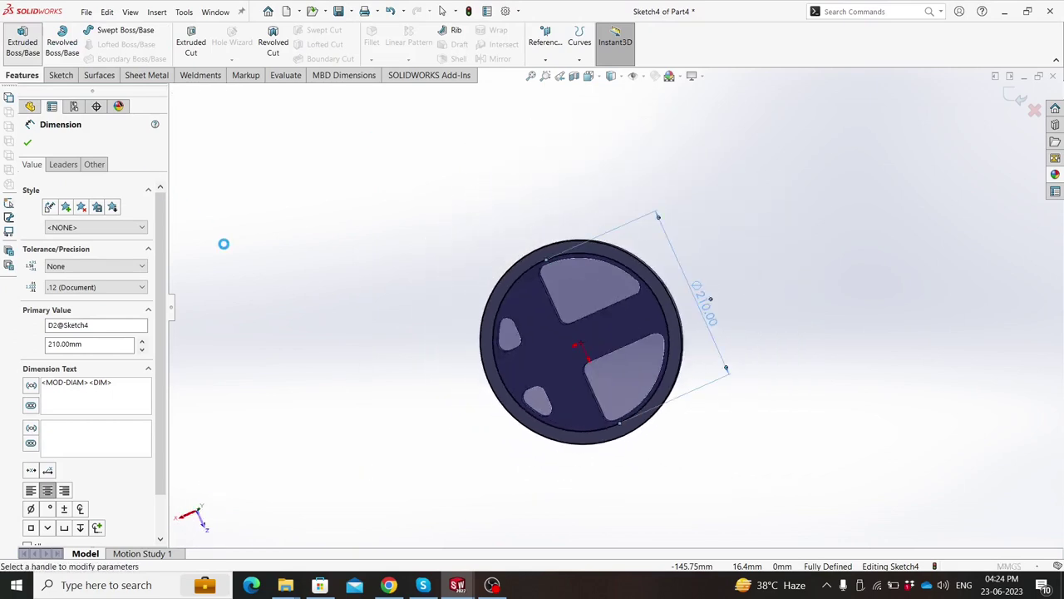
Step: Extrude the ring outside the Ø210 mm circle 10 mm, then start a sketch on the rim's top face
{"action": "type", "text": "1"}
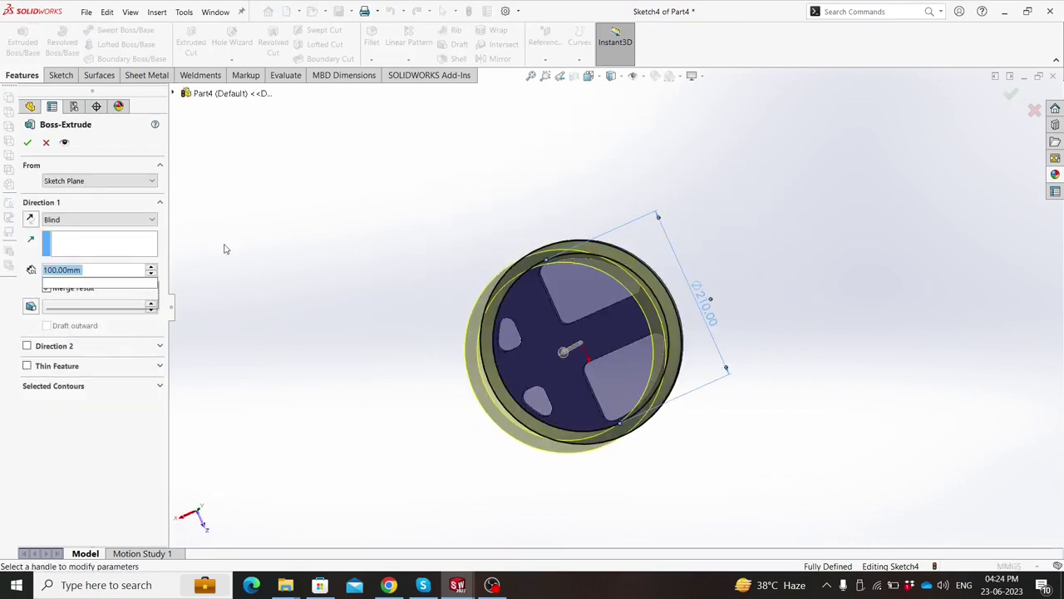
{"action": "type", "text": "0"}
{"action": "key", "text": "Return"}
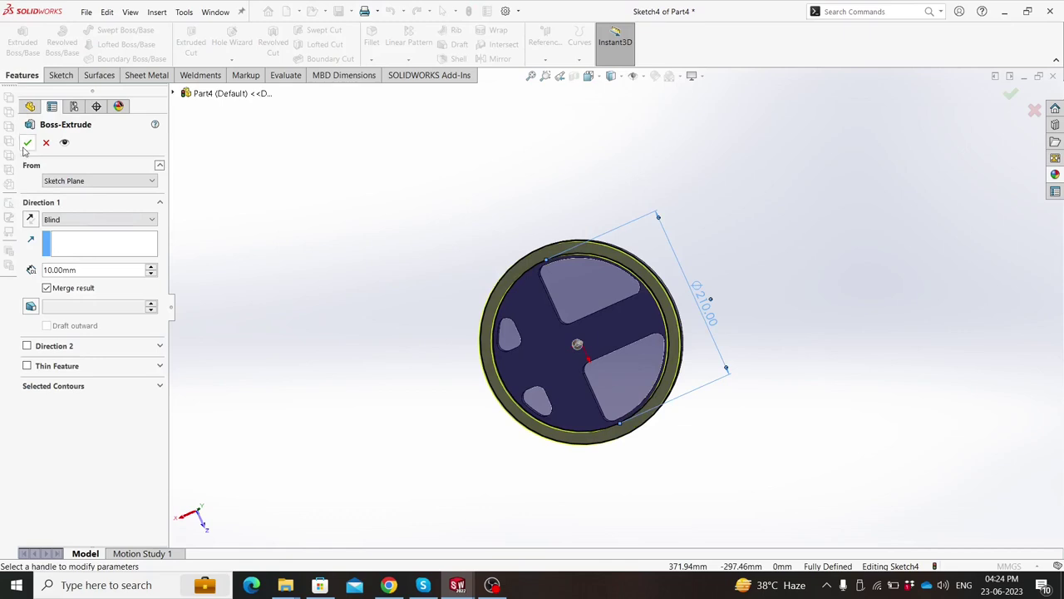
{"action": "left_click", "coordinate": [26, 144]}
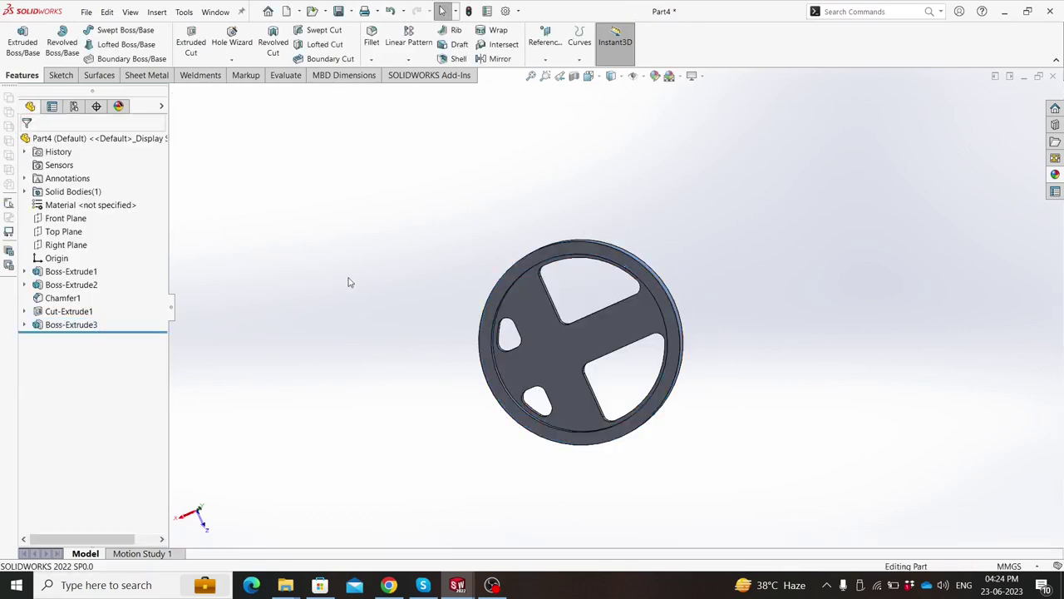
{"action": "middle_click_drag", "start_coordinate": [349, 282], "coordinate": [332, 321]}
{"action": "scroll", "coordinate": [505, 474], "scroll_direction": "down", "scroll_amount": 5}
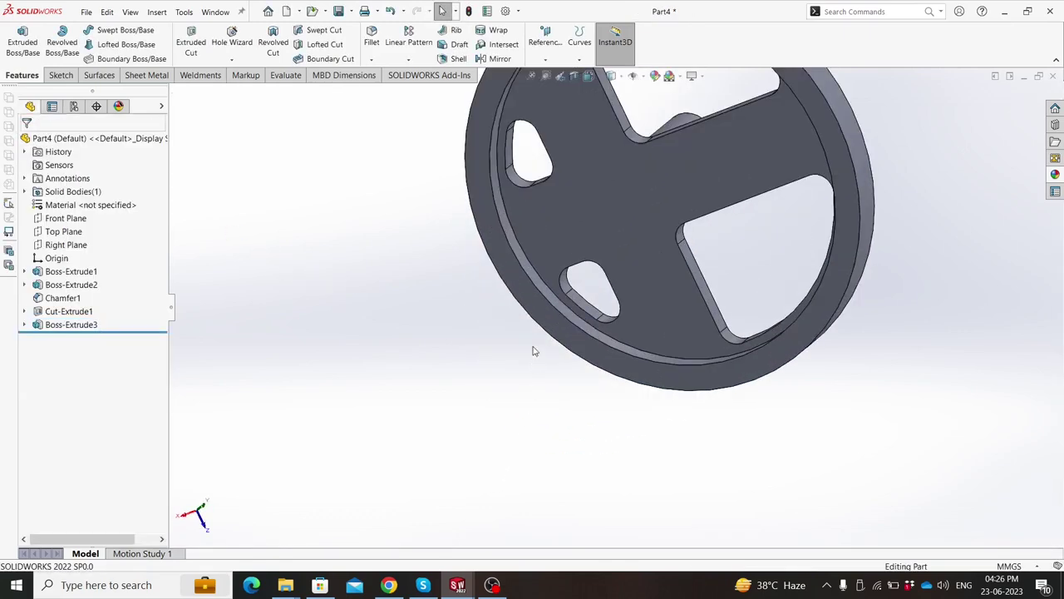
{"action": "left_click", "coordinate": [531, 305]}
{"action": "left_click", "coordinate": [579, 277]}
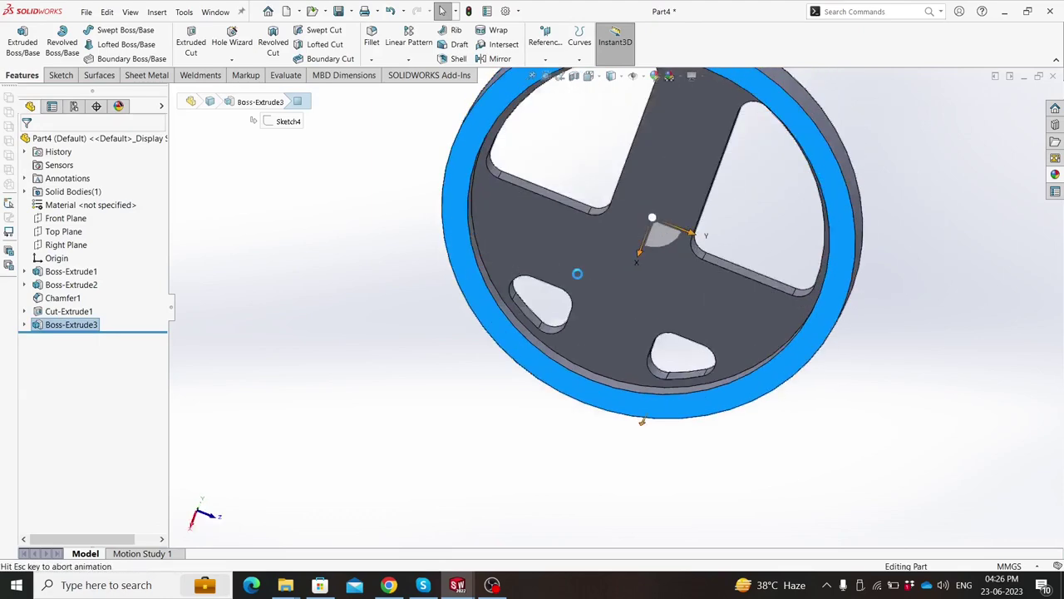
Step: Convert the rim's outer and inner edges into sketch geometry
{"action": "left_click", "coordinate": [575, 201]}
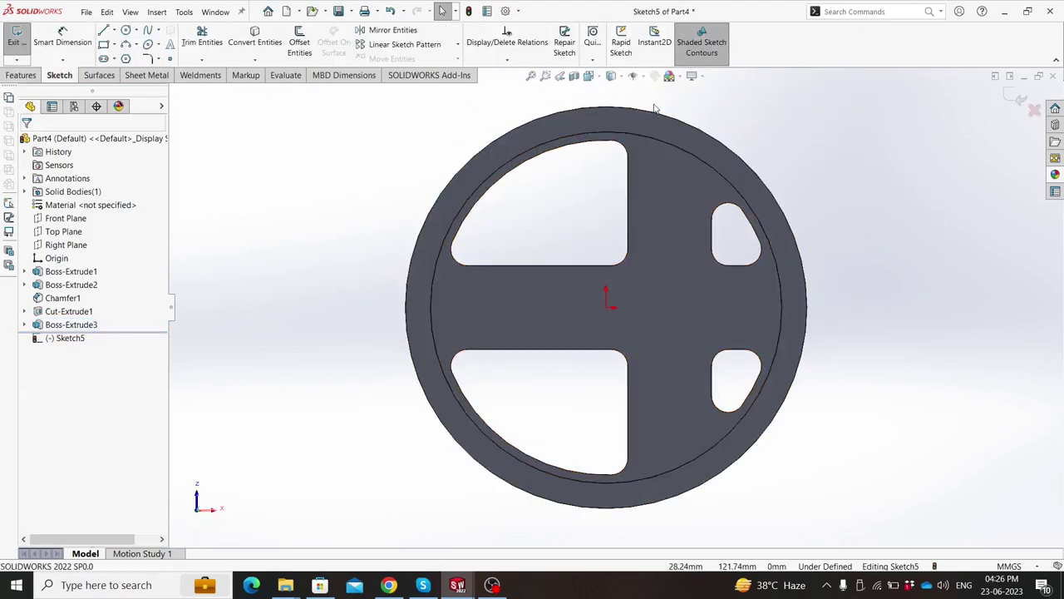
{"action": "scroll", "coordinate": [557, 167], "scroll_direction": "down", "scroll_amount": 1}
{"action": "scroll", "coordinate": [549, 150], "scroll_direction": "down", "scroll_amount": 1}
{"action": "scroll", "coordinate": [541, 139], "scroll_direction": "down", "scroll_amount": 1}
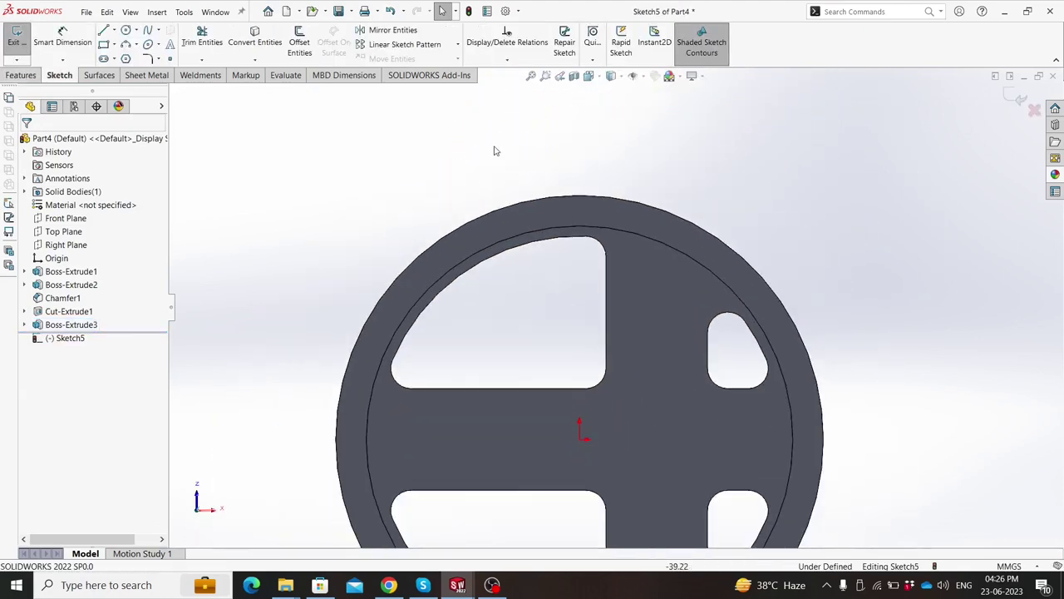
{"action": "left_click", "coordinate": [247, 47]}
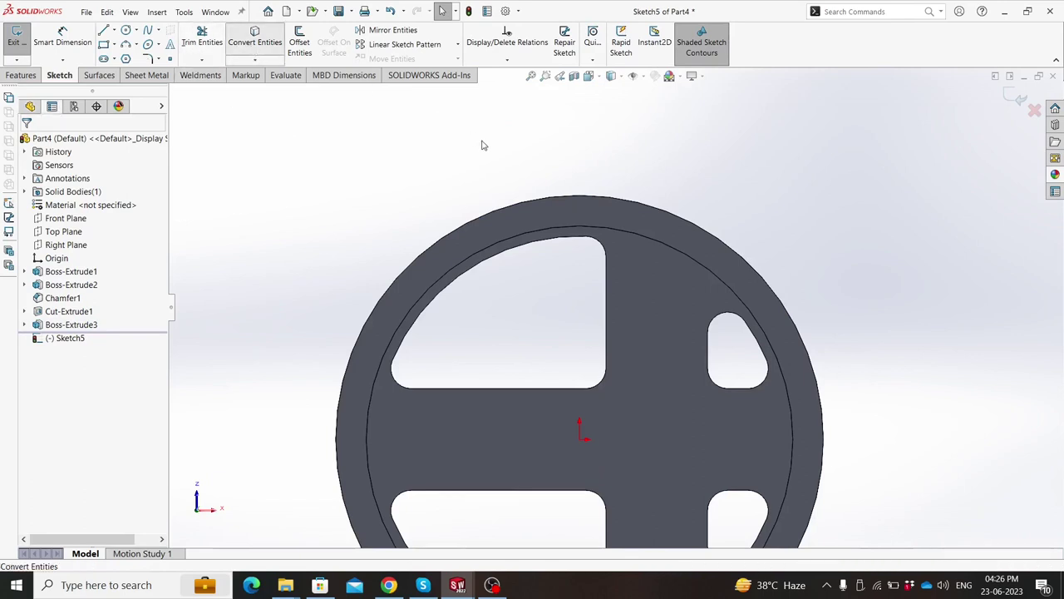
{"action": "left_click", "coordinate": [498, 211]}
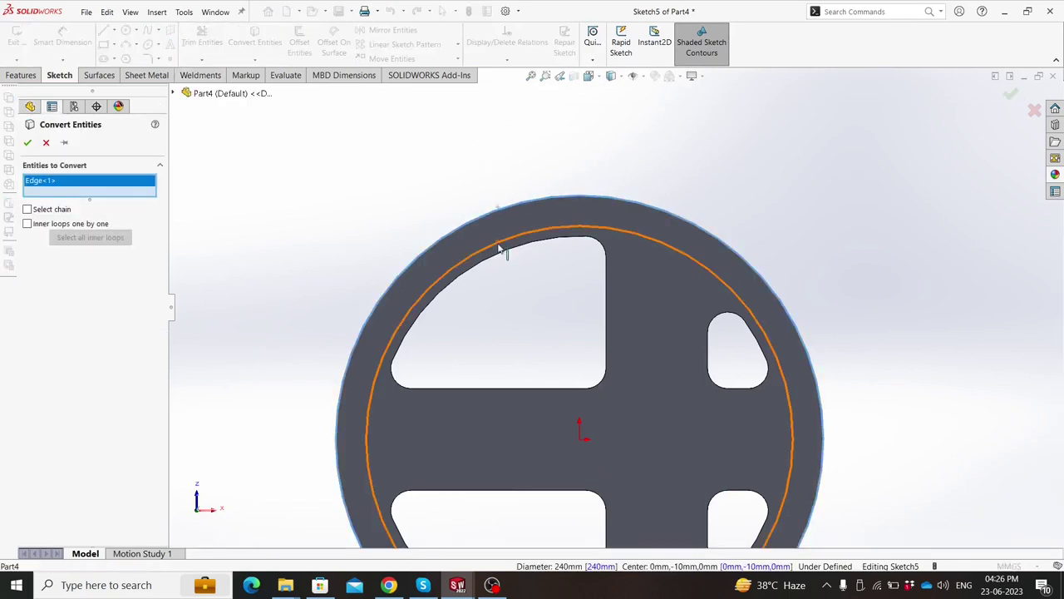
{"action": "left_click", "coordinate": [501, 244]}
{"action": "left_click", "coordinate": [27, 143]}
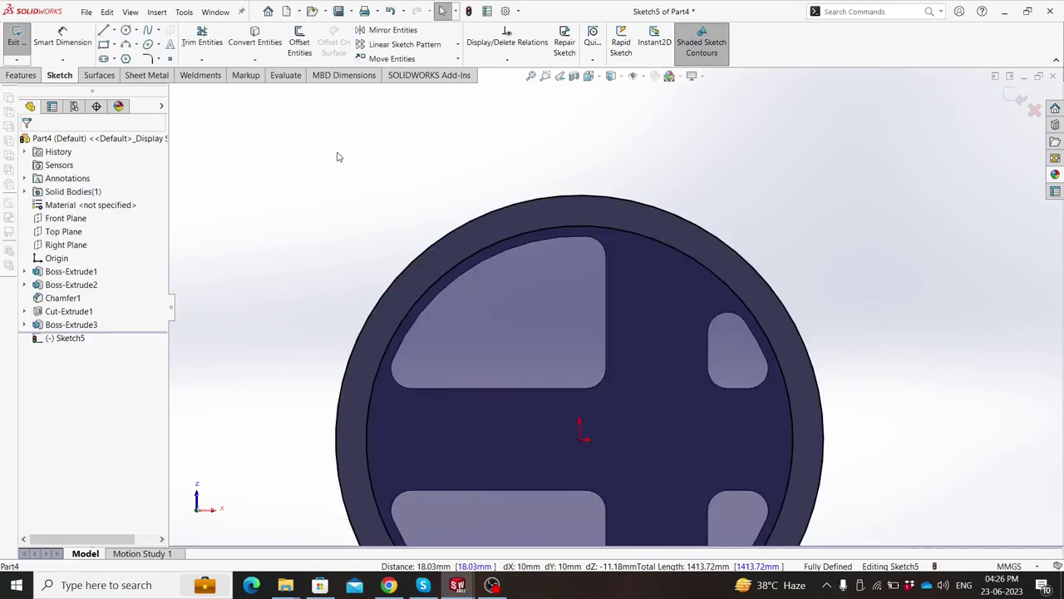
Step: Draw a vertical centerline from the origin up to the rim's outer edge
{"action": "left_click", "coordinate": [116, 31]}
{"action": "left_click", "coordinate": [125, 55]}
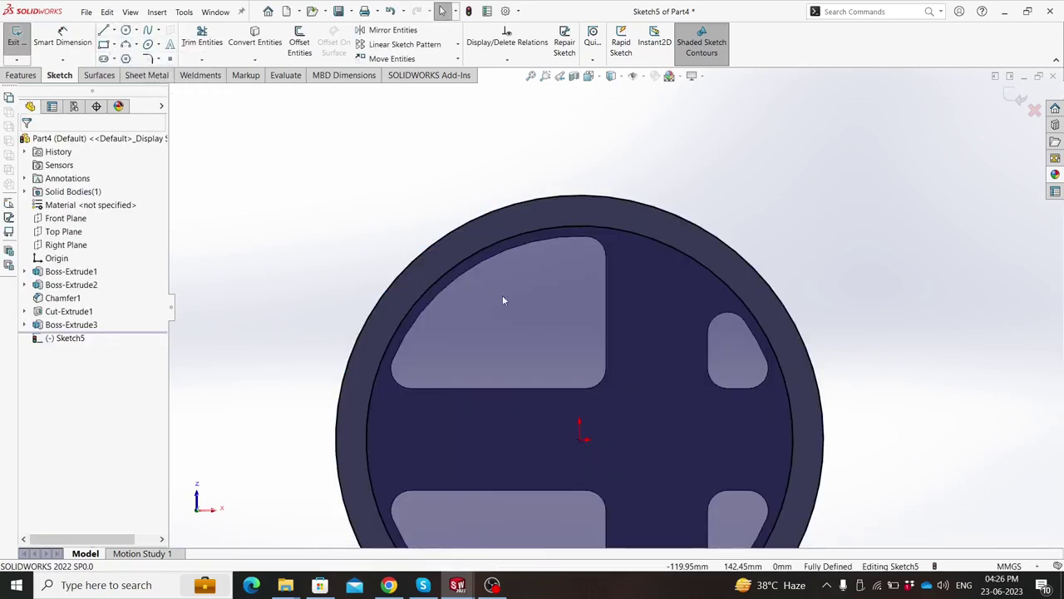
{"action": "left_click", "coordinate": [581, 441]}
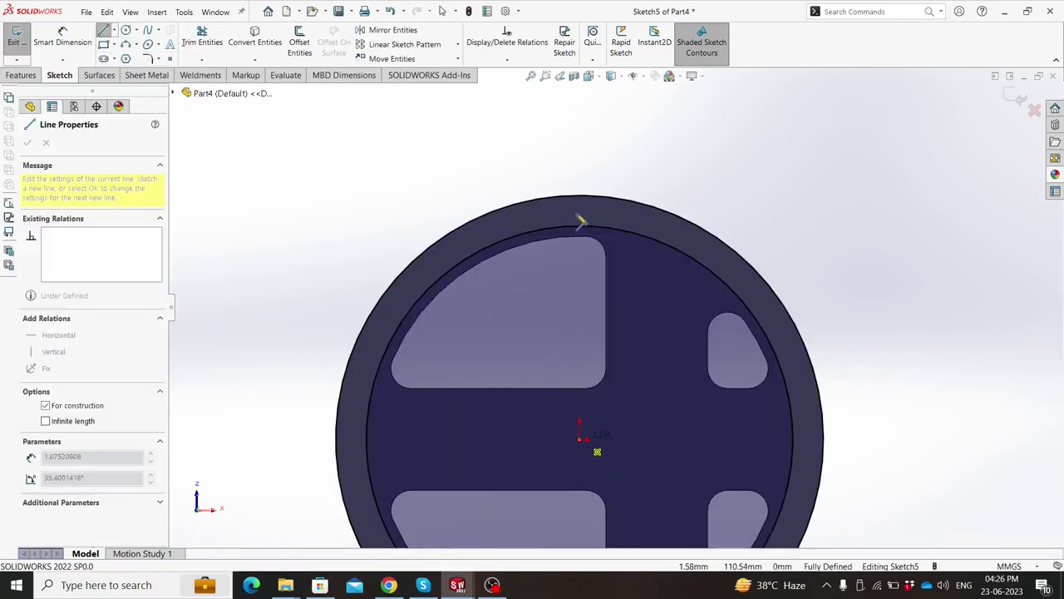
{"action": "left_click", "coordinate": [580, 198]}
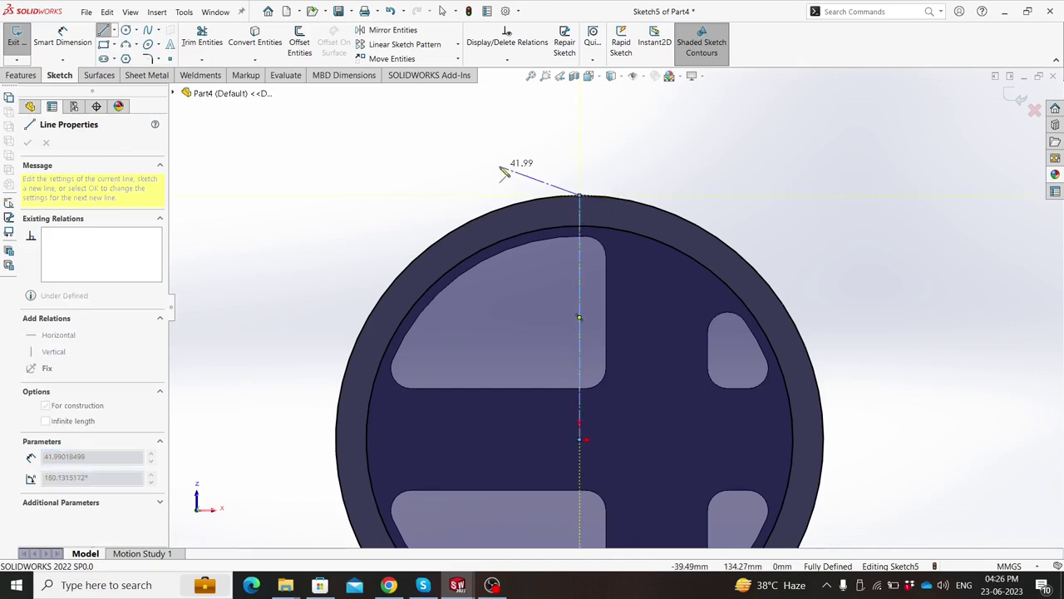
{"action": "key", "text": "Escape"}
{"action": "key", "text": "Escape"}
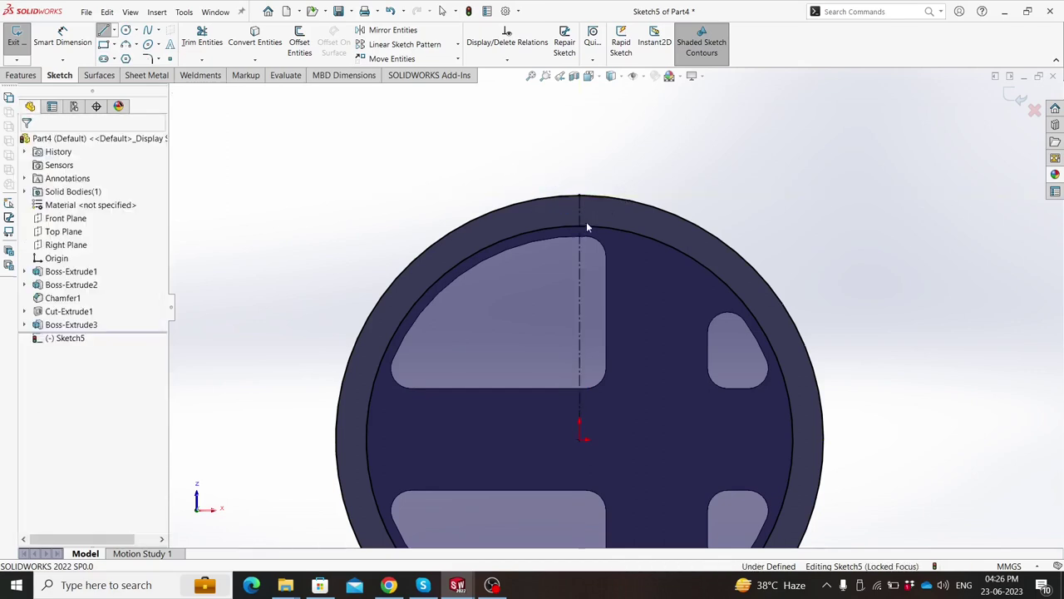
Step: Draw two slanted lines across the rim width, one left and one right of the centerline
{"action": "scroll", "coordinate": [601, 235], "scroll_direction": "down", "scroll_amount": 3}
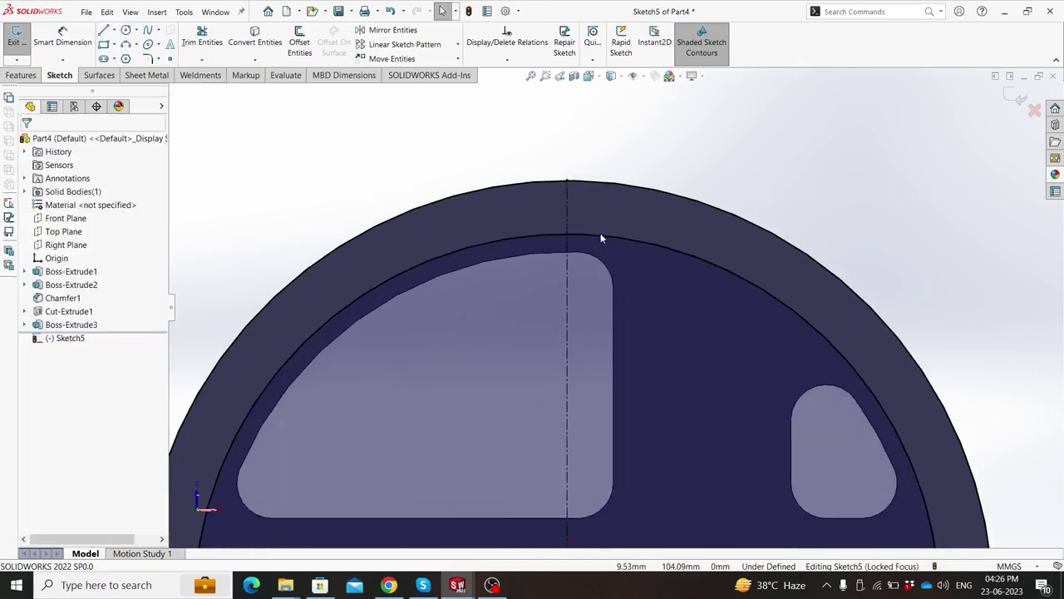
{"action": "left_click", "coordinate": [103, 32]}
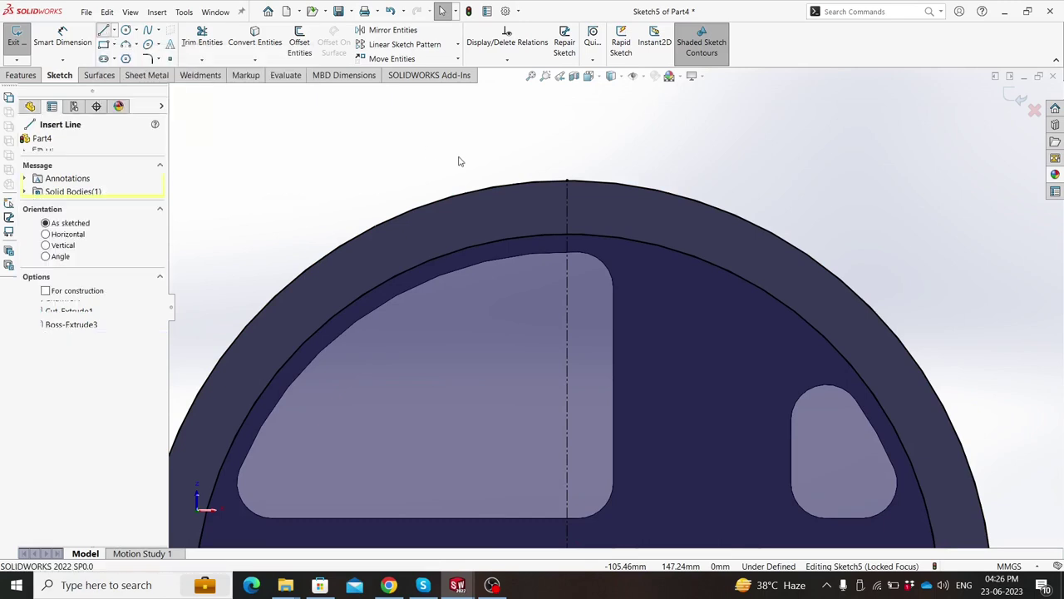
{"action": "left_click", "coordinate": [508, 188]}
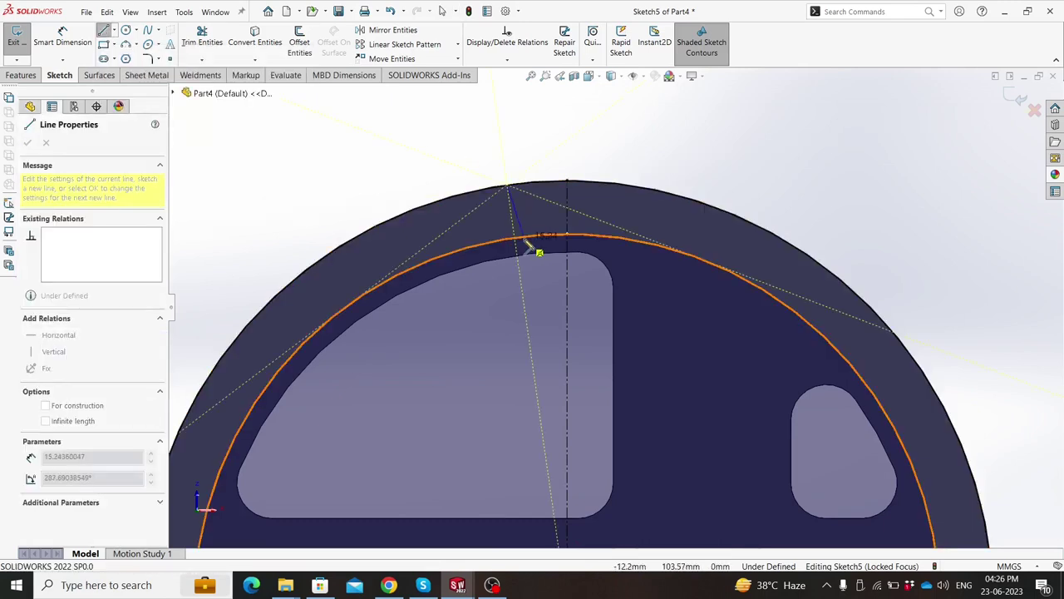
{"action": "left_click", "coordinate": [525, 239]}
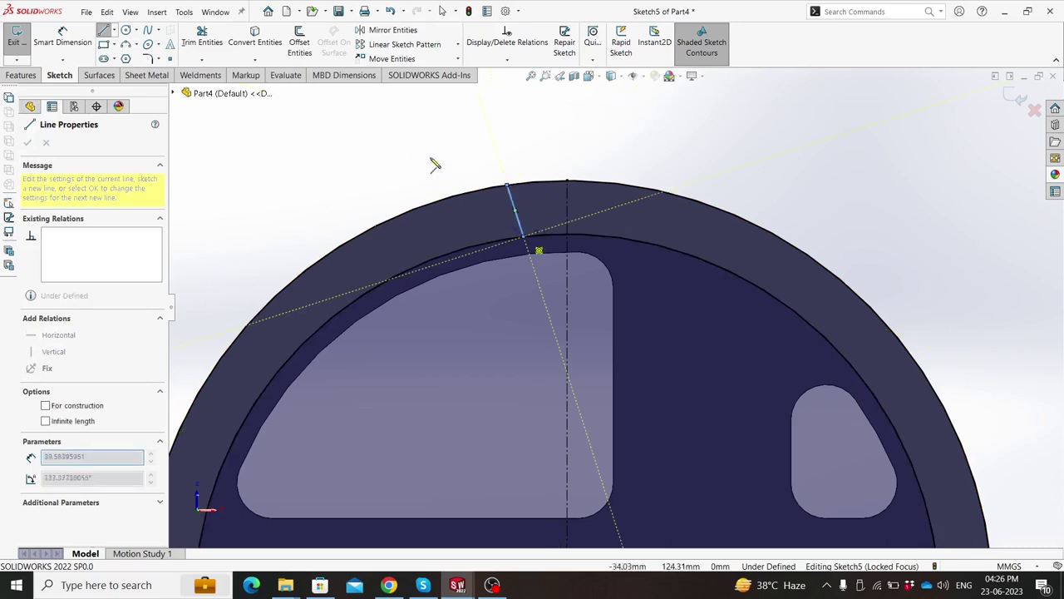
{"action": "key", "text": "Escape"}
{"action": "left_click", "coordinate": [626, 186]}
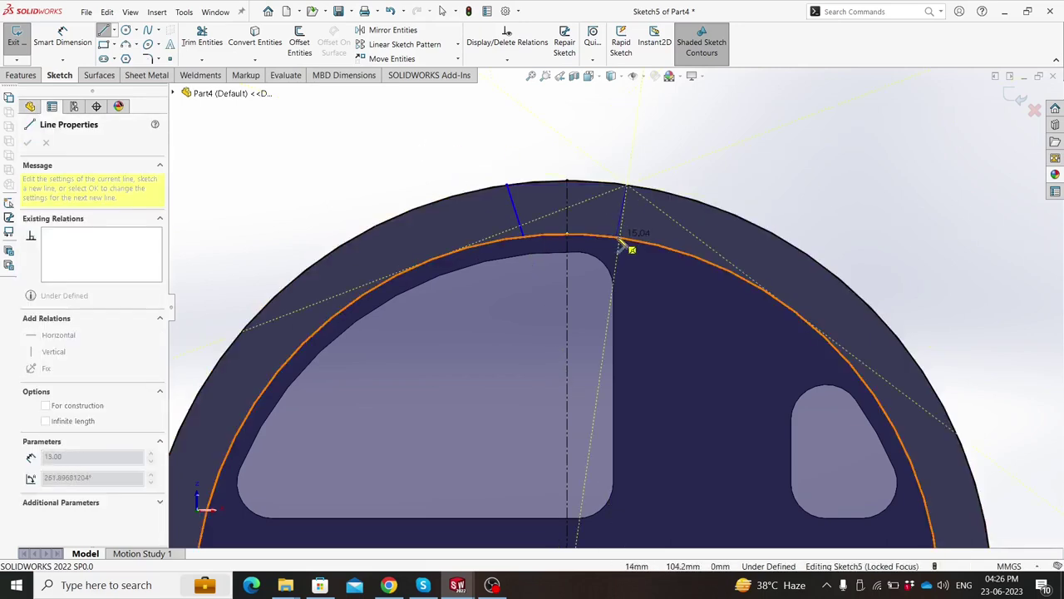
{"action": "left_click", "coordinate": [622, 240]}
{"action": "key", "text": "Escape"}
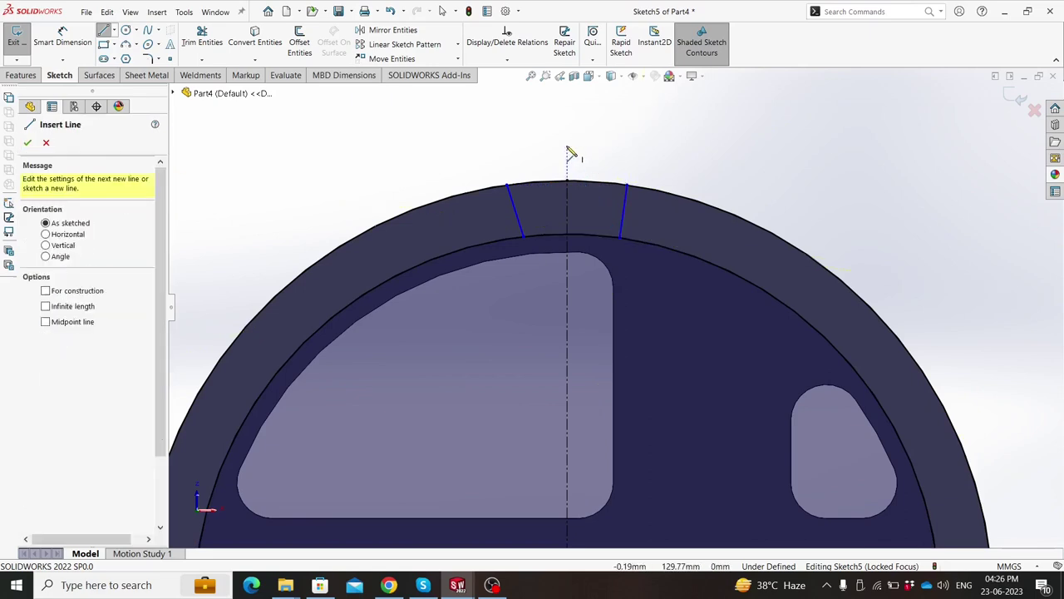
{"action": "left_click", "coordinate": [46, 141]}
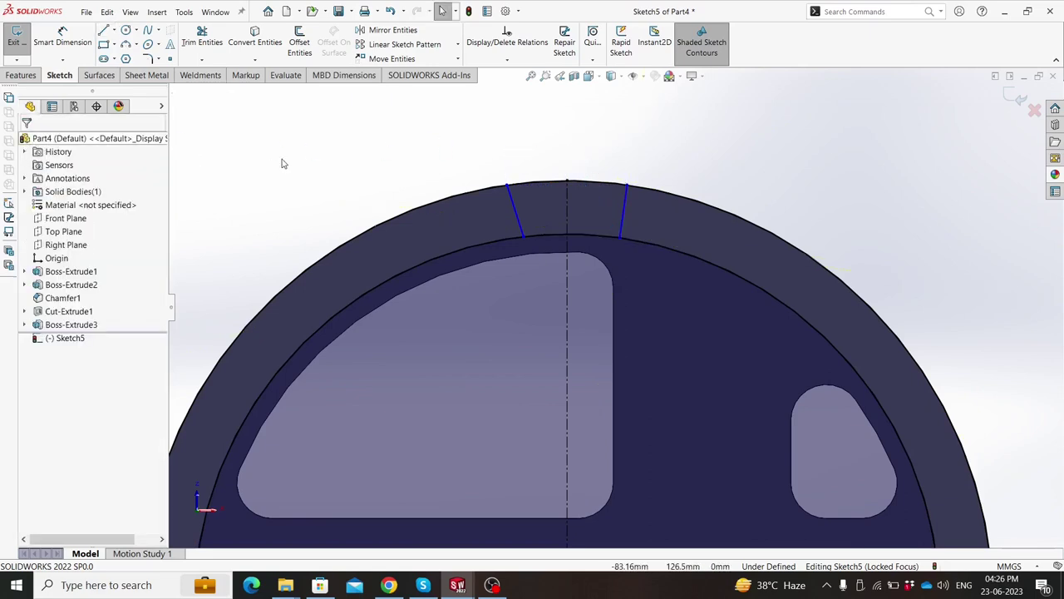
{"action": "scroll", "coordinate": [390, 176], "scroll_direction": "up", "scroll_amount": 1}
{"action": "scroll", "coordinate": [618, 264], "scroll_direction": "down", "scroll_amount": 1}
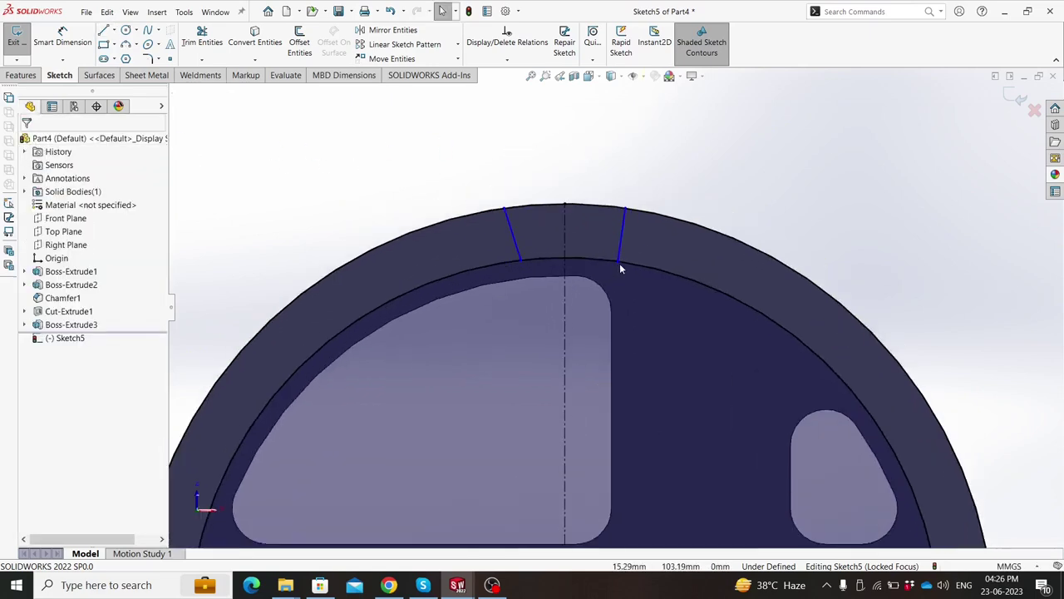
{"action": "scroll", "coordinate": [619, 263], "scroll_direction": "down", "scroll_amount": 1}
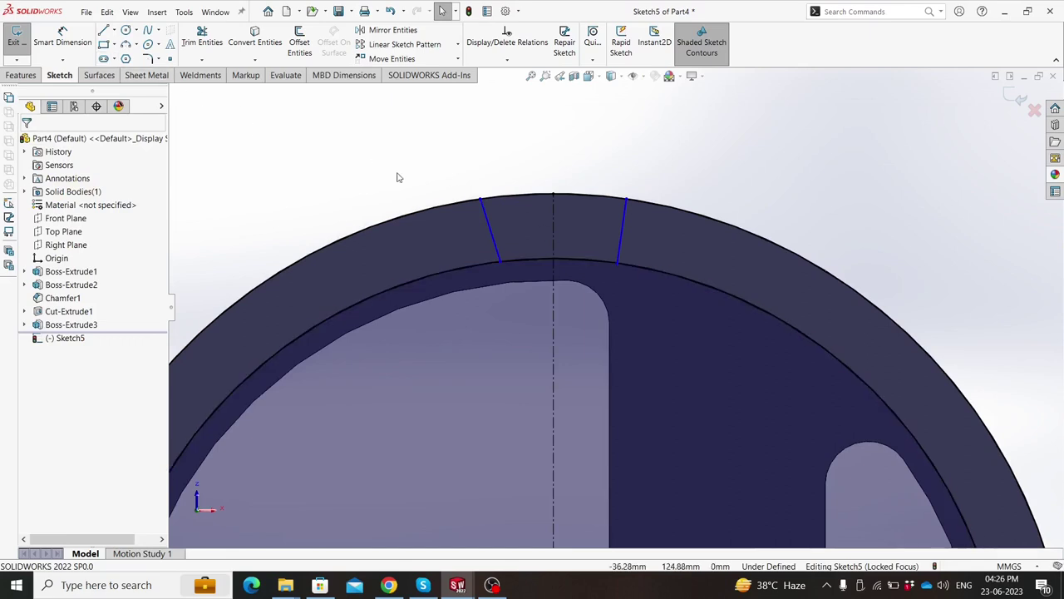
{"action": "left_click", "coordinate": [21, 75]}
Step: Add an angle dimension between the left rim line and the centerline, changing 17.76° to 10°
{"action": "left_click", "coordinate": [62, 75]}
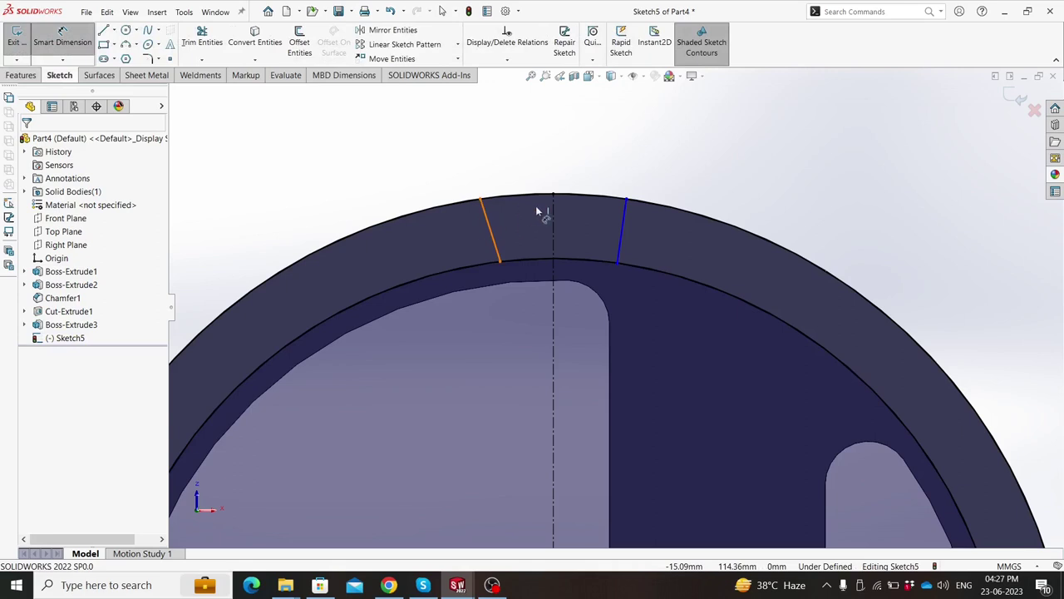
{"action": "left_click", "coordinate": [490, 232]}
{"action": "left_click", "coordinate": [554, 216]}
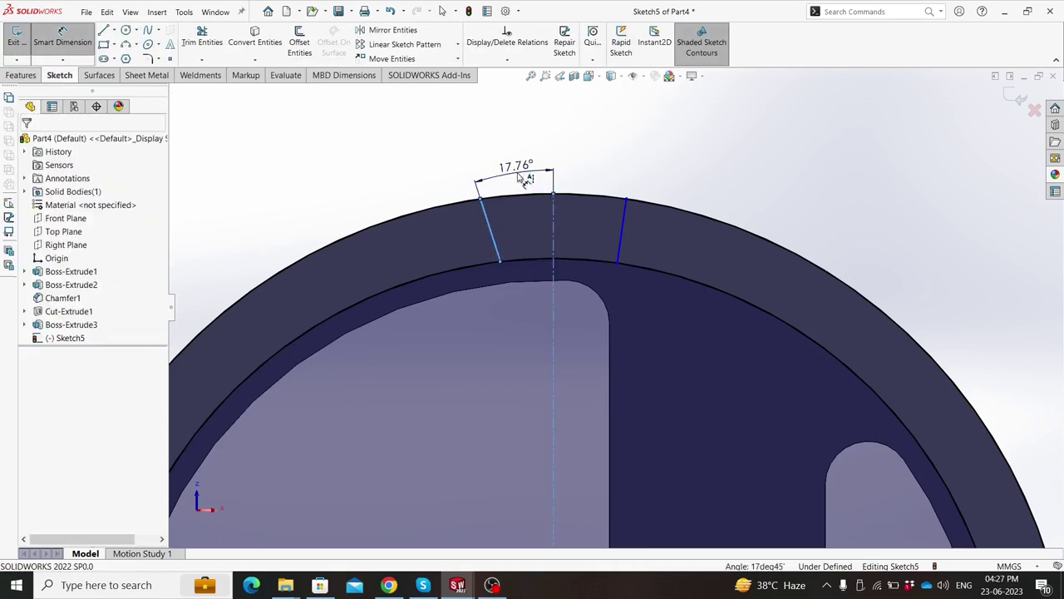
{"action": "left_click", "coordinate": [519, 176]}
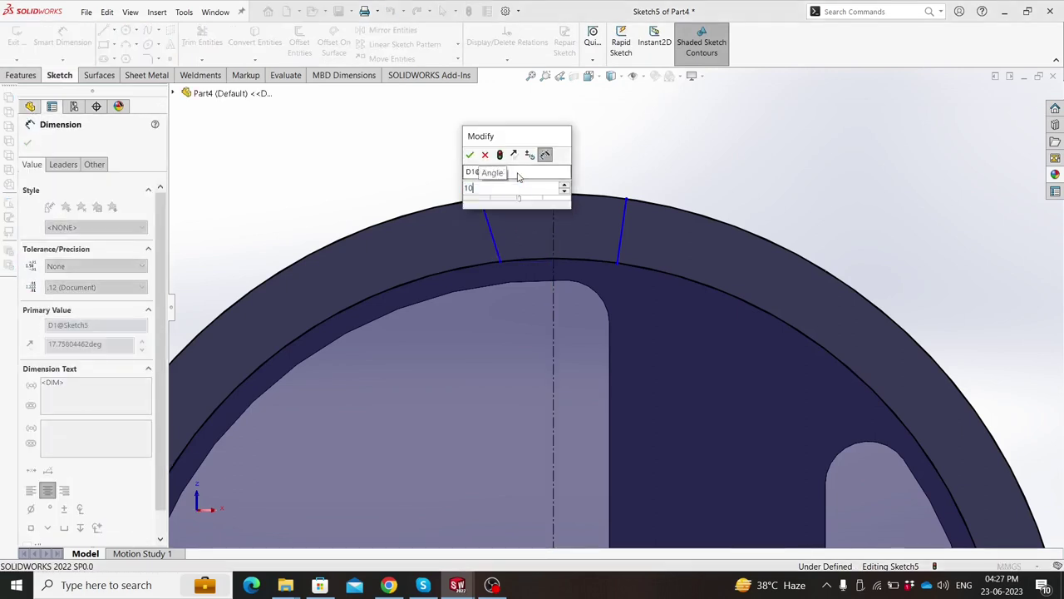
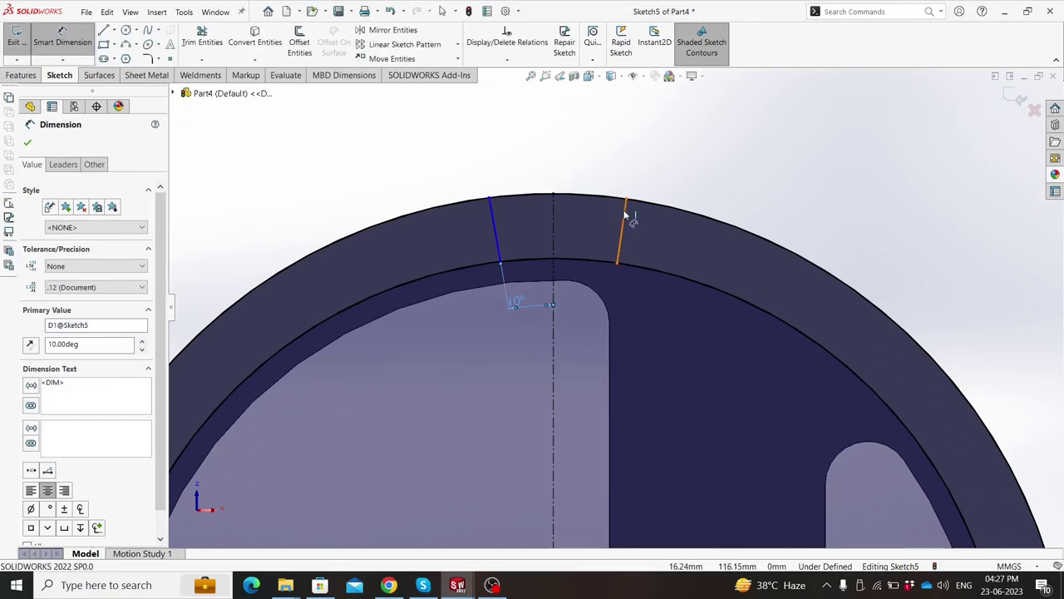
Step: Dimension the right rim line at 10° from the vertical centerline
{"action": "left_click", "coordinate": [569, 233]}
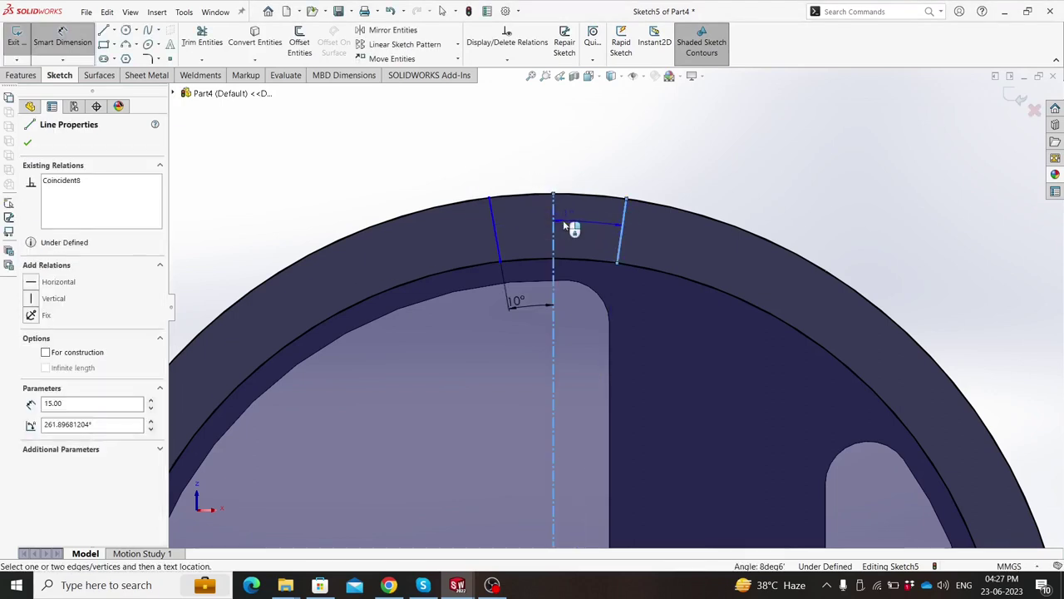
{"action": "left_click", "coordinate": [555, 223]}
{"action": "left_click", "coordinate": [566, 167]}
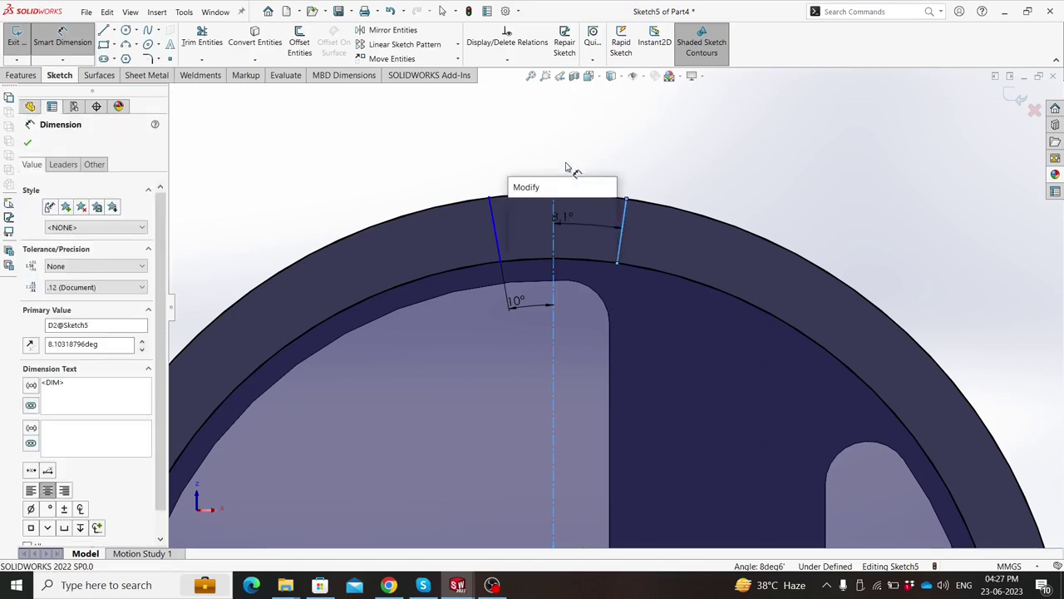
{"action": "type", "text": "10"}
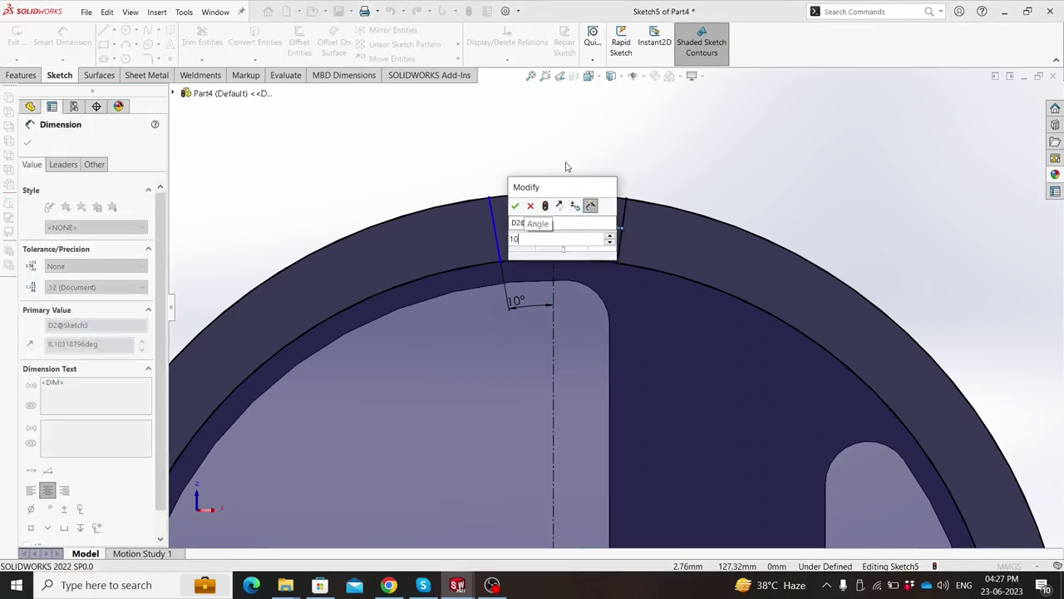
{"action": "key", "text": "Return"}
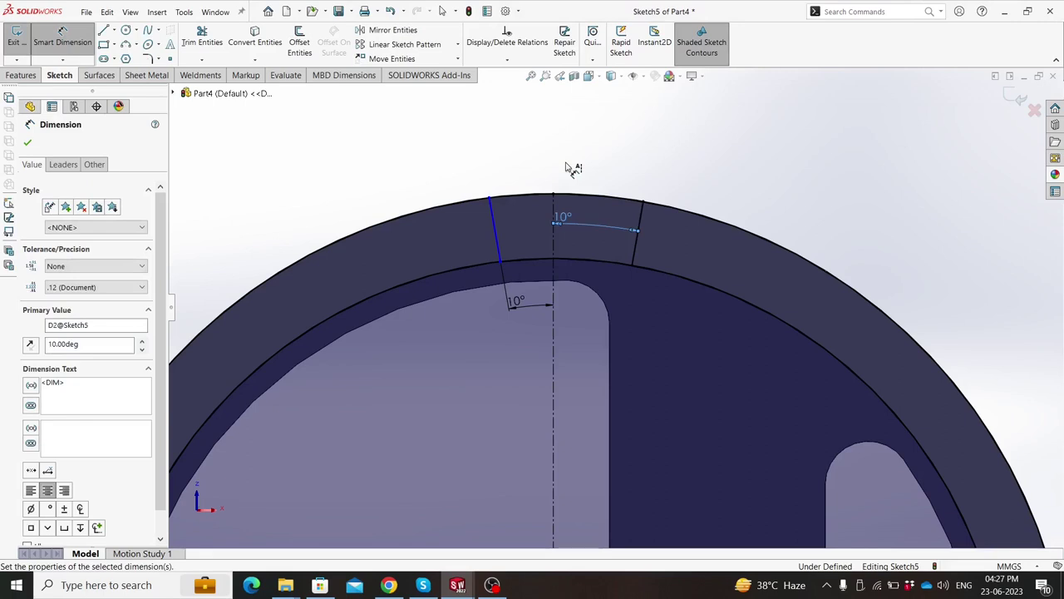
{"action": "key", "text": "Escape"}
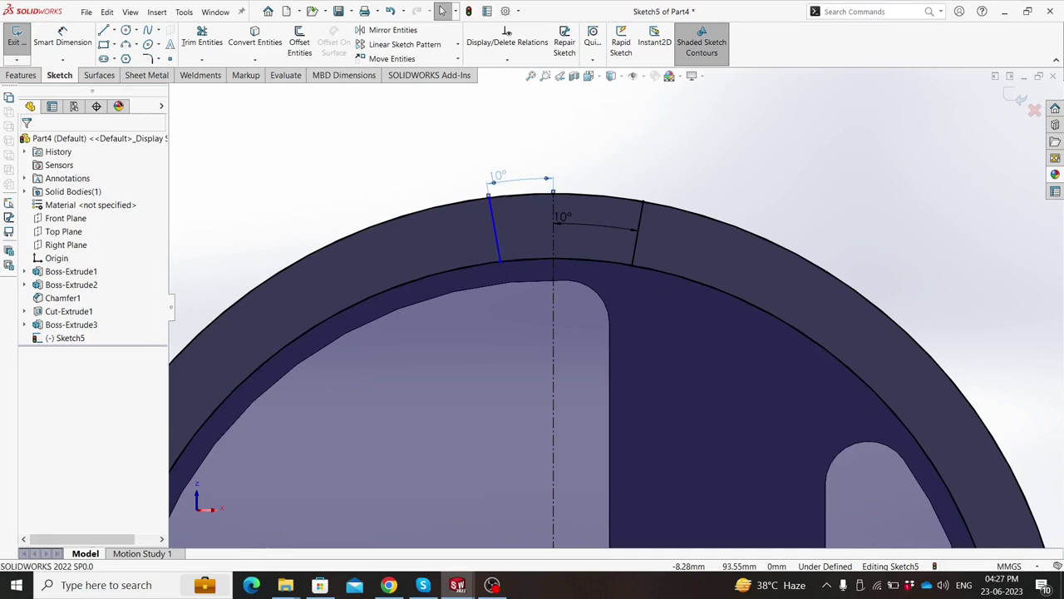
Step: Select the left slanted rim line for removal
{"action": "left_click", "coordinate": [497, 177]}
{"action": "left_click", "coordinate": [451, 233]}
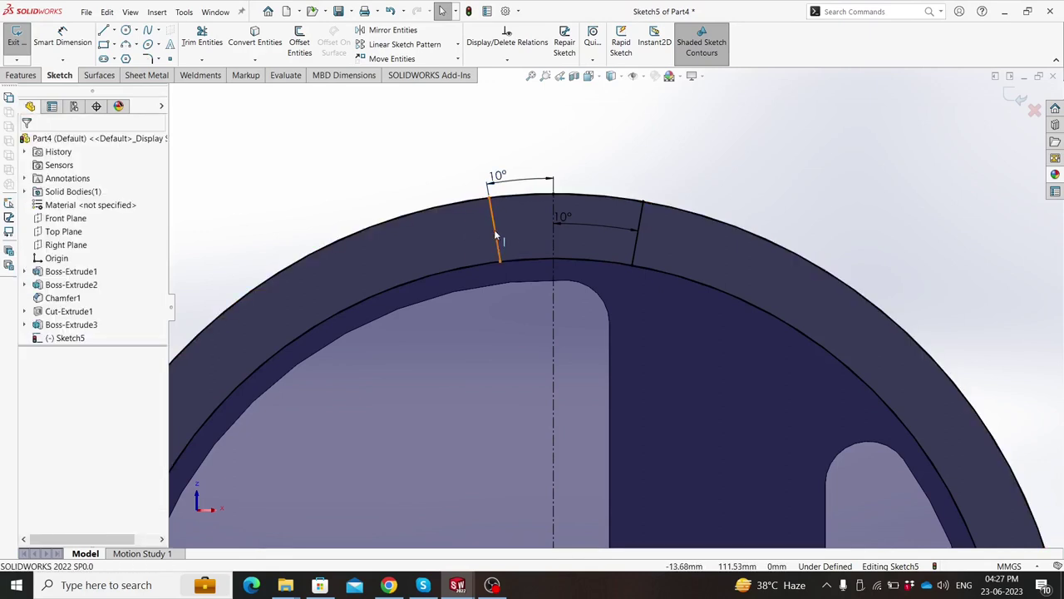
{"action": "left_click", "coordinate": [495, 236]}
Step: Delete the left slanted line and its dimension, then cancel an attempted mirror of the right line
{"action": "key", "text": "Delete"}
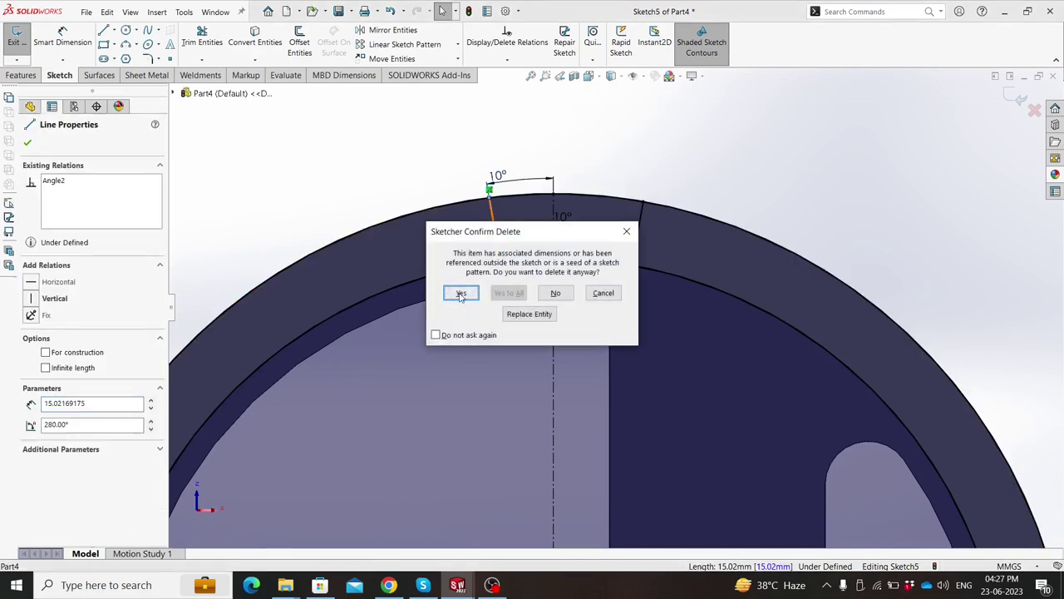
{"action": "left_click", "coordinate": [460, 293]}
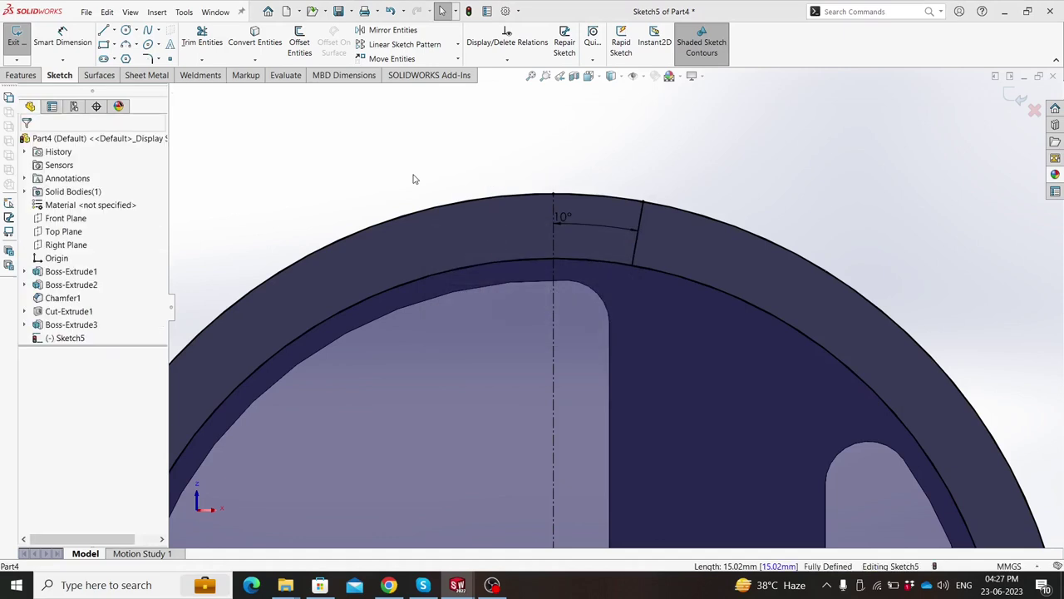
{"action": "left_click", "coordinate": [391, 30]}
{"action": "left_click", "coordinate": [636, 238]}
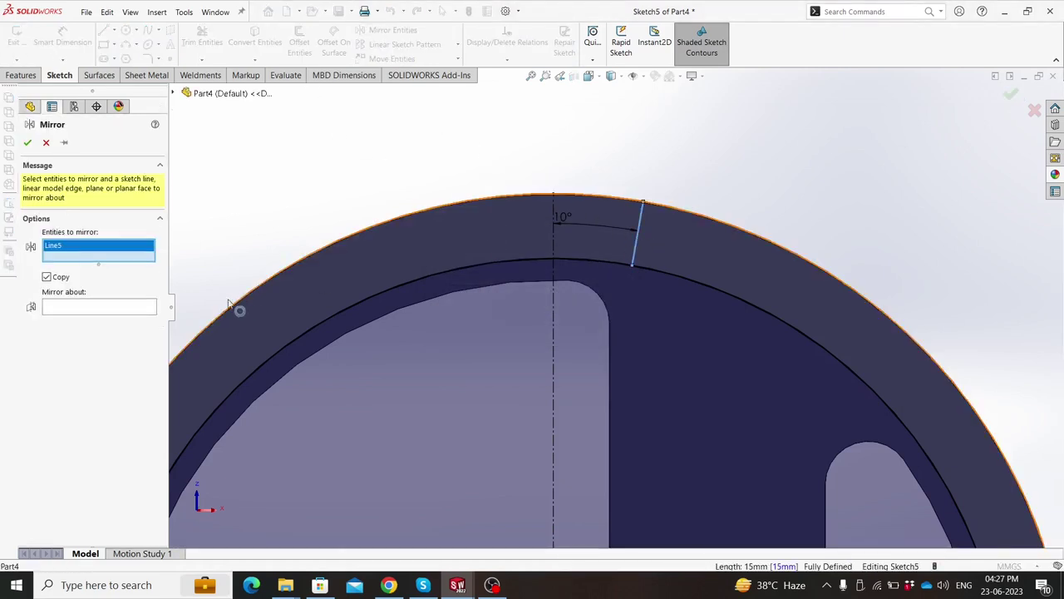
{"action": "left_click", "coordinate": [124, 308]}
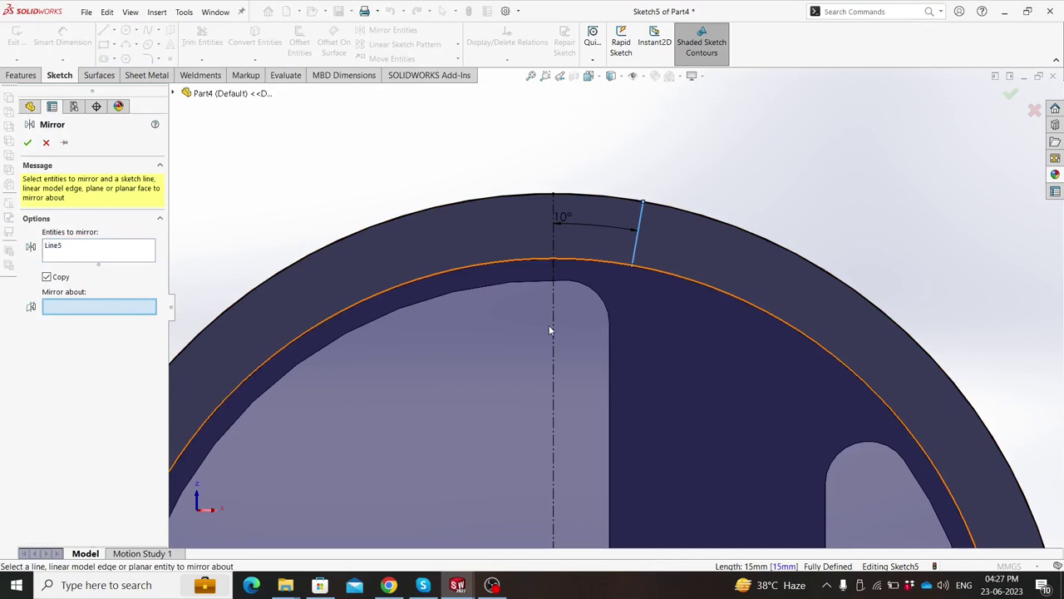
{"action": "key", "text": "Escape"}
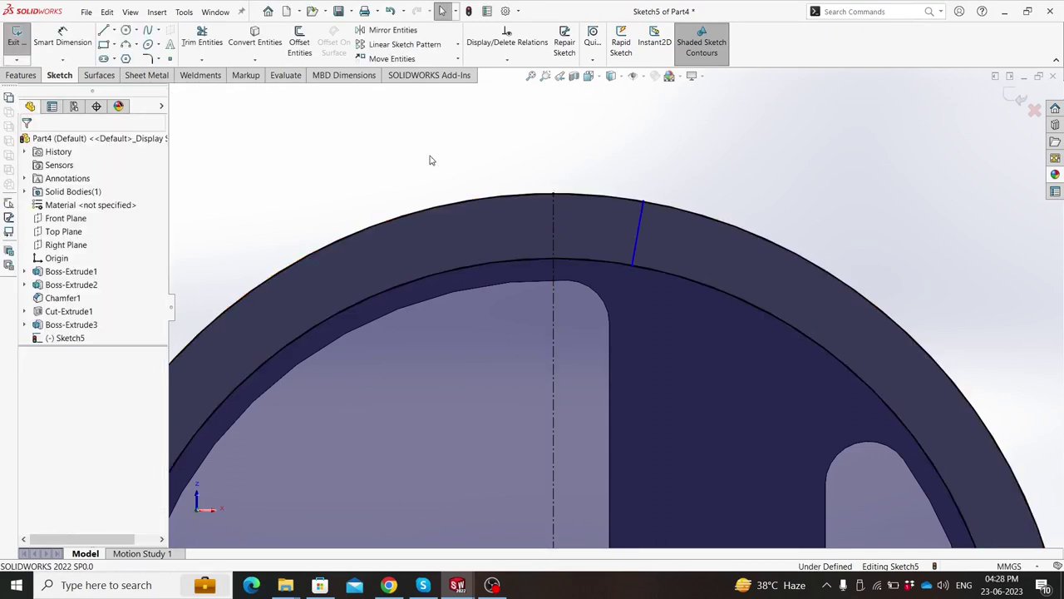
Step: Draw a new line left of the centerline from the outer rim to the inner arc
{"action": "left_click", "coordinate": [494, 213]}
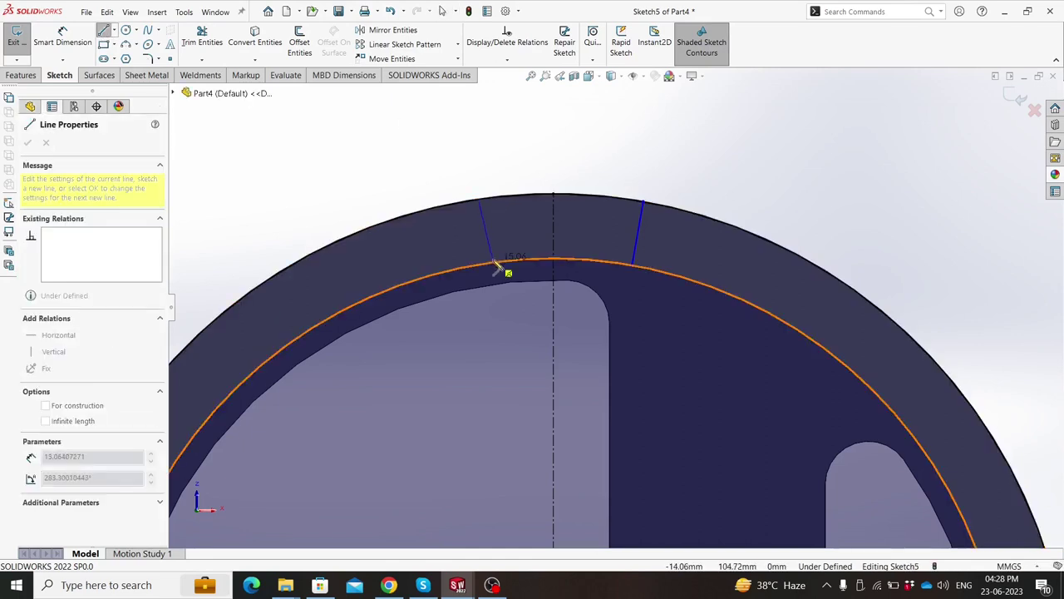
{"action": "left_click", "coordinate": [495, 266]}
{"action": "key", "text": "Escape"}
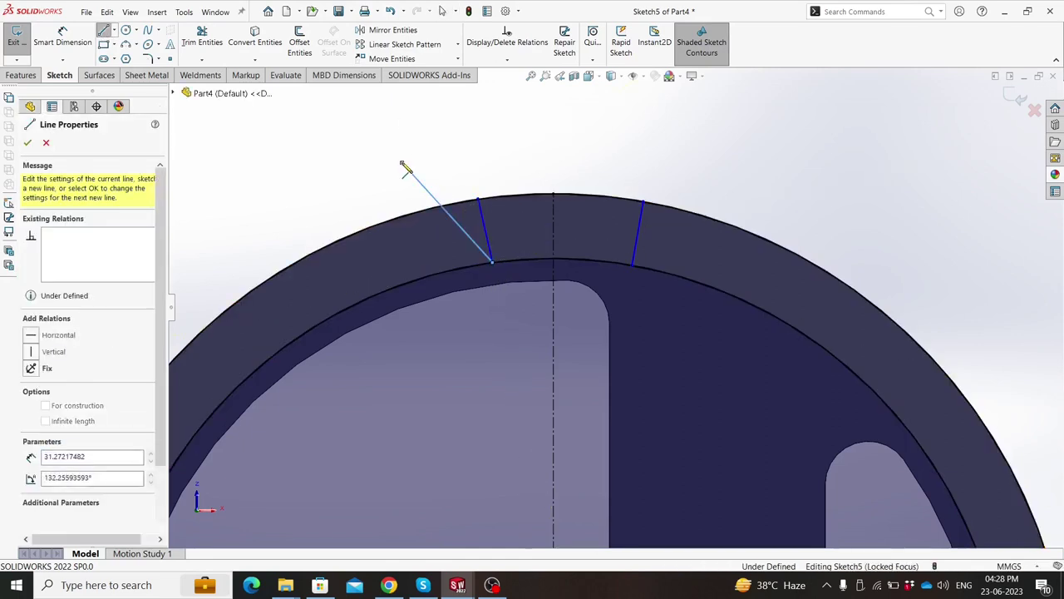
{"action": "key", "text": "Escape"}
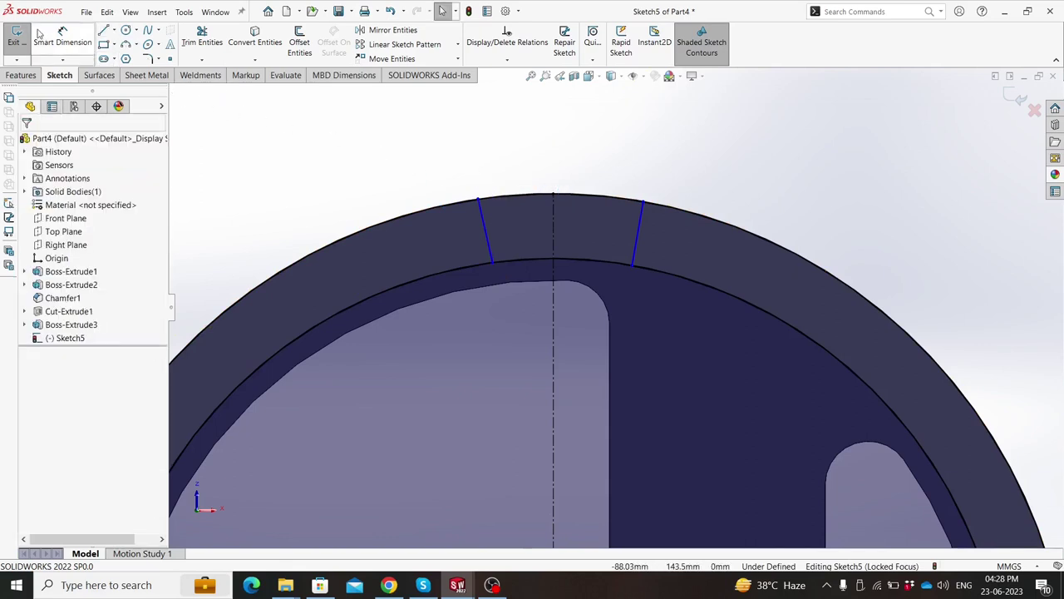
Step: Dimension the two lines' lower endpoints 16 mm apart
{"action": "left_click", "coordinate": [62, 37]}
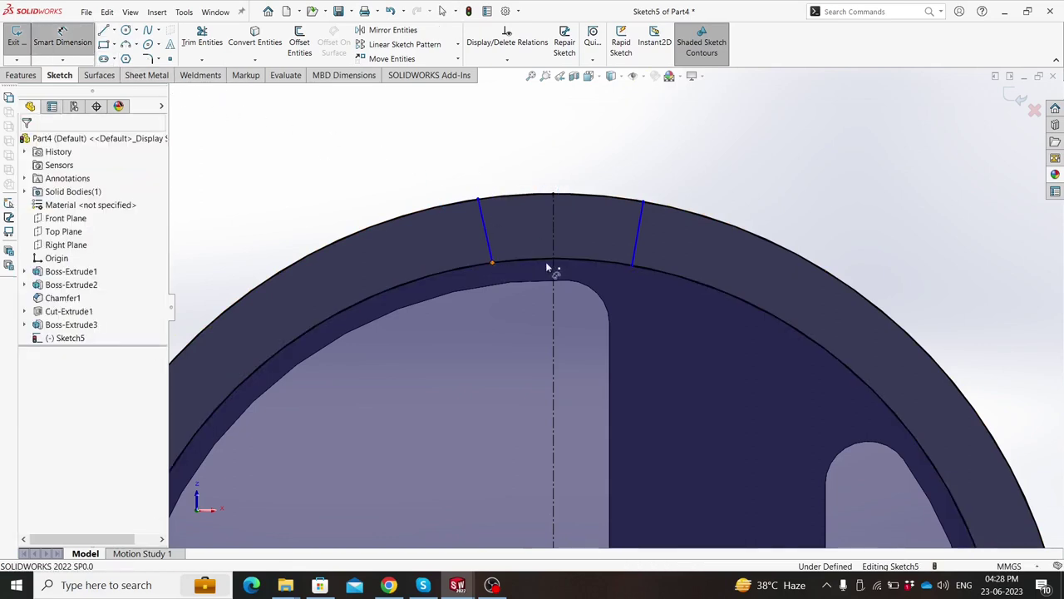
{"action": "left_click", "coordinate": [632, 264]}
{"action": "left_click", "coordinate": [492, 263]}
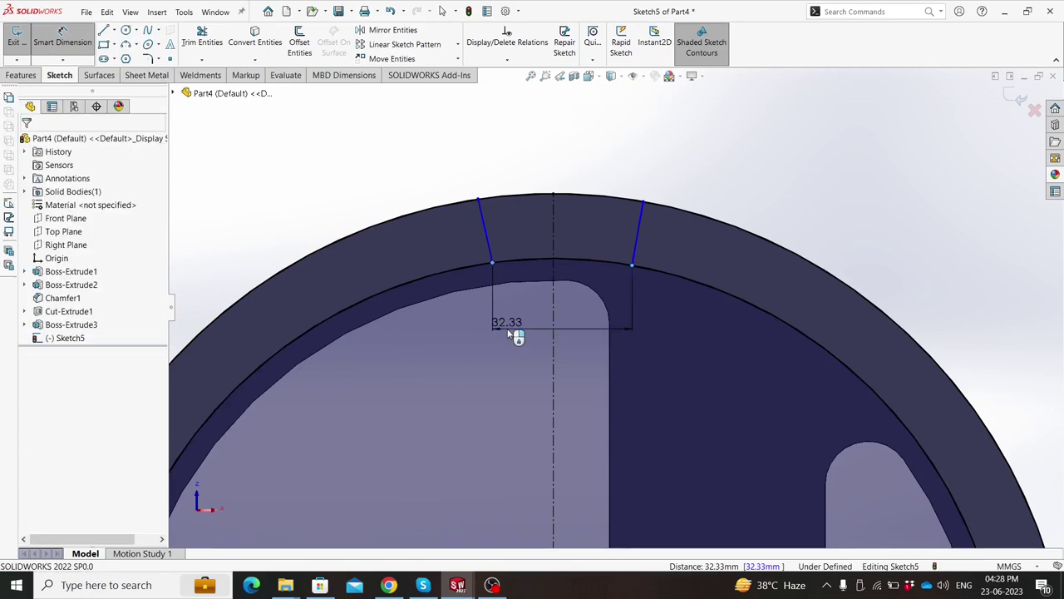
{"action": "left_click", "coordinate": [509, 331]}
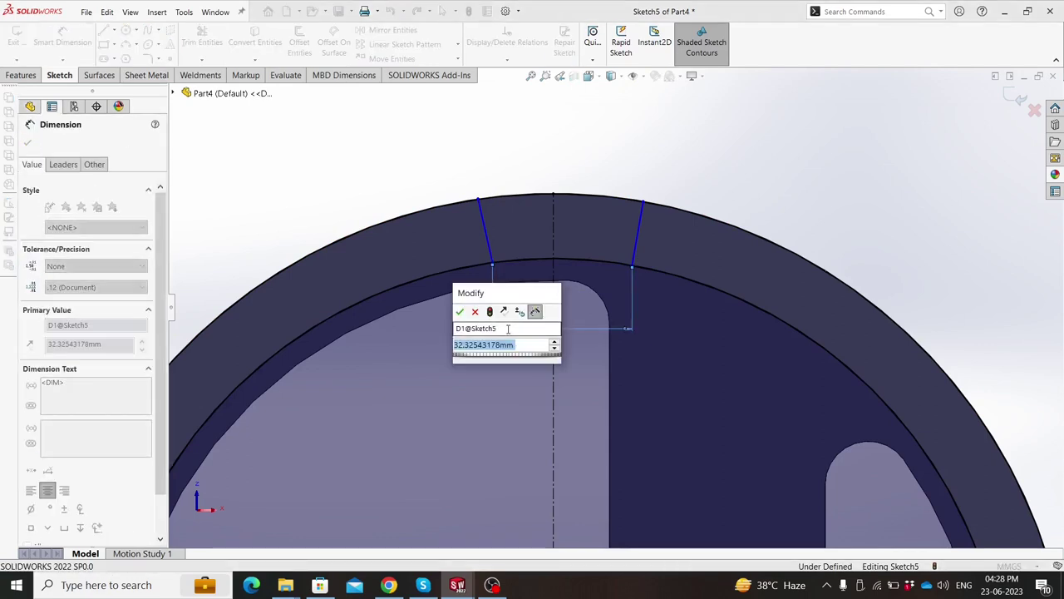
{"action": "type", "text": "16"}
{"action": "key", "text": "Return"}
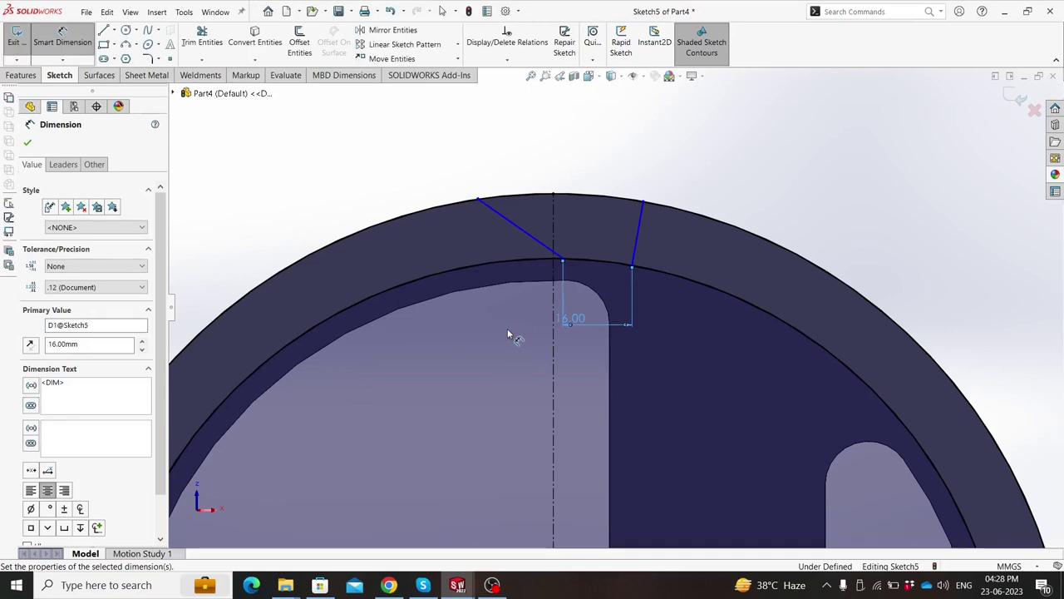
{"action": "key", "text": "Escape"}
{"action": "key", "text": "Escape"}
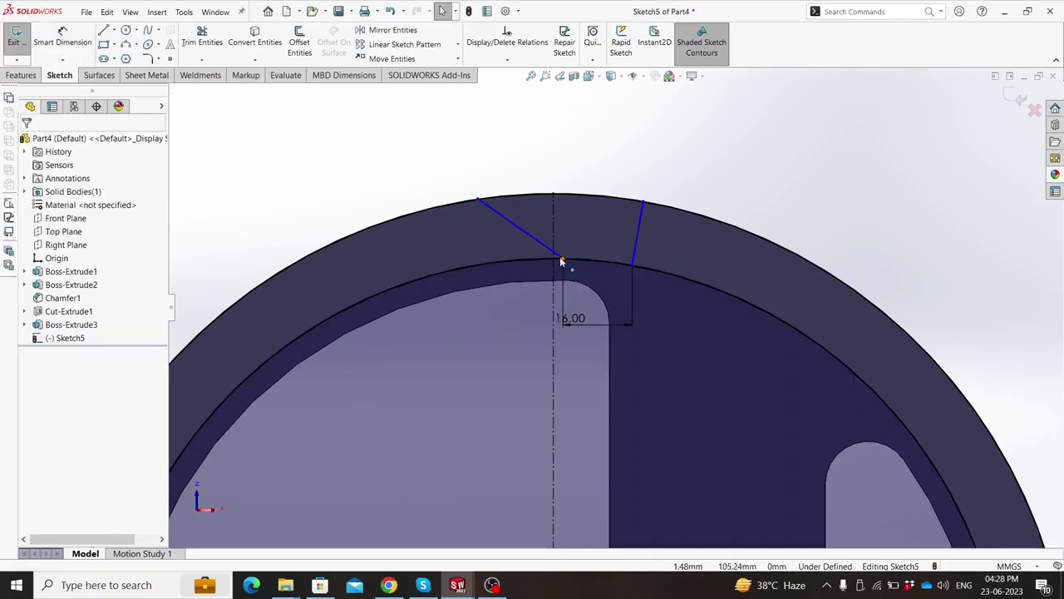
Step: Drag the new line's endpoints along the arcs so it spans both rims
{"action": "left_click_drag", "start_coordinate": [562, 262], "coordinate": [515, 259]}
{"action": "left_click", "coordinate": [388, 174]}
{"action": "left_click_drag", "start_coordinate": [477, 202], "coordinate": [502, 197]}
{"action": "left_click", "coordinate": [443, 169]}
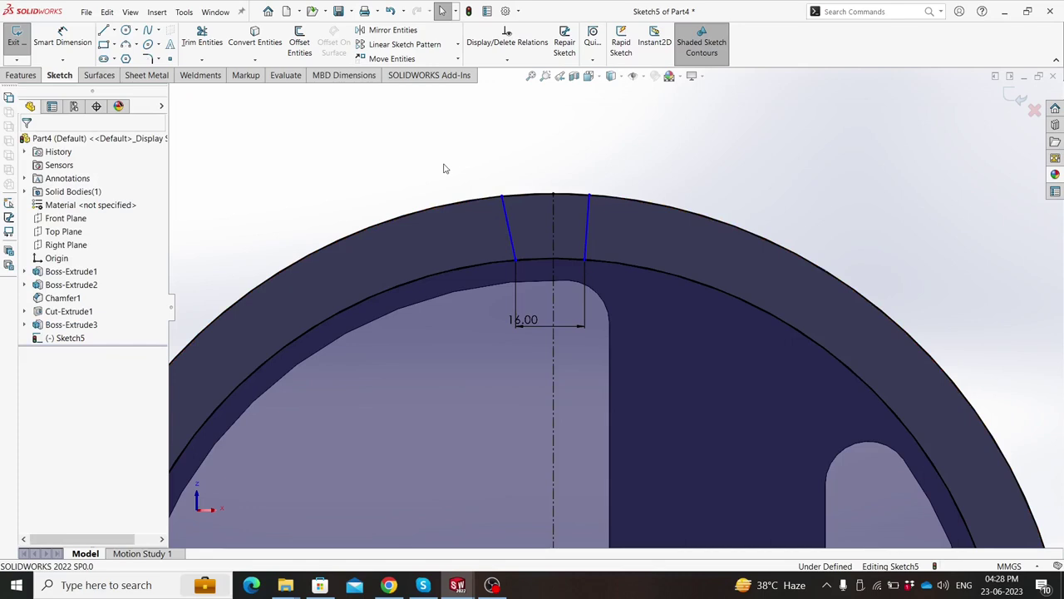
Step: Dimension the width between the two lines' top endpoints as 21.60 mm
{"action": "left_click", "coordinate": [60, 46]}
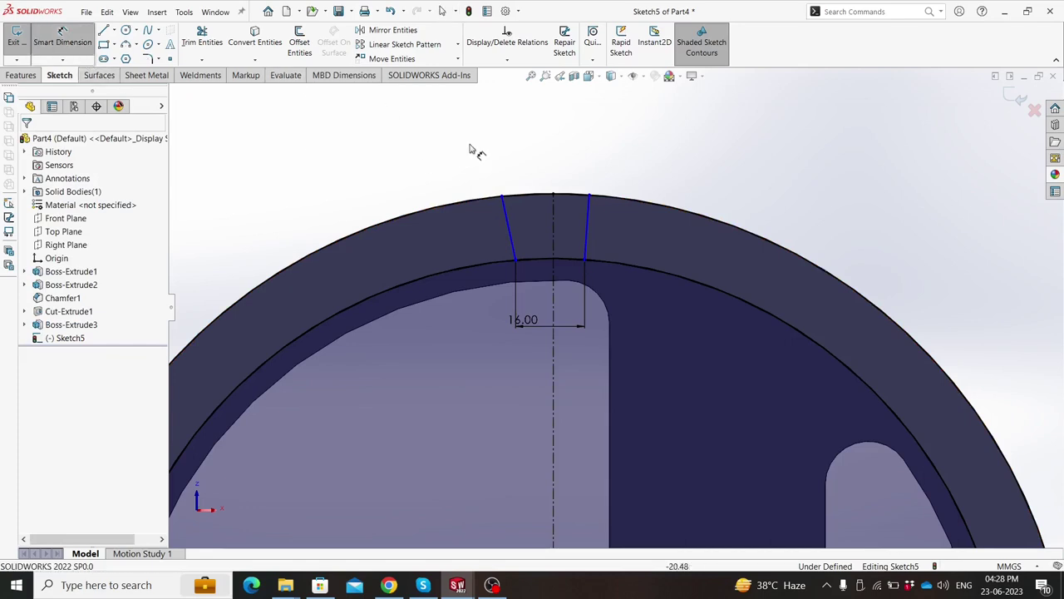
{"action": "left_click", "coordinate": [502, 197]}
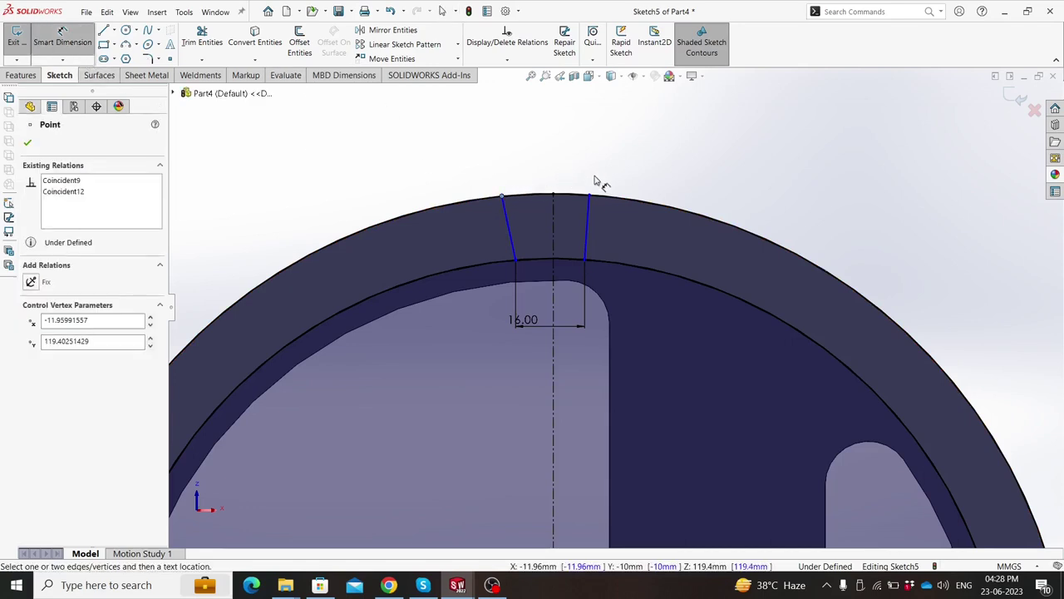
{"action": "left_click", "coordinate": [590, 197]}
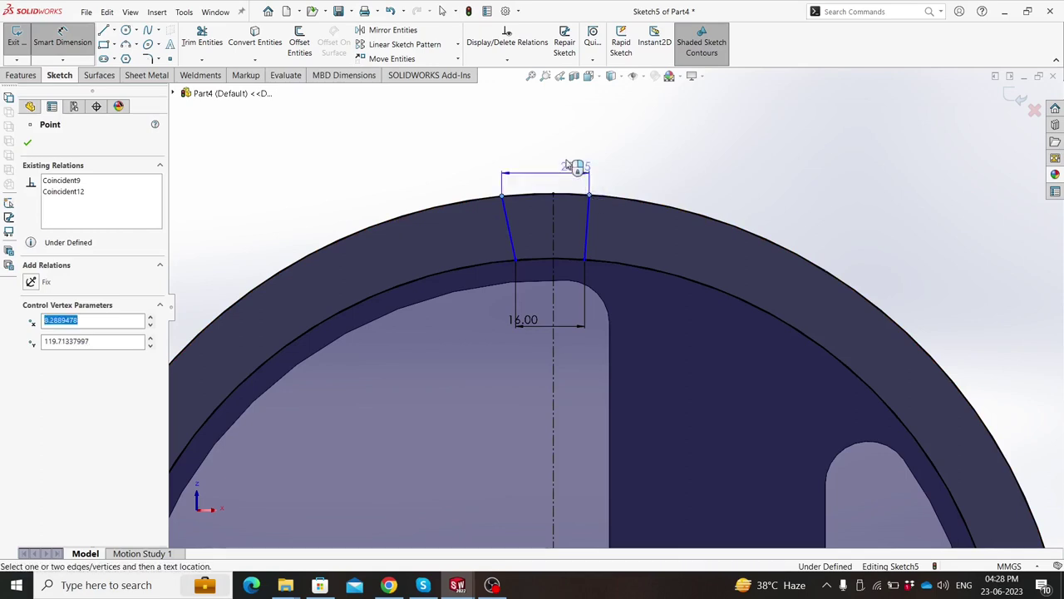
{"action": "left_click", "coordinate": [555, 149]}
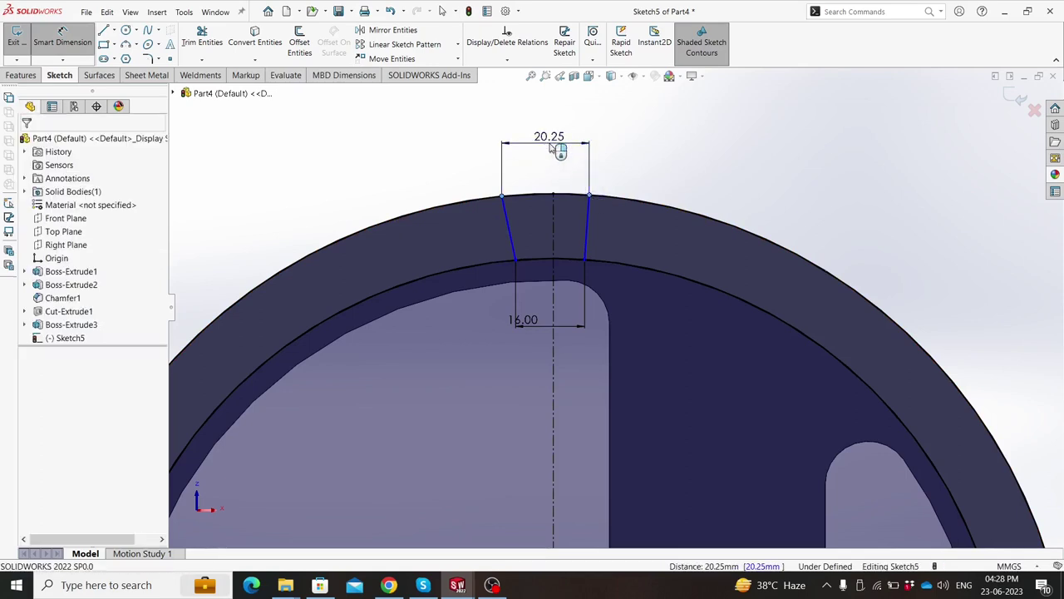
{"action": "left_click", "coordinate": [550, 147]}
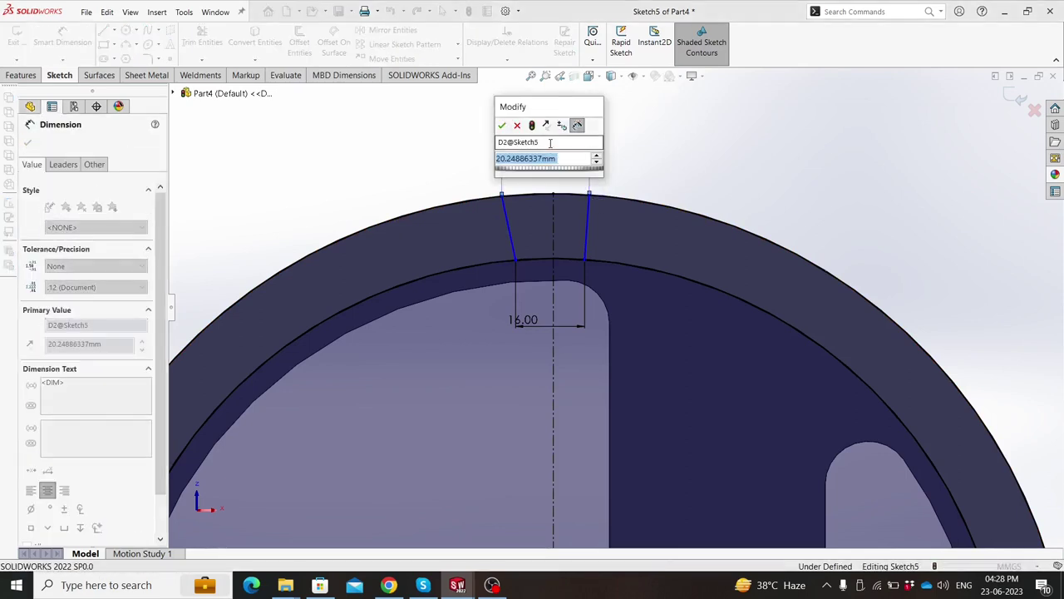
{"action": "type", "text": "21.6"}
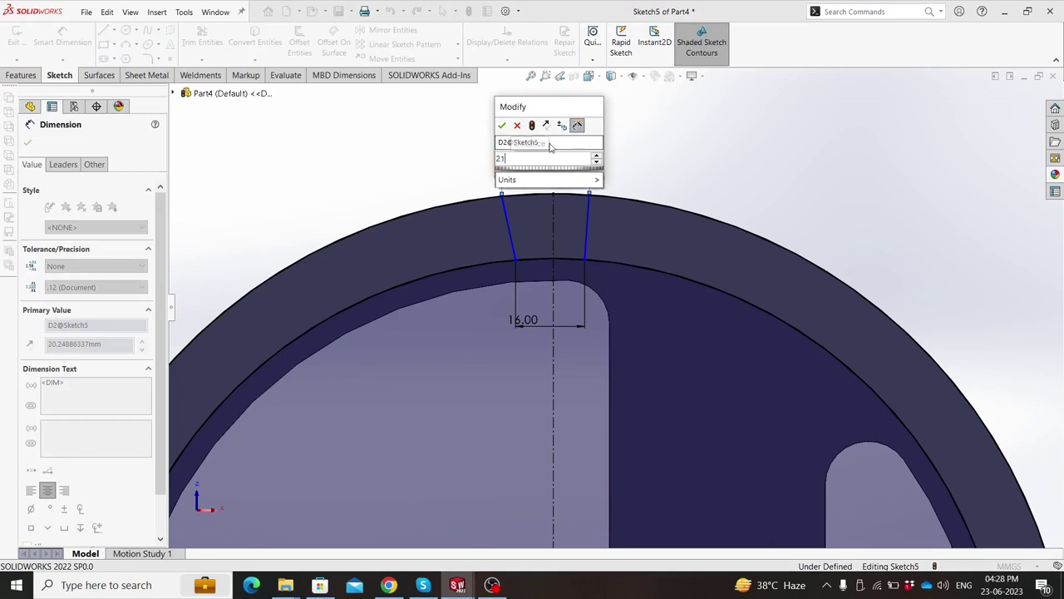
{"action": "key", "text": "Return"}
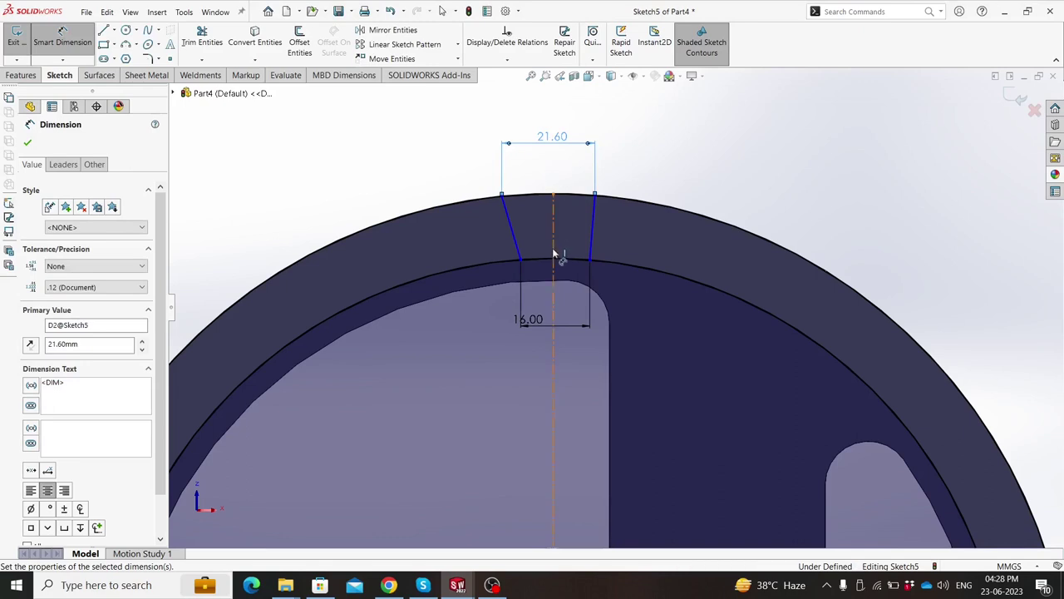
Step: Dimension the left line's lower endpoint 8.00 mm from the centerline
{"action": "left_click", "coordinate": [521, 261]}
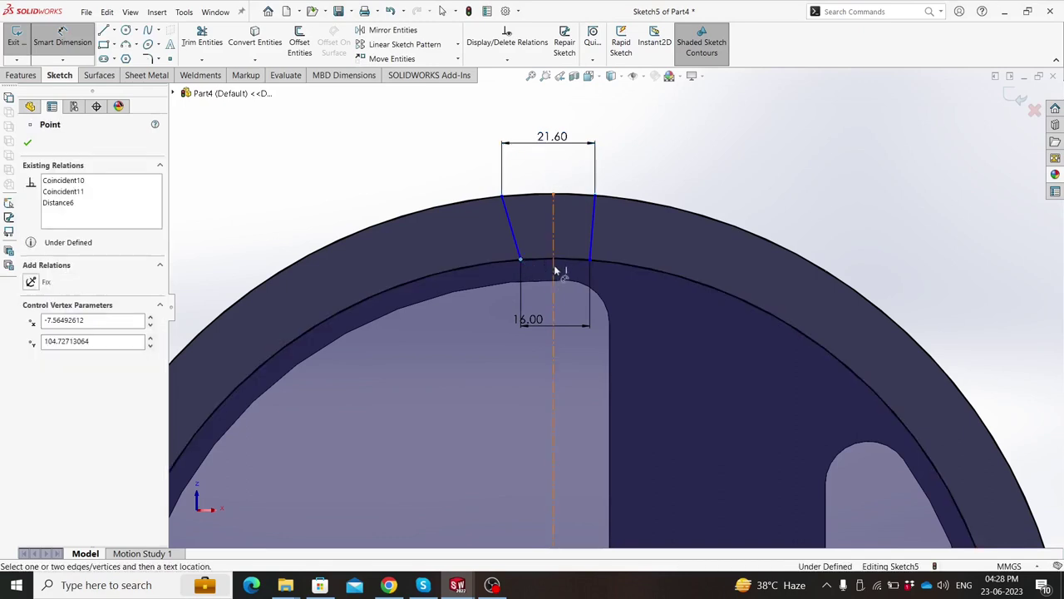
{"action": "left_click", "coordinate": [552, 316]}
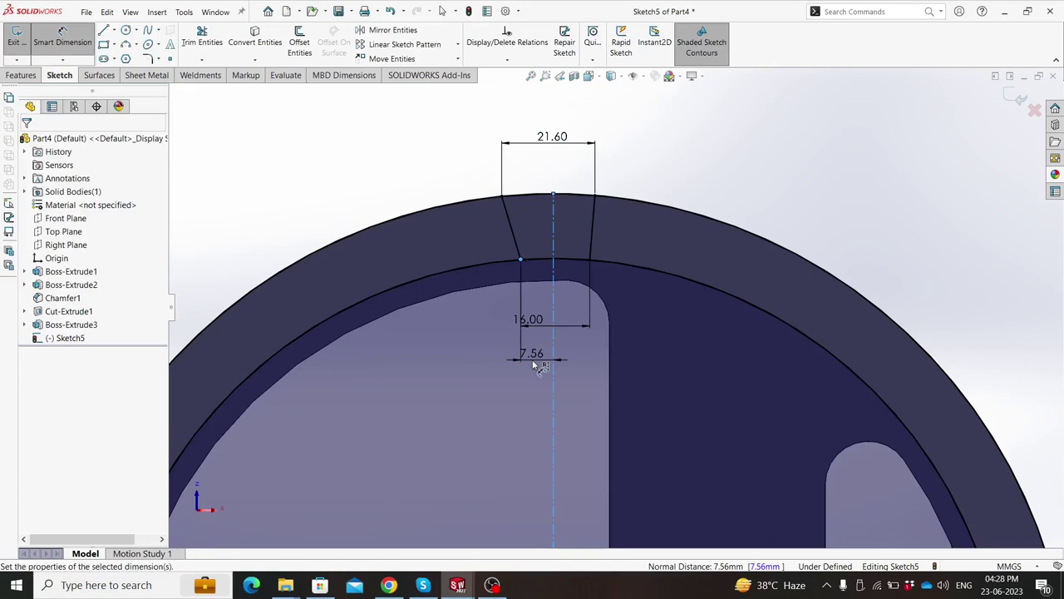
{"action": "left_click", "coordinate": [533, 365]}
{"action": "key", "text": "Return"}
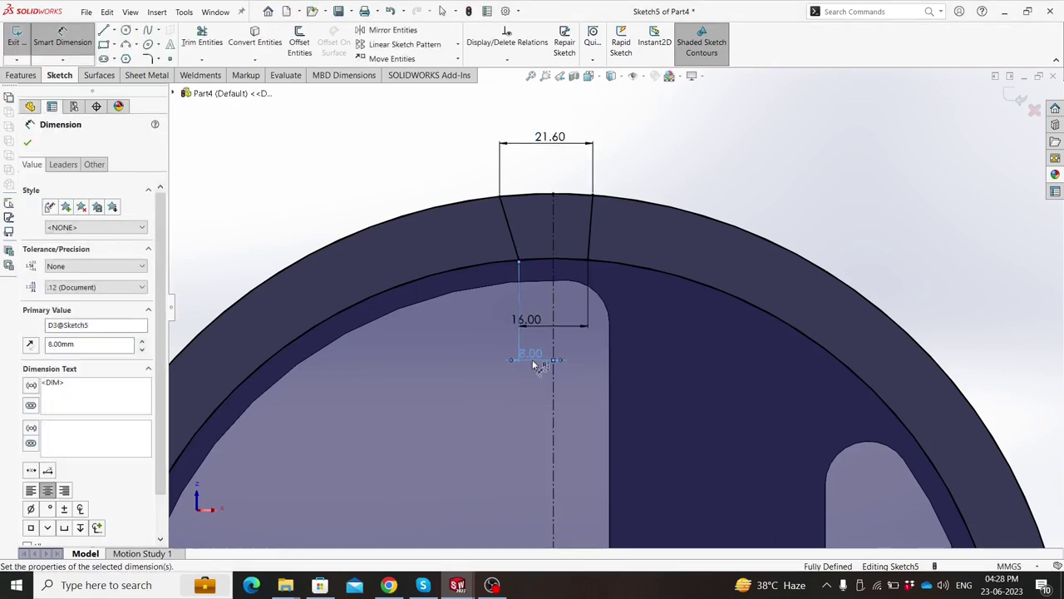
{"action": "key", "text": "Escape"}
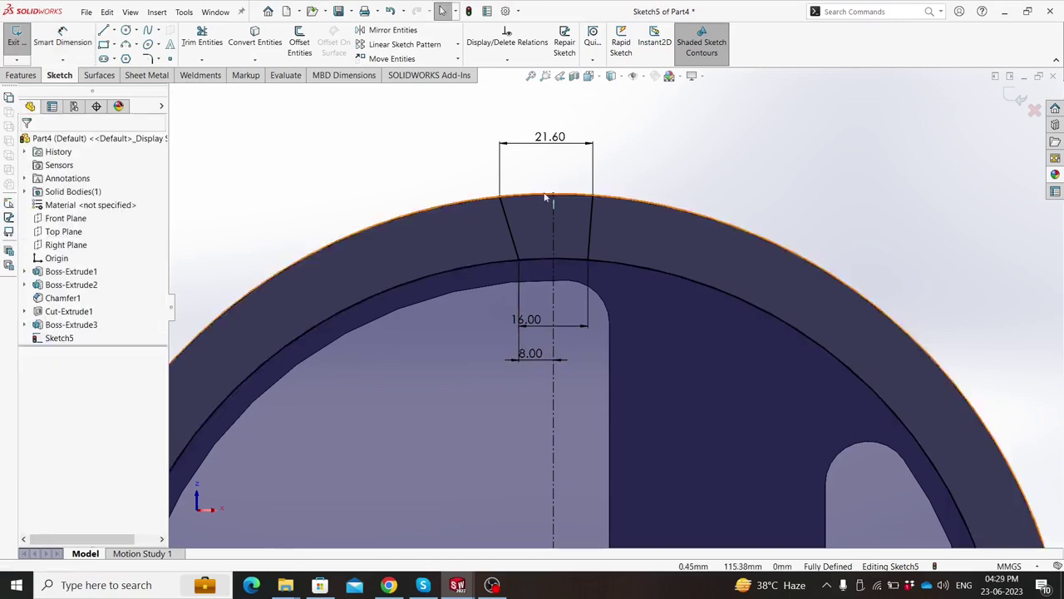
Step: Delete the 21.60 width and dimension the top-left corner 10.80 mm from the centerline
{"action": "left_click", "coordinate": [470, 143]}
{"action": "key", "text": "Delete"}
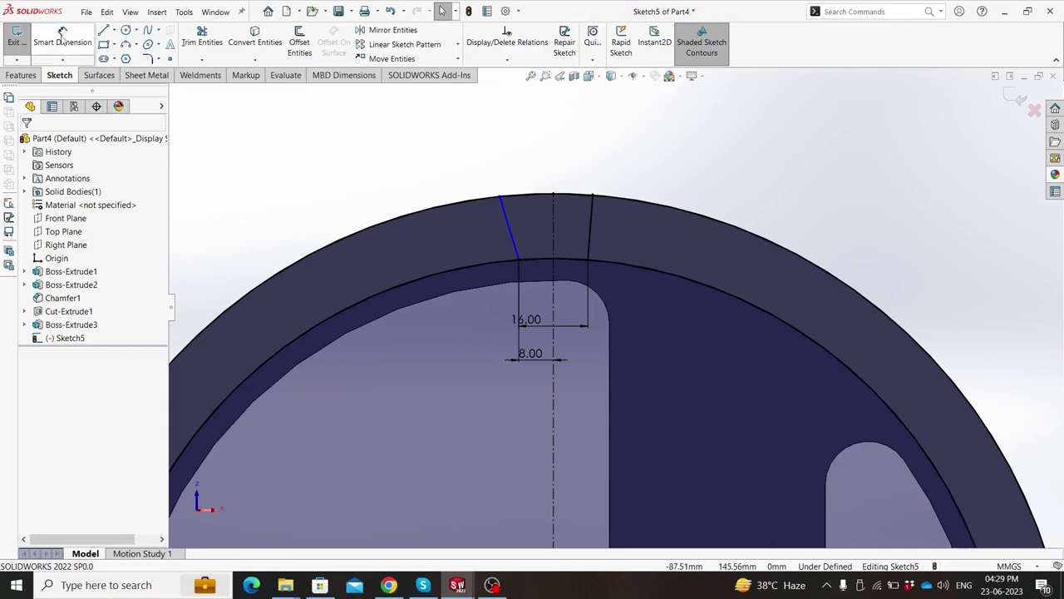
{"action": "left_click", "coordinate": [63, 34]}
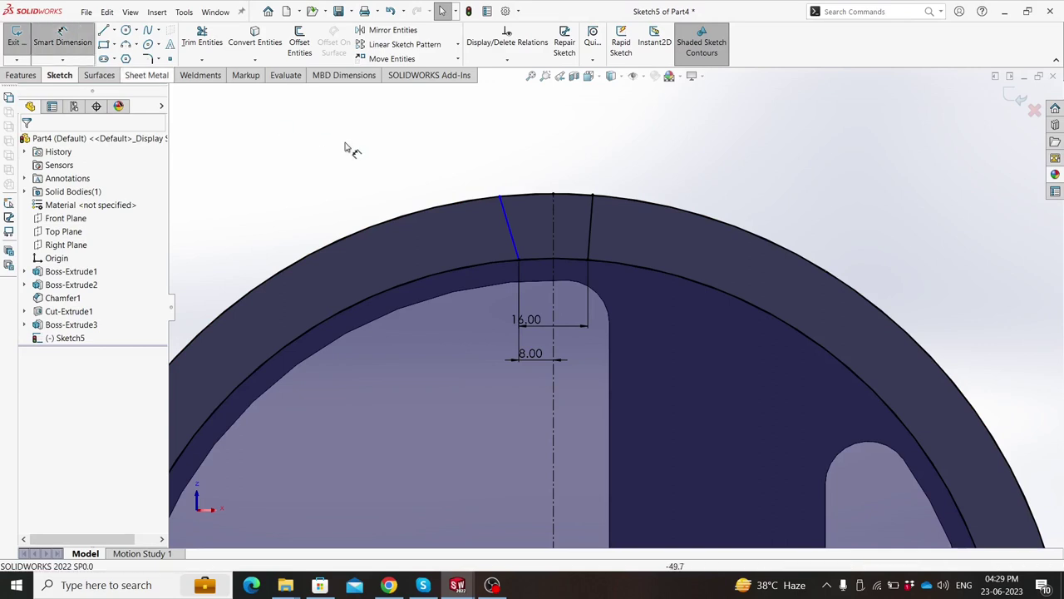
{"action": "left_click", "coordinate": [554, 194]}
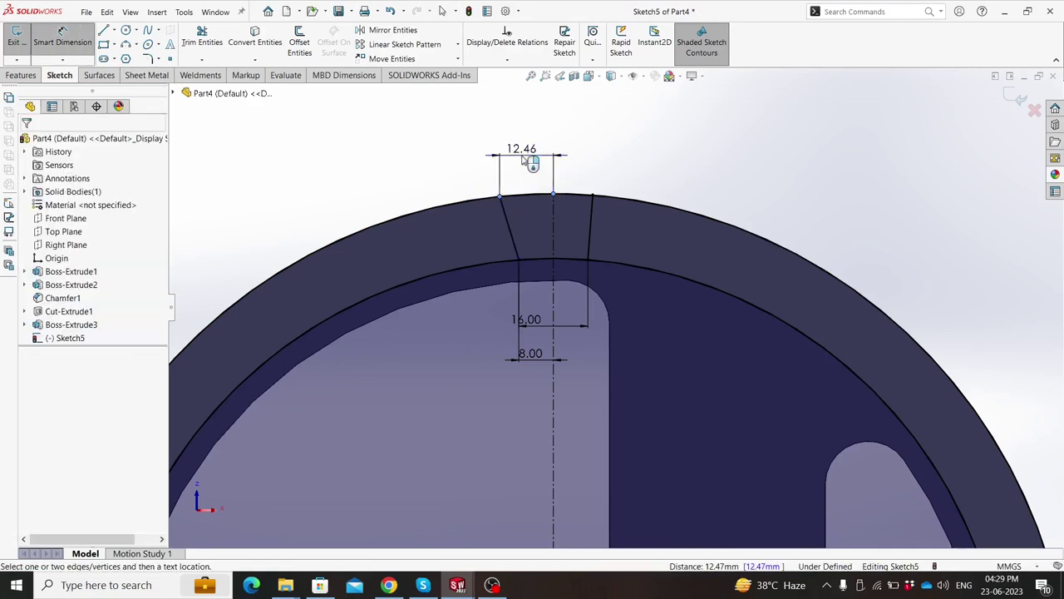
{"action": "left_click", "coordinate": [522, 158]}
{"action": "type", "text": "10.8"}
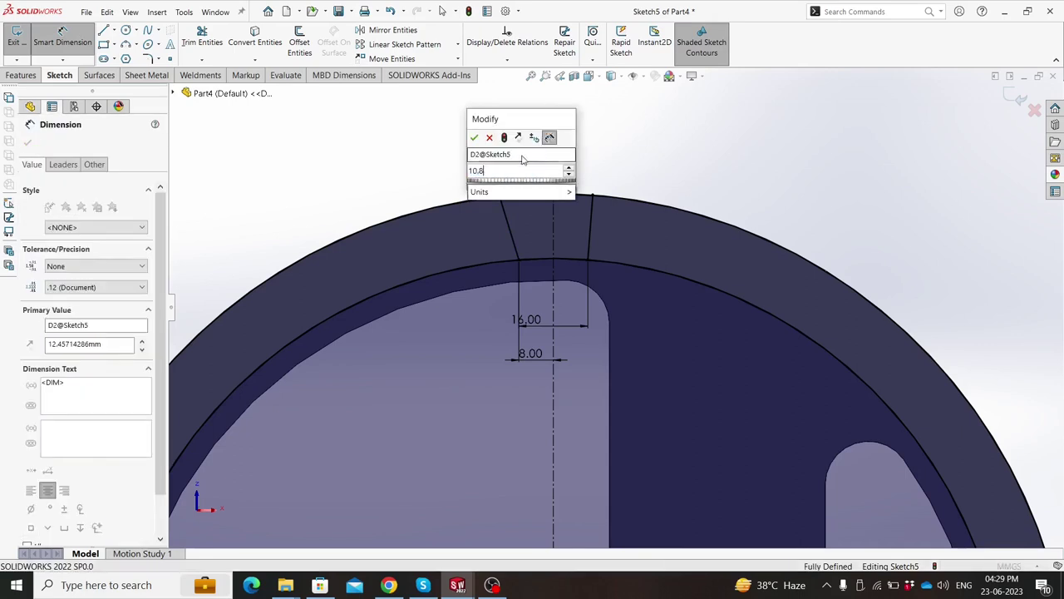
{"action": "key", "text": "Return"}
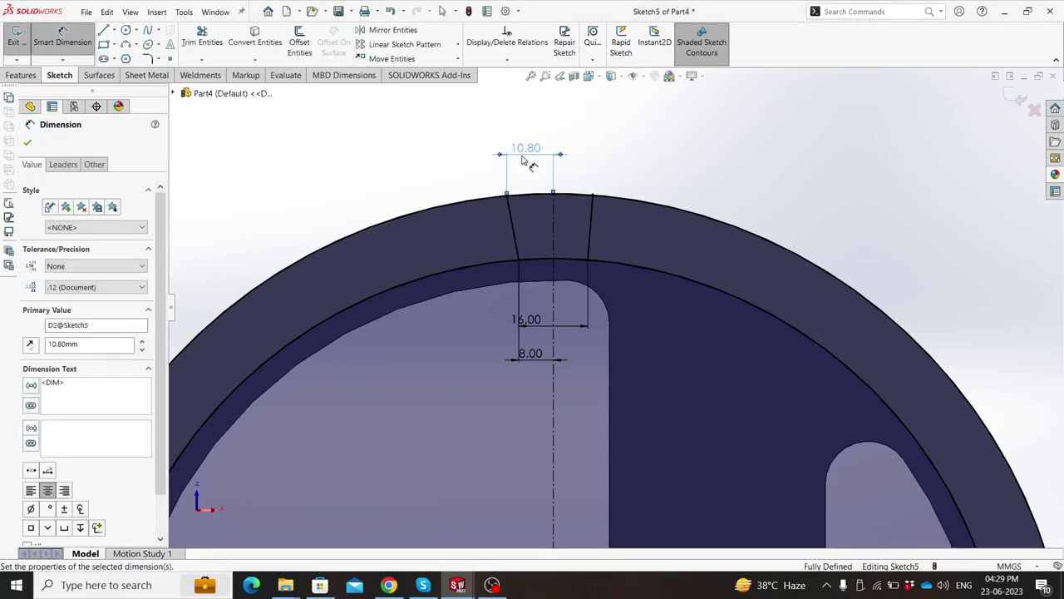
{"action": "key", "text": "Escape"}
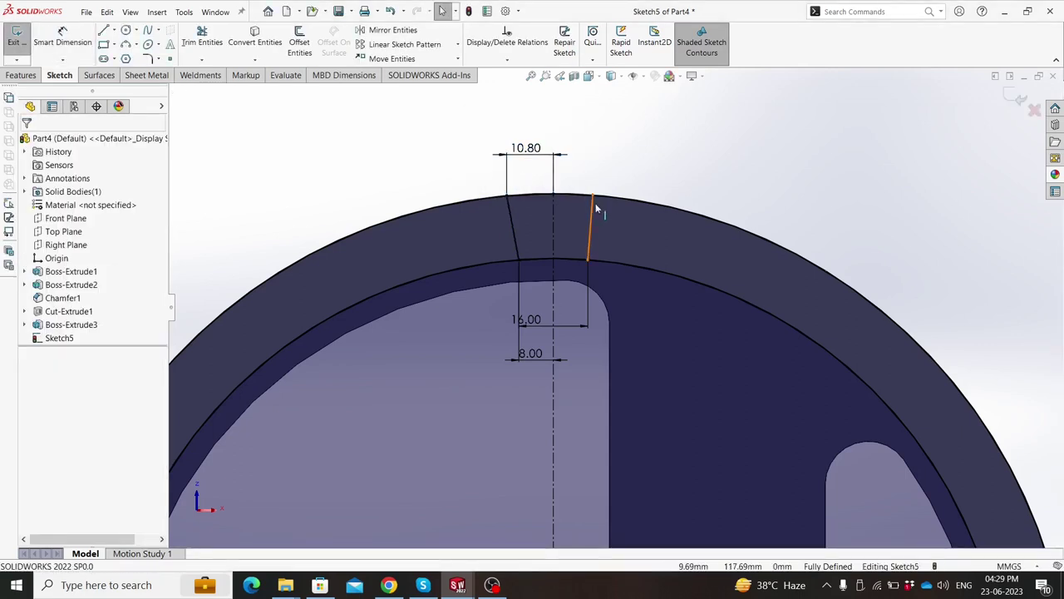
Step: Select the tooth's right side line to inspect it
{"action": "left_click", "coordinate": [596, 203]}
{"action": "key", "text": "Escape"}
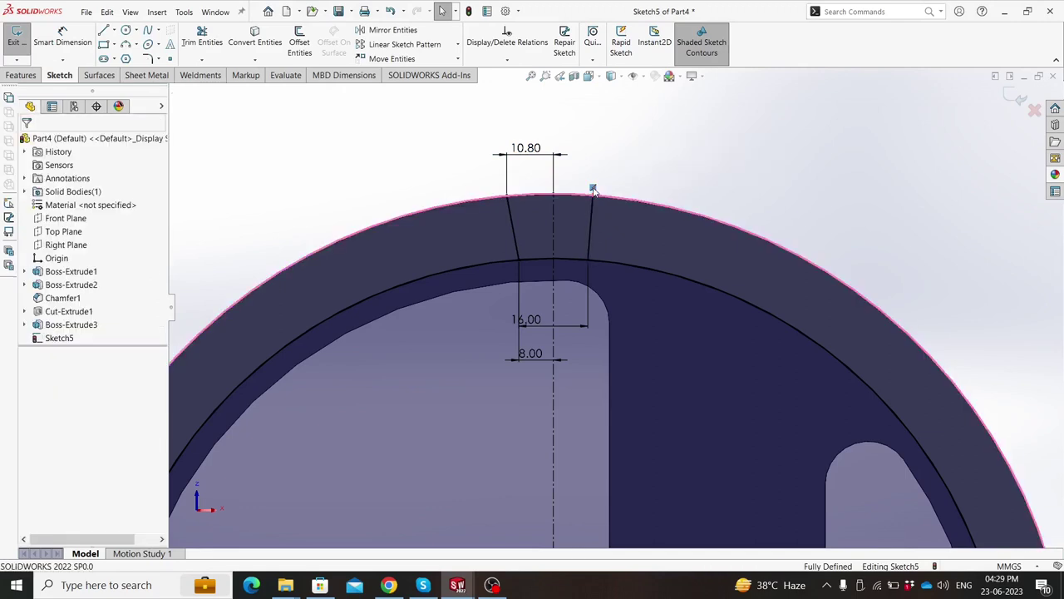
{"action": "left_click", "coordinate": [593, 190]}
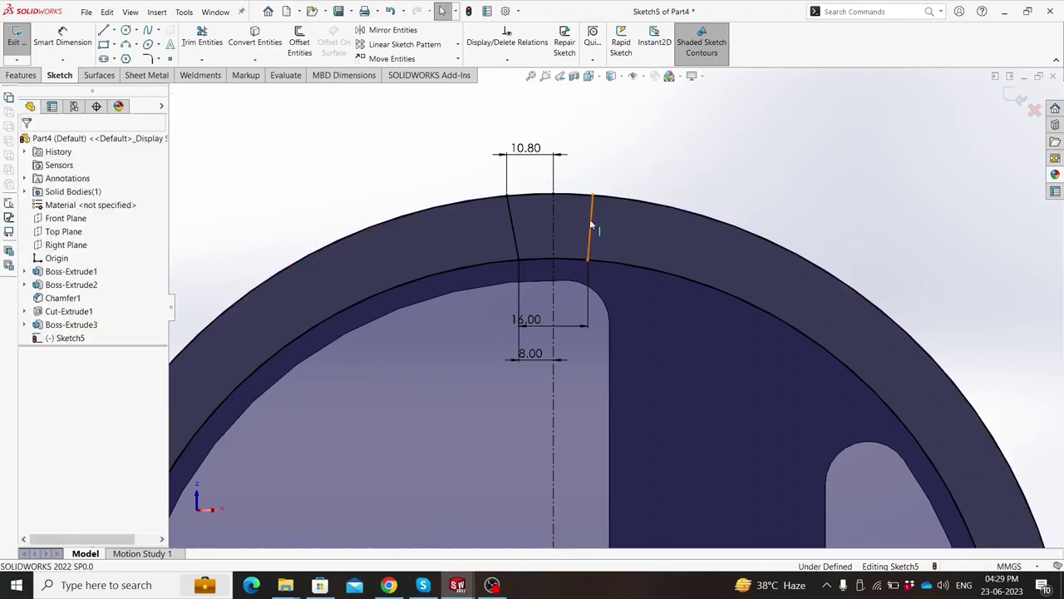
{"action": "left_click", "coordinate": [589, 223]}
{"action": "key", "text": "Escape"}
Step: Dimension the top-right corner 10.80 mm from the centerline
{"action": "left_click", "coordinate": [62, 38]}
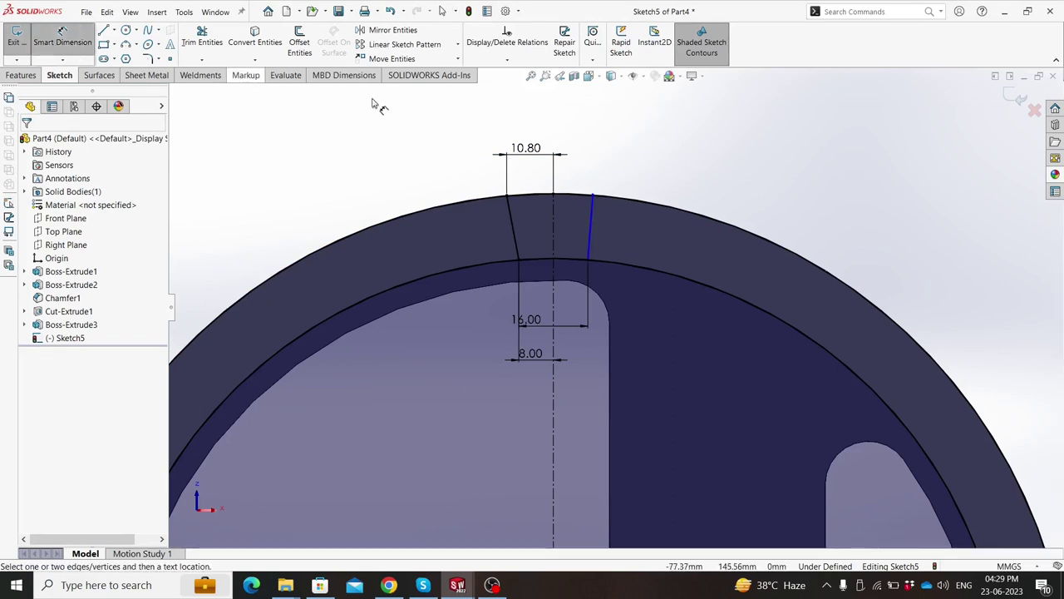
{"action": "left_click", "coordinate": [593, 196]}
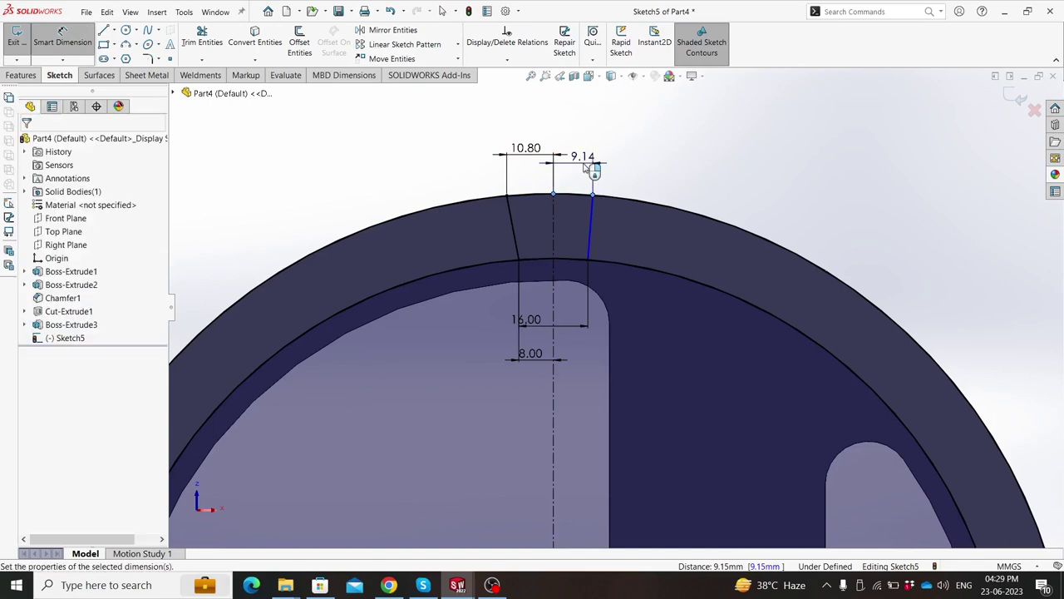
{"action": "left_click", "coordinate": [584, 168]}
{"action": "type", "text": "10.8"}
{"action": "key", "text": "Return"}
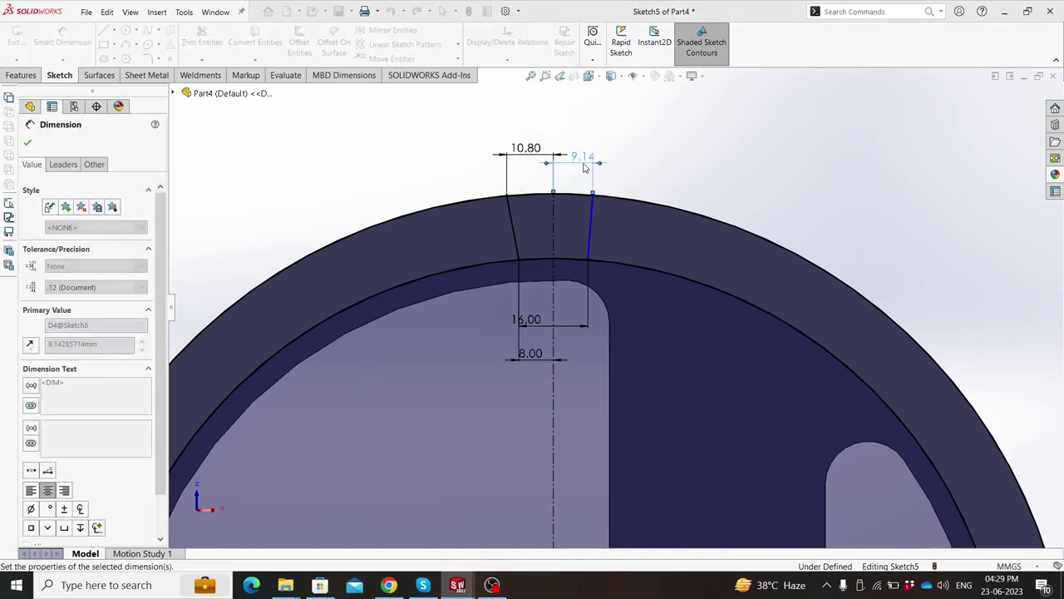
{"action": "key", "text": "Escape"}
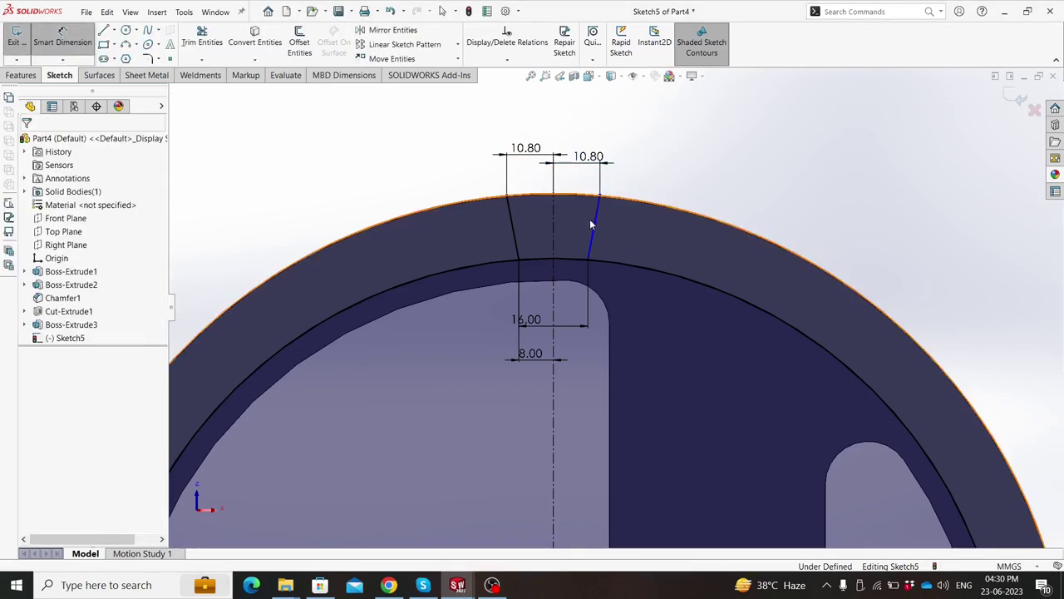
{"action": "key", "text": "Escape"}
{"action": "left_click", "coordinate": [195, 35]}
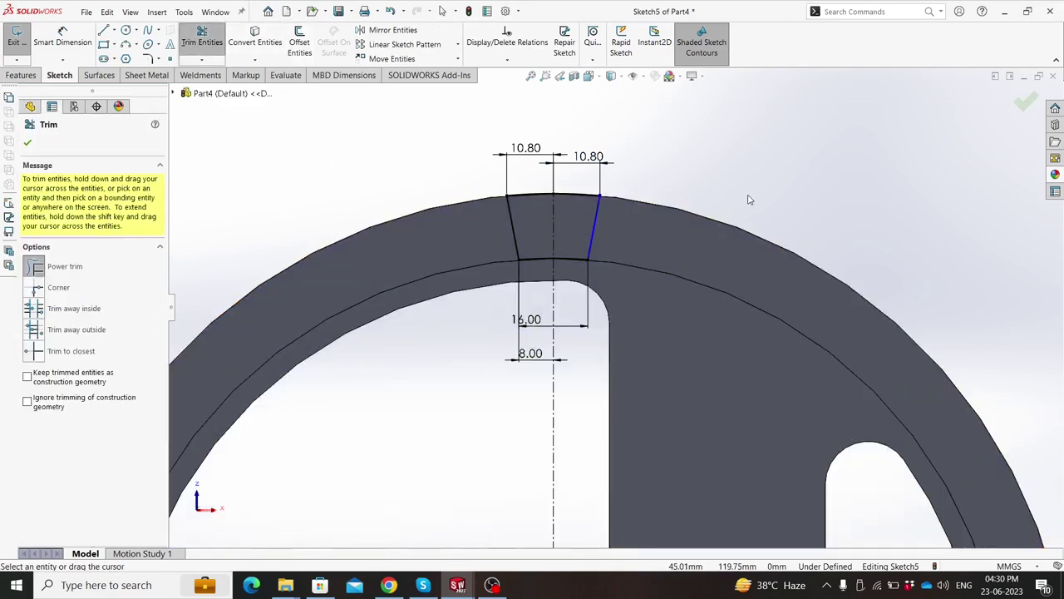
Step: Make the right line tangent at its lower endpoint and rebuild the model
{"action": "key", "text": "Escape"}
{"action": "left_click", "coordinate": [600, 197]}
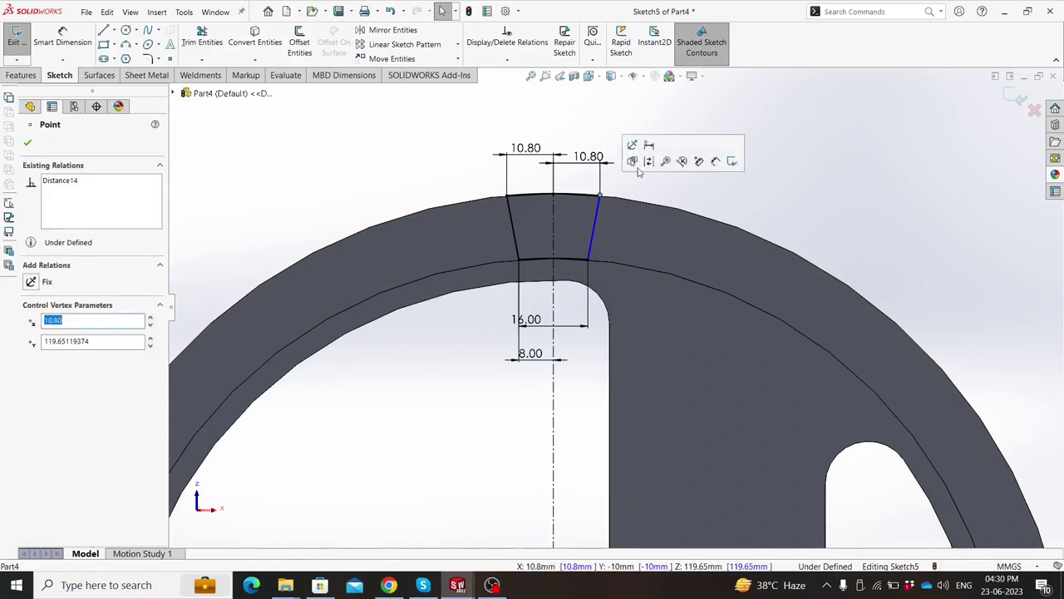
{"action": "key", "text": "Escape"}
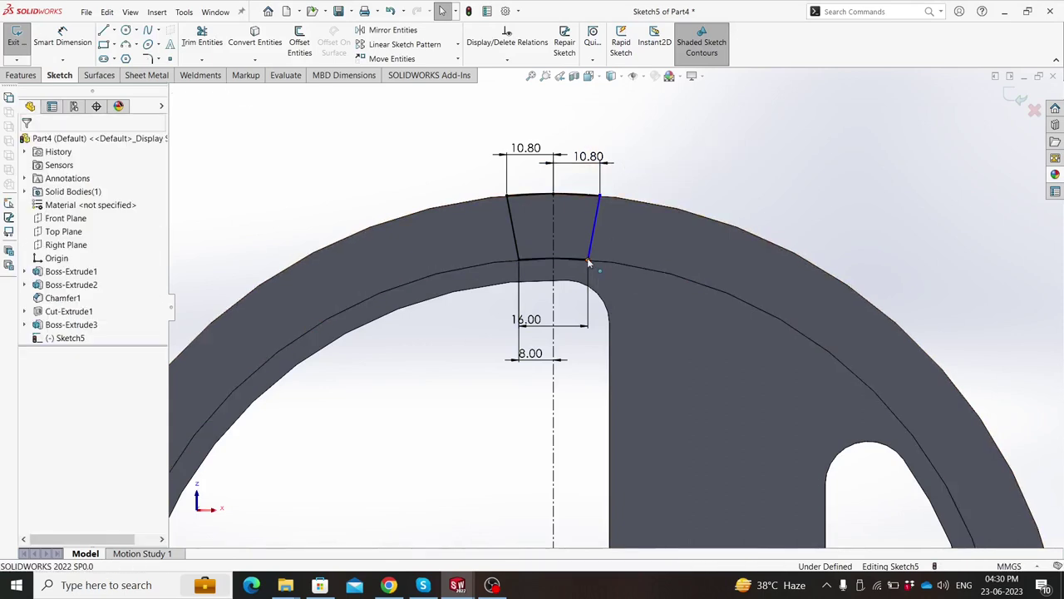
{"action": "left_click", "coordinate": [588, 260]}
{"action": "left_click", "coordinate": [618, 210]}
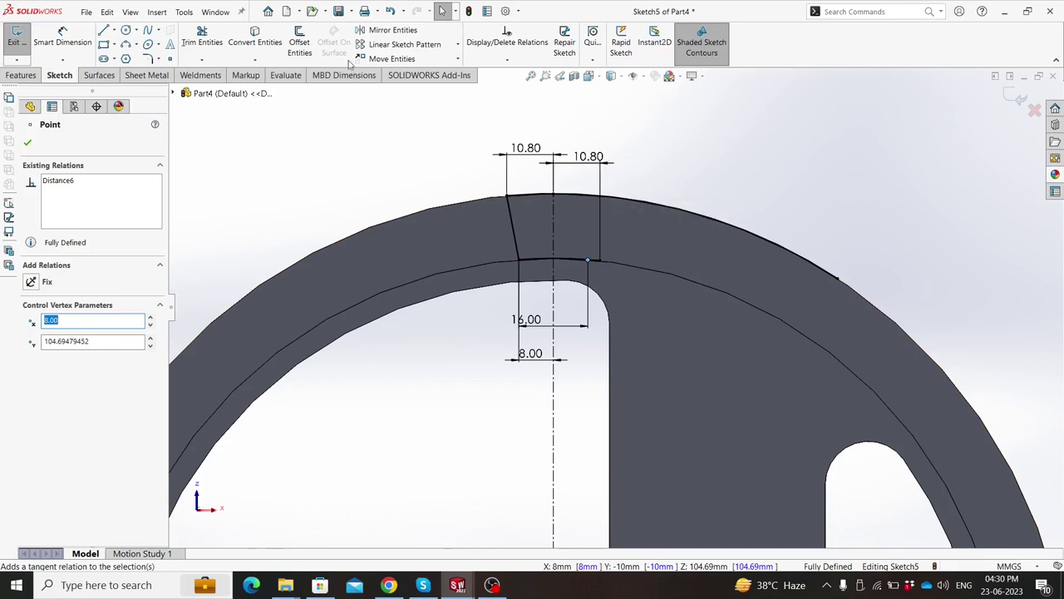
{"action": "left_click", "coordinate": [390, 11]}
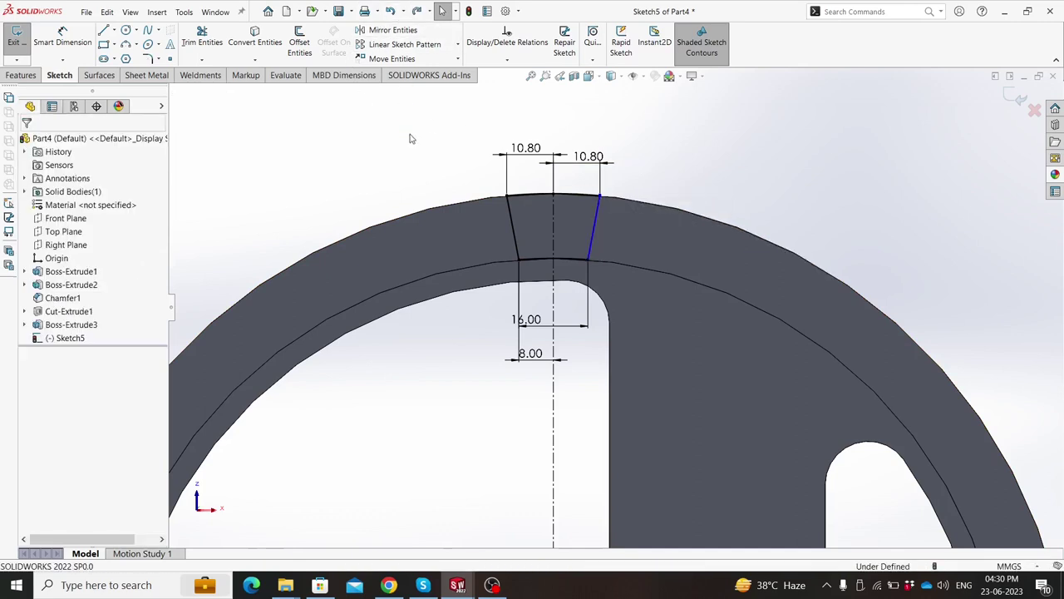
Step: Drag the right line's top endpoint onto the tooth's top-right corner on the outer arc
{"action": "scroll", "coordinate": [645, 244], "scroll_direction": "up", "scroll_amount": 3}
{"action": "scroll", "coordinate": [646, 244], "scroll_direction": "down", "scroll_amount": 3}
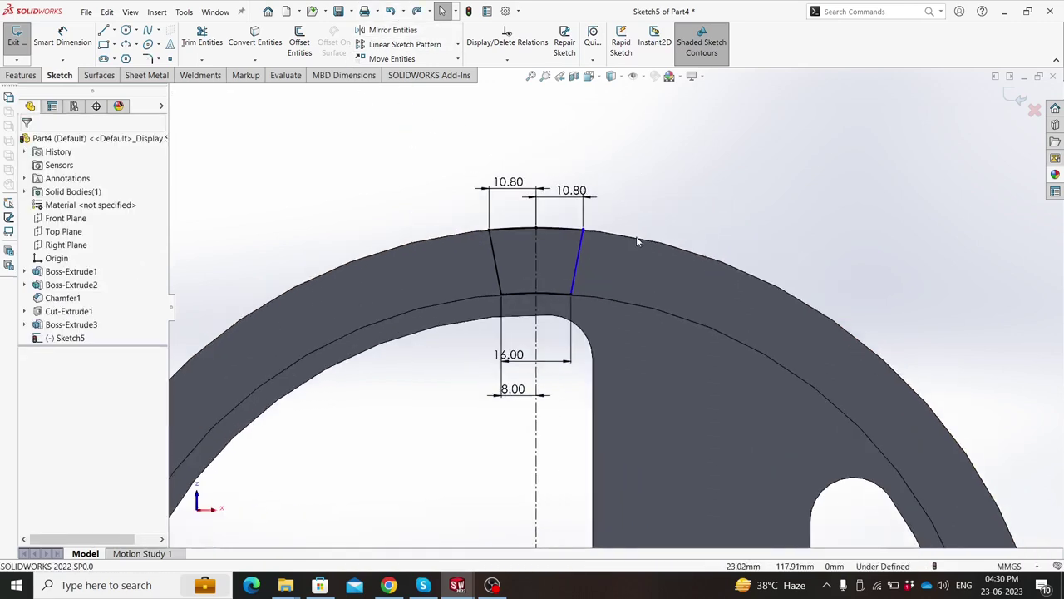
{"action": "scroll", "coordinate": [636, 248], "scroll_direction": "down", "scroll_amount": 2}
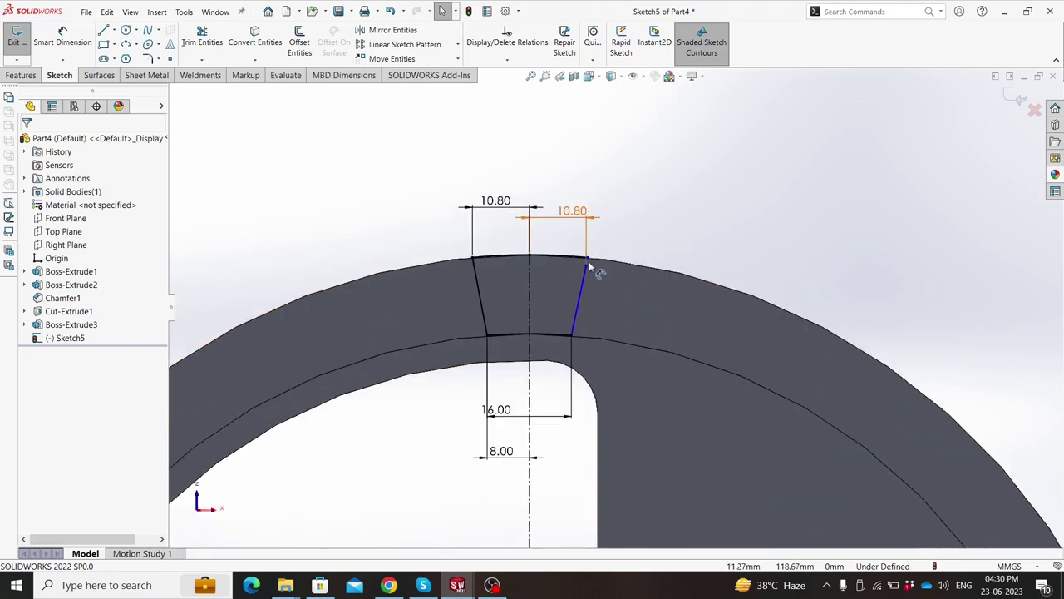
{"action": "mouse_move", "coordinate": [587, 264]}
{"action": "left_mouse_down"}
{"action": "mouse_move", "coordinate": [582, 314]}
{"action": "mouse_move", "coordinate": [592, 259]}
{"action": "left_mouse_up"}
{"action": "left_click", "coordinate": [571, 176]}
{"action": "scroll", "coordinate": [572, 177], "scroll_direction": "up", "scroll_amount": 1}
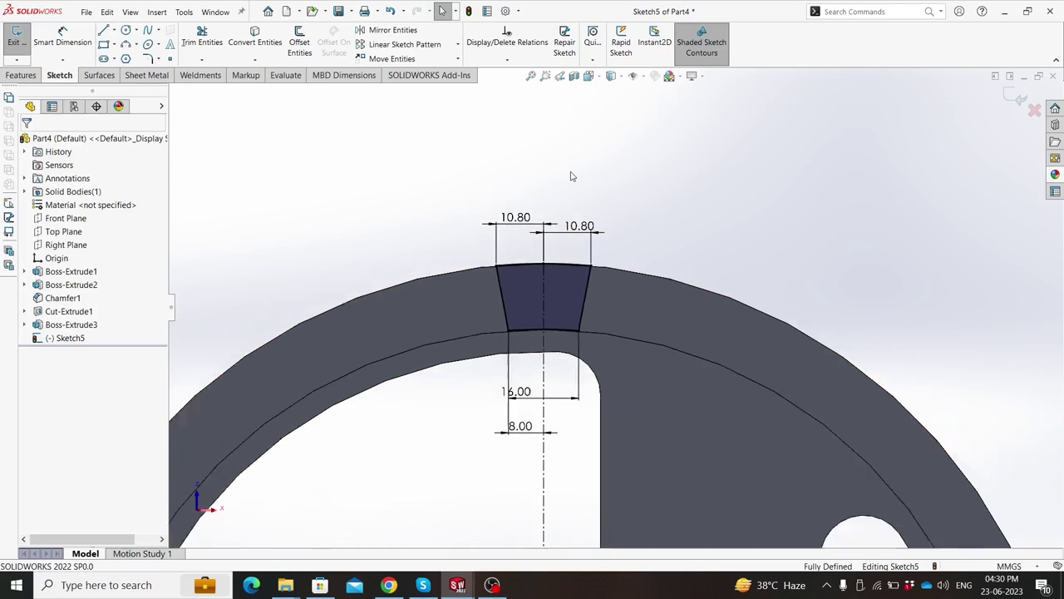
{"action": "scroll", "coordinate": [635, 318], "scroll_direction": "up", "scroll_amount": 2}
{"action": "scroll", "coordinate": [648, 275], "scroll_direction": "down", "scroll_amount": 2}
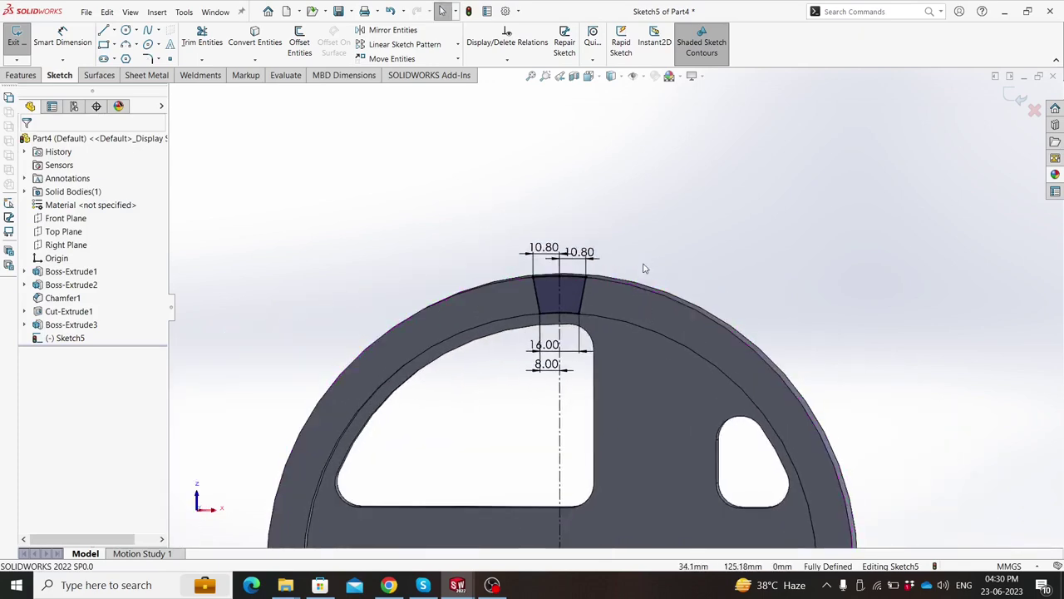
{"action": "scroll", "coordinate": [316, 283], "scroll_direction": "down", "scroll_amount": 2}
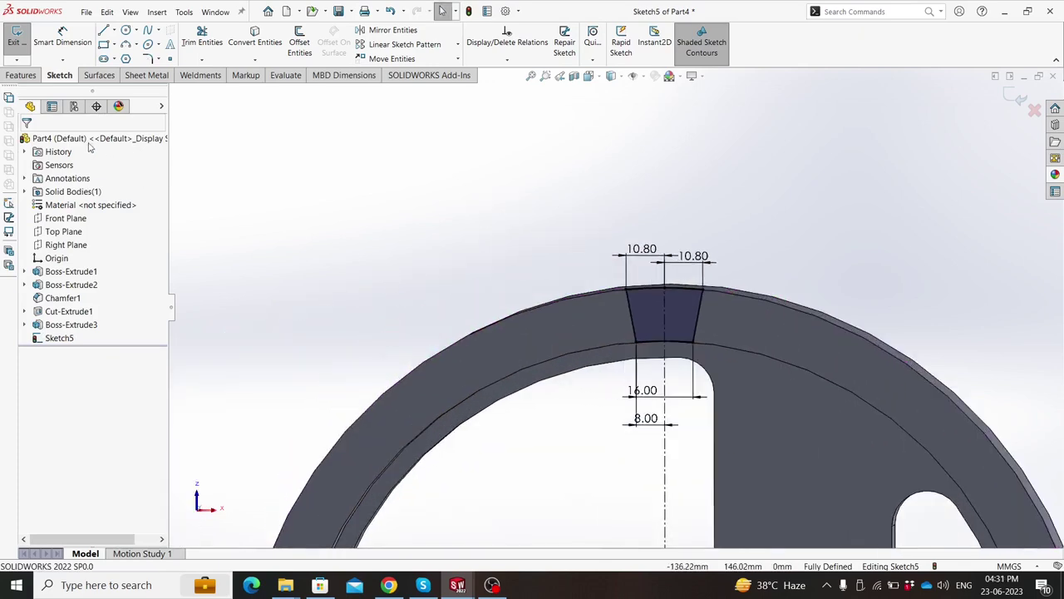
Step: Extrude the tooth profile 20 mm with a 5° draft
{"action": "left_click", "coordinate": [21, 74]}
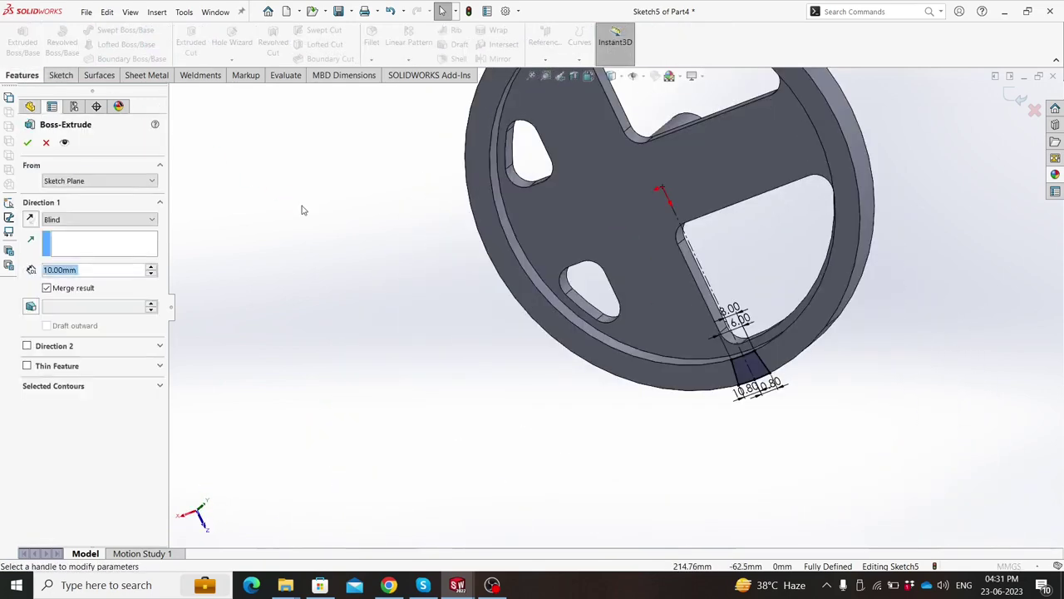
{"action": "type", "text": "20"}
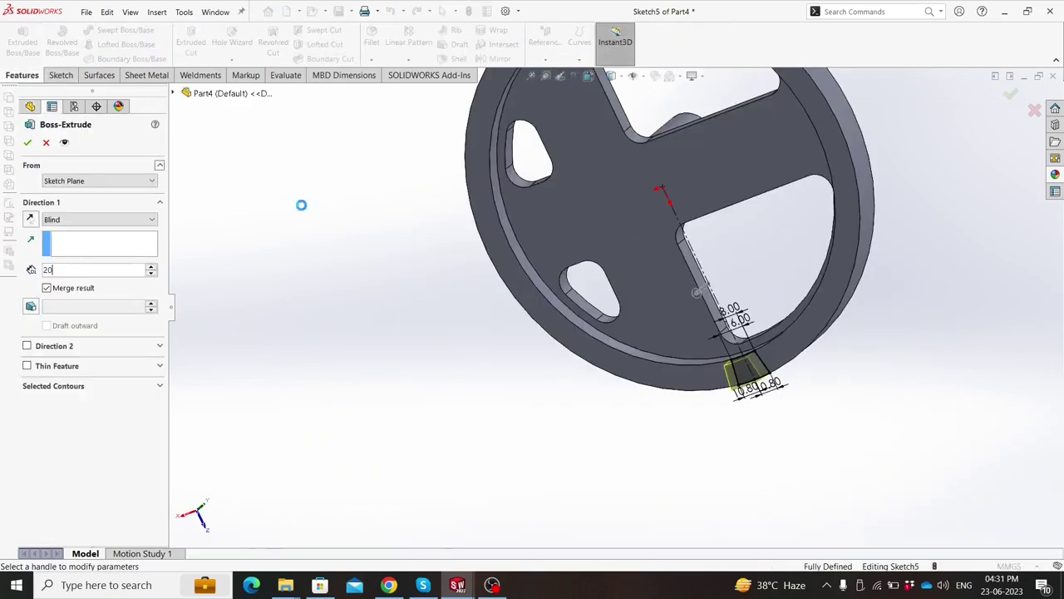
{"action": "key", "text": "Return"}
{"action": "left_click", "coordinate": [35, 307]}
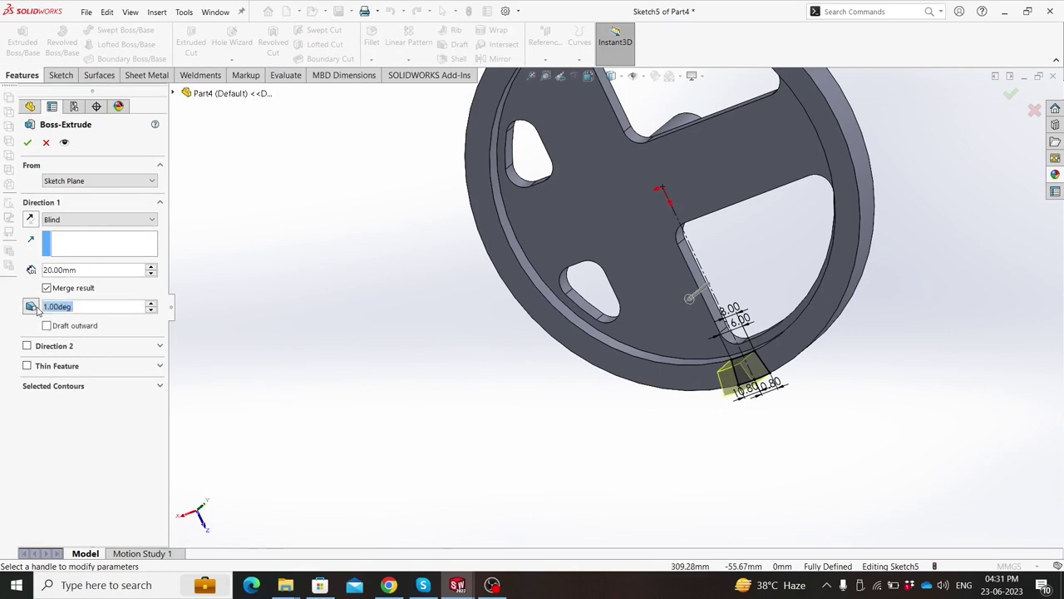
{"action": "type", "text": "5"}
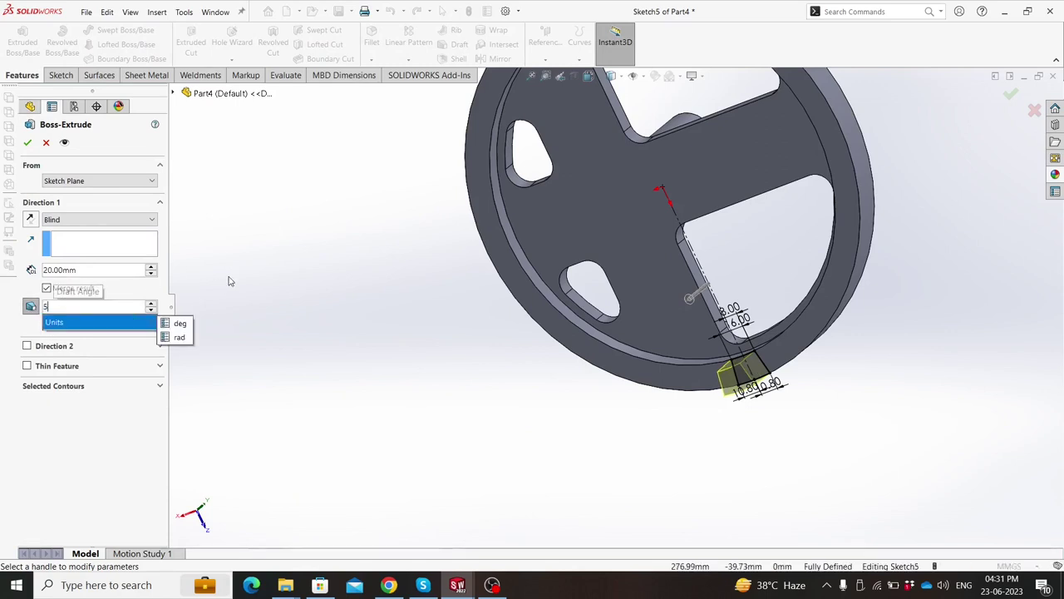
{"action": "key", "text": "Return"}
{"action": "left_click", "coordinate": [30, 144]}
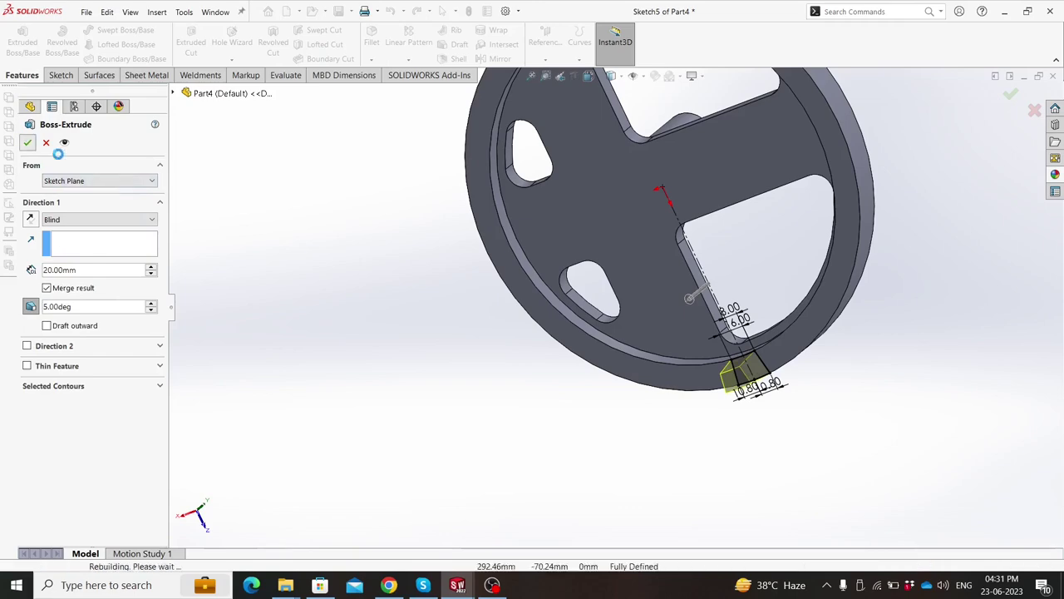
Step: Orbit the wheel to inspect the new tooth and the boss underneath
{"action": "left_click", "coordinate": [468, 407]}
{"action": "mouse_move", "coordinate": [468, 406]}
{"action": "middle_mouse_down"}
{"action": "mouse_move", "coordinate": [482, 352]}
{"action": "mouse_move", "coordinate": [622, 215]}
{"action": "middle_mouse_up"}
{"action": "scroll", "coordinate": [494, 335], "scroll_direction": "up", "scroll_amount": 3}
{"action": "scroll", "coordinate": [626, 292], "scroll_direction": "down", "scroll_amount": 3}
{"action": "middle_click_drag", "start_coordinate": [627, 297], "coordinate": [720, 299]}
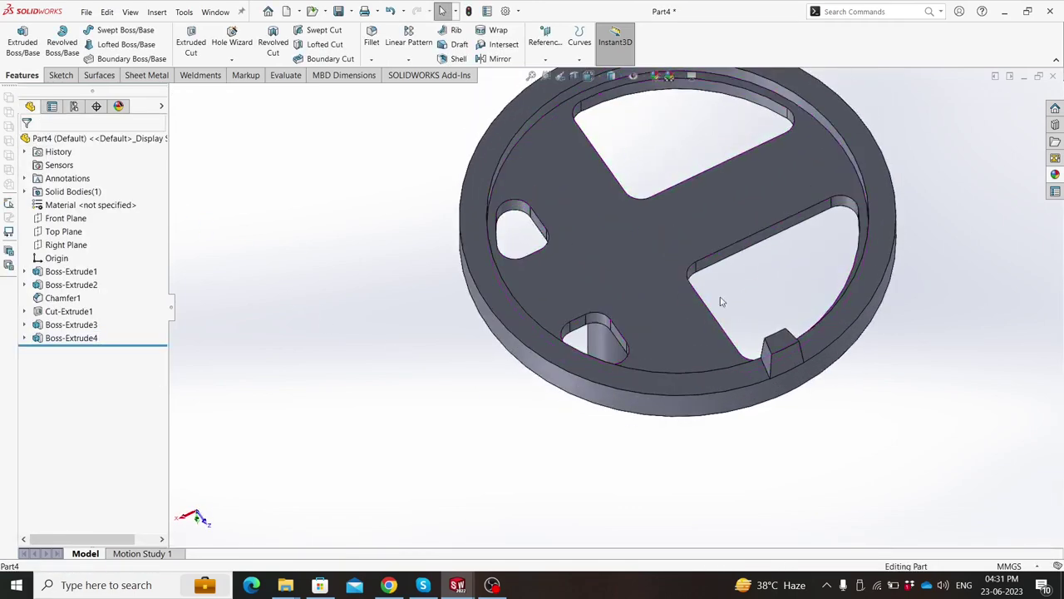
{"action": "scroll", "coordinate": [793, 339], "scroll_direction": "up", "scroll_amount": 3}
{"action": "mouse_move", "coordinate": [324, 273]}
{"action": "middle_mouse_down"}
{"action": "mouse_move", "coordinate": [302, 335]}
{"action": "mouse_move", "coordinate": [288, 257]}
{"action": "middle_mouse_up"}
Step: Start a circular pattern with Boss-Extrude4, the tooth, as the feature to repeat
{"action": "left_click", "coordinate": [408, 60]}
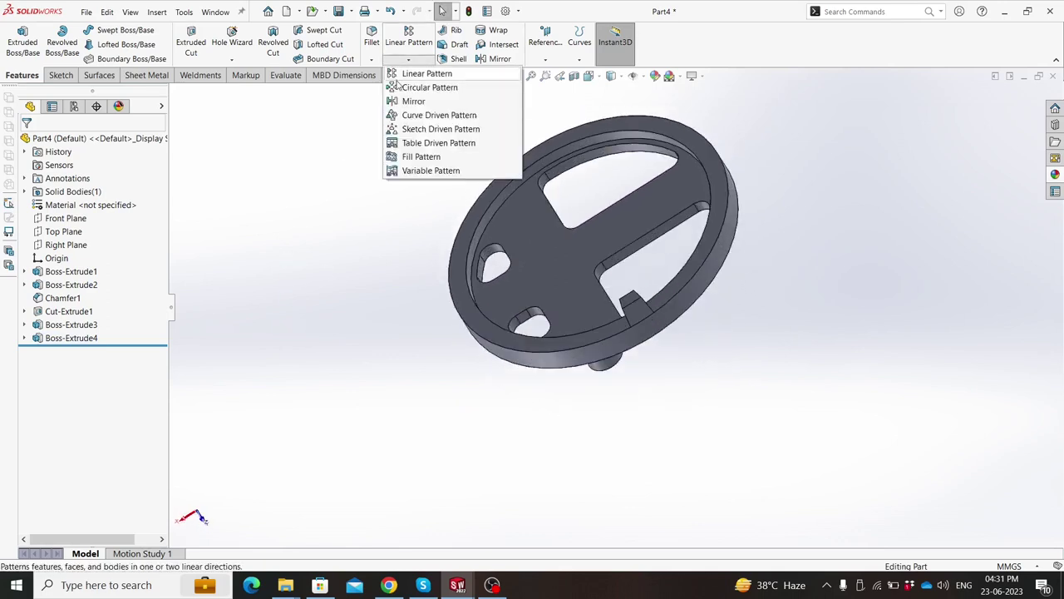
{"action": "left_click", "coordinate": [428, 90]}
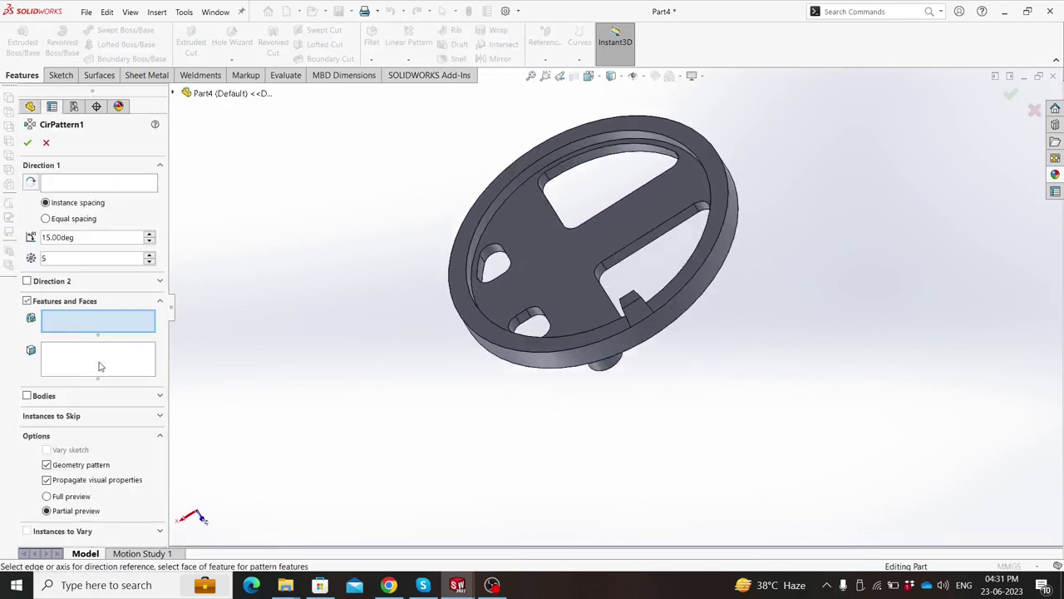
{"action": "left_click", "coordinate": [174, 95]}
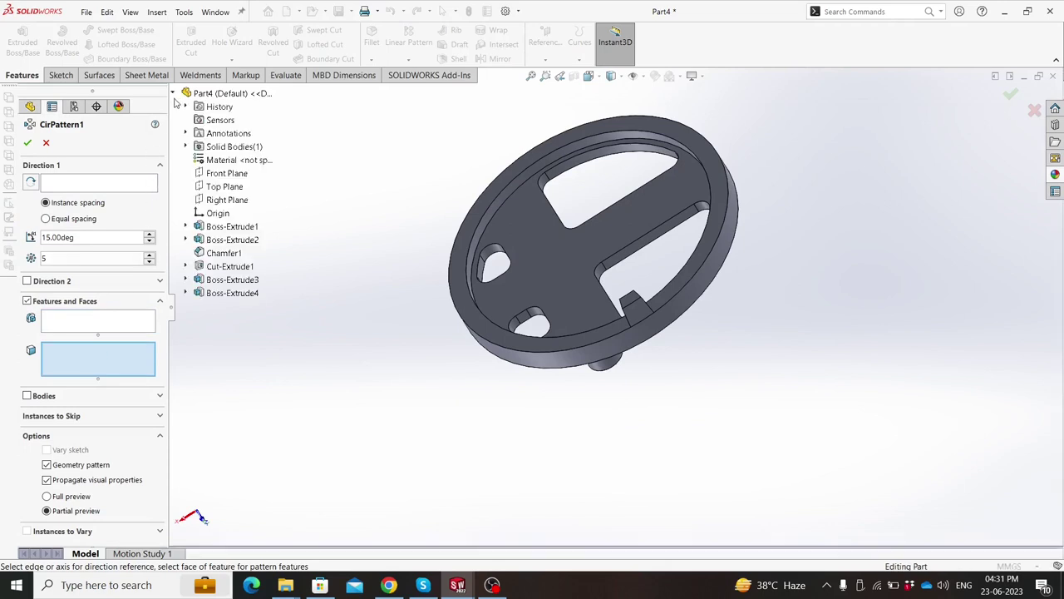
{"action": "left_click", "coordinate": [218, 294]}
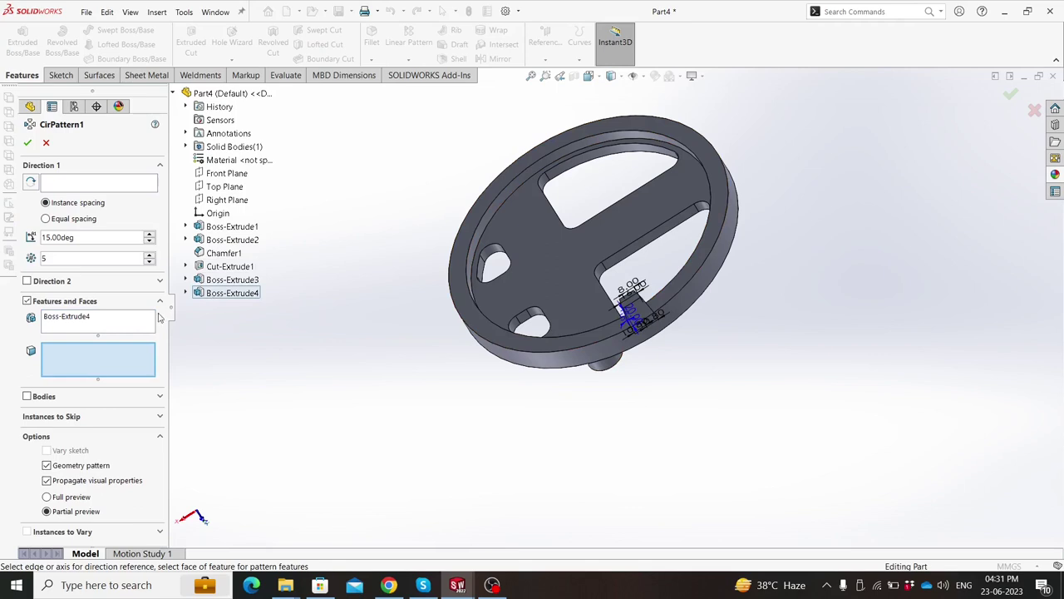
{"action": "right_click", "coordinate": [113, 321]}
{"action": "left_click", "coordinate": [126, 325]}
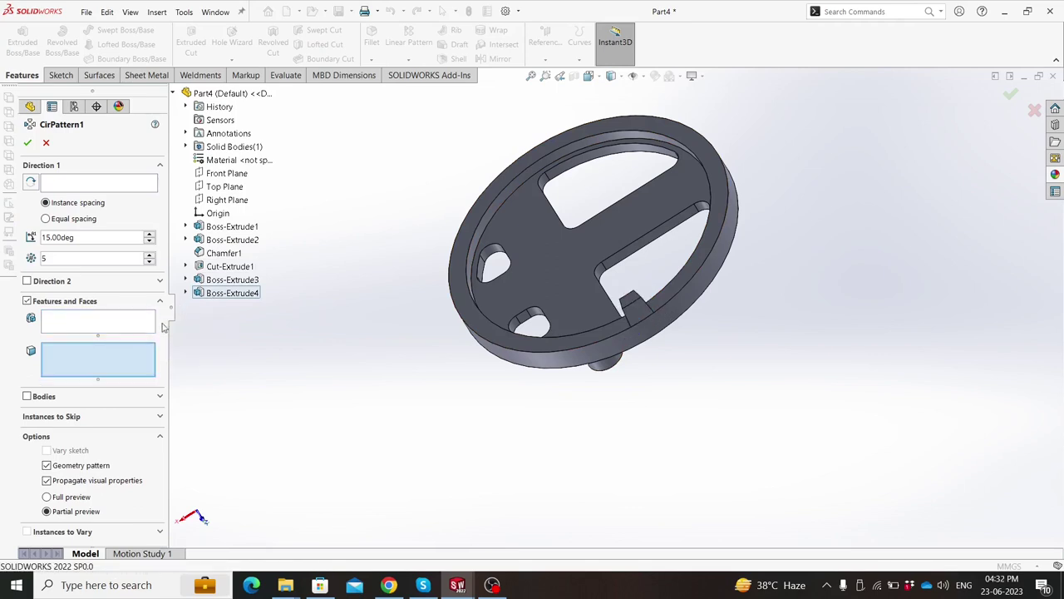
{"action": "left_click", "coordinate": [223, 281]}
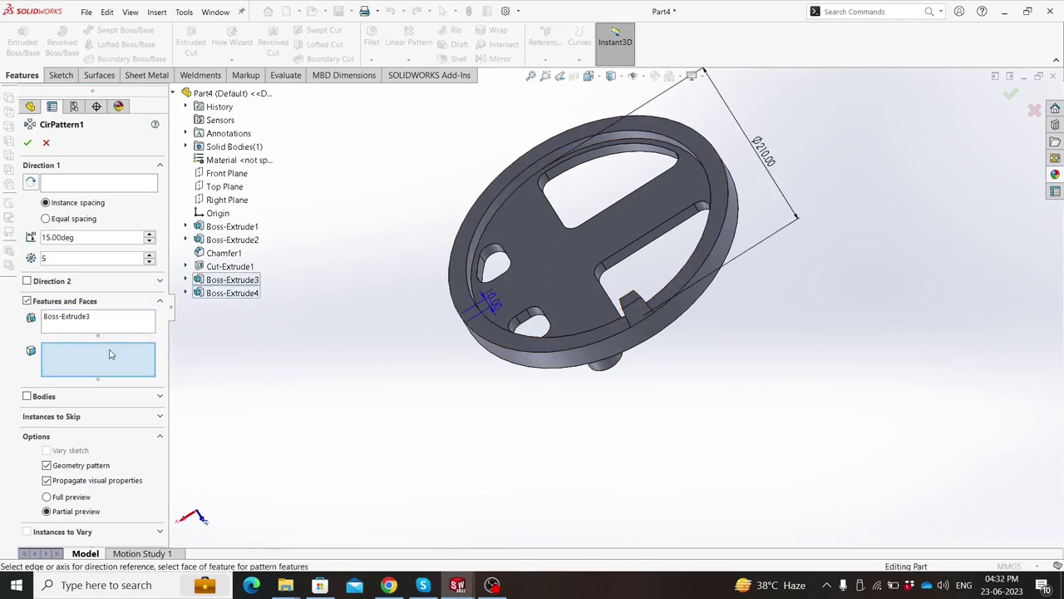
{"action": "right_click", "coordinate": [108, 320]}
{"action": "left_click", "coordinate": [129, 324]}
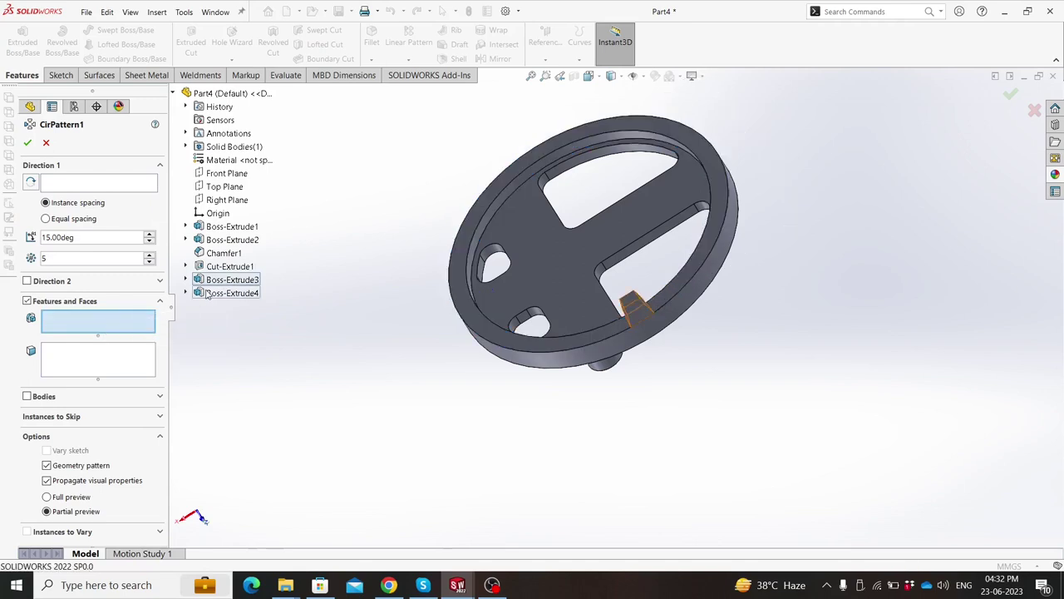
{"action": "left_click", "coordinate": [207, 296]}
Step: Pattern around the rim's outer edge with 18 equally spaced instances over 360°
{"action": "left_click", "coordinate": [63, 183]}
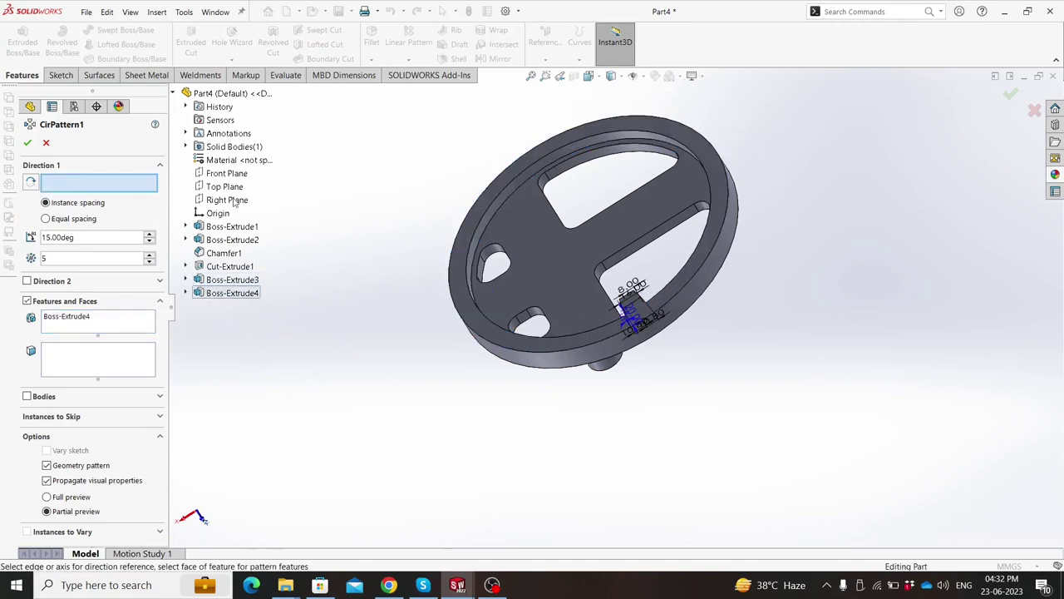
{"action": "left_click", "coordinate": [501, 200]}
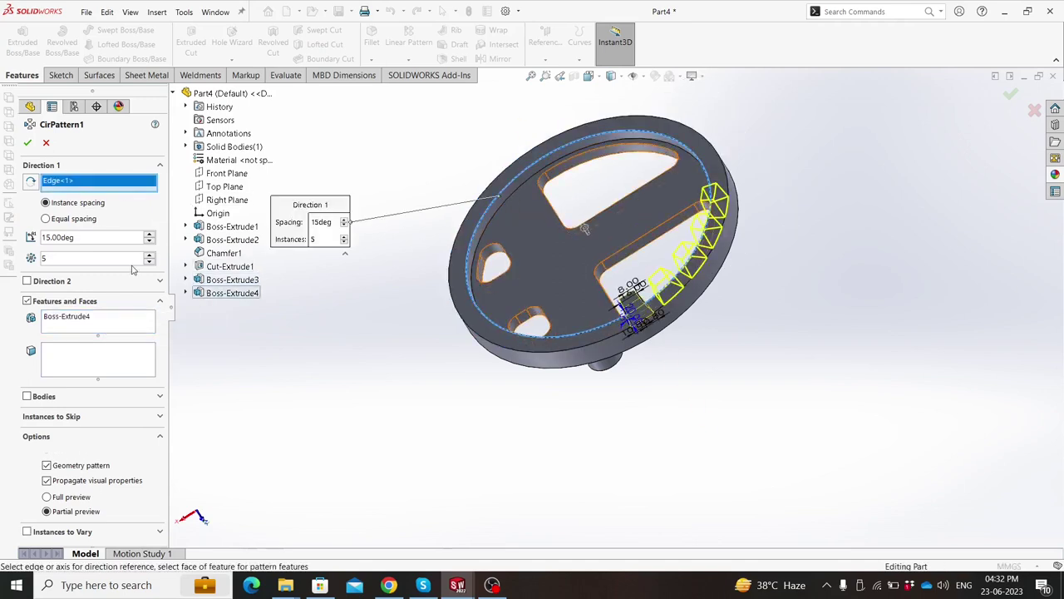
{"action": "type", "text": "18"}
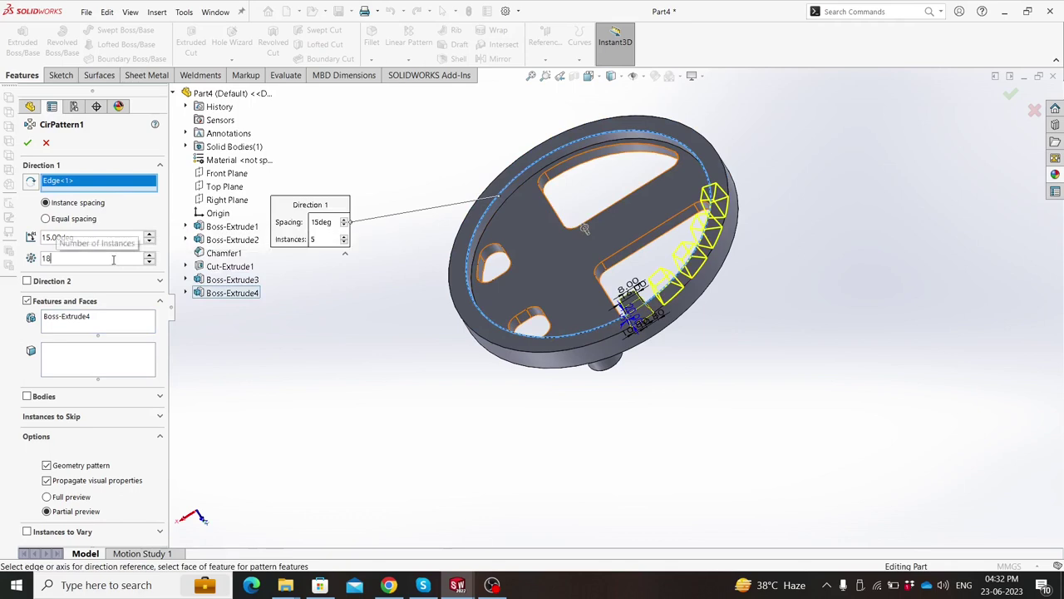
{"action": "left_click", "coordinate": [45, 219]}
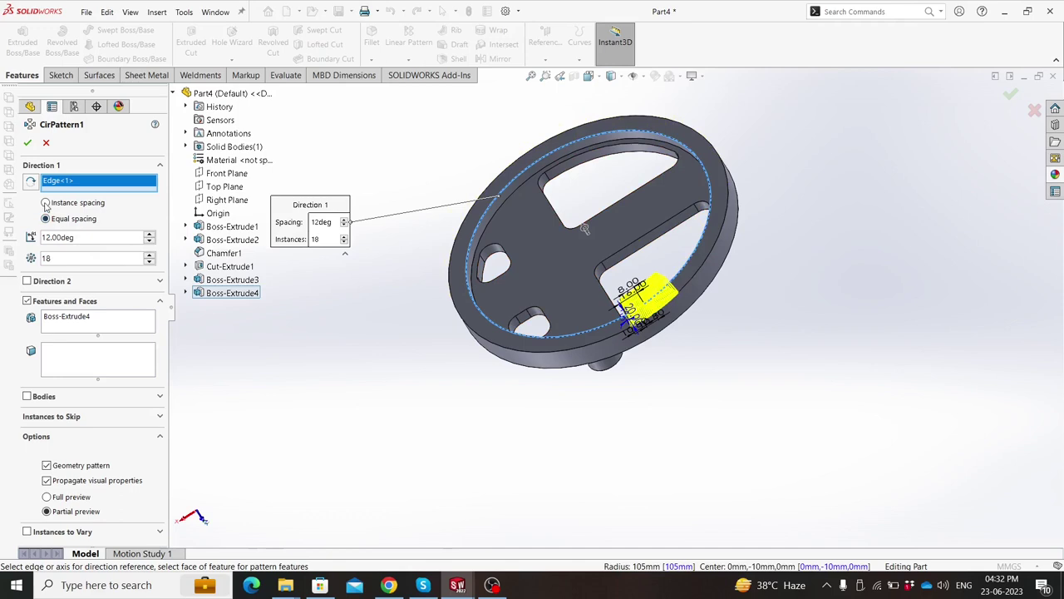
{"action": "left_click", "coordinate": [46, 203]}
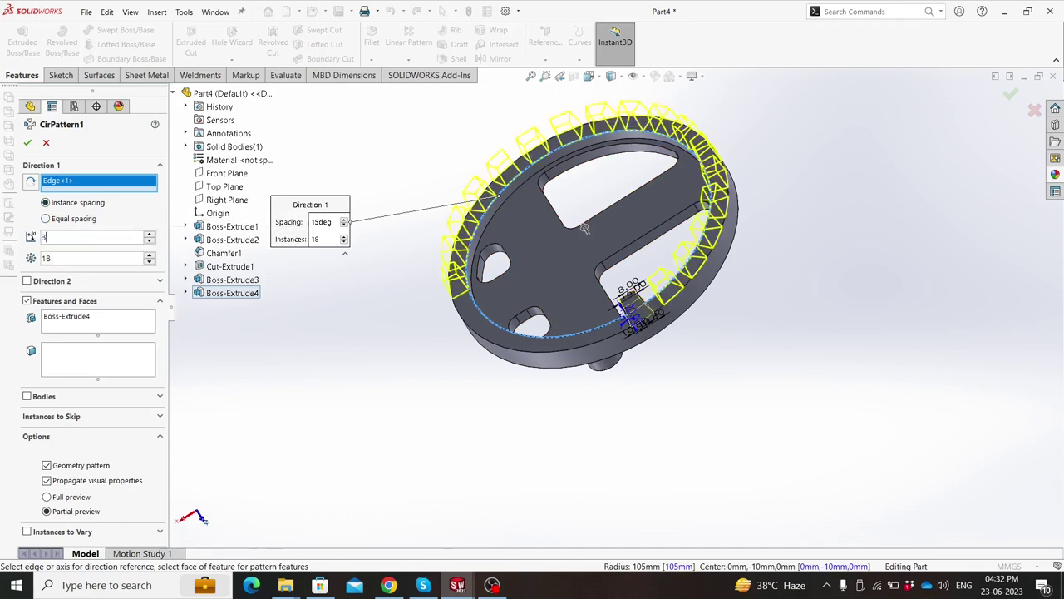
{"action": "type", "text": "360"}
{"action": "left_click", "coordinate": [236, 364]}
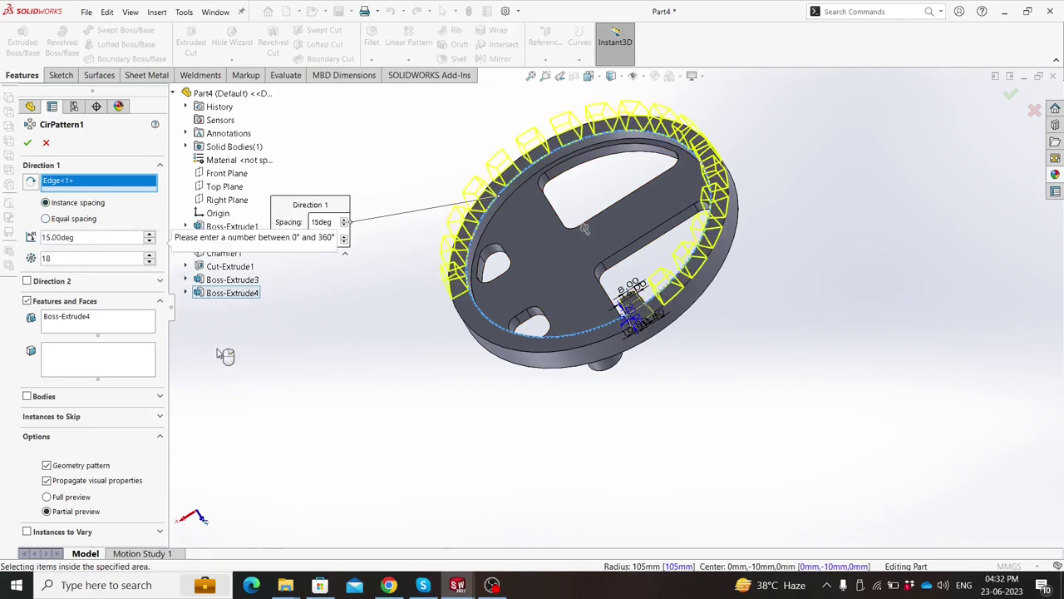
{"action": "mouse_move", "coordinate": [314, 342]}
{"action": "middle_mouse_down"}
{"action": "mouse_move", "coordinate": [372, 364]}
{"action": "mouse_move", "coordinate": [362, 350]}
{"action": "middle_mouse_up"}
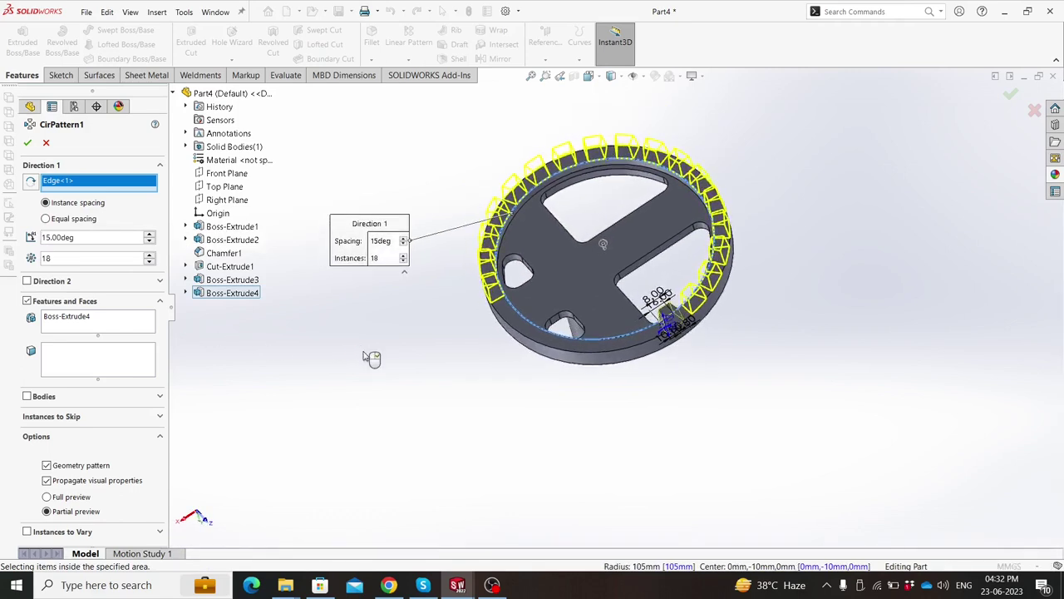
{"action": "left_click", "coordinate": [47, 220]}
{"action": "type", "text": "12"}
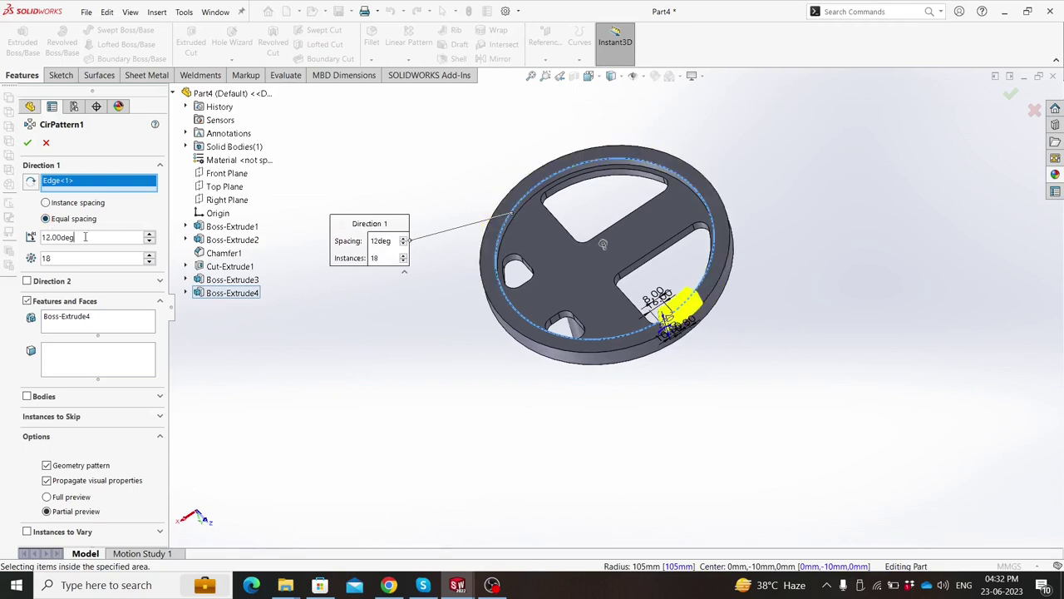
{"action": "type", "text": "360"}
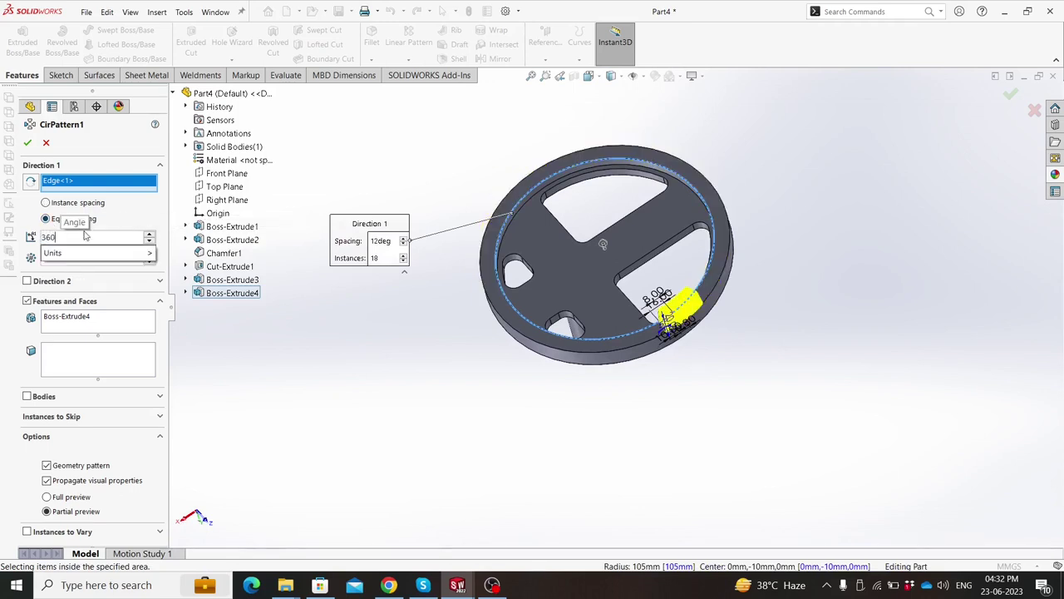
{"action": "key", "text": "Return"}
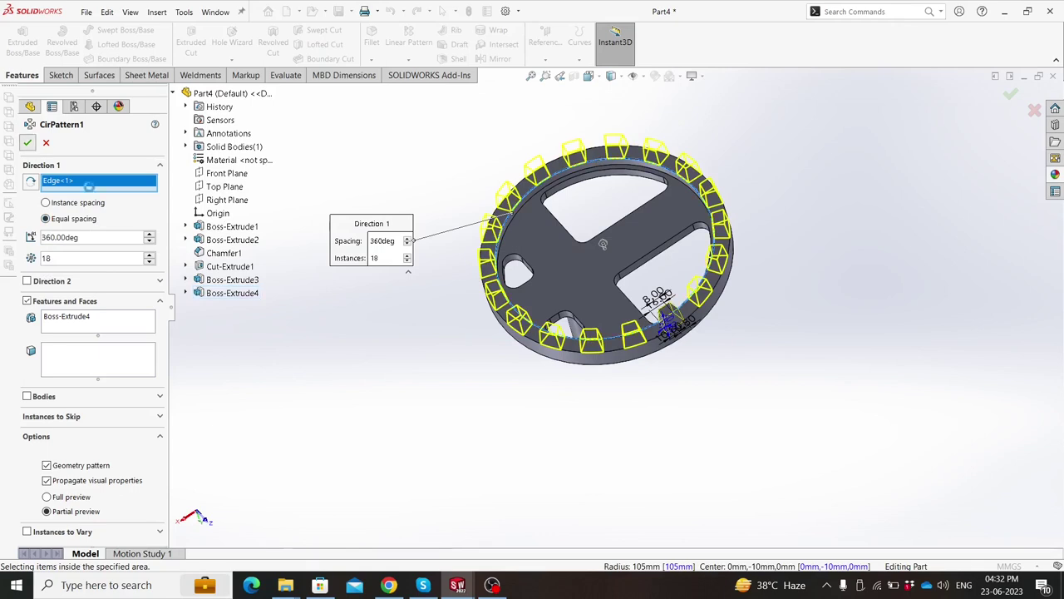
{"action": "key", "text": "Return"}
Step: Apply the red colour swatch to the whole wheel part and orbit to view it
{"action": "mouse_move", "coordinate": [380, 375]}
{"action": "middle_mouse_down"}
{"action": "mouse_move", "coordinate": [327, 276]}
{"action": "mouse_move", "coordinate": [397, 252]}
{"action": "mouse_move", "coordinate": [417, 324]}
{"action": "middle_mouse_up"}
{"action": "mouse_move", "coordinate": [671, 201]}
{"action": "middle_mouse_down"}
{"action": "mouse_move", "coordinate": [693, 375]}
{"action": "mouse_move", "coordinate": [515, 473]}
{"action": "mouse_move", "coordinate": [436, 228]}
{"action": "mouse_move", "coordinate": [425, 211]}
{"action": "mouse_move", "coordinate": [398, 213]}
{"action": "middle_mouse_up"}
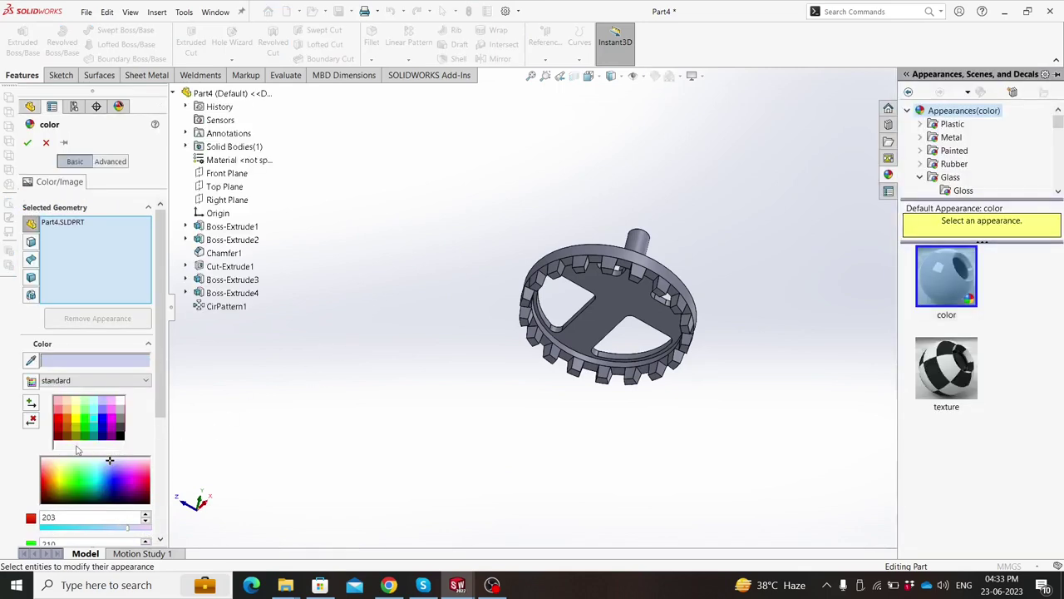
{"action": "left_click", "coordinate": [60, 421]}
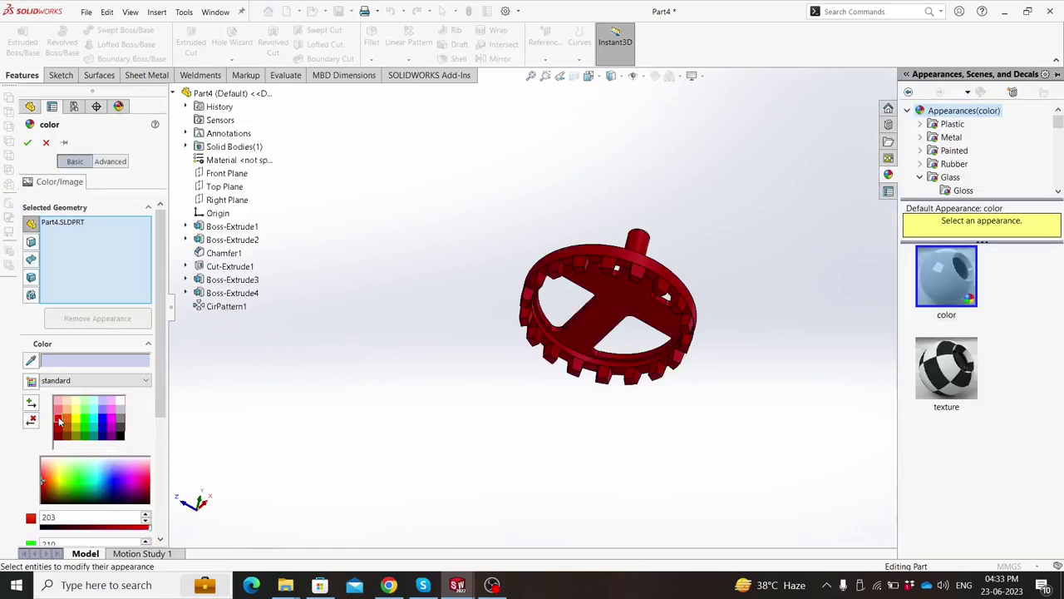
{"action": "left_click", "coordinate": [30, 143]}
{"action": "mouse_move", "coordinate": [466, 277]}
{"action": "middle_mouse_down"}
{"action": "mouse_move", "coordinate": [641, 228]}
{"action": "mouse_move", "coordinate": [682, 176]}
{"action": "mouse_move", "coordinate": [510, 255]}
{"action": "mouse_move", "coordinate": [523, 244]}
{"action": "middle_mouse_up"}
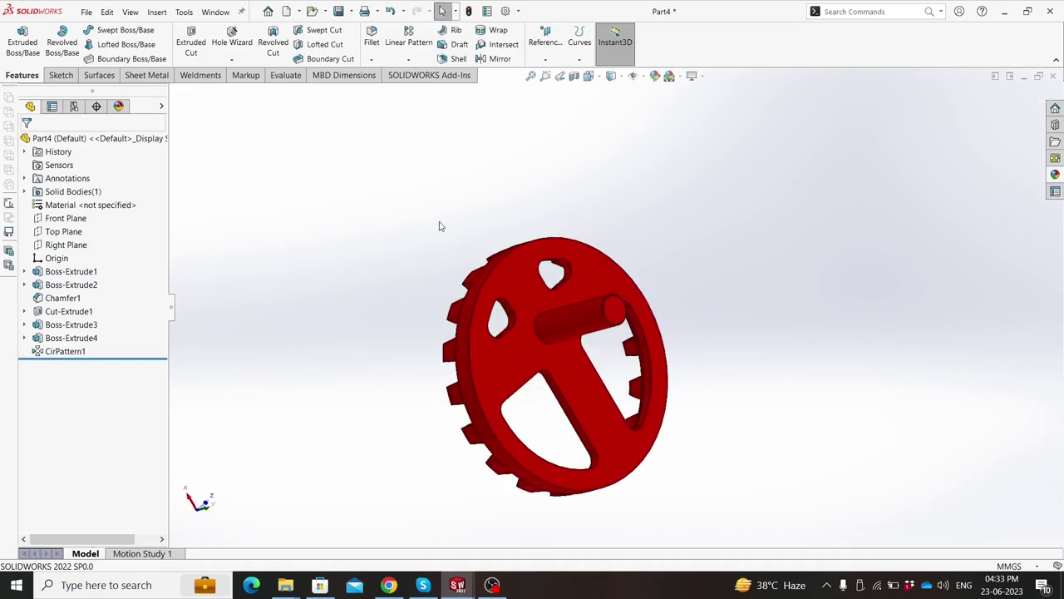
{"action": "middle_click_drag", "start_coordinate": [441, 226], "coordinate": [432, 160]}
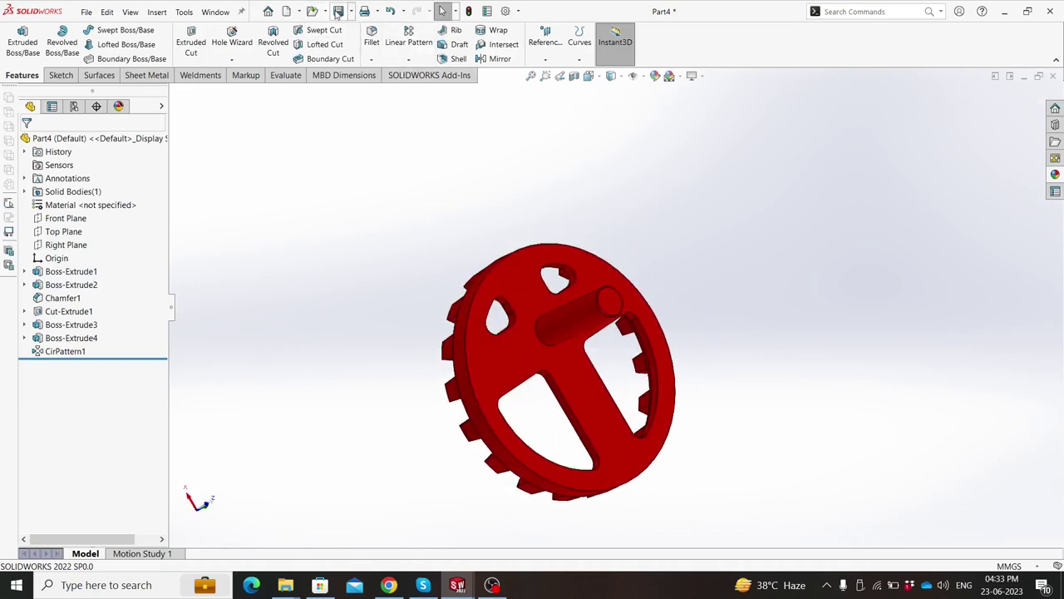
Step: Save the part as 'Crown wheel motion' in the Desktop's Crown pinion motion folder
{"action": "left_click", "coordinate": [337, 10]}
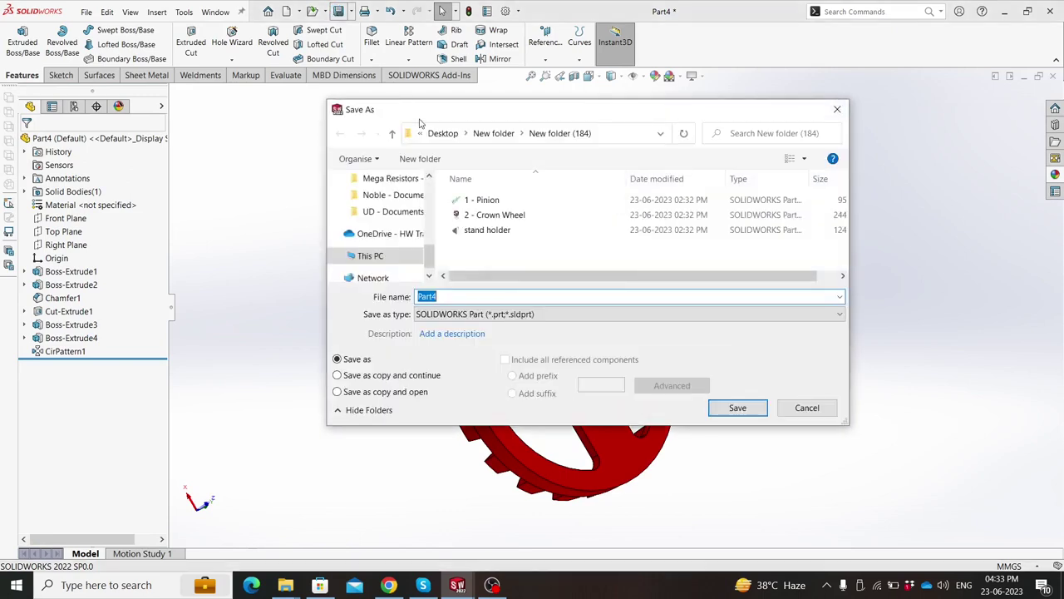
{"action": "left_click", "coordinate": [443, 132]}
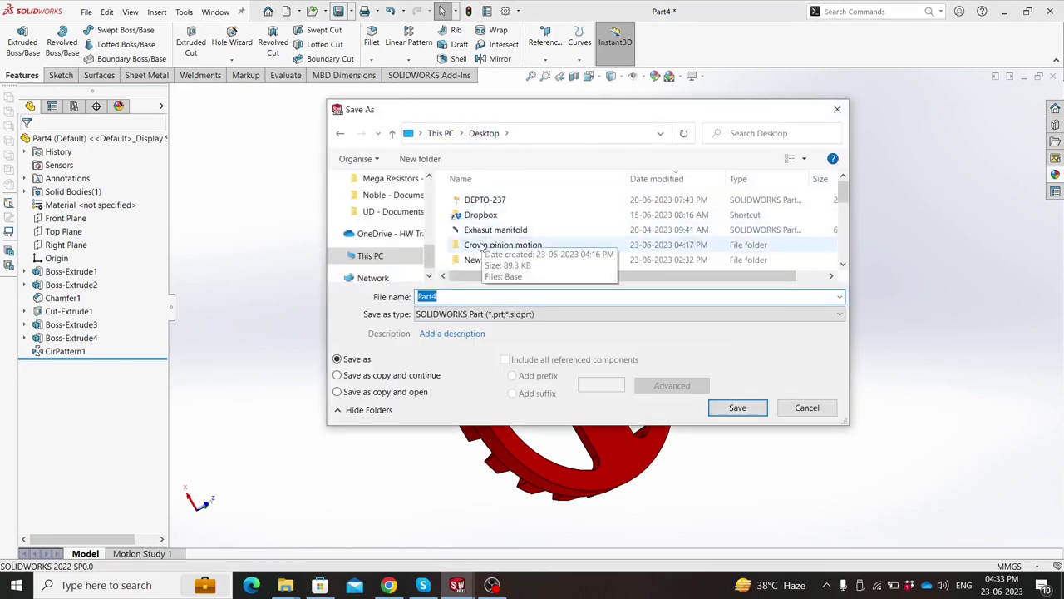
{"action": "double_click", "coordinate": [478, 244]}
{"action": "type", "text": "Crown wheel motion"}
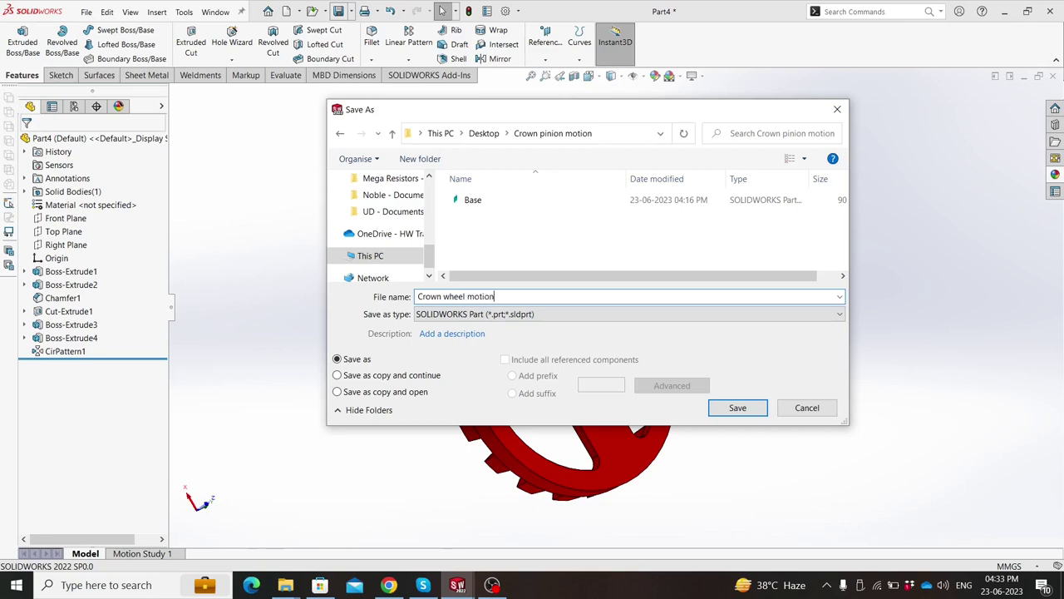
{"action": "key", "text": "Return"}
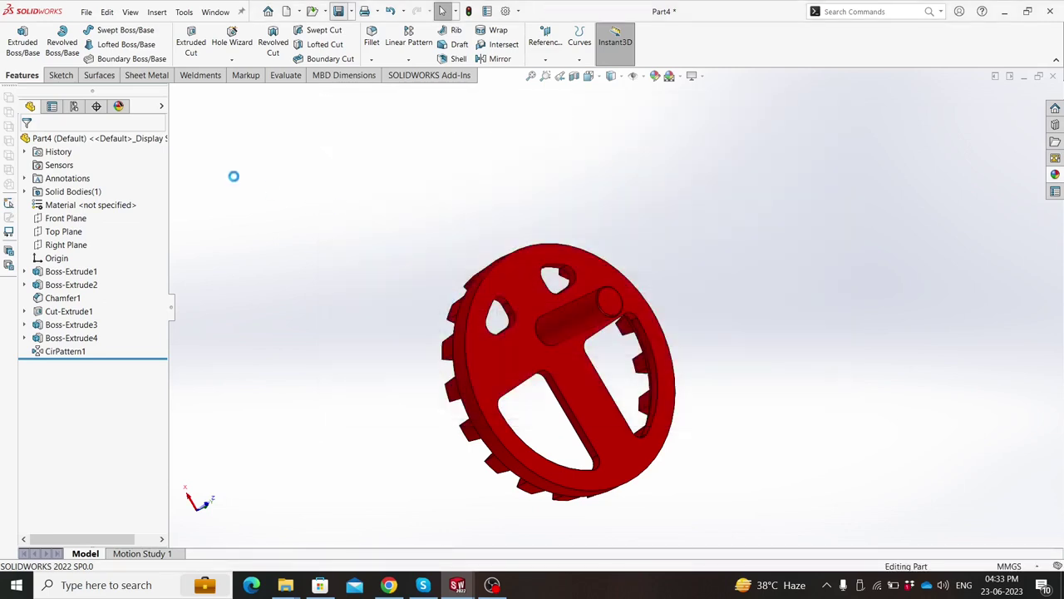
Step: Create a new blank Part document, Part5
{"action": "left_click", "coordinate": [86, 12]}
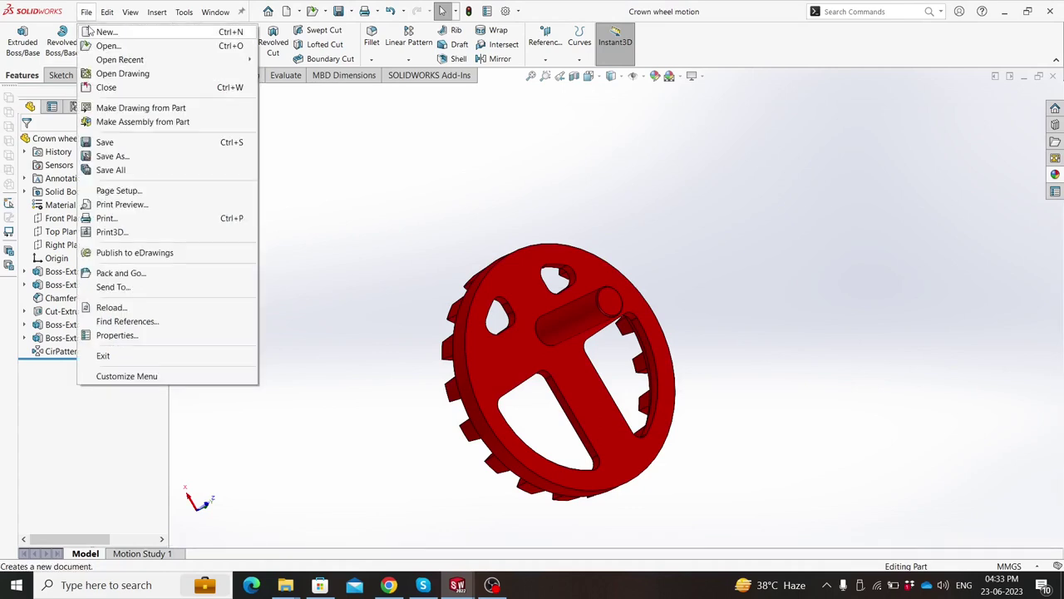
{"action": "key", "text": "ctrl+n"}
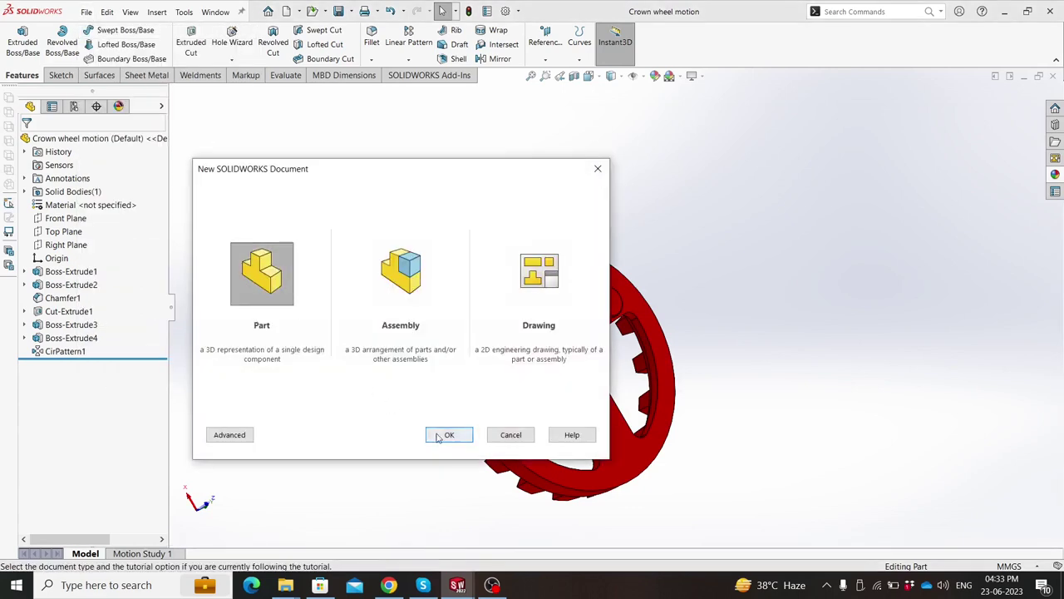
{"action": "left_click", "coordinate": [438, 436]}
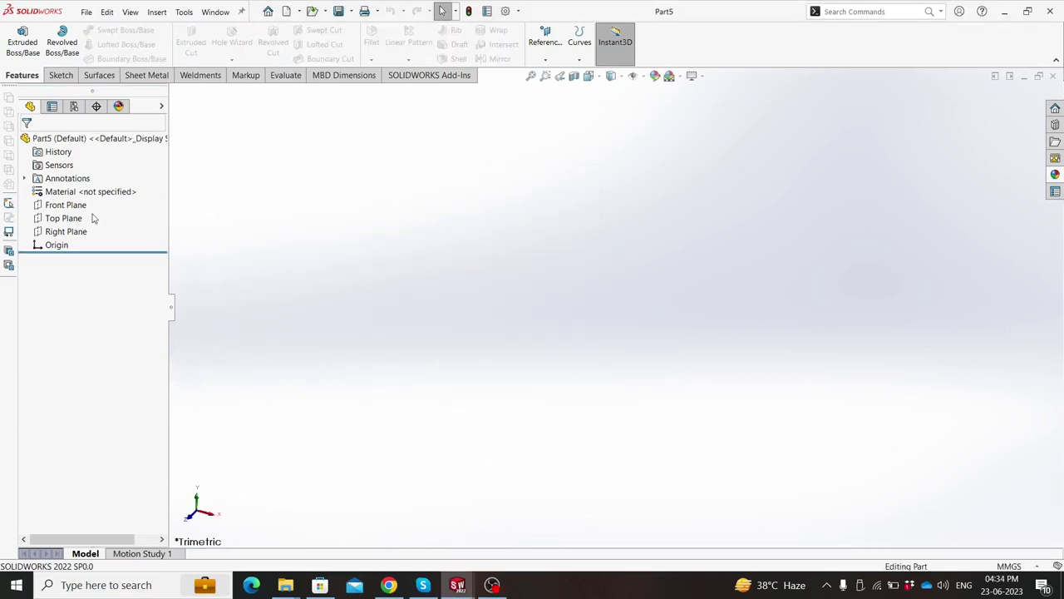
Step: On the Front Plane, sketch a circle at the origin dimensioned to Ø40 mm
{"action": "left_click", "coordinate": [66, 204]}
{"action": "left_click", "coordinate": [125, 193]}
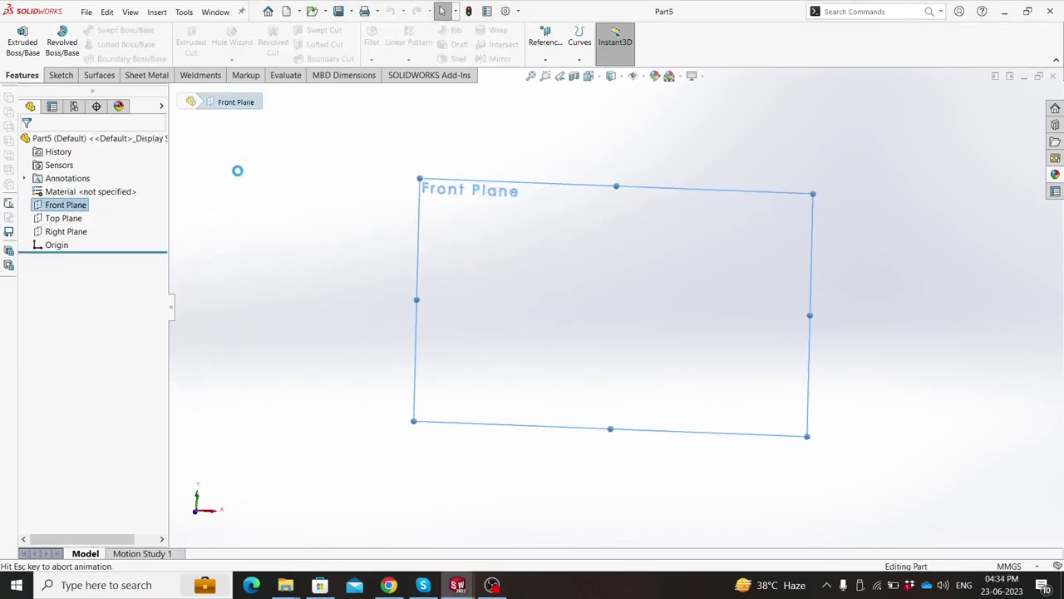
{"action": "left_click", "coordinate": [125, 30]}
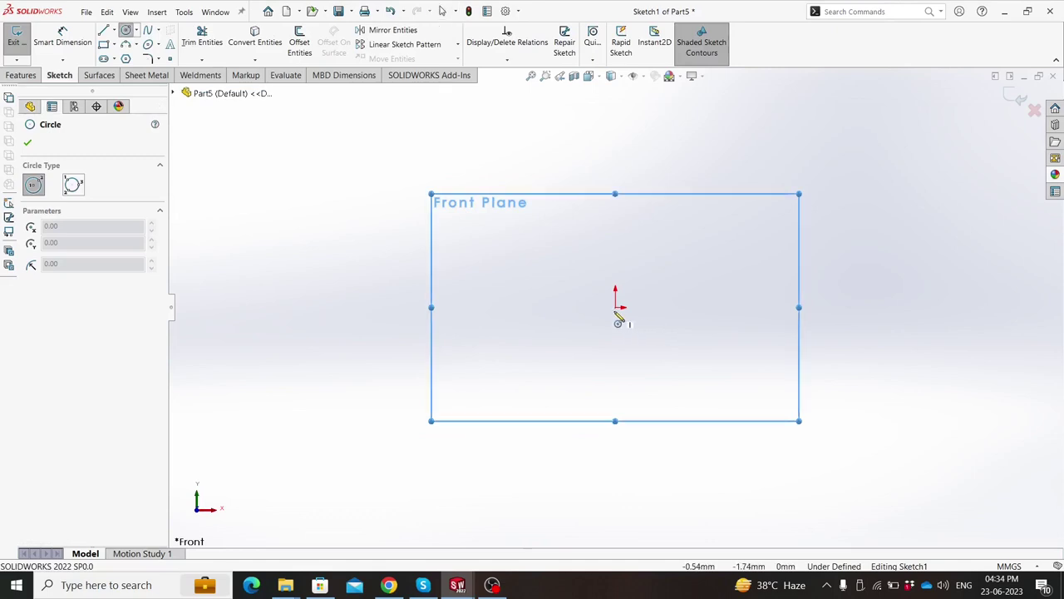
{"action": "left_click", "coordinate": [615, 307]}
{"action": "left_click", "coordinate": [603, 376]}
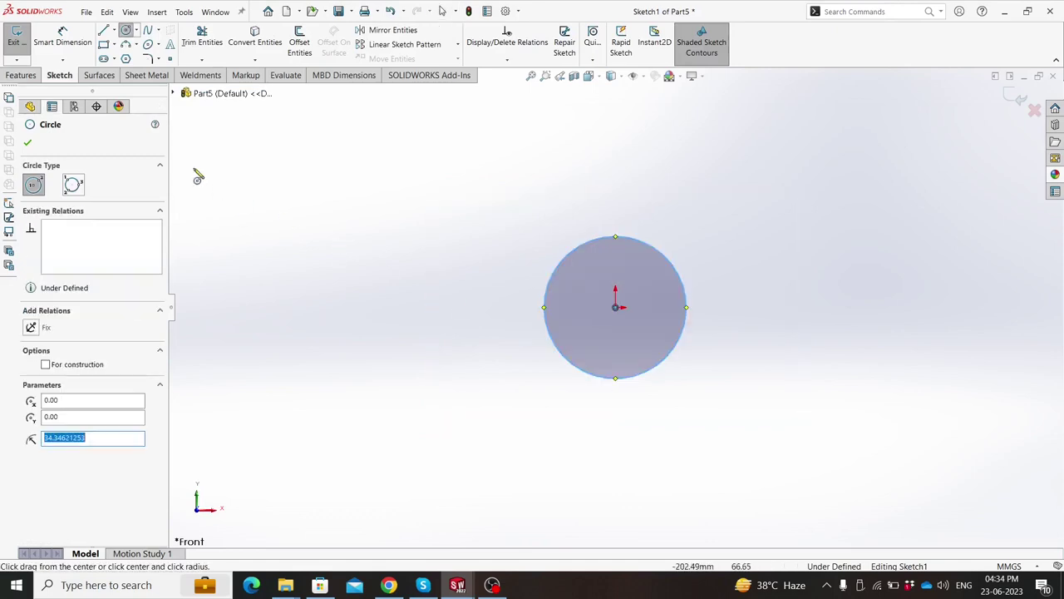
{"action": "left_click", "coordinate": [63, 37]}
{"action": "left_click", "coordinate": [536, 308]}
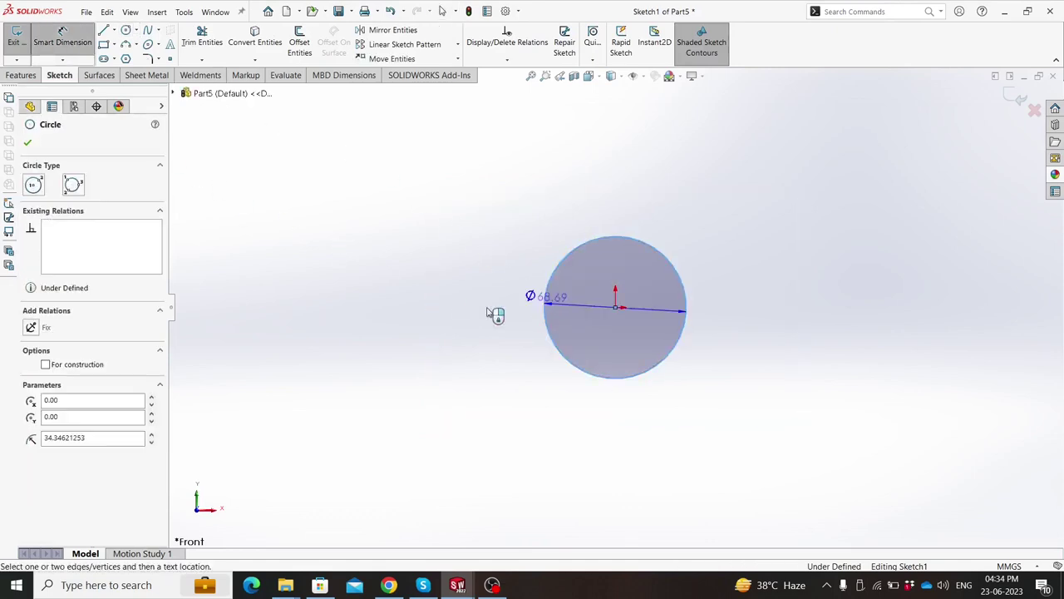
{"action": "left_click", "coordinate": [487, 308]}
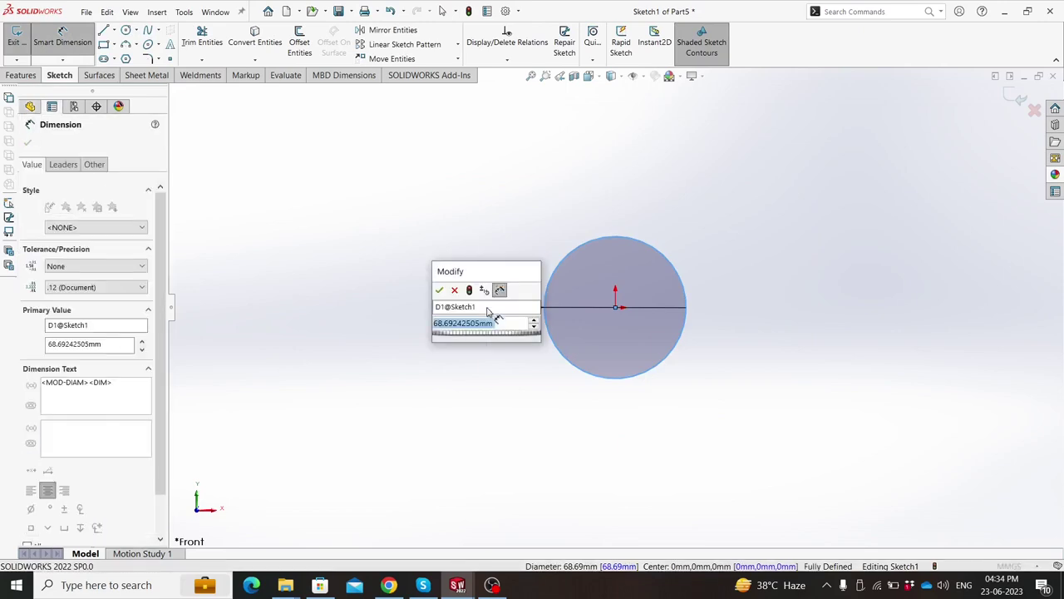
{"action": "type", "text": "40"}
{"action": "key", "text": "Return"}
Step: Extrude the circle 120 mm with Mid Plane into a solid cylinder
{"action": "left_click", "coordinate": [21, 75]}
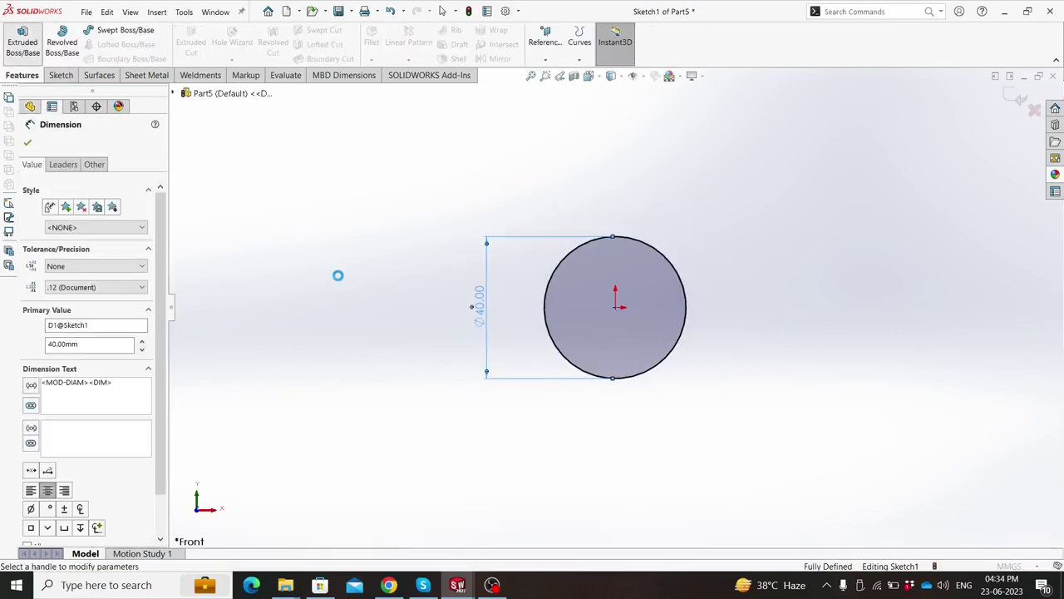
{"action": "type", "text": "120"}
{"action": "key", "text": "Return"}
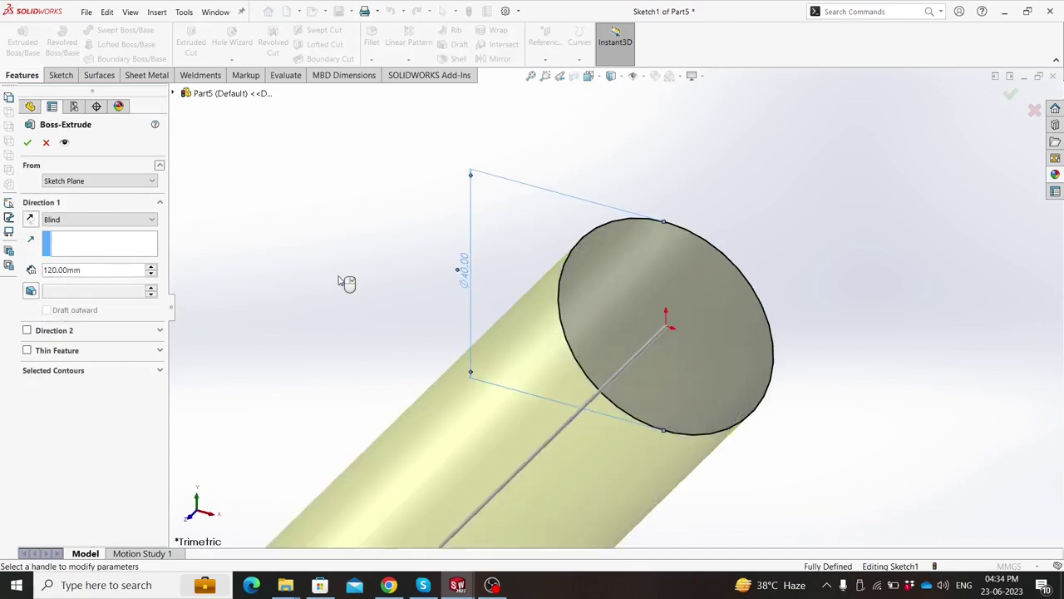
{"action": "left_click", "coordinate": [97, 222]}
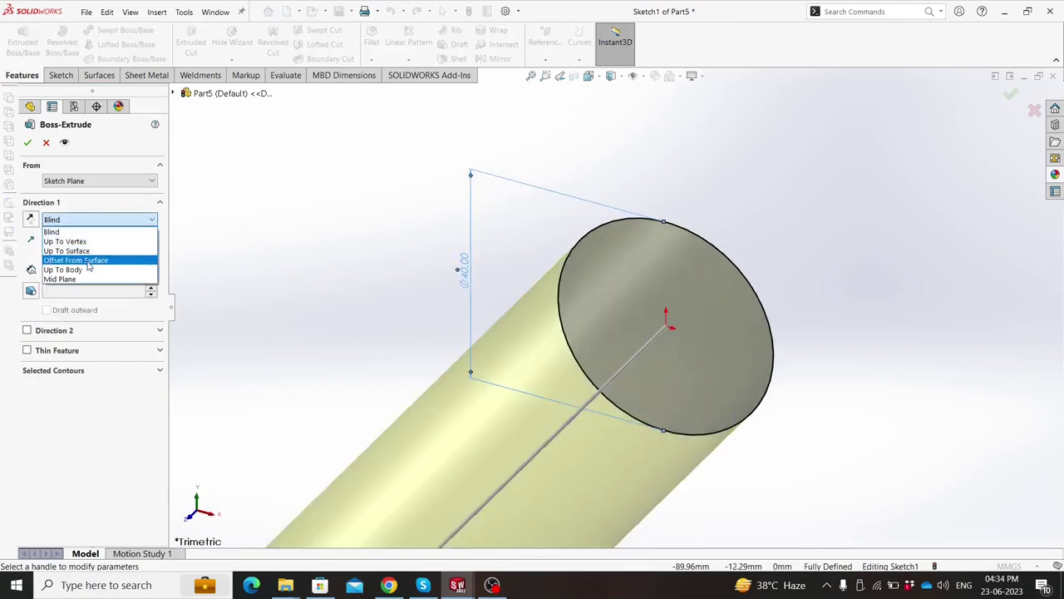
{"action": "left_click", "coordinate": [60, 278]}
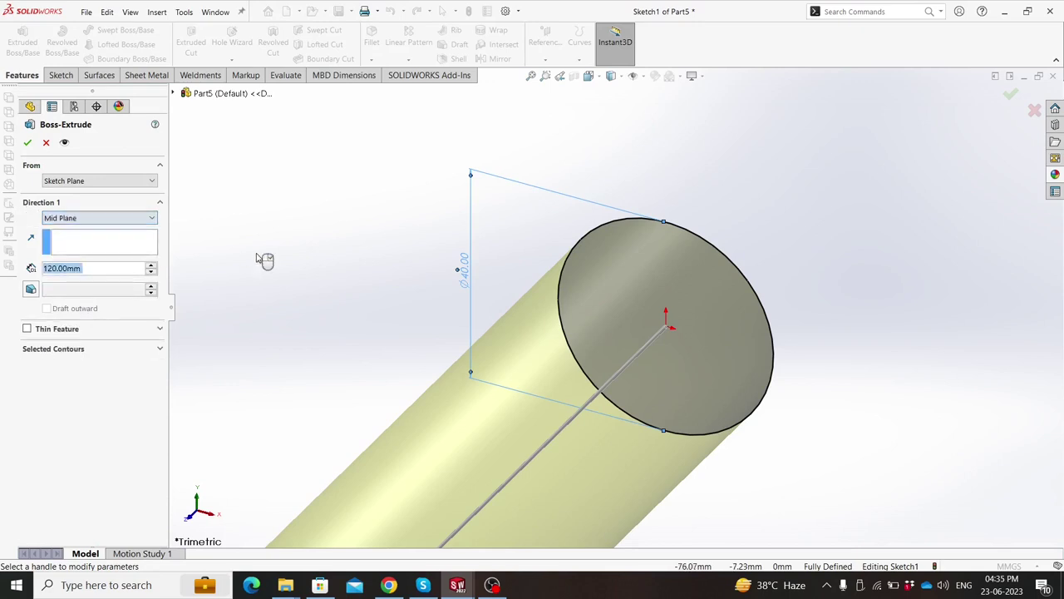
{"action": "left_click", "coordinate": [29, 143]}
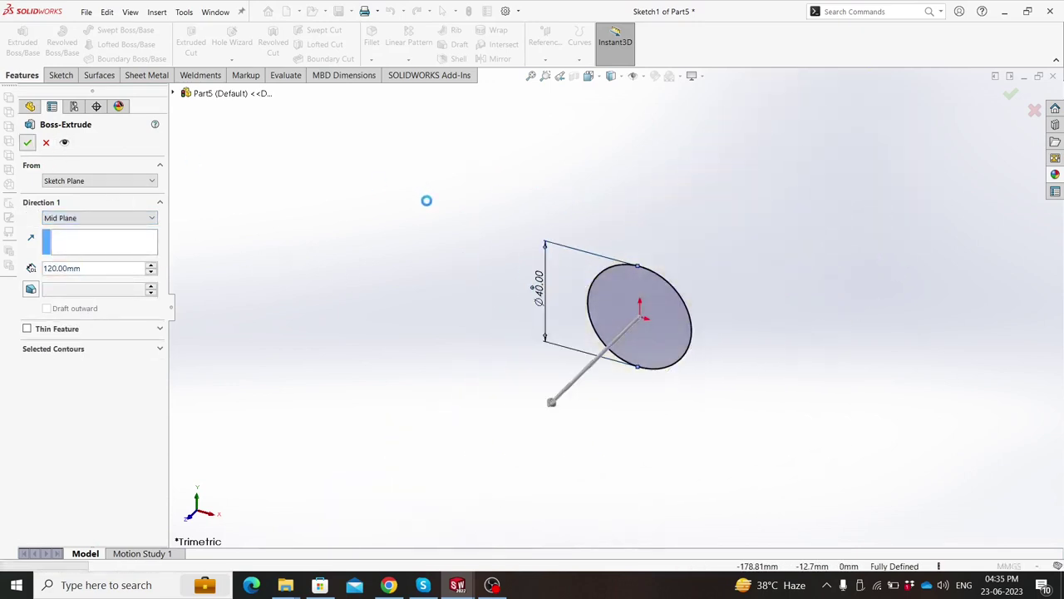
{"action": "mouse_move", "coordinate": [465, 340]}
{"action": "middle_mouse_down"}
{"action": "mouse_move", "coordinate": [494, 227]}
{"action": "mouse_move", "coordinate": [563, 235]}
{"action": "mouse_move", "coordinate": [551, 310]}
{"action": "mouse_move", "coordinate": [804, 255]}
{"action": "mouse_move", "coordinate": [799, 300]}
{"action": "middle_mouse_up"}
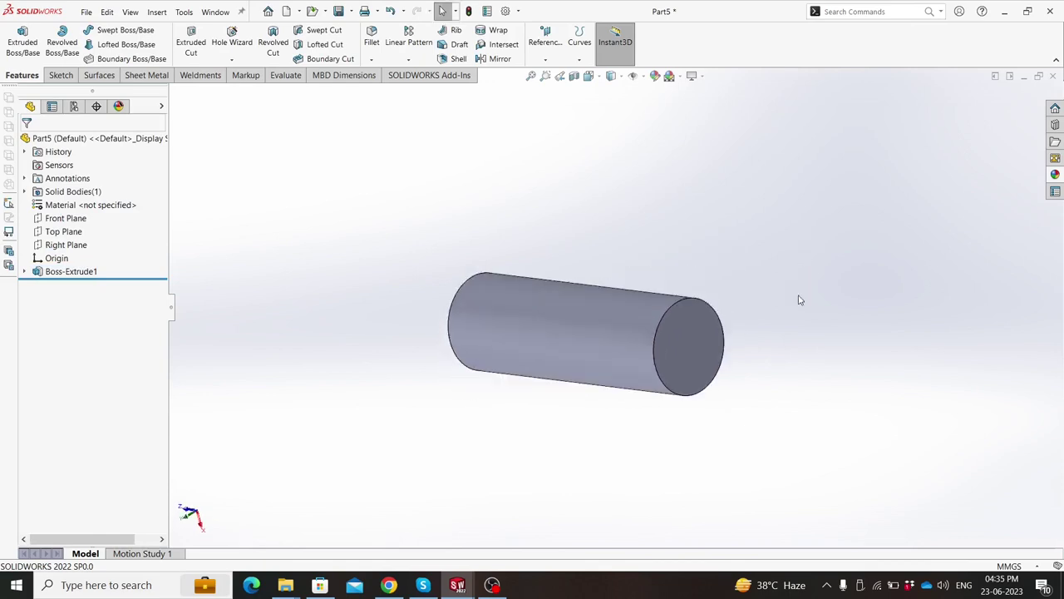
Step: Sketch a circle on the cylinder's end face, centred on its axis, and dimension it Ø80 mm
{"action": "left_click", "coordinate": [696, 320]}
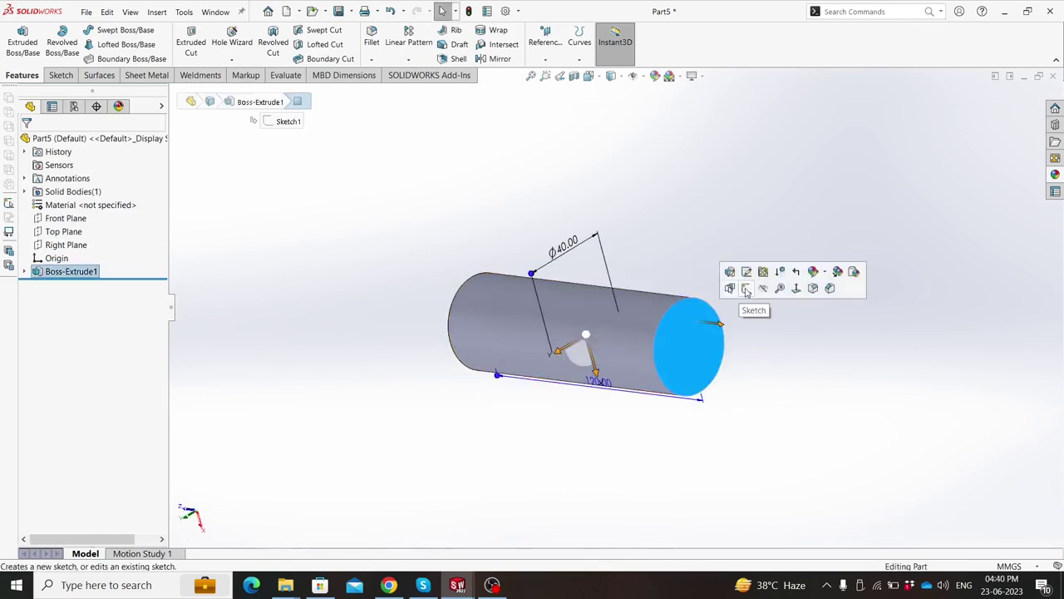
{"action": "left_click", "coordinate": [737, 289]}
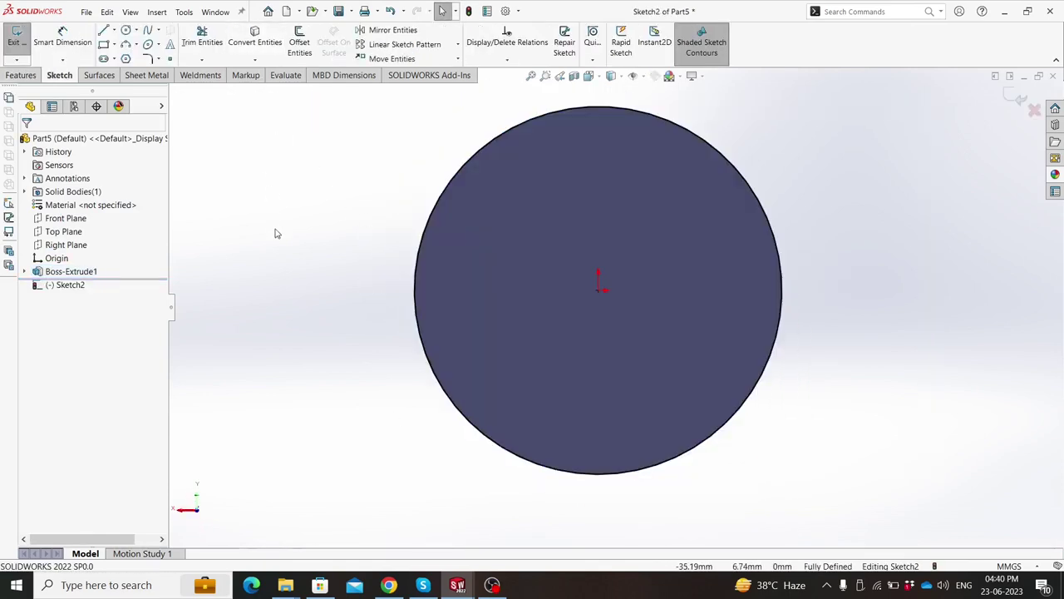
{"action": "key", "text": "z"}
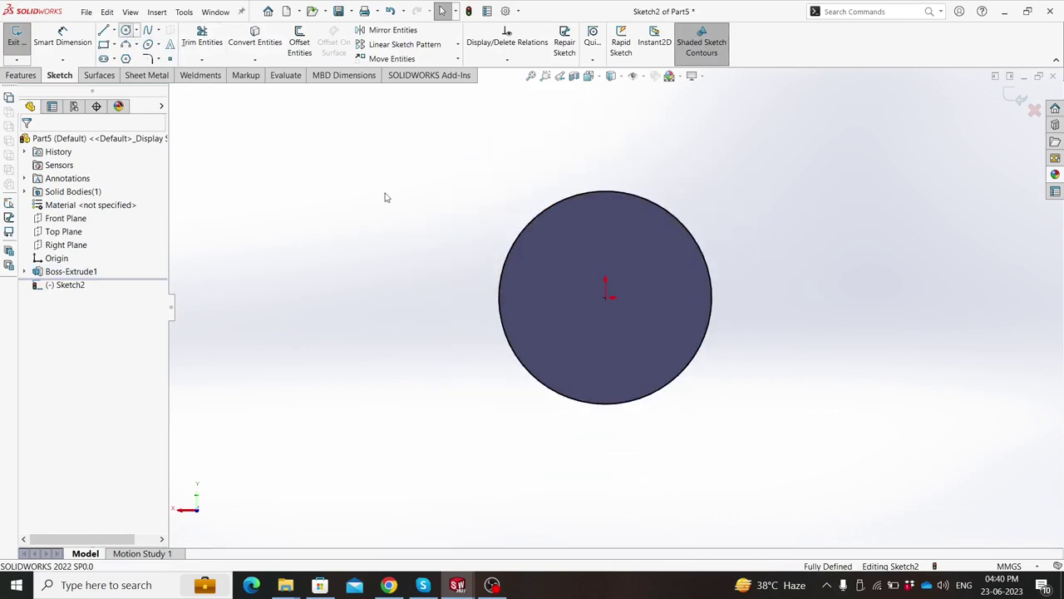
{"action": "left_click", "coordinate": [605, 297]}
{"action": "left_click", "coordinate": [417, 297]}
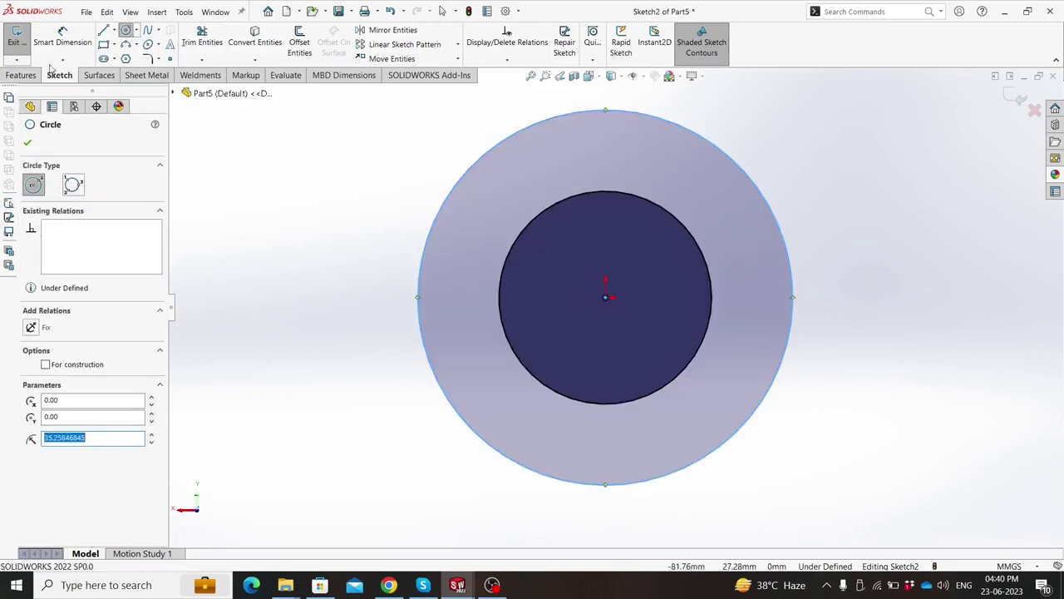
{"action": "left_click", "coordinate": [50, 46]}
{"action": "left_click", "coordinate": [419, 277]}
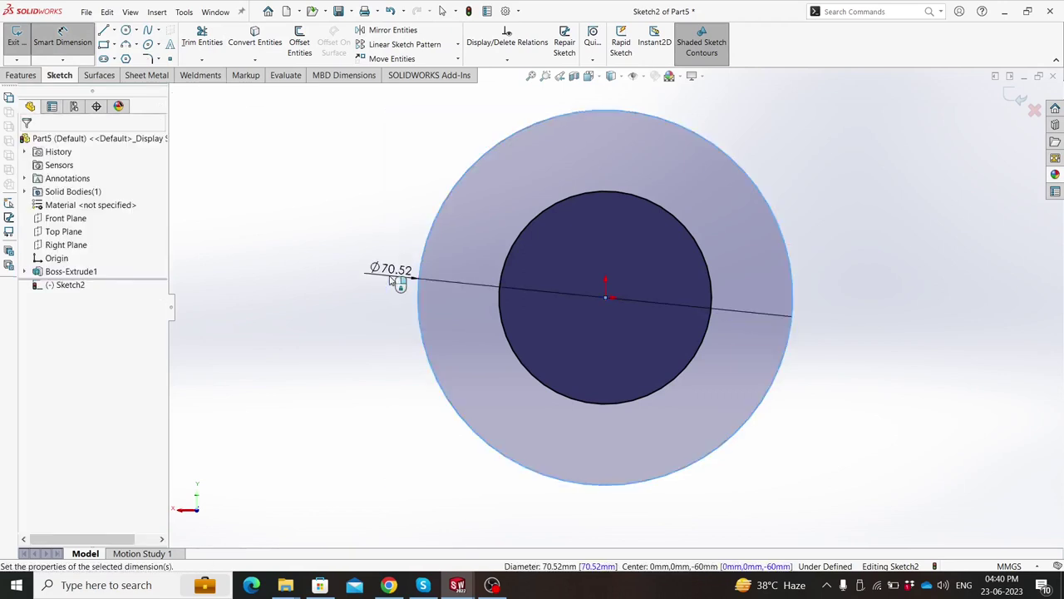
{"action": "left_click", "coordinate": [397, 281]}
{"action": "type", "text": "80"}
{"action": "key", "text": "Return"}
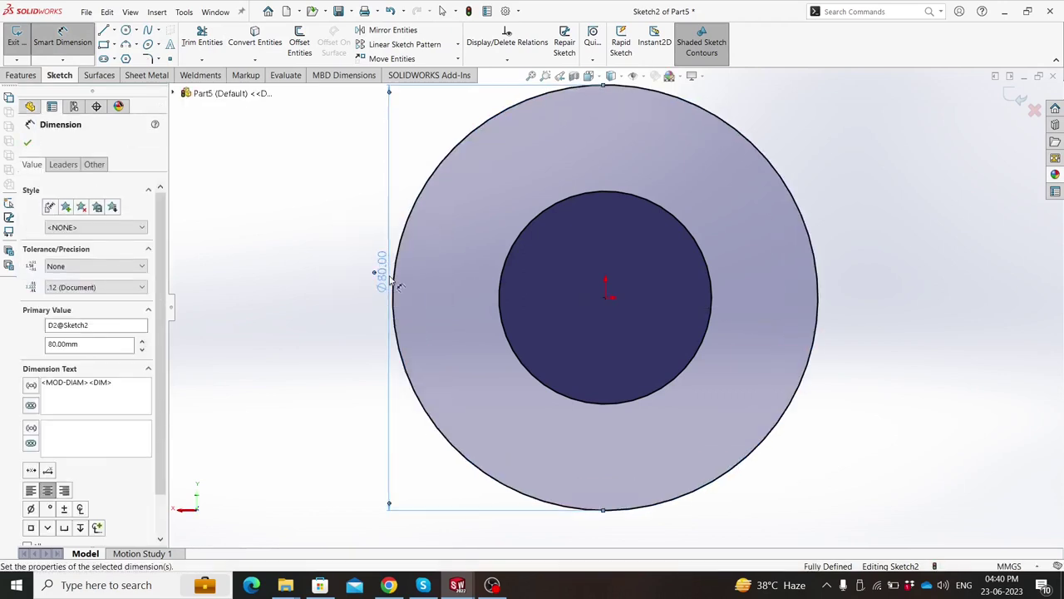
{"action": "key", "text": "f"}
{"action": "key", "text": "Escape"}
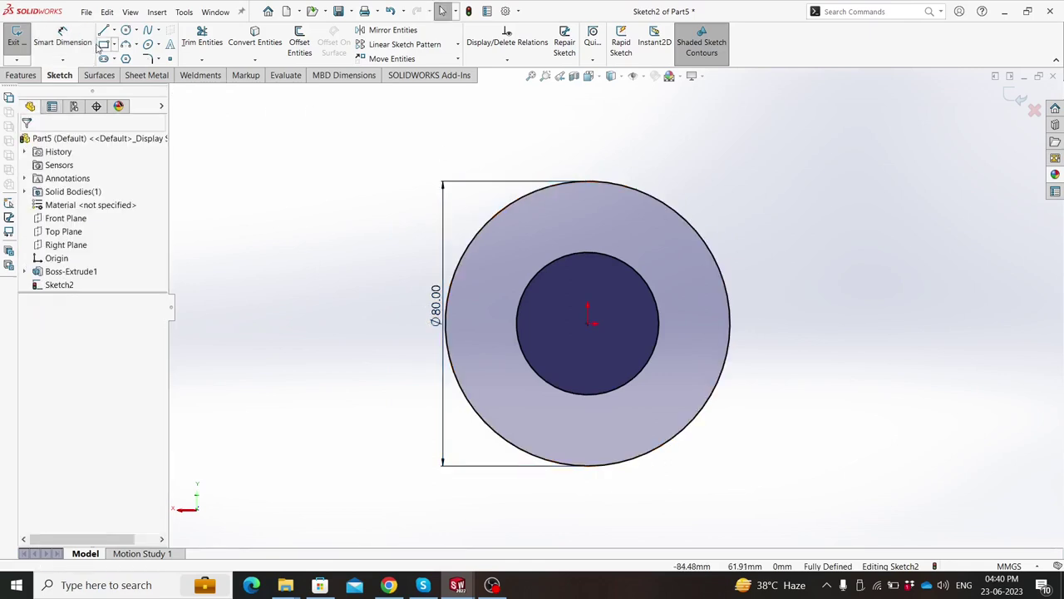
Step: Draw a vertical centerline from the centre, then a slanted line from the outer to the inner circle
{"action": "left_click", "coordinate": [115, 31]}
{"action": "left_click", "coordinate": [133, 58]}
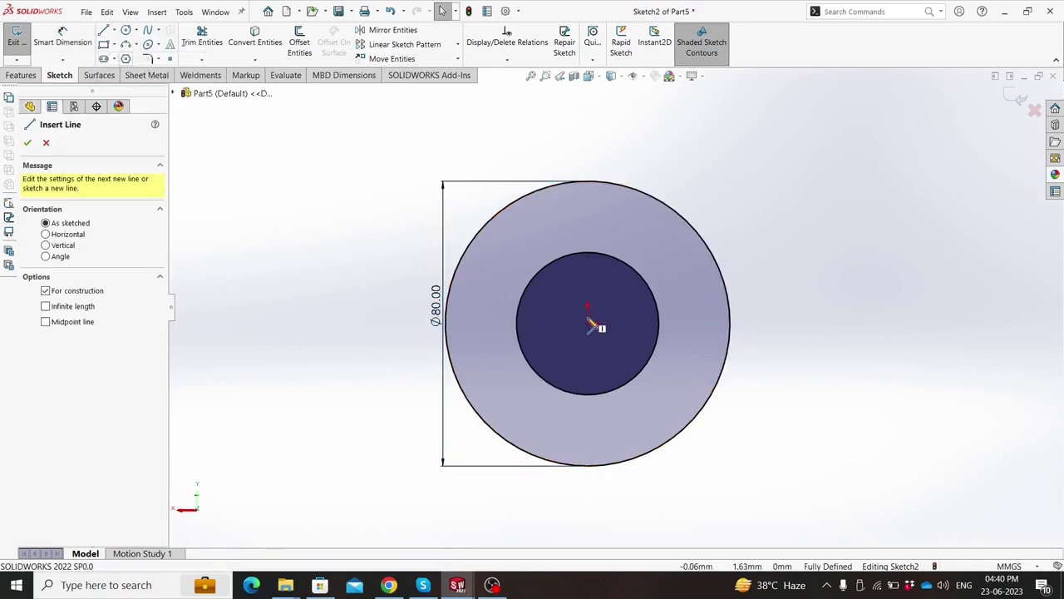
{"action": "left_click_drag", "start_coordinate": [588, 323], "coordinate": [588, 181]}
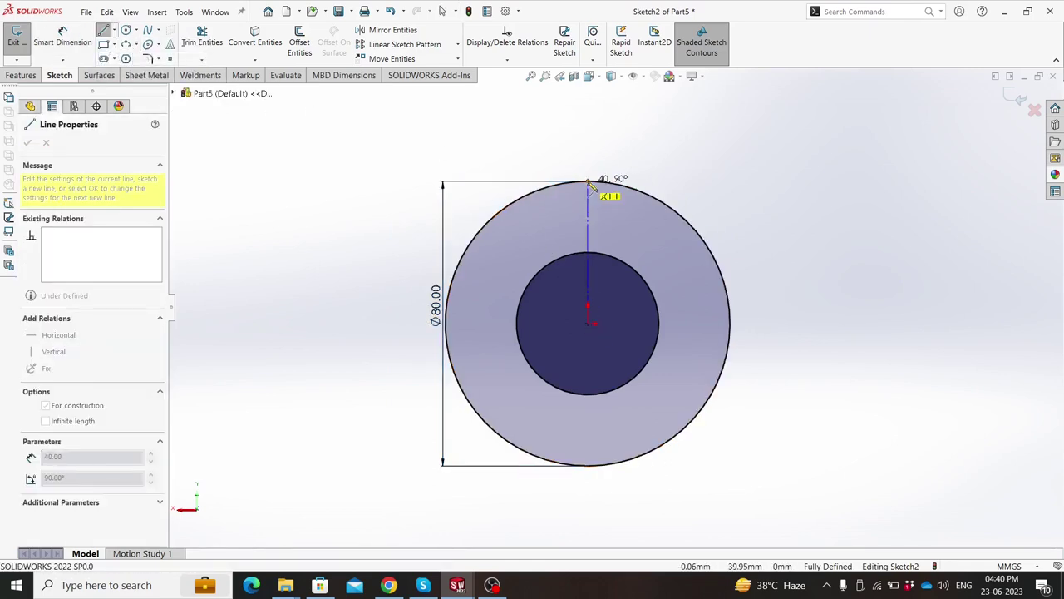
{"action": "key", "text": "Escape"}
{"action": "key", "text": "Escape"}
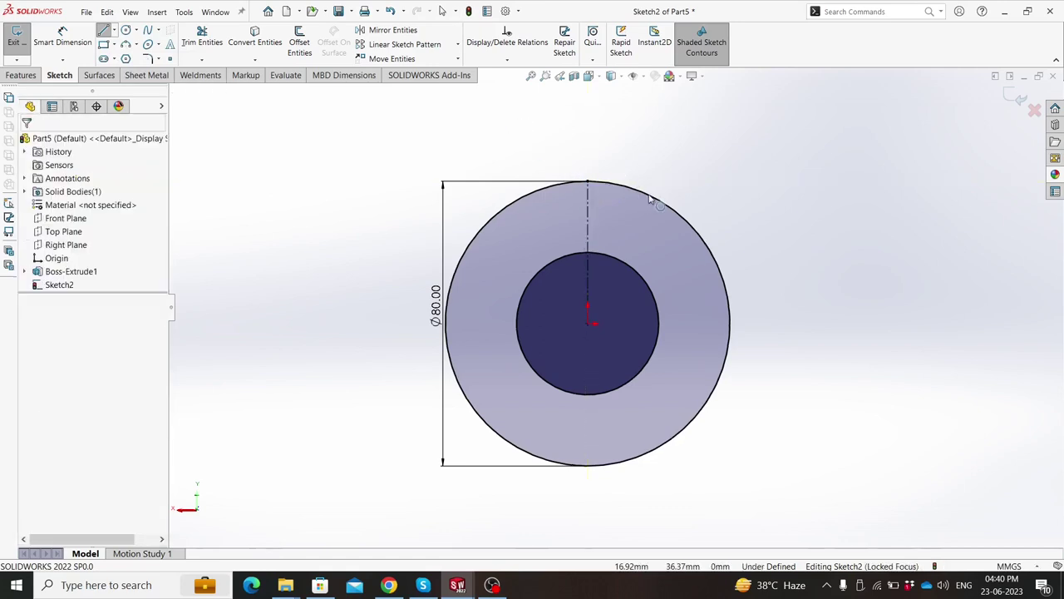
{"action": "scroll", "coordinate": [492, 177], "scroll_direction": "up", "scroll_amount": 3}
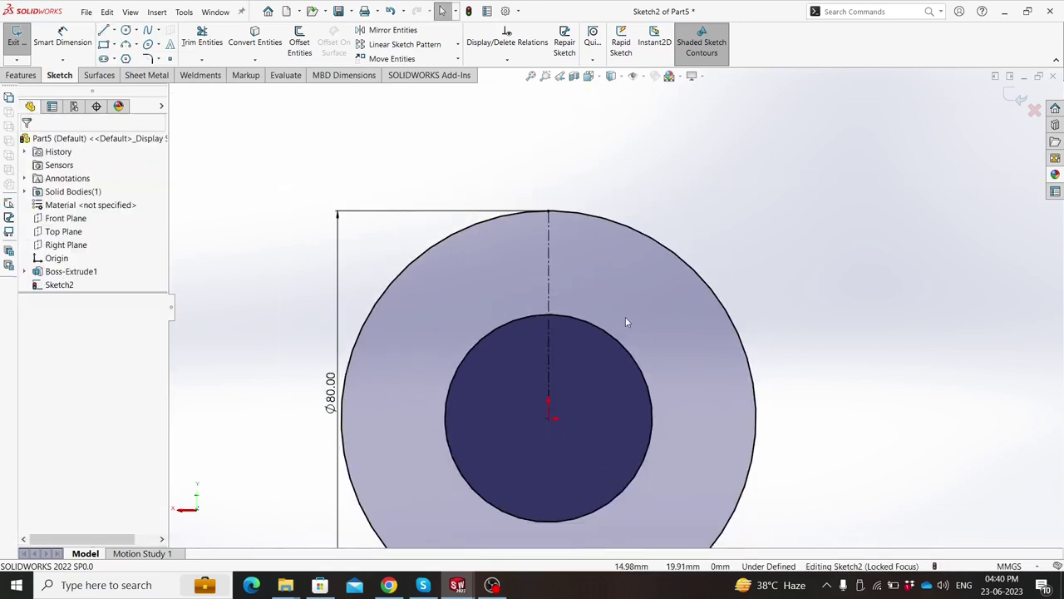
{"action": "left_click", "coordinate": [105, 32]}
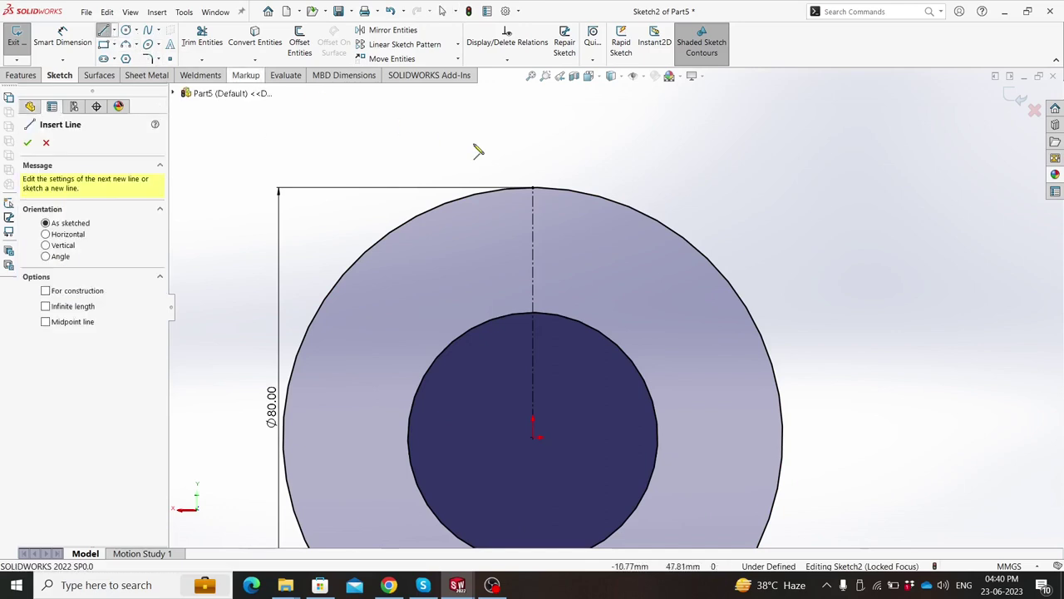
{"action": "left_click", "coordinate": [512, 190]}
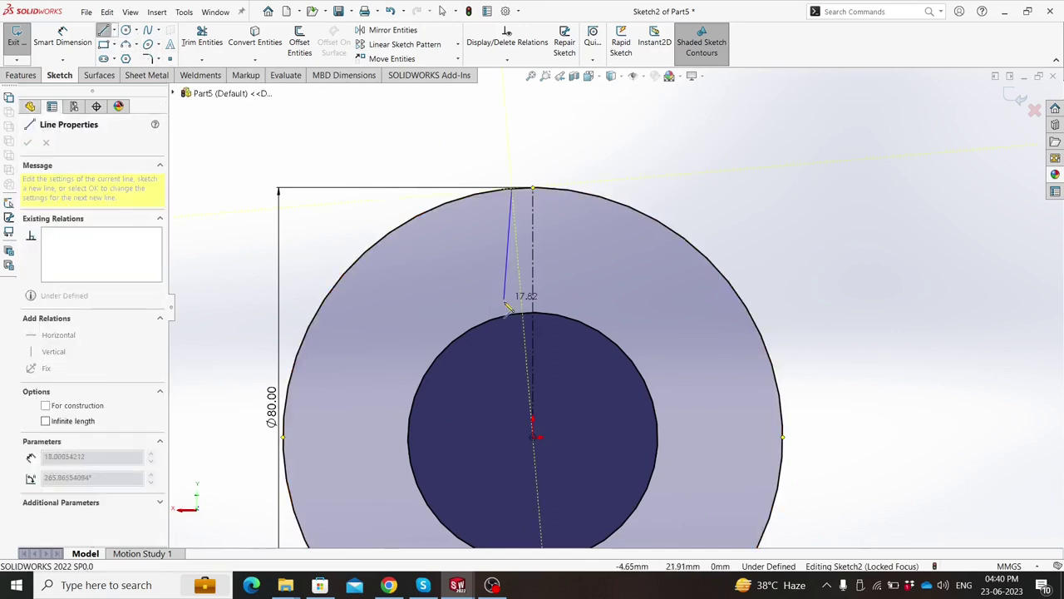
{"action": "left_click", "coordinate": [500, 317]}
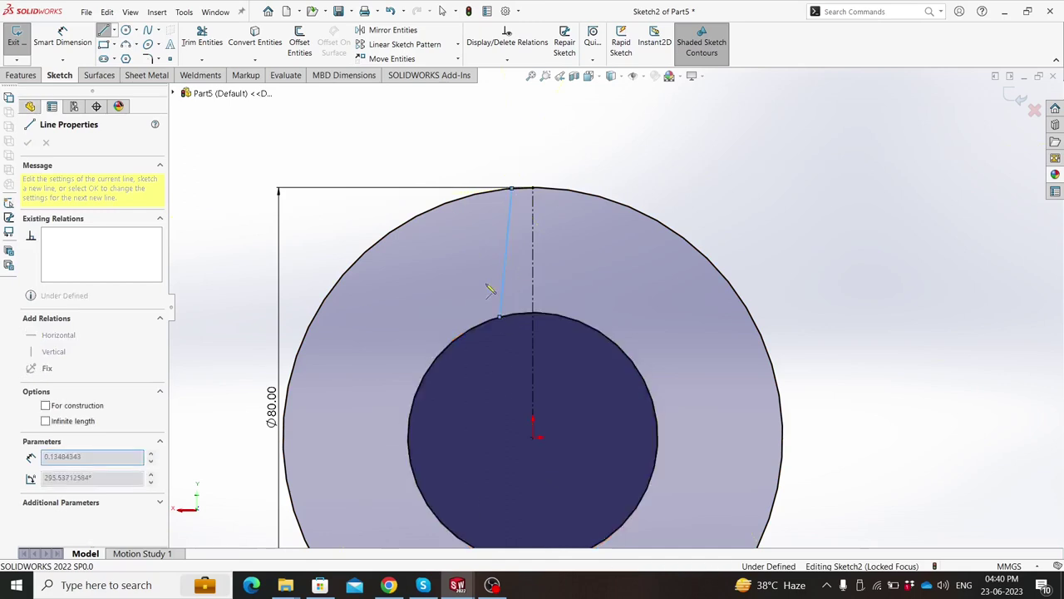
{"action": "key", "text": "Escape"}
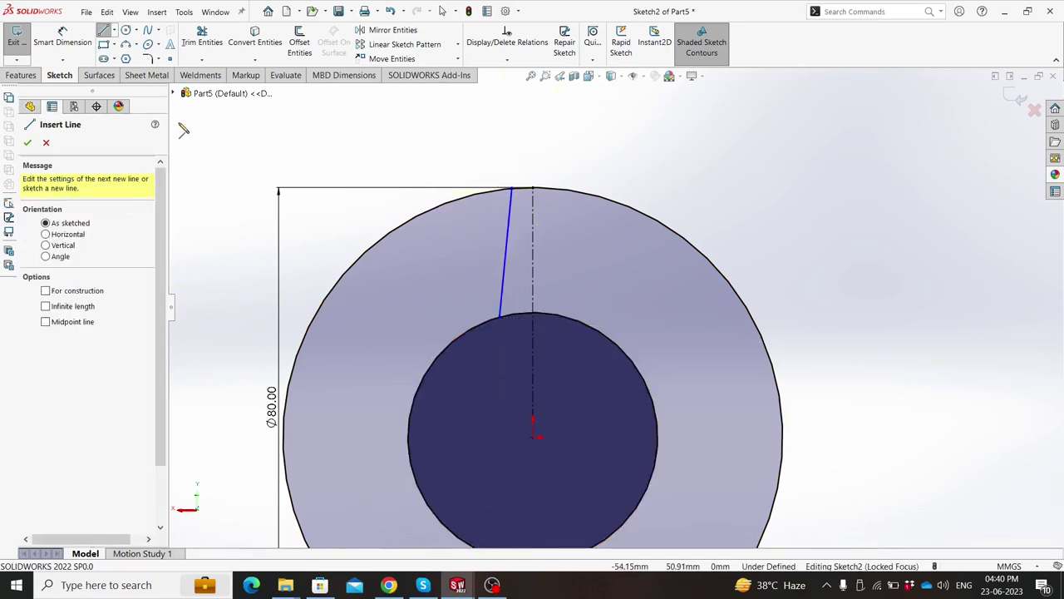
{"action": "key", "text": "Escape"}
Step: Dimension the line's ends from the centerline: 8 mm at the bottom, 4.61 mm at the top
{"action": "left_click", "coordinate": [62, 37]}
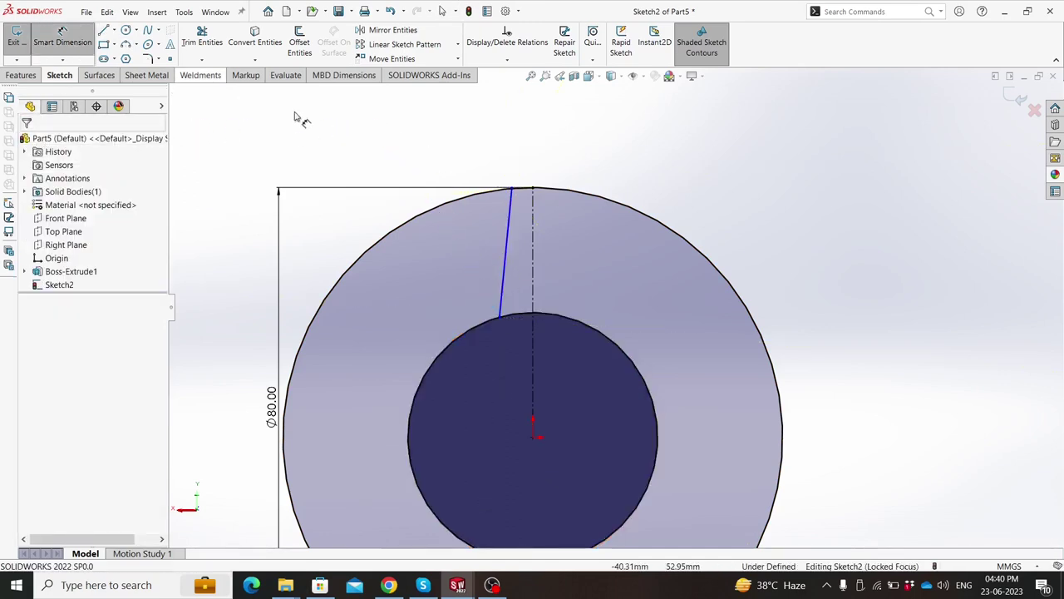
{"action": "left_click", "coordinate": [502, 318]}
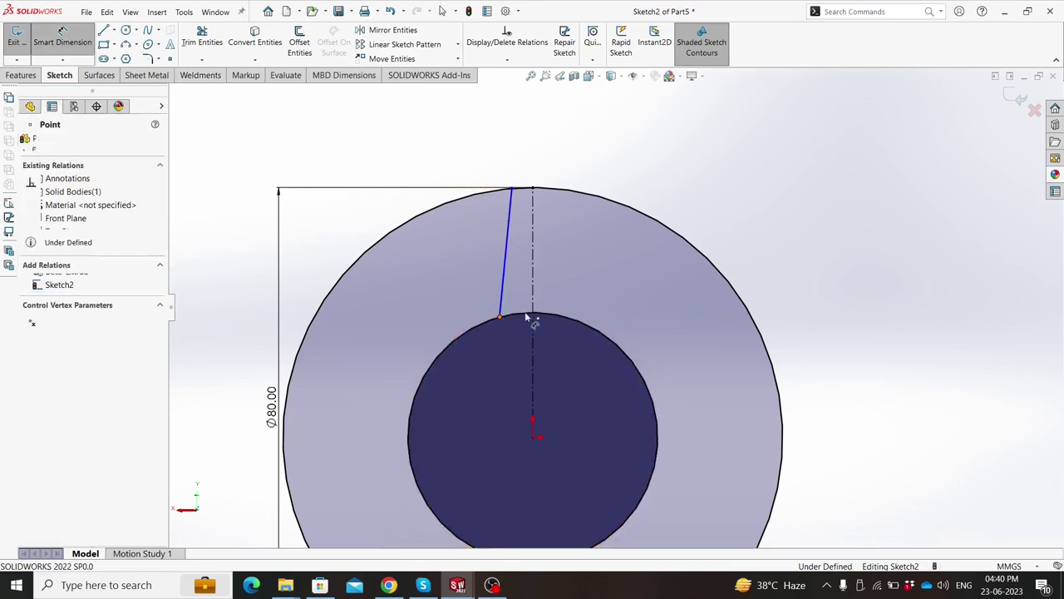
{"action": "left_click", "coordinate": [532, 326]}
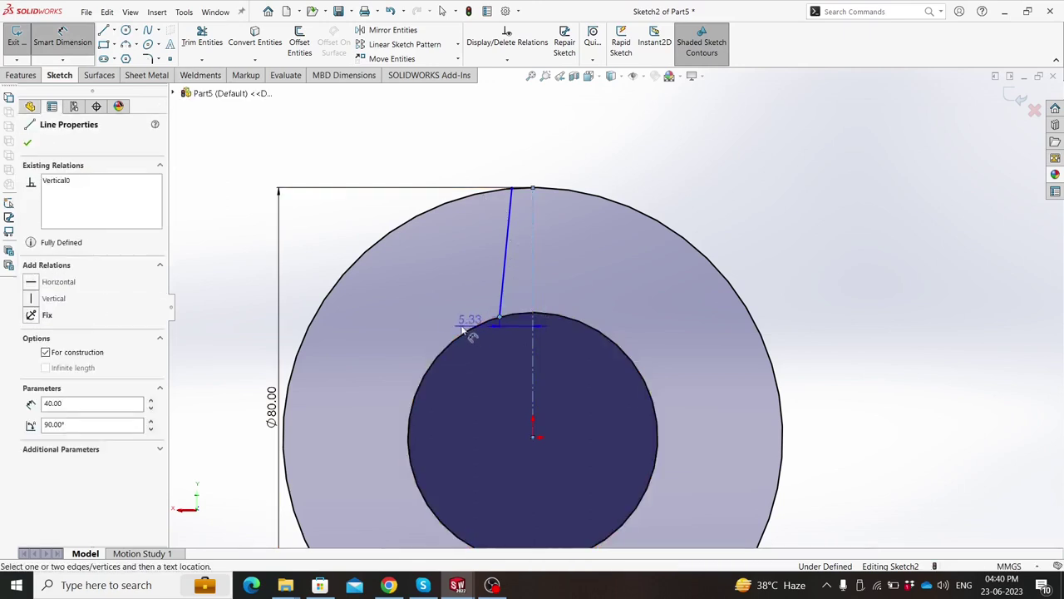
{"action": "left_click", "coordinate": [449, 324]}
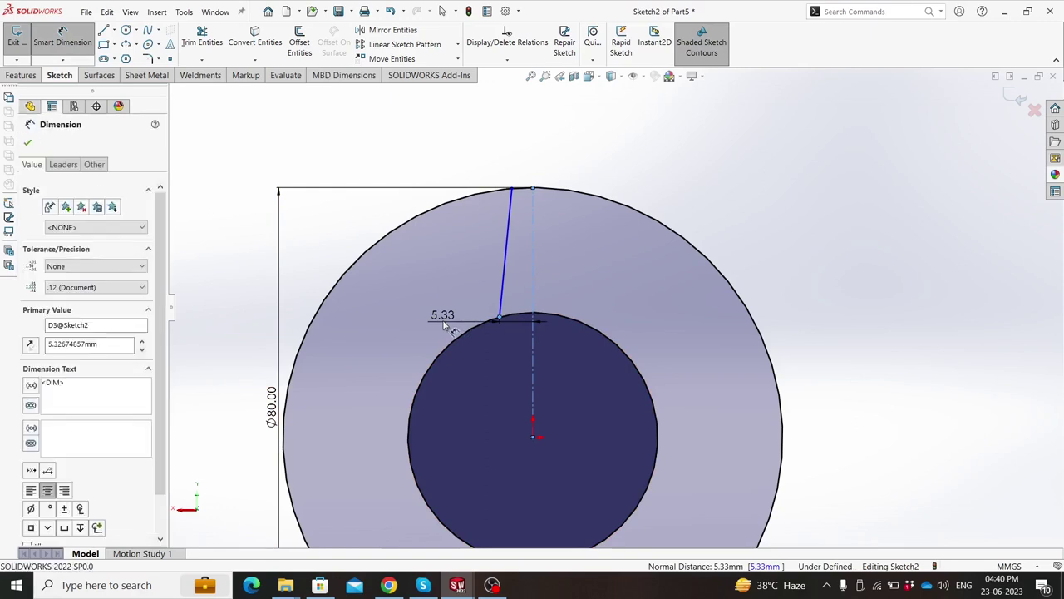
{"action": "type", "text": "8"}
{"action": "key", "text": "Return"}
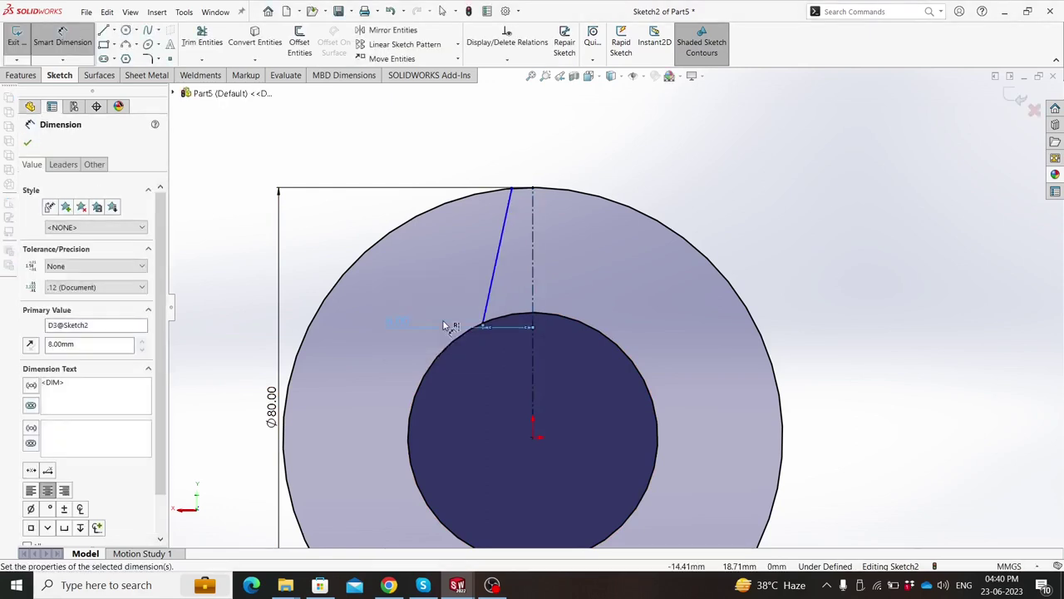
{"action": "left_click", "coordinate": [513, 190]}
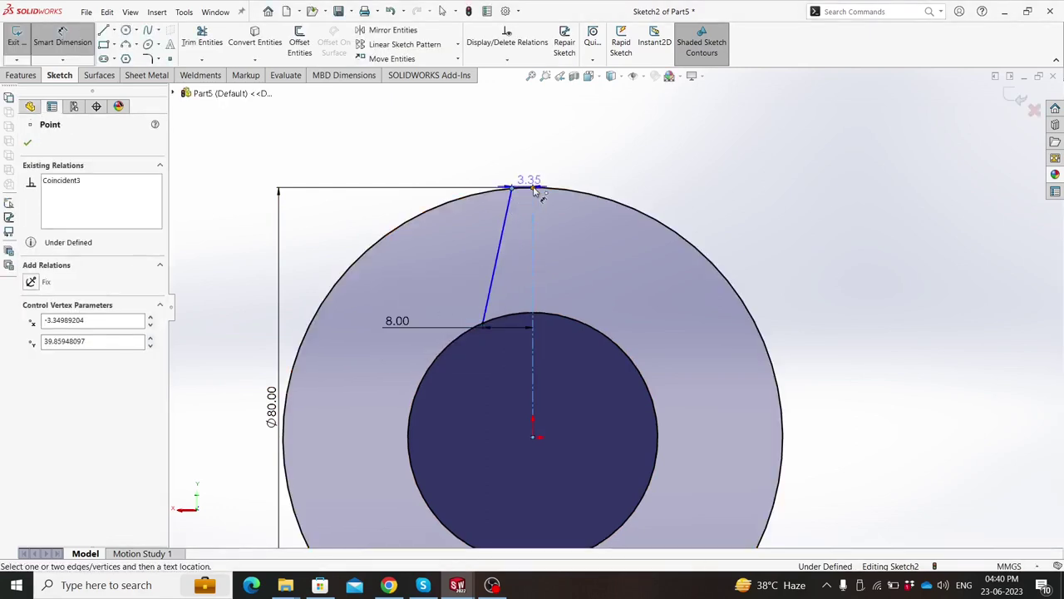
{"action": "left_click", "coordinate": [533, 185]}
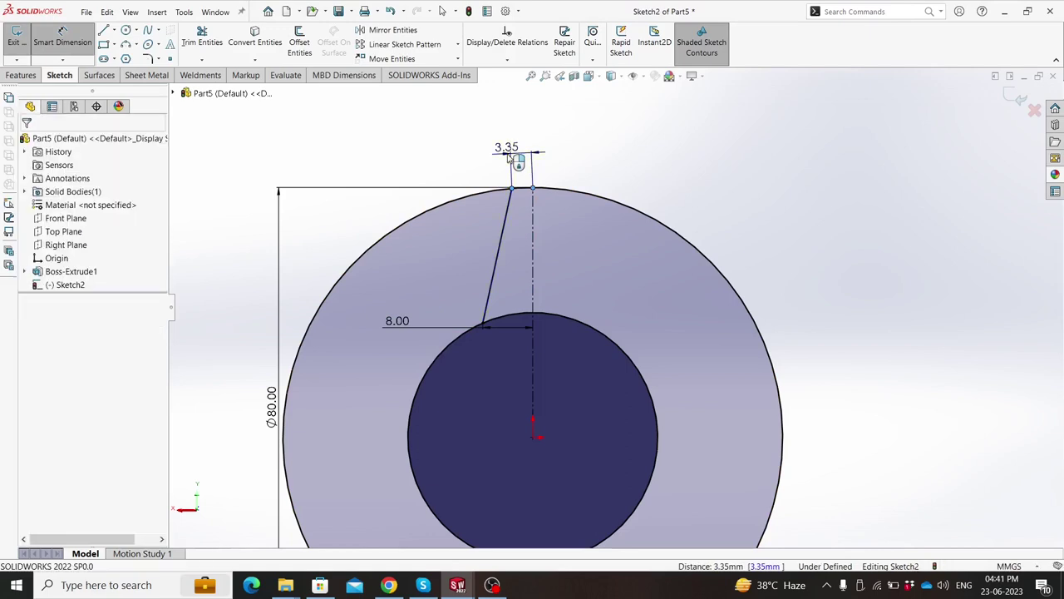
{"action": "left_click", "coordinate": [511, 158]}
{"action": "type", "text": "4.61mm"}
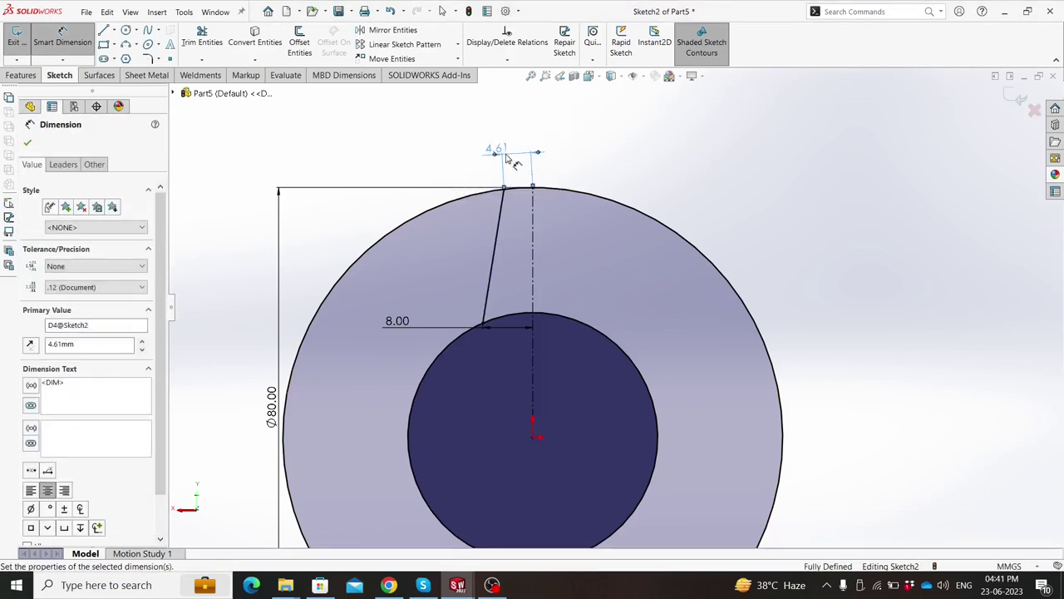
{"action": "left_click", "coordinate": [29, 144]}
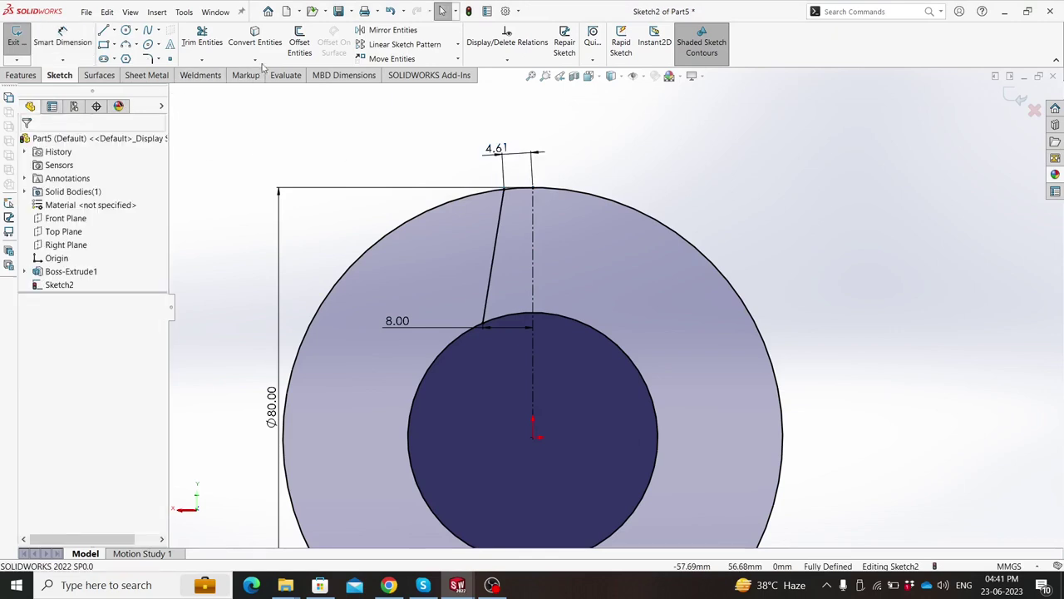
Step: Mirror the slanted line about the vertical centerline
{"action": "left_click", "coordinate": [365, 31]}
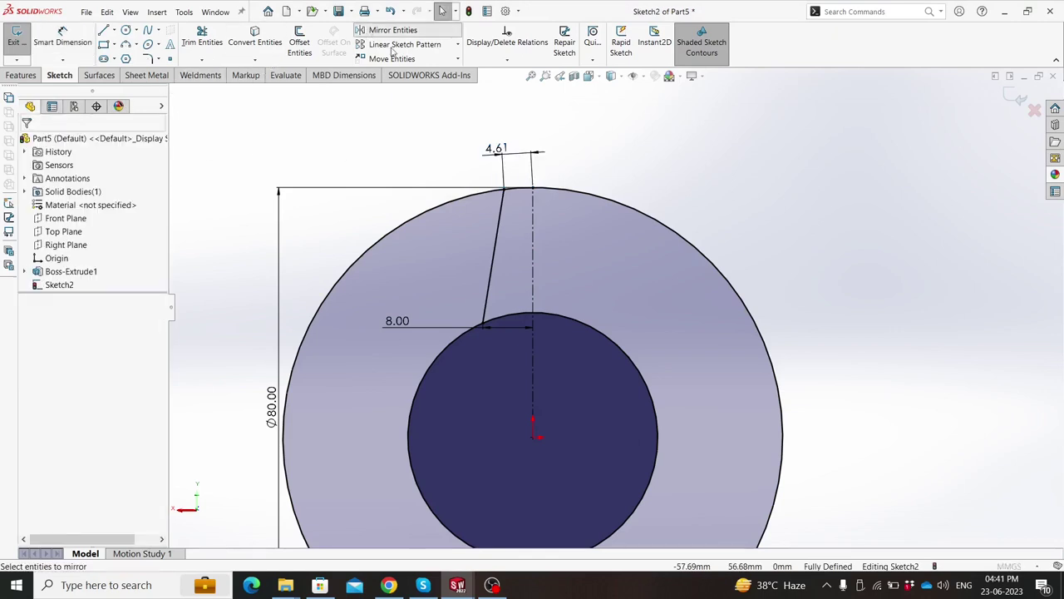
{"action": "left_click", "coordinate": [499, 225]}
{"action": "left_click", "coordinate": [112, 308]}
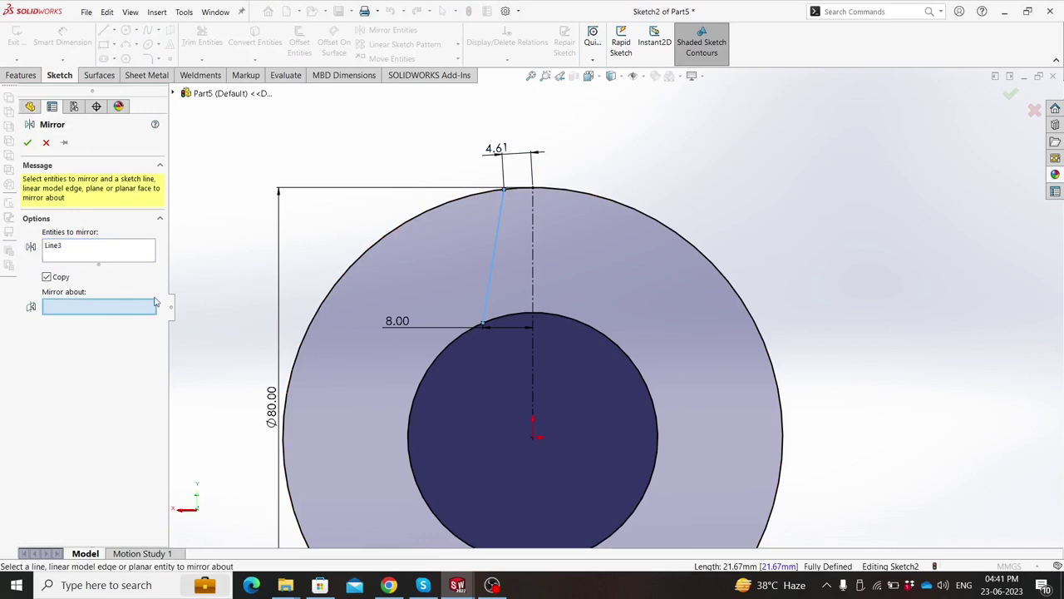
{"action": "left_click", "coordinate": [536, 253]}
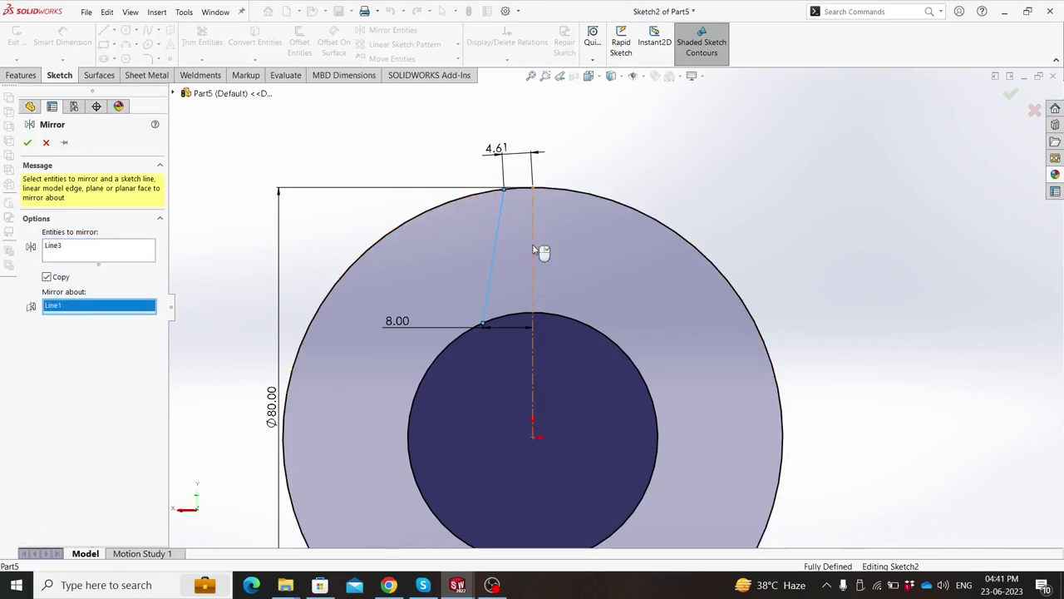
{"action": "left_click", "coordinate": [27, 143]}
Step: Power-trim away the outer circle with Trim Entities
{"action": "scroll", "coordinate": [604, 324], "scroll_direction": "up", "scroll_amount": 3}
{"action": "scroll", "coordinate": [604, 324], "scroll_direction": "up", "scroll_amount": 2}
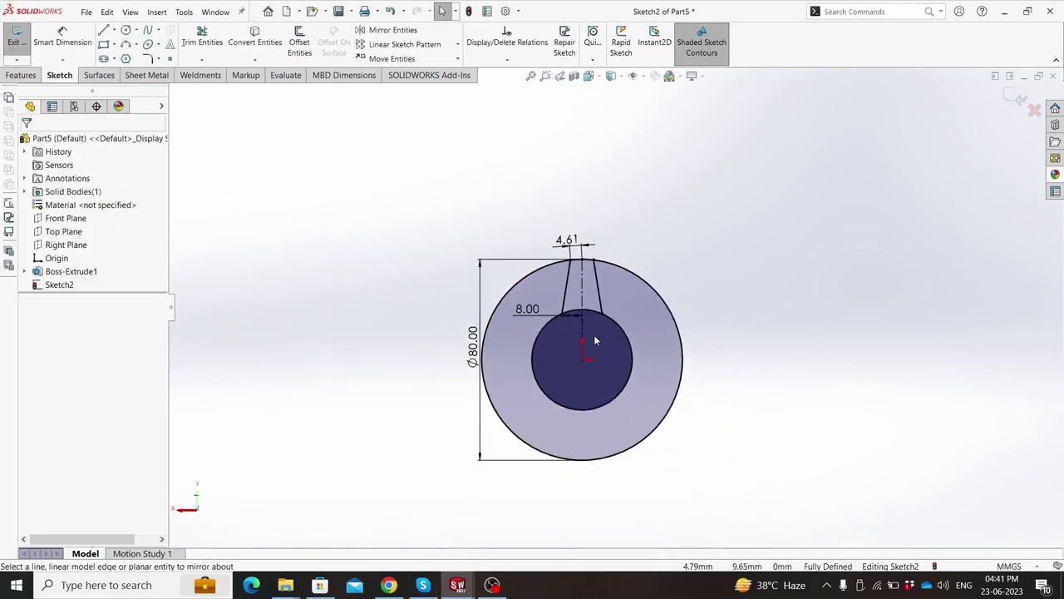
{"action": "scroll", "coordinate": [627, 314], "scroll_direction": "down", "scroll_amount": 4}
{"action": "scroll", "coordinate": [632, 307], "scroll_direction": "up", "scroll_amount": 2}
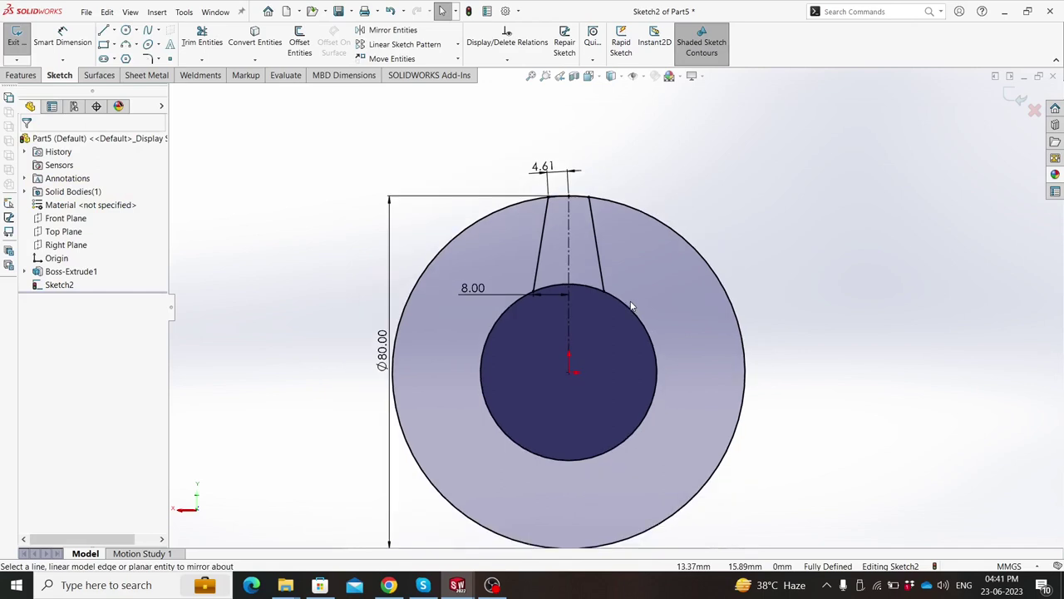
{"action": "scroll", "coordinate": [632, 307], "scroll_direction": "down", "scroll_amount": 2}
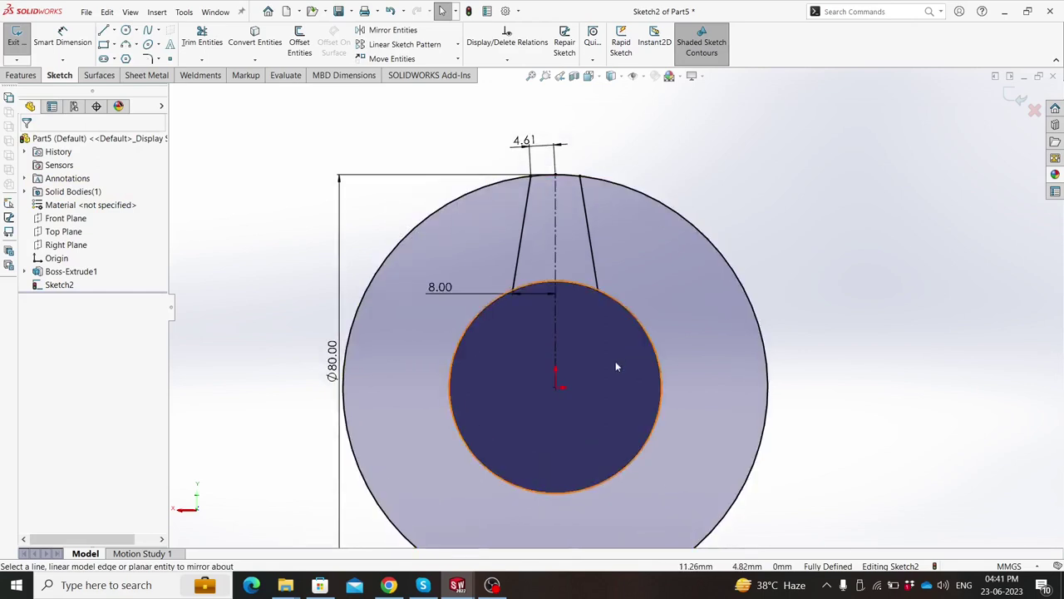
{"action": "scroll", "coordinate": [615, 360], "scroll_direction": "up", "scroll_amount": 2}
{"action": "scroll", "coordinate": [616, 364], "scroll_direction": "down", "scroll_amount": 1}
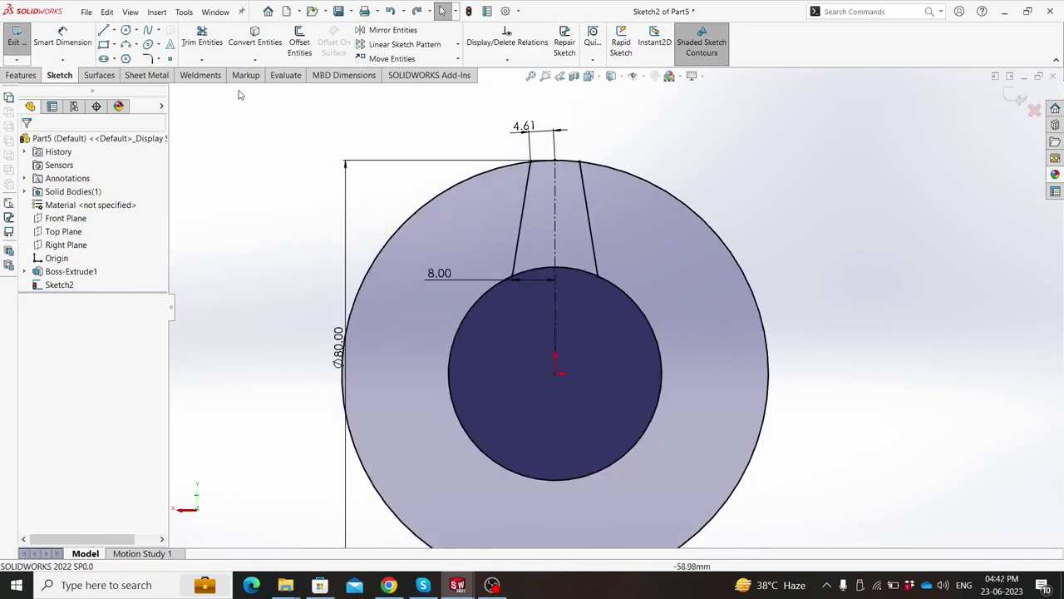
{"action": "left_click", "coordinate": [202, 38]}
{"action": "left_click_drag", "start_coordinate": [373, 200], "coordinate": [401, 268]}
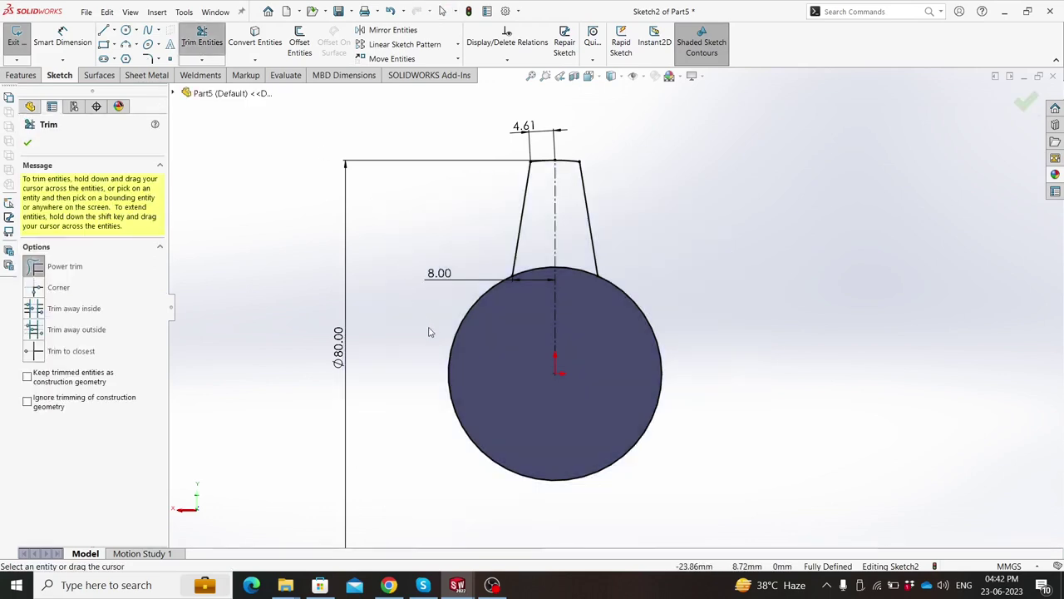
{"action": "left_click", "coordinate": [26, 144]}
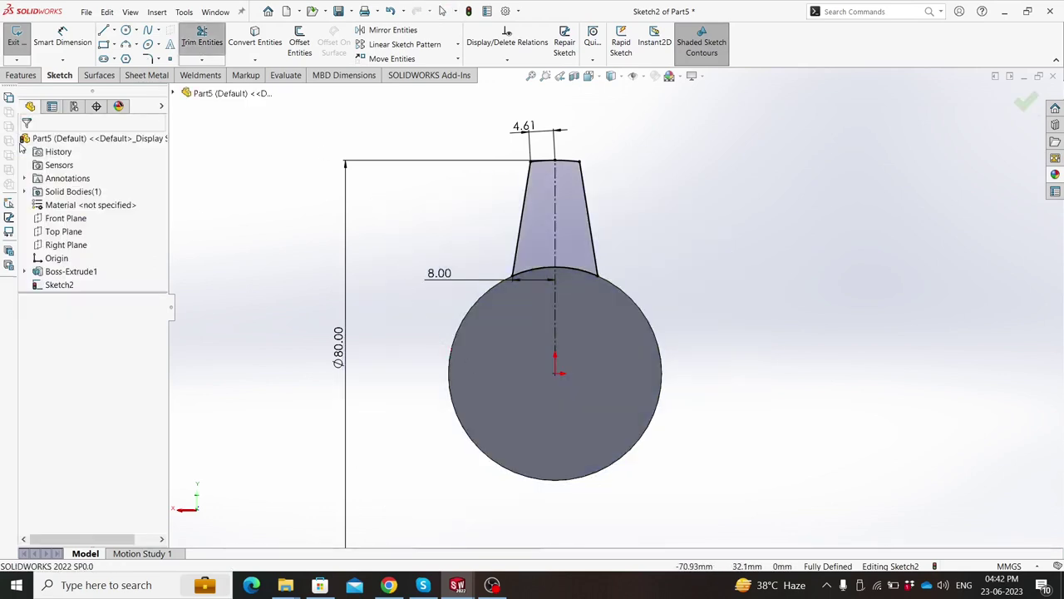
Step: Circular-pattern the tooth profile around the centre with 5 instances
{"action": "left_click", "coordinate": [457, 46]}
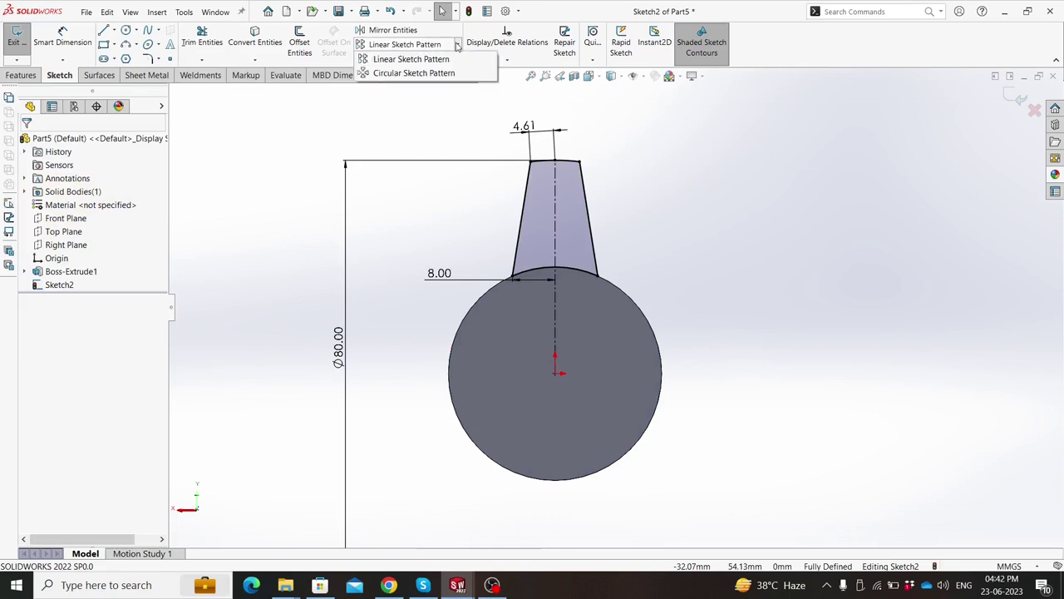
{"action": "left_click", "coordinate": [438, 72]}
{"action": "left_click", "coordinate": [542, 191]}
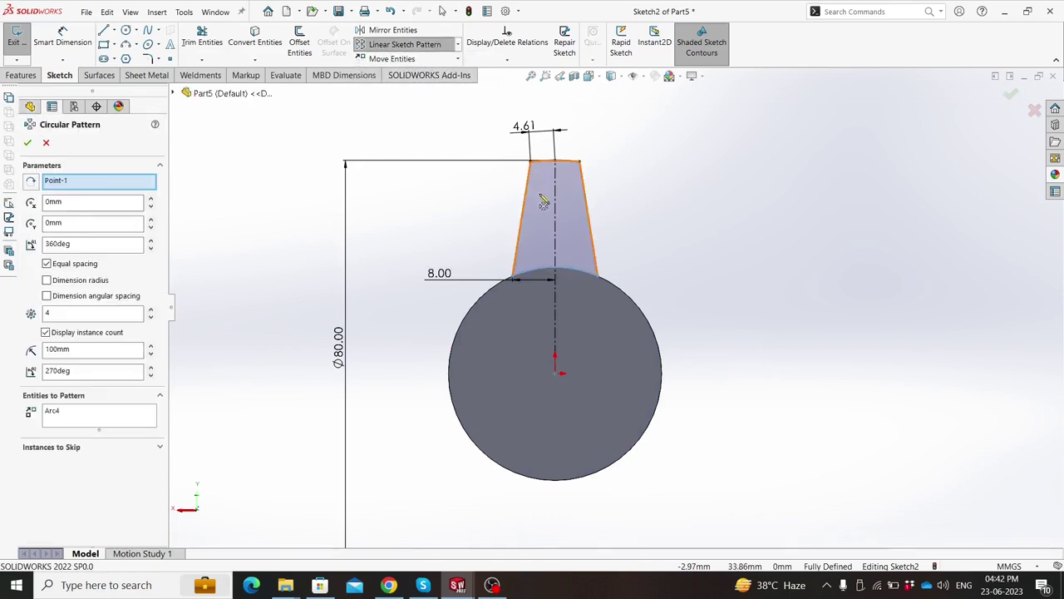
{"action": "left_click", "coordinate": [151, 310]}
{"action": "left_click", "coordinate": [28, 144]}
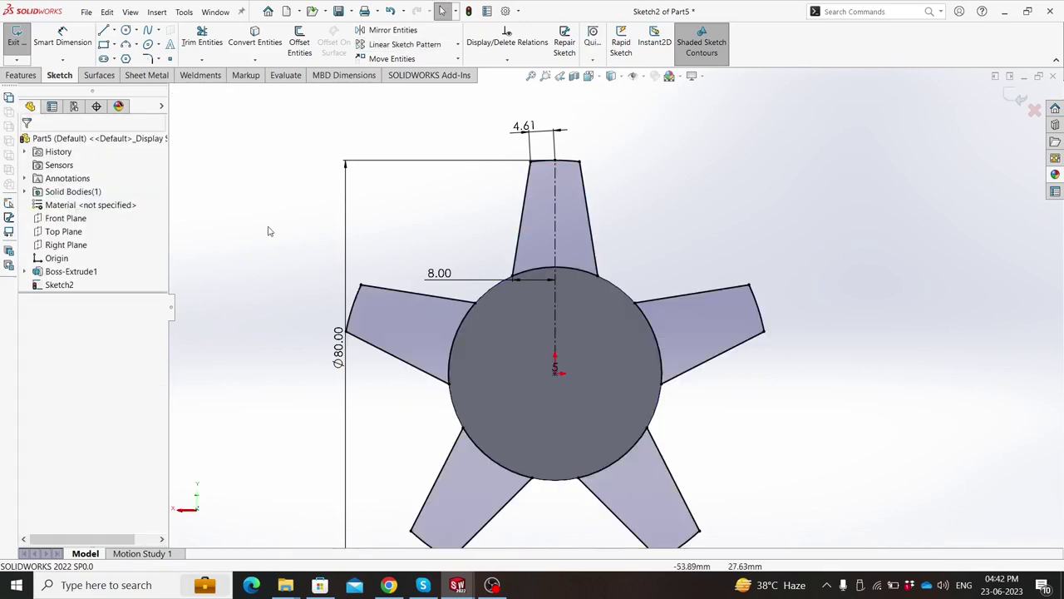
Step: Extrude the five tooth profiles 200 mm Blind in one direction as Boss-Extrude2
{"action": "left_click", "coordinate": [32, 78]}
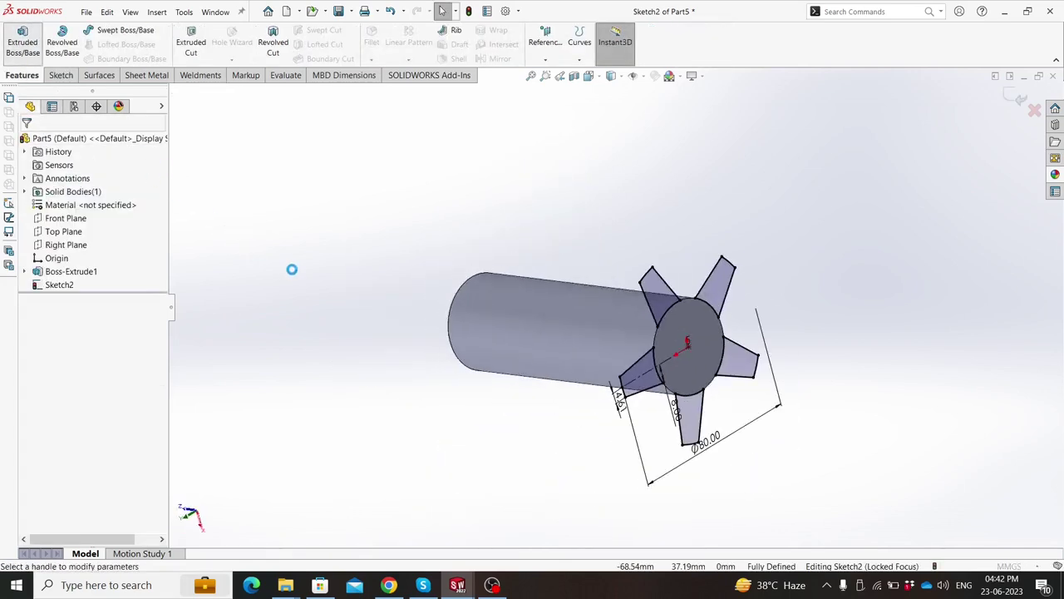
{"action": "type", "text": "120."}
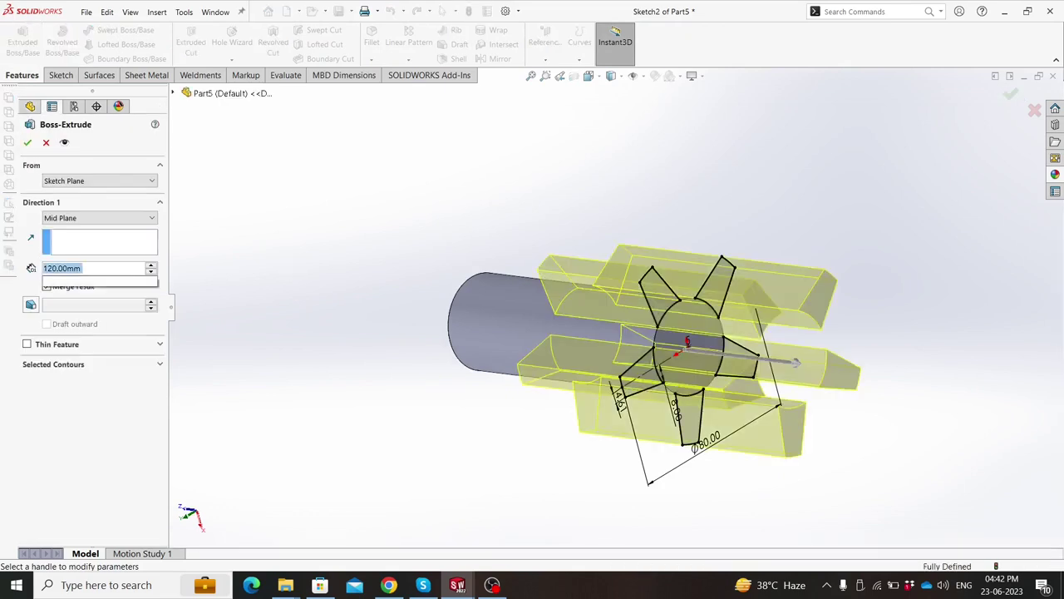
{"action": "type", "text": "00"}
{"action": "key", "text": "Return"}
{"action": "middle_click_drag", "start_coordinate": [301, 276], "coordinate": [334, 293]}
{"action": "left_click", "coordinate": [127, 218]}
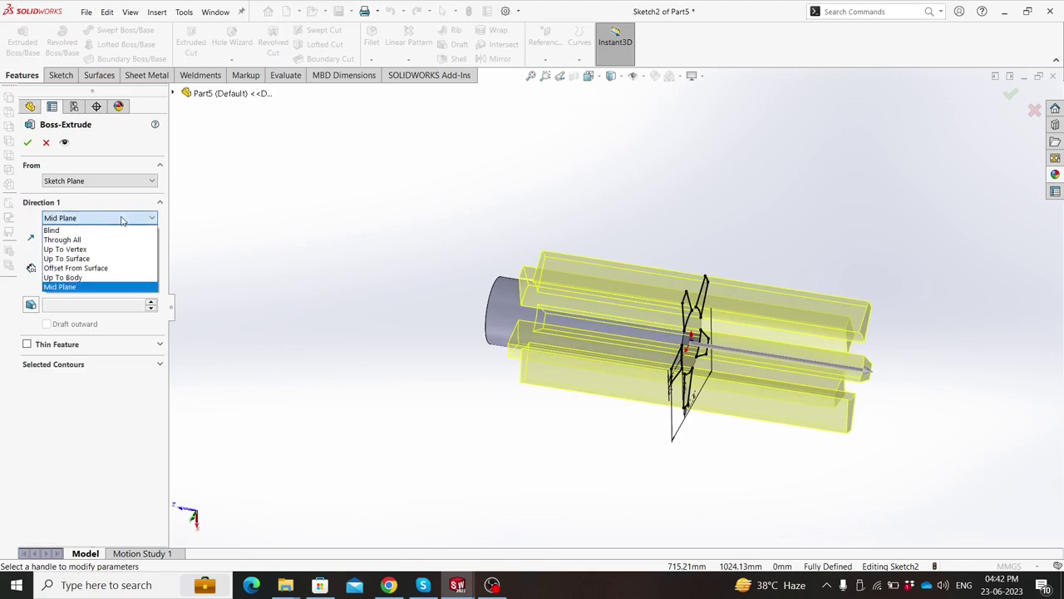
{"action": "left_click", "coordinate": [110, 231]}
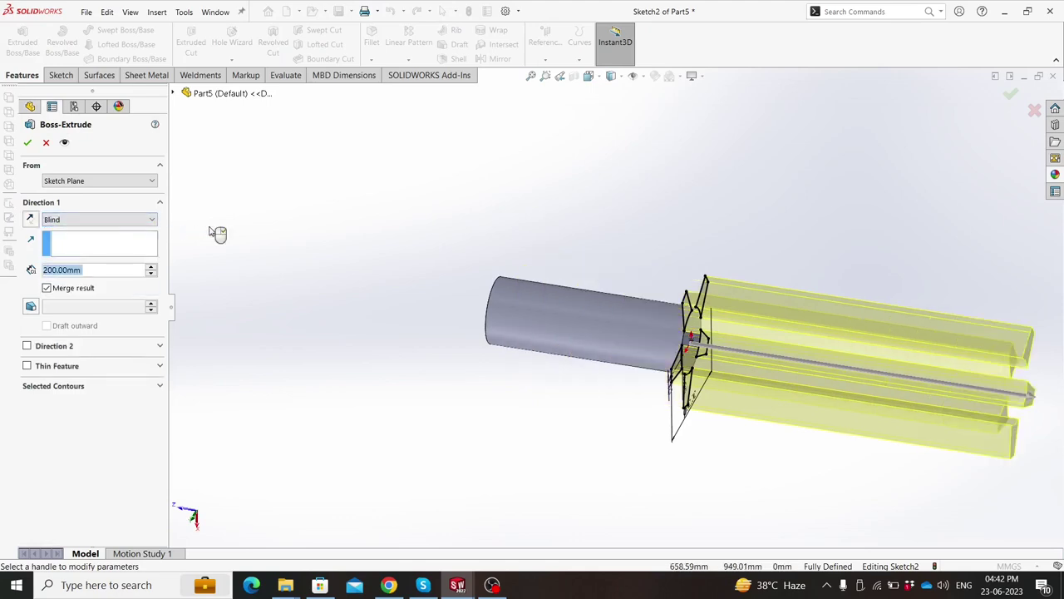
{"action": "left_click", "coordinate": [26, 143]}
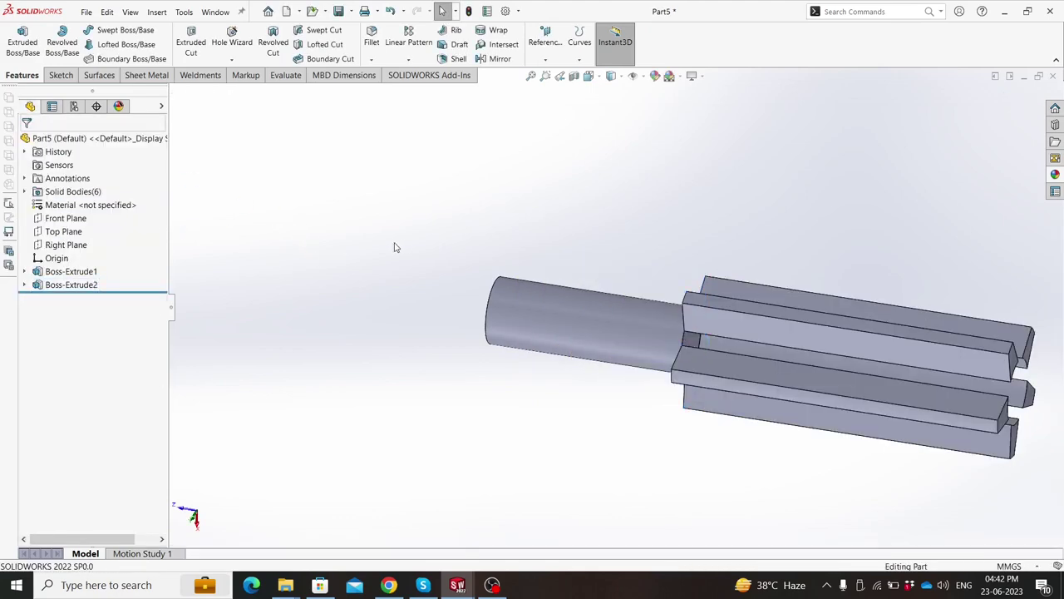
{"action": "mouse_move", "coordinate": [395, 247]}
{"action": "middle_mouse_down"}
{"action": "mouse_move", "coordinate": [346, 285]}
{"action": "mouse_move", "coordinate": [311, 292]}
{"action": "mouse_move", "coordinate": [297, 231]}
{"action": "mouse_move", "coordinate": [292, 244]}
{"action": "middle_mouse_up"}
Step: Sketch on the shaft's round face and convert its circular edge into sketch geometry
{"action": "key", "text": "f"}
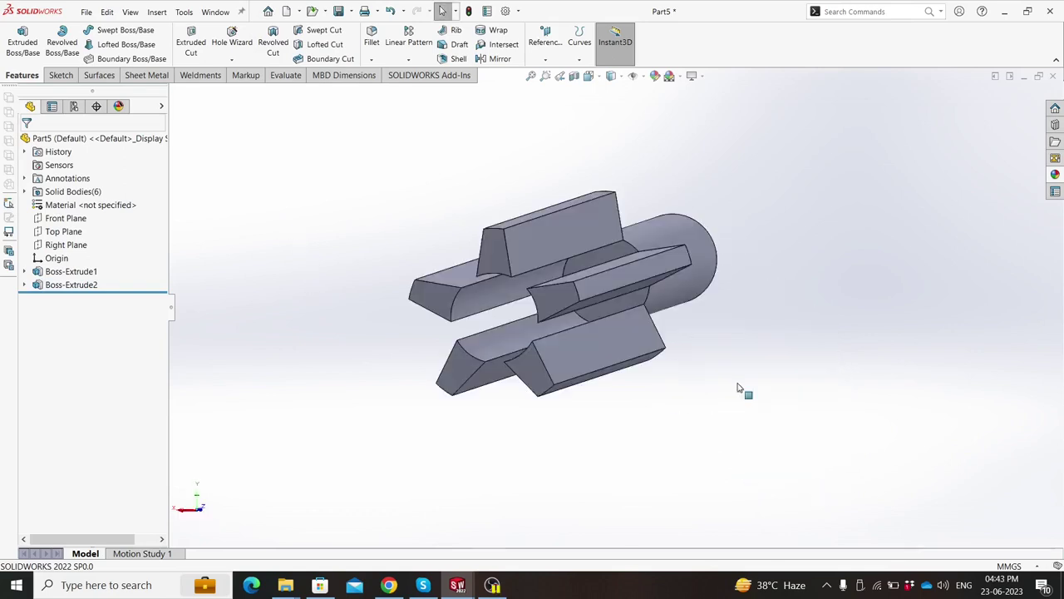
{"action": "scroll", "coordinate": [737, 387], "scroll_direction": "down", "scroll_amount": 2}
{"action": "left_click", "coordinate": [557, 191]}
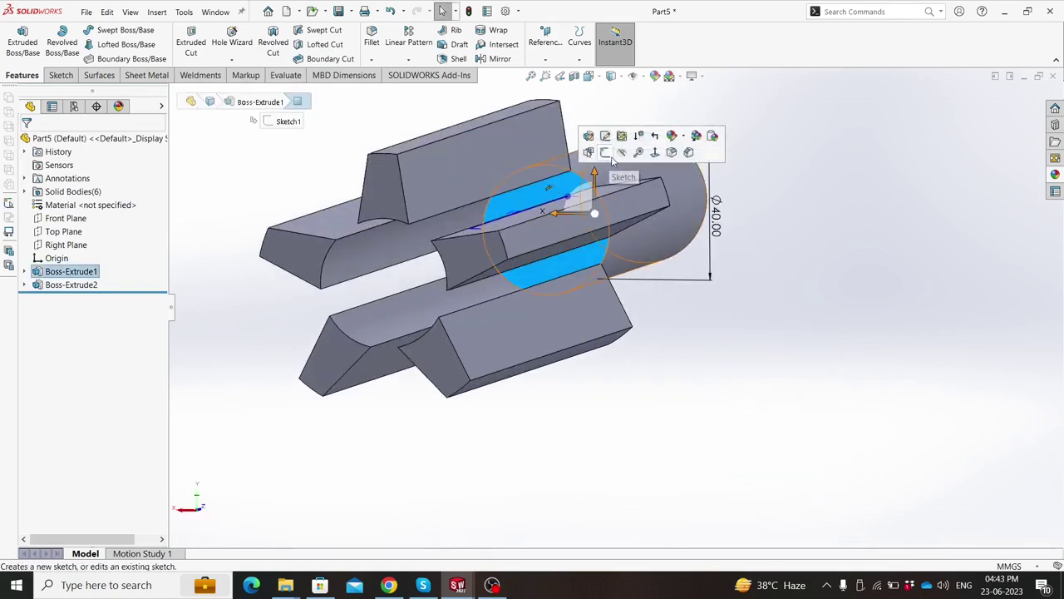
{"action": "left_click", "coordinate": [606, 152]}
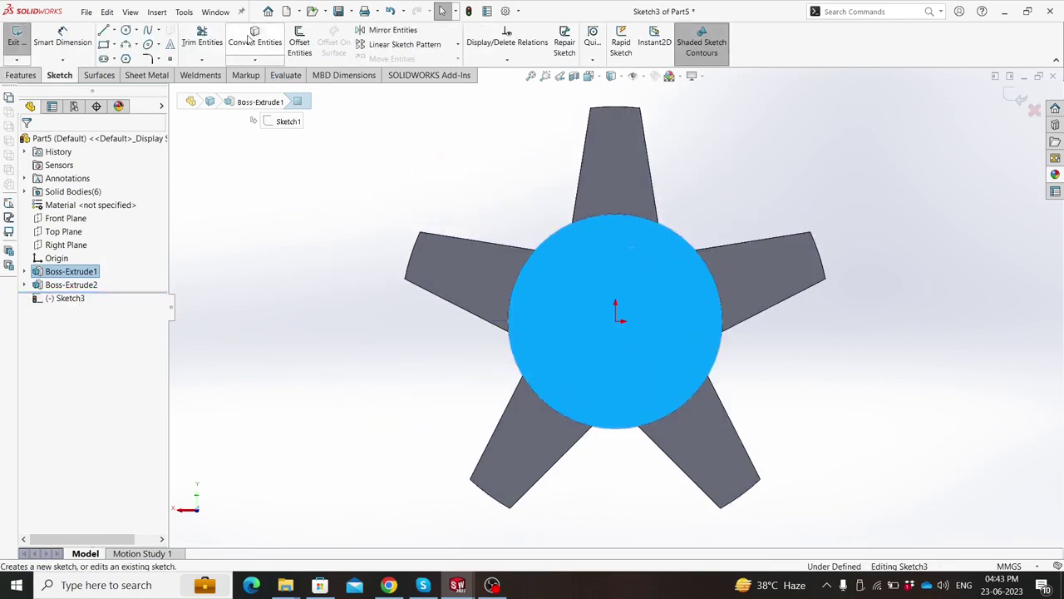
{"action": "left_click", "coordinate": [248, 37]}
Step: Extrude the converted circle Up To Surface at the teeth's end face, merging into one body
{"action": "left_click", "coordinate": [25, 77]}
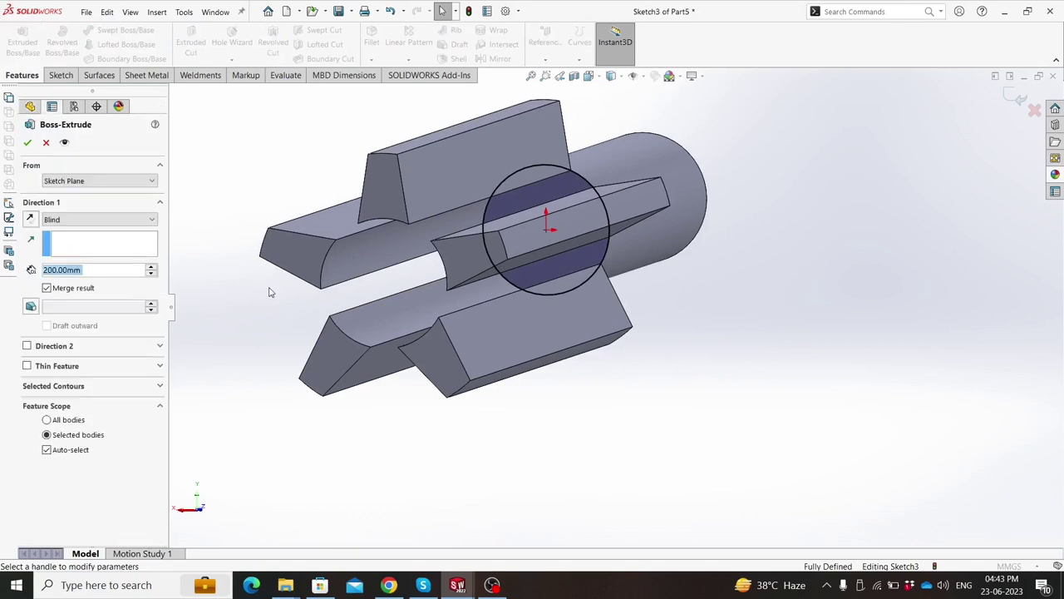
{"action": "left_click", "coordinate": [305, 258]}
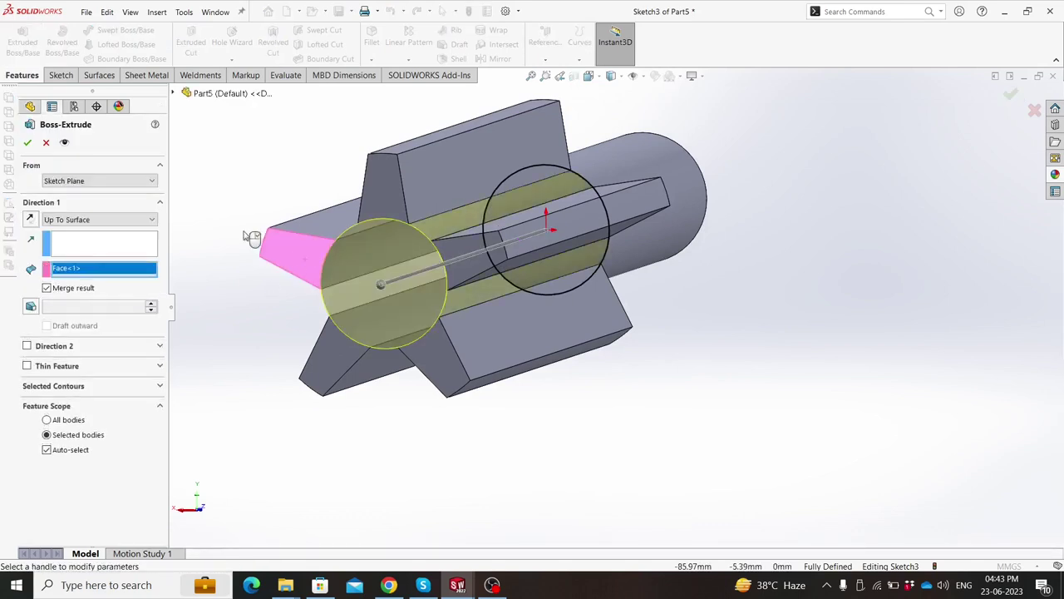
{"action": "left_click", "coordinate": [28, 143]}
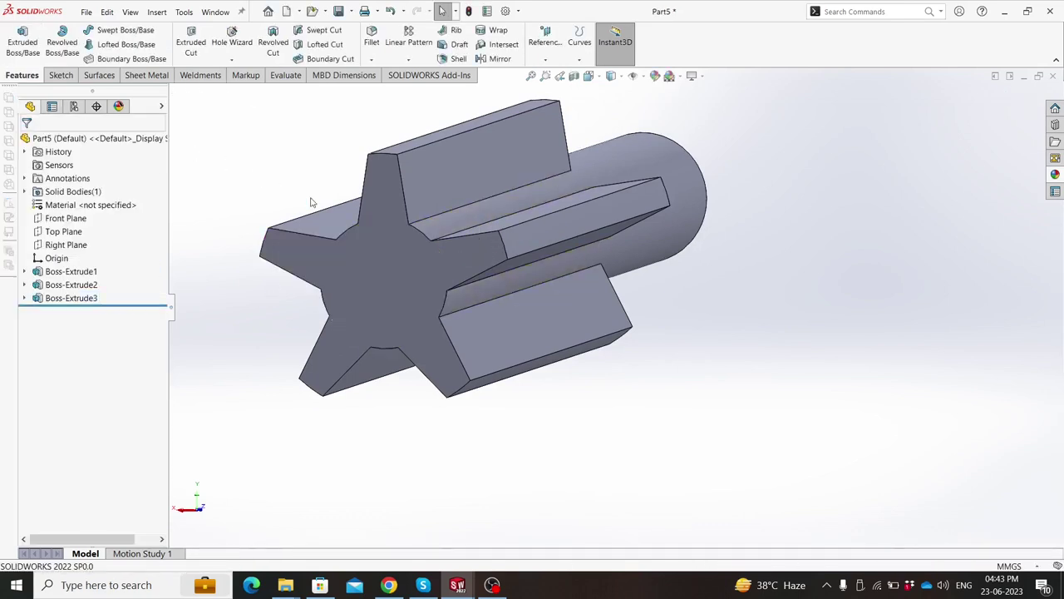
Step: Apply a green appearance to the pinion, then change it to a yellow swatch
{"action": "mouse_move", "coordinate": [338, 227]}
{"action": "middle_mouse_down"}
{"action": "mouse_move", "coordinate": [463, 190]}
{"action": "mouse_move", "coordinate": [435, 373]}
{"action": "mouse_move", "coordinate": [498, 325]}
{"action": "mouse_move", "coordinate": [523, 418]}
{"action": "mouse_move", "coordinate": [591, 356]}
{"action": "mouse_move", "coordinate": [606, 406]}
{"action": "mouse_move", "coordinate": [657, 351]}
{"action": "mouse_move", "coordinate": [595, 197]}
{"action": "mouse_move", "coordinate": [584, 211]}
{"action": "middle_mouse_up"}
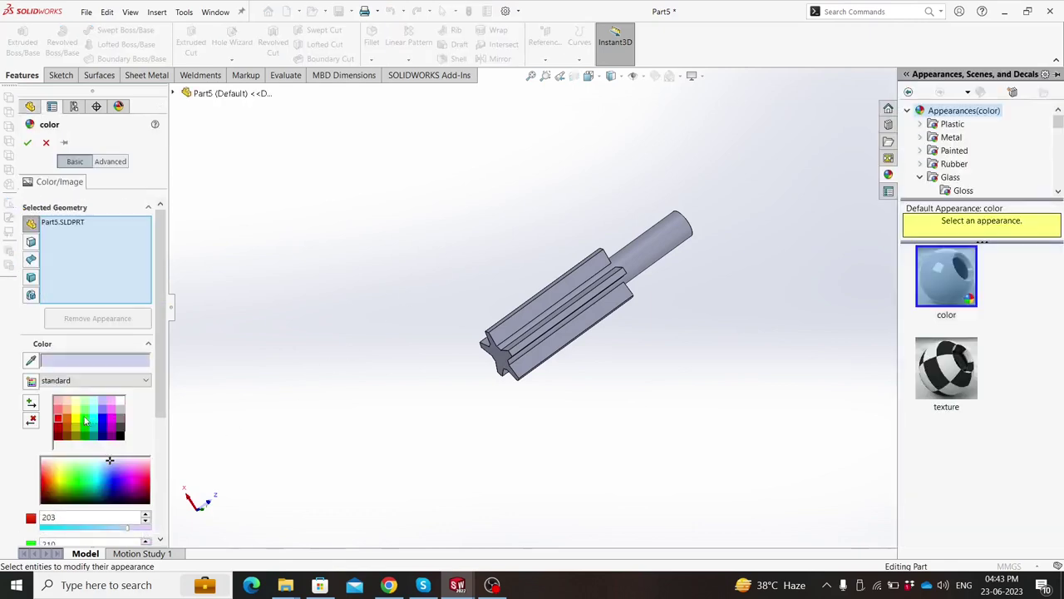
{"action": "left_click", "coordinate": [85, 422]}
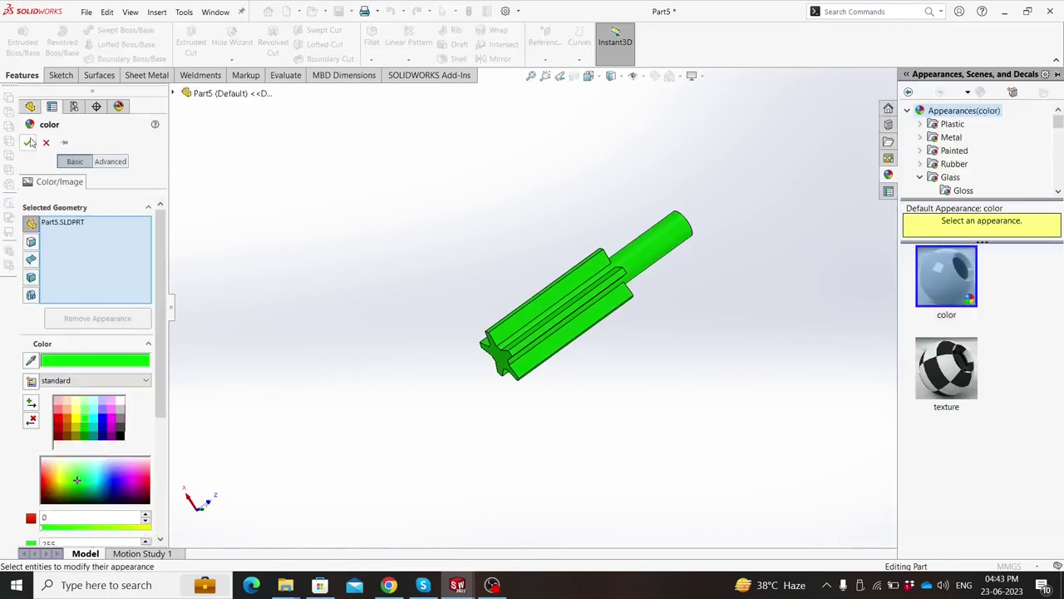
{"action": "left_click", "coordinate": [29, 142]}
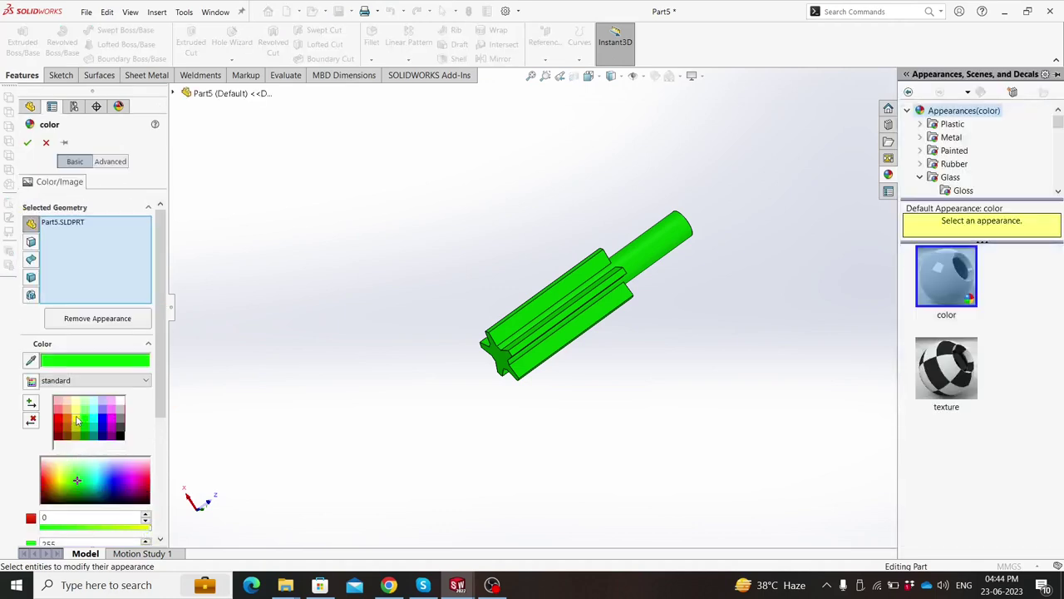
{"action": "left_click", "coordinate": [77, 420]}
{"action": "left_click", "coordinate": [27, 143]}
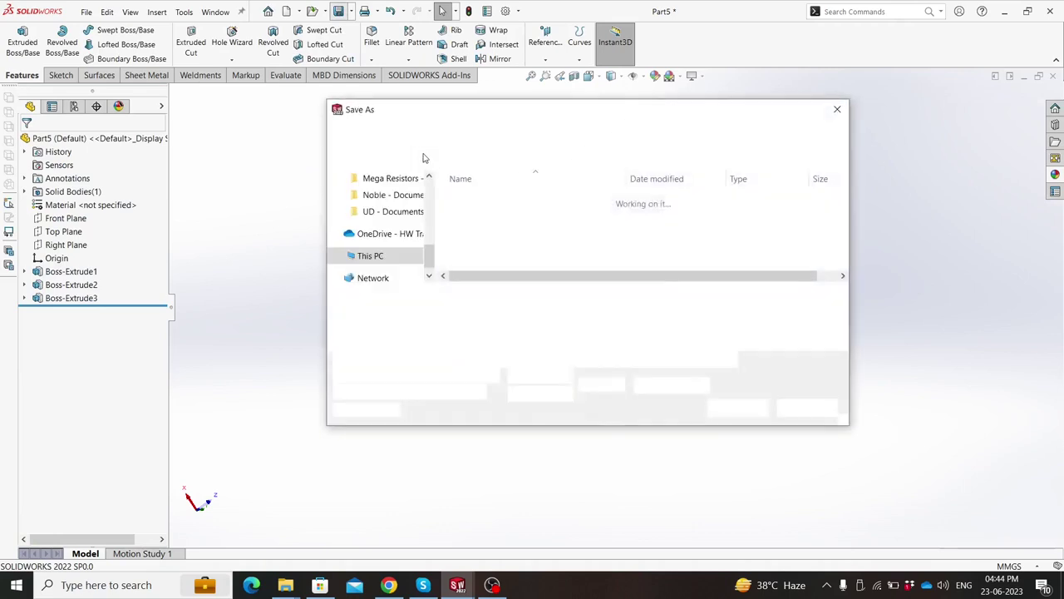
Step: In Save As, go to the Desktop and open the Crown pinion motion folder
{"action": "left_click", "coordinate": [431, 134]}
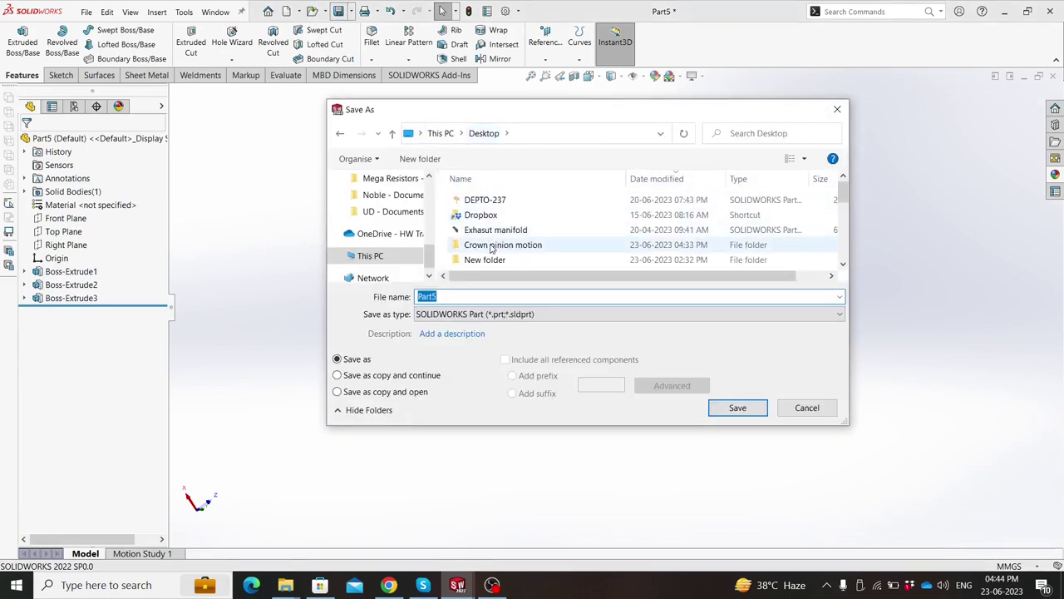
{"action": "double_click", "coordinate": [483, 248]}
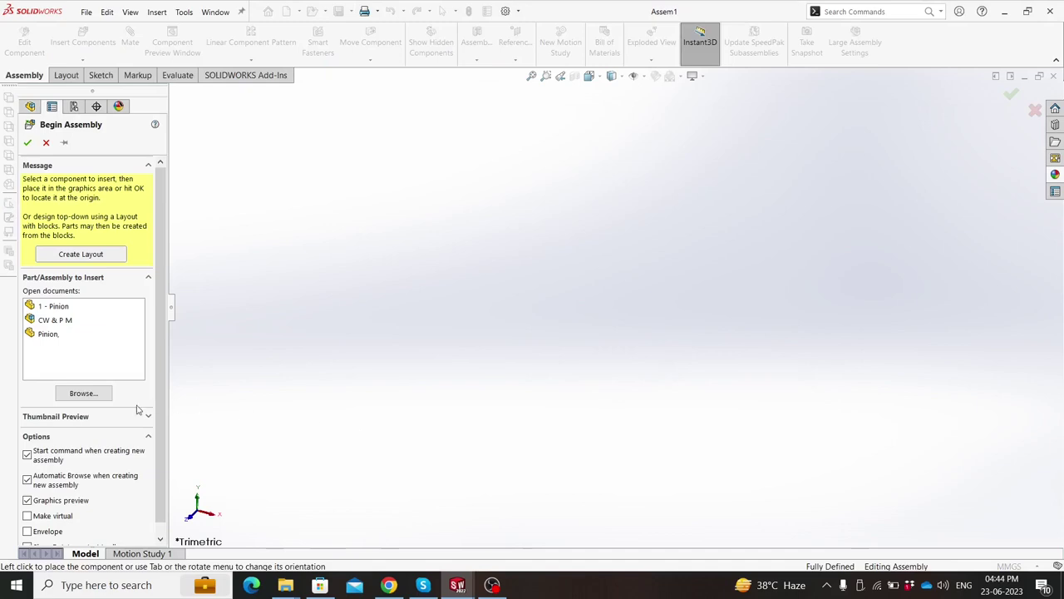
Step: Reopen the saved Pinion part and give it a yellow appearance
{"action": "left_click", "coordinate": [81, 393]}
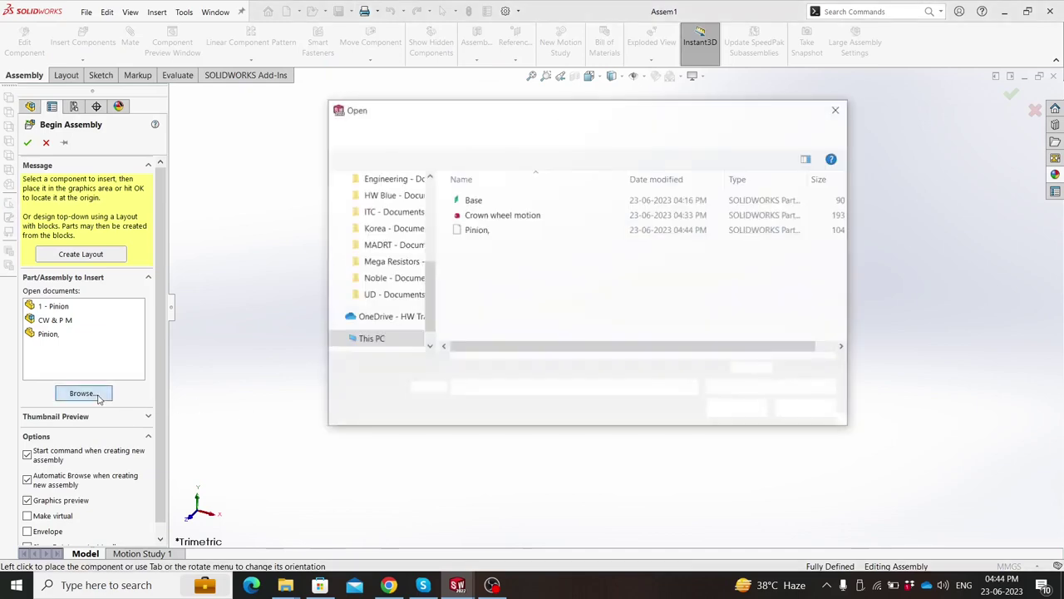
{"action": "double_click", "coordinate": [456, 228]}
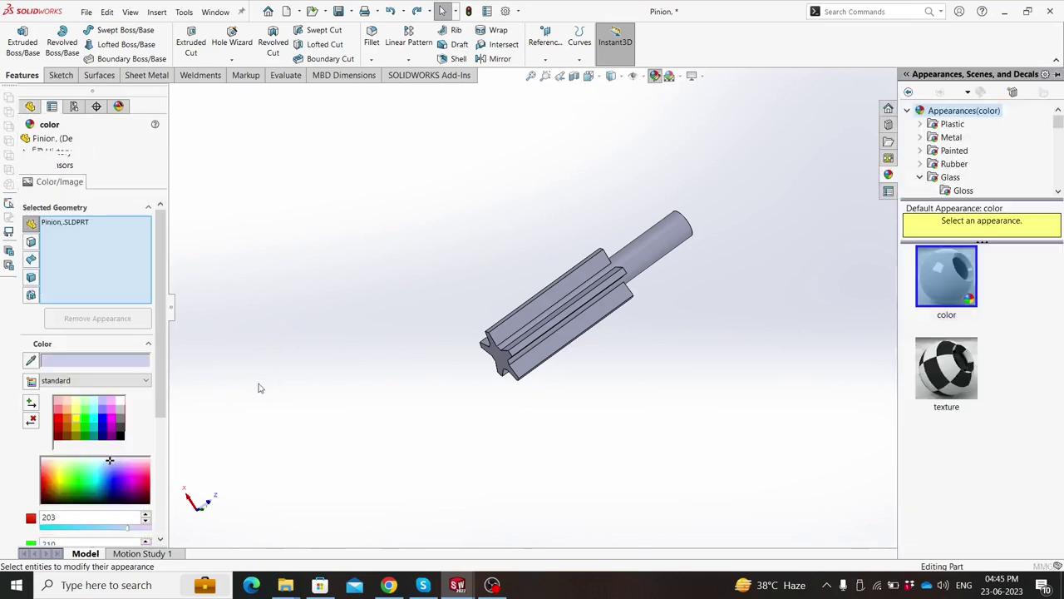
{"action": "left_click", "coordinate": [74, 422]}
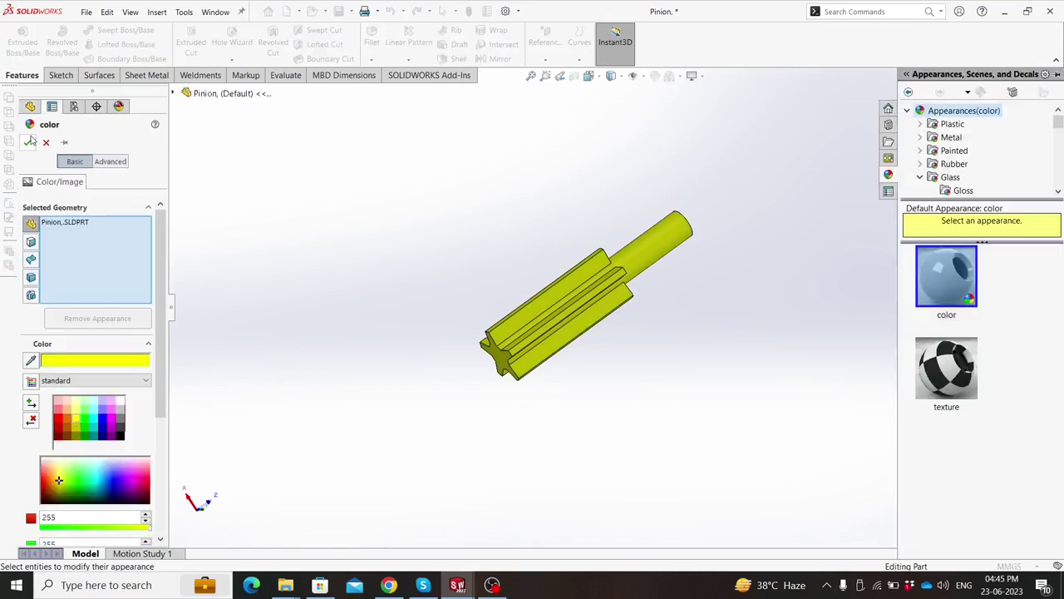
{"action": "left_click", "coordinate": [28, 143]}
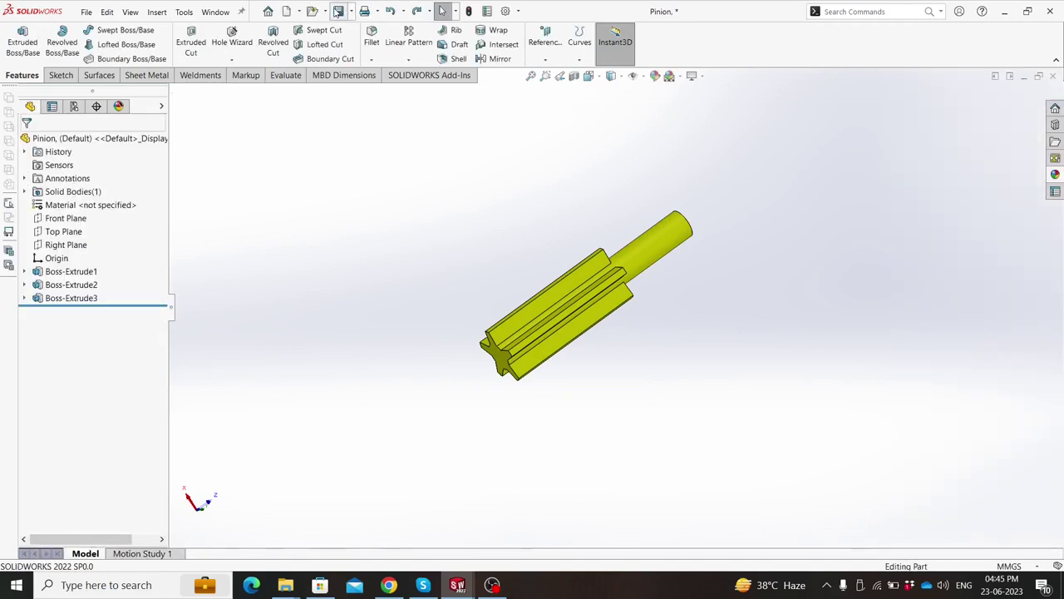
{"action": "middle_click_drag", "start_coordinate": [401, 284], "coordinate": [413, 266]}
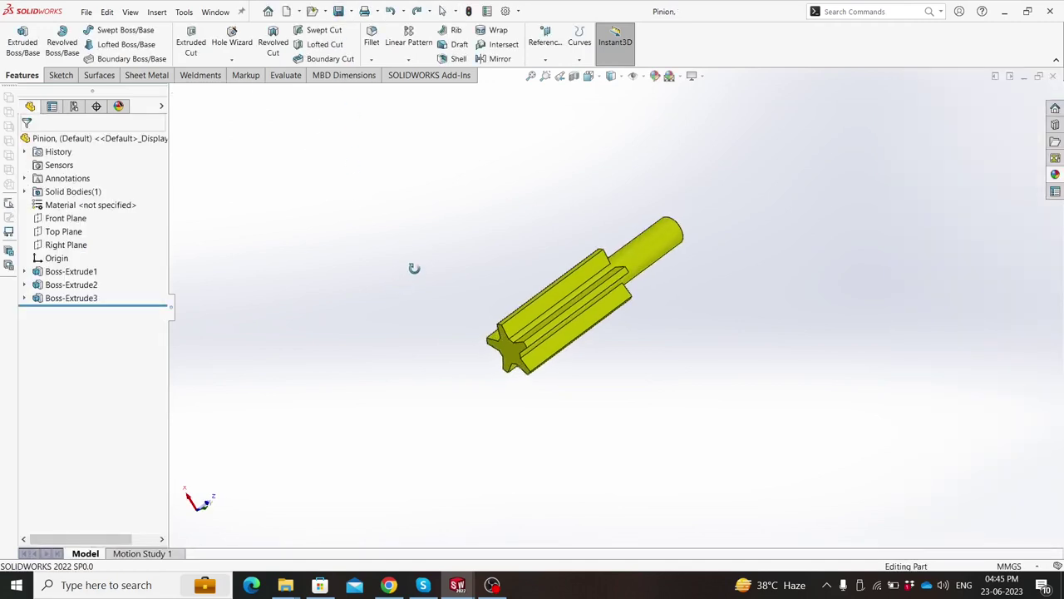
{"action": "left_click", "coordinate": [87, 12]}
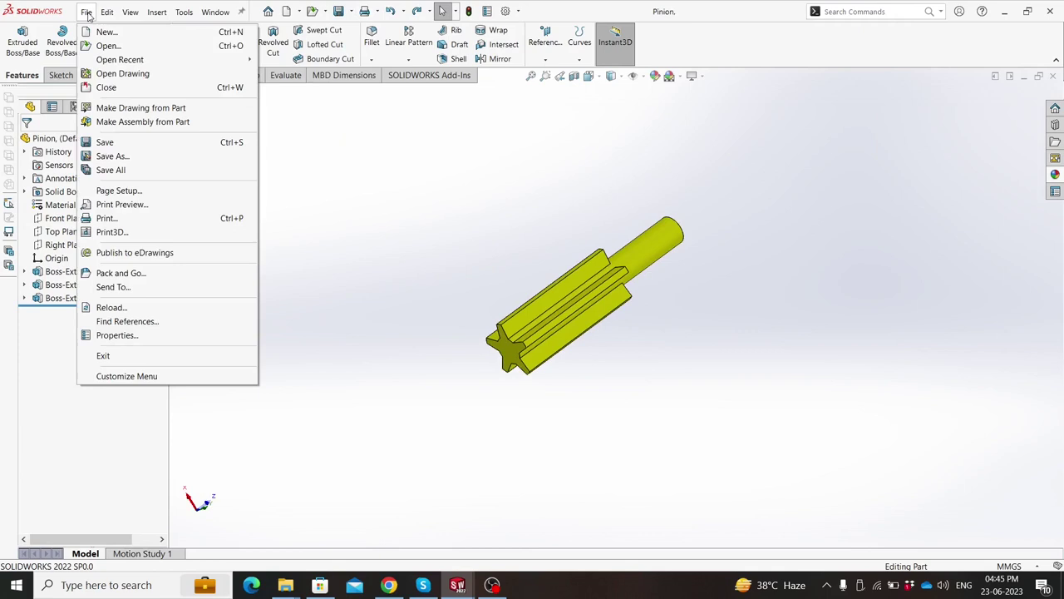
Step: Create a new assembly and place the Base, Crown wheel motion and Pinion parts side by side
{"action": "left_click", "coordinate": [103, 35]}
{"action": "left_click", "coordinate": [407, 309]}
{"action": "left_click", "coordinate": [462, 438]}
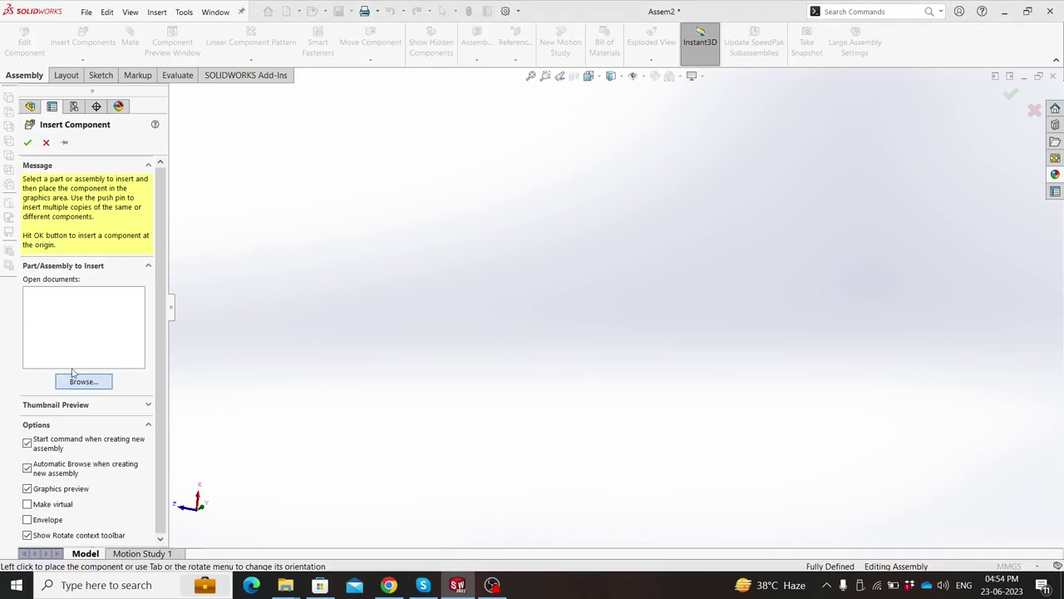
{"action": "left_click_drag", "start_coordinate": [539, 239], "coordinate": [524, 198]}
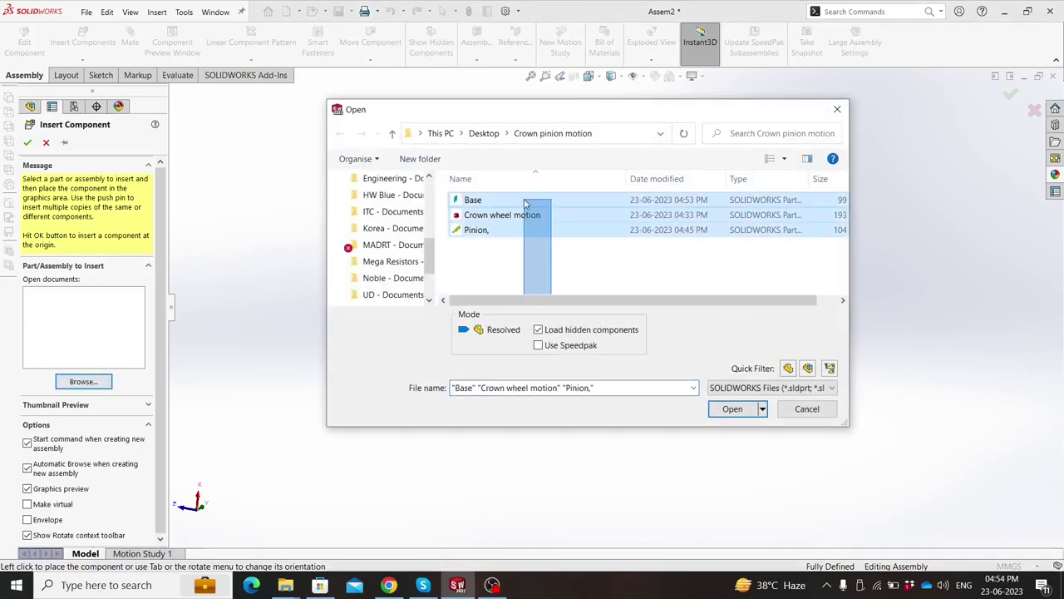
{"action": "left_click", "coordinate": [730, 409]}
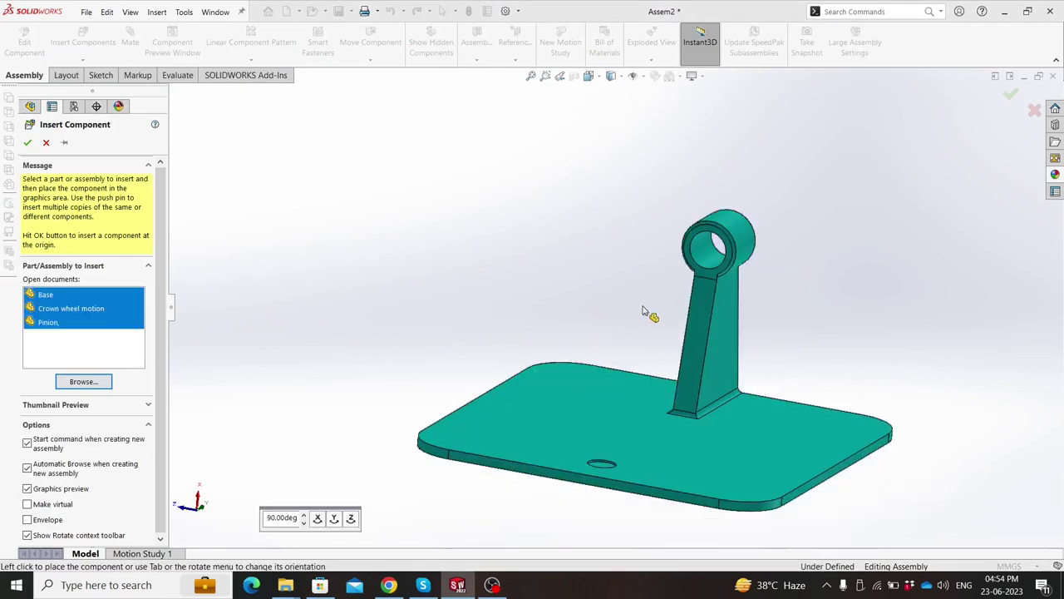
{"action": "left_click", "coordinate": [641, 308]}
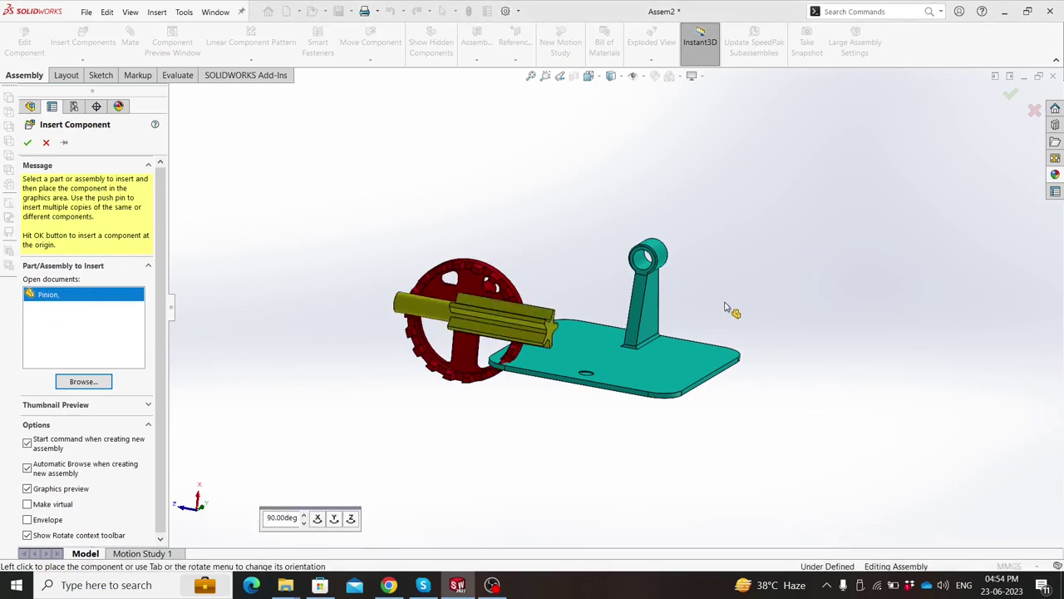
{"action": "left_click", "coordinate": [764, 296]}
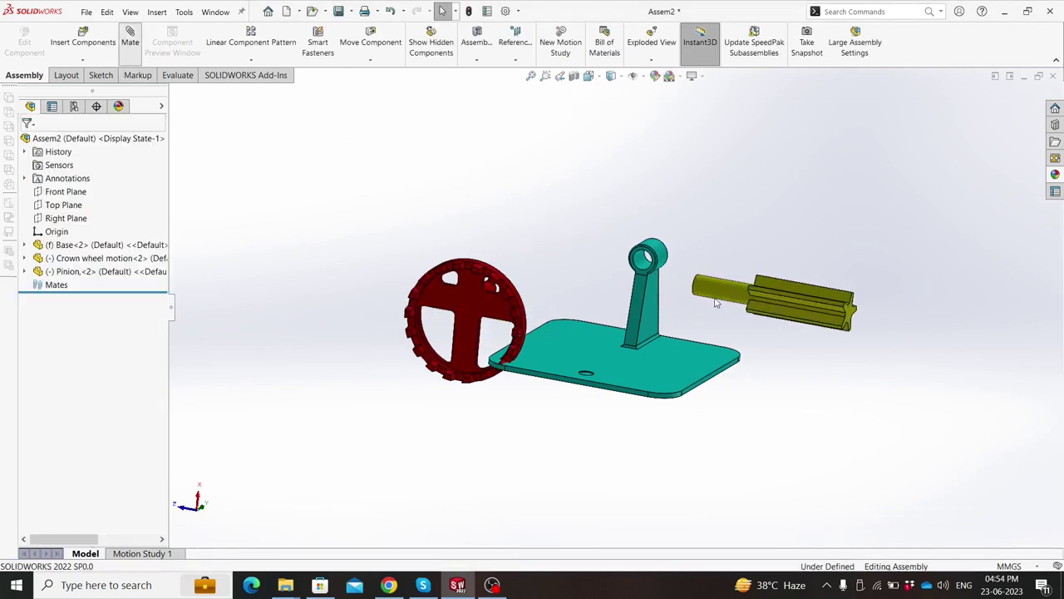
Step: Make the pinion shaft concentric with the bore of the pillar's ring
{"action": "scroll", "coordinate": [675, 264], "scroll_direction": "down", "scroll_amount": 3}
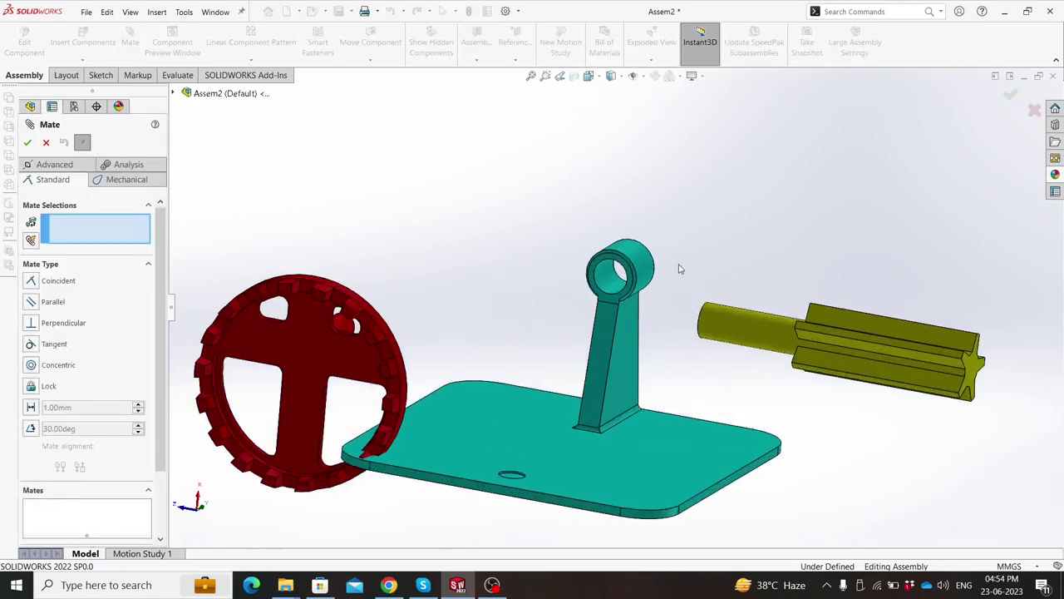
{"action": "scroll", "coordinate": [632, 299], "scroll_direction": "down", "scroll_amount": 3}
{"action": "scroll", "coordinate": [502, 284], "scroll_direction": "down", "scroll_amount": 2}
{"action": "left_click", "coordinate": [503, 284]}
{"action": "left_click", "coordinate": [786, 394]}
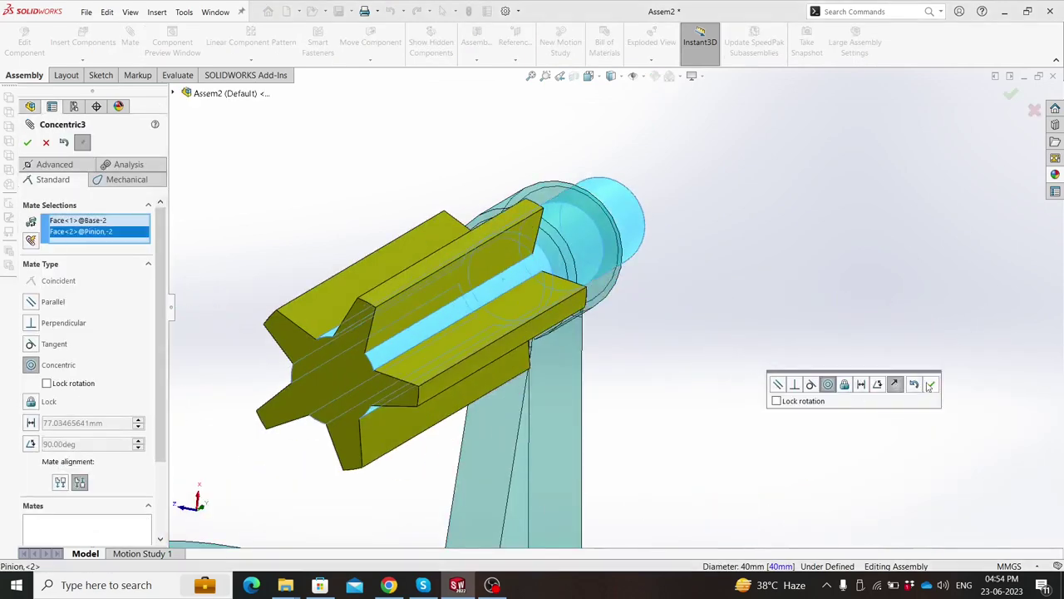
{"action": "left_click", "coordinate": [930, 384]}
Step: Mate the pinion's end face coincident with the ring's side face so they sit flush
{"action": "middle_click_drag", "start_coordinate": [710, 368], "coordinate": [579, 414]}
{"action": "scroll", "coordinate": [466, 359], "scroll_direction": "down", "scroll_amount": 3}
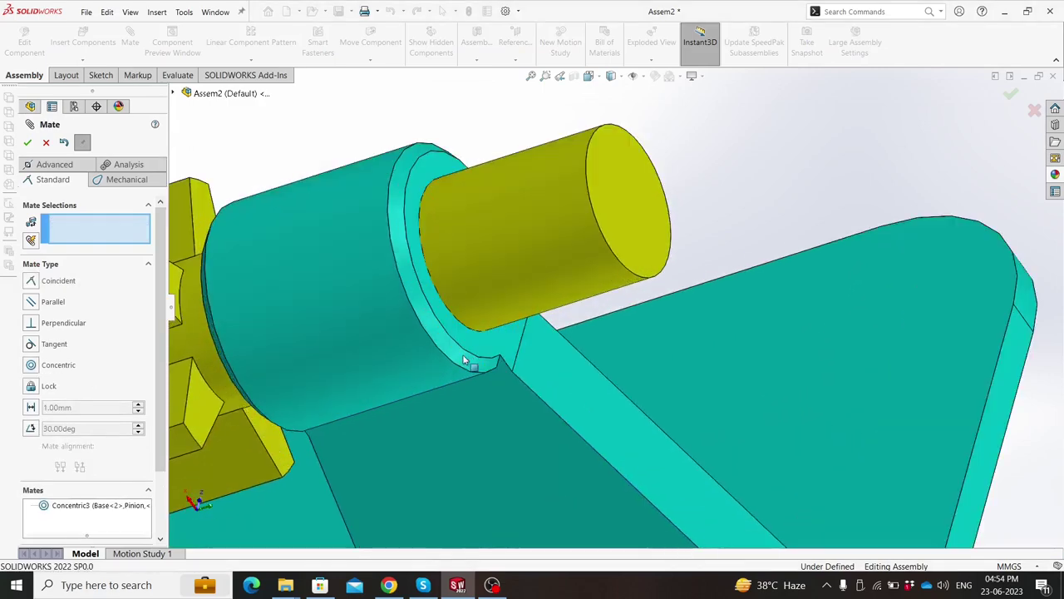
{"action": "left_click", "coordinate": [473, 339]}
{"action": "left_click", "coordinate": [622, 241]}
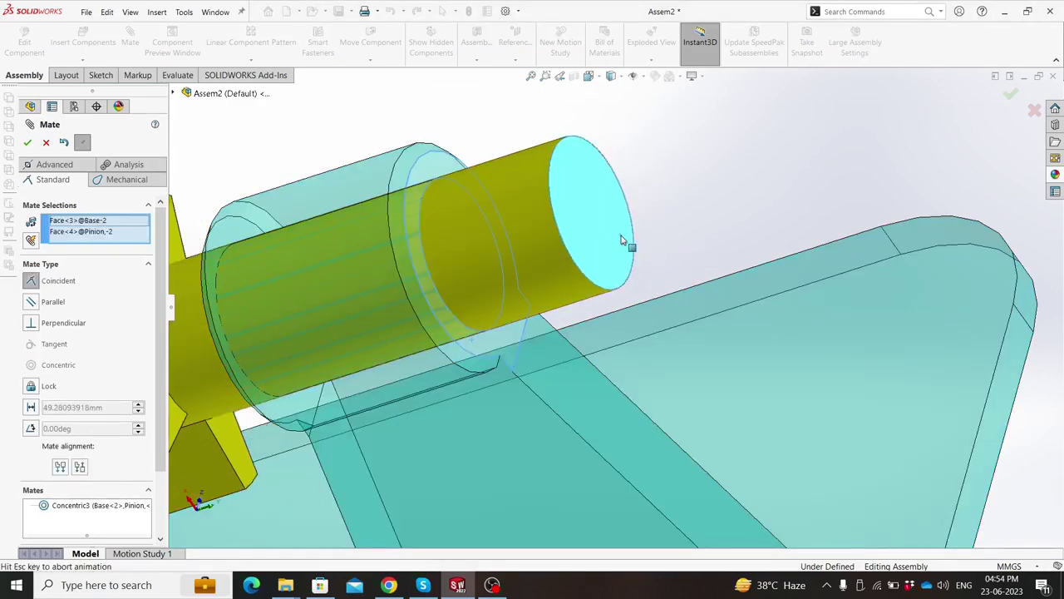
{"action": "left_click", "coordinate": [776, 208]}
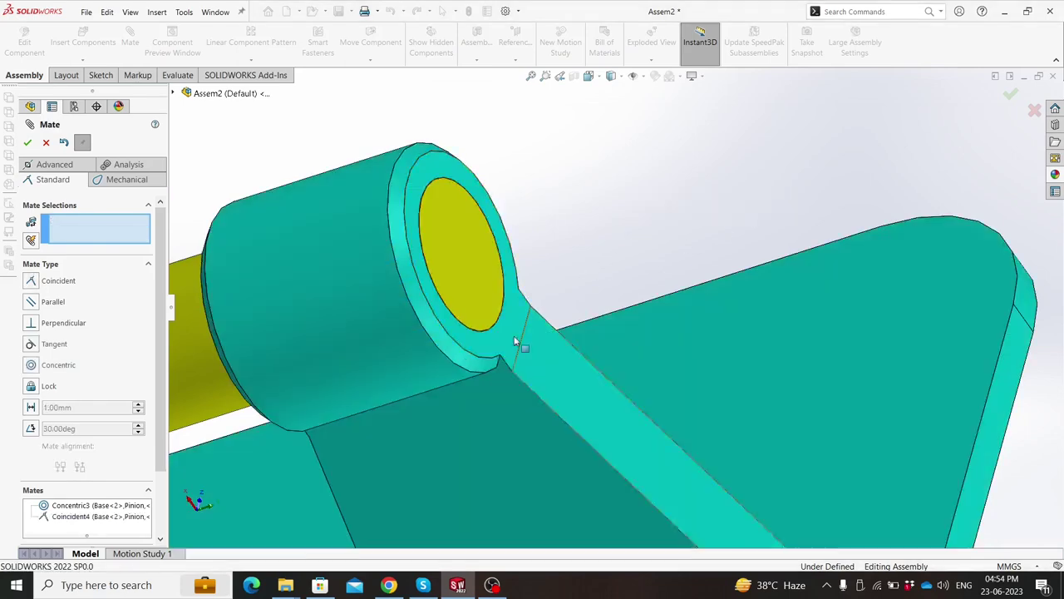
{"action": "scroll", "coordinate": [449, 388], "scroll_direction": "up", "scroll_amount": 5}
{"action": "middle_click_drag", "start_coordinate": [449, 389], "coordinate": [487, 273]}
Step: Make the crown wheel shaft concentric with the base's round hole, with its alignment flipped
{"action": "scroll", "coordinate": [486, 272], "scroll_direction": "down", "scroll_amount": 2}
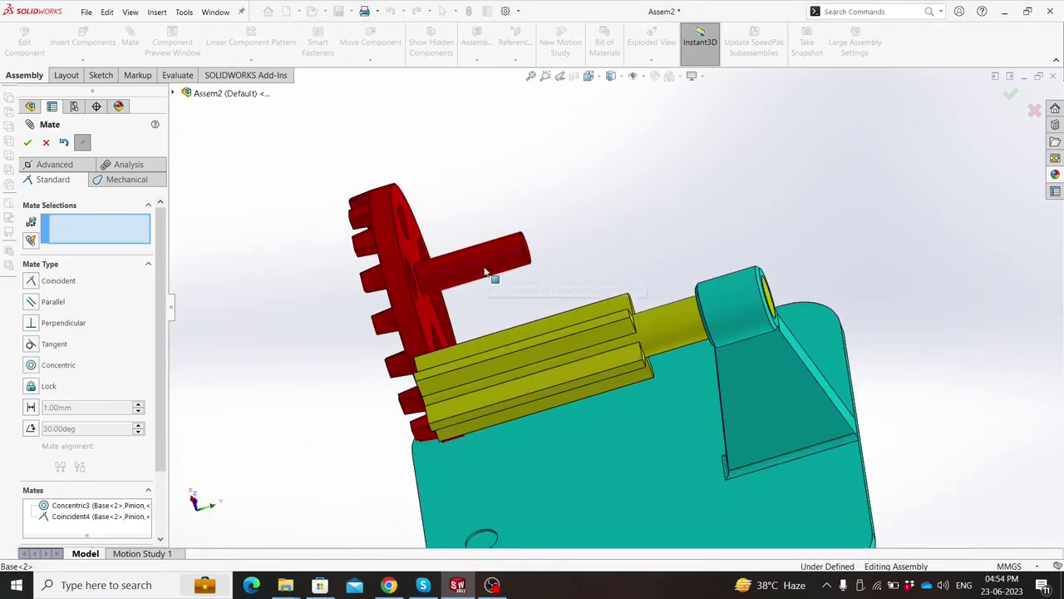
{"action": "left_click", "coordinate": [487, 274]}
{"action": "scroll", "coordinate": [488, 544], "scroll_direction": "down", "scroll_amount": 3}
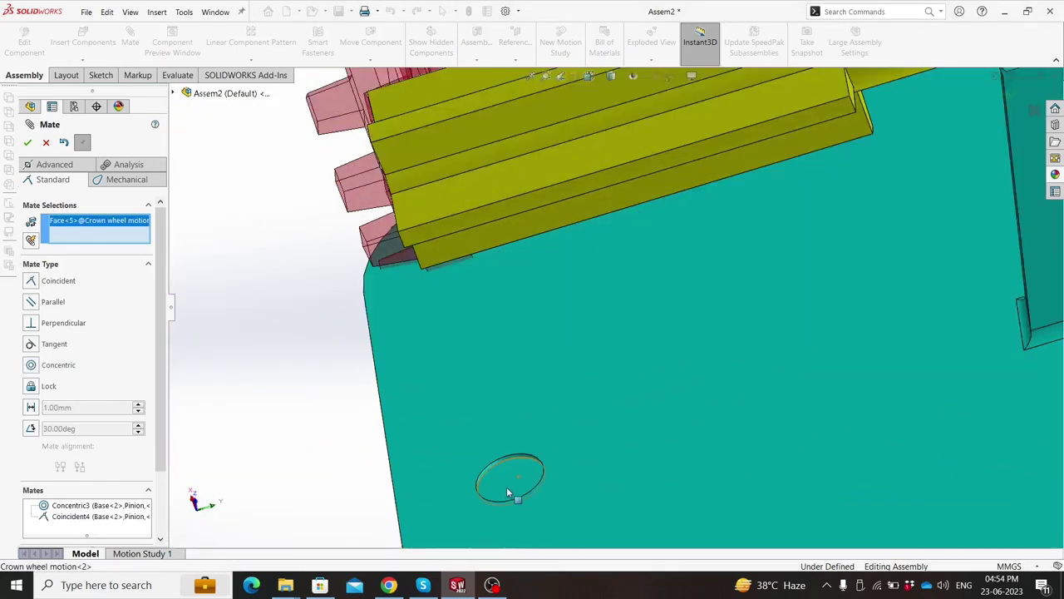
{"action": "scroll", "coordinate": [506, 449], "scroll_direction": "down", "scroll_amount": 2}
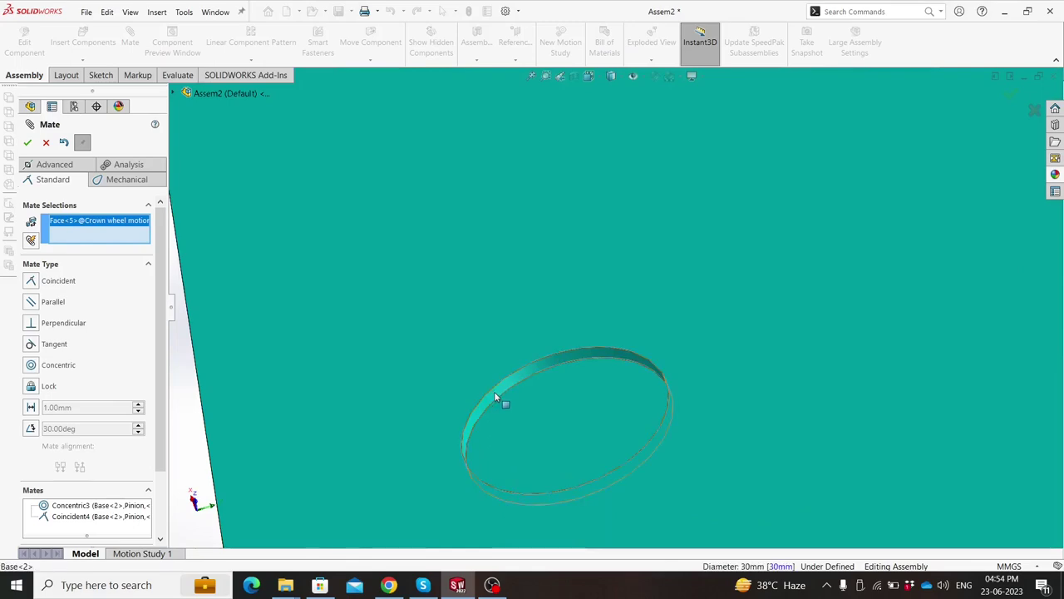
{"action": "left_click", "coordinate": [494, 391]}
{"action": "scroll", "coordinate": [515, 374], "scroll_direction": "up", "scroll_amount": 3}
{"action": "scroll", "coordinate": [534, 359], "scroll_direction": "up", "scroll_amount": 5}
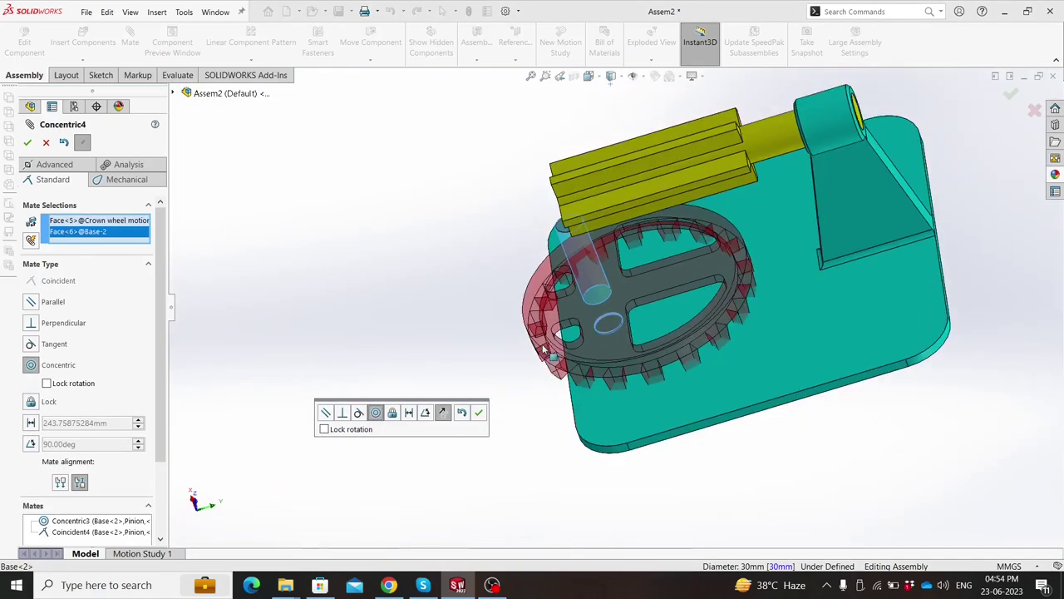
{"action": "middle_click_drag", "start_coordinate": [553, 356], "coordinate": [467, 400]}
{"action": "left_click", "coordinate": [442, 411]}
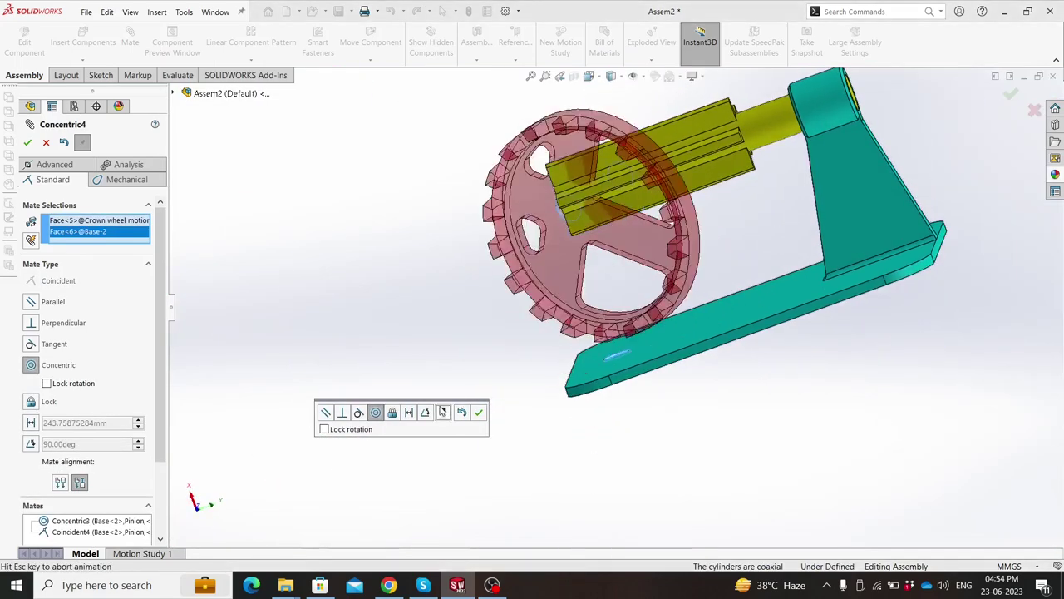
Step: Accept the concentric mate, then sit the crown wheel face coincident on the base plate
{"action": "left_click", "coordinate": [479, 413]}
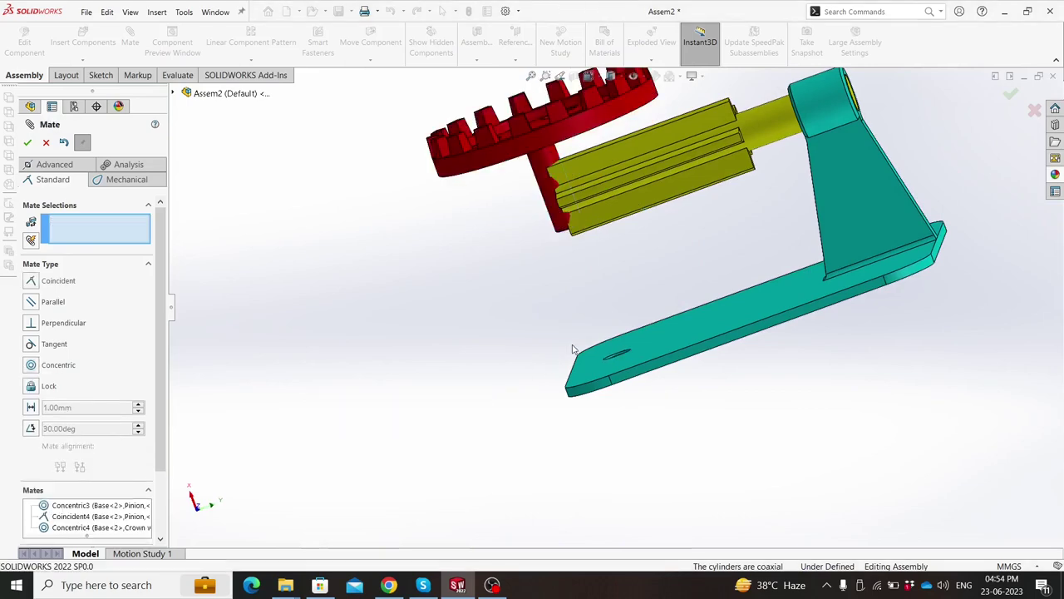
{"action": "middle_click_drag", "start_coordinate": [570, 347], "coordinate": [635, 356]}
{"action": "scroll", "coordinate": [635, 356], "scroll_direction": "down", "scroll_amount": 5}
{"action": "left_click", "coordinate": [584, 309]}
{"action": "middle_click_drag", "start_coordinate": [582, 309], "coordinate": [542, 186]}
{"action": "scroll", "coordinate": [547, 196], "scroll_direction": "down", "scroll_amount": 3}
{"action": "scroll", "coordinate": [536, 239], "scroll_direction": "down", "scroll_amount": 3}
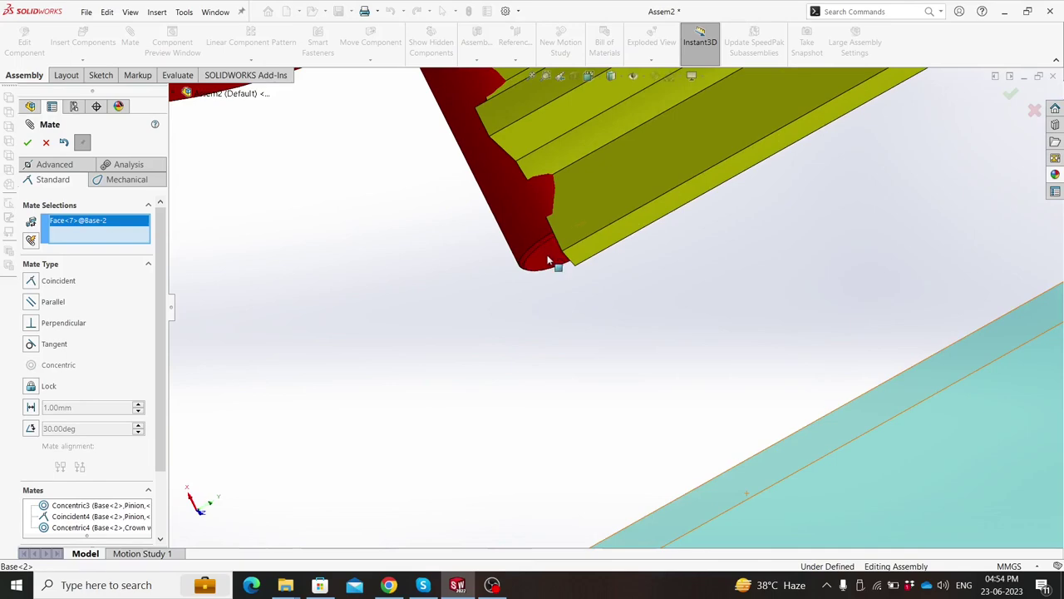
{"action": "left_click", "coordinate": [547, 261]}
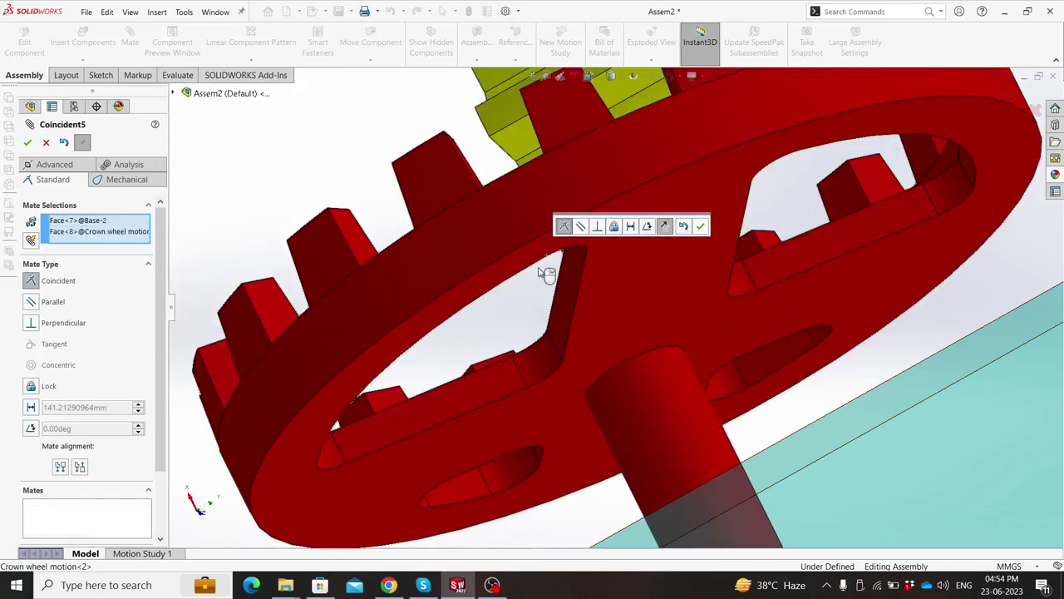
{"action": "left_click", "coordinate": [701, 227]}
Step: Turn the gears so the crown wheel teeth mesh with the pinion, then show the Mechanical mates
{"action": "scroll", "coordinate": [666, 282], "scroll_direction": "up", "scroll_amount": 3}
{"action": "scroll", "coordinate": [582, 324], "scroll_direction": "up", "scroll_amount": 3}
{"action": "mouse_move", "coordinate": [513, 337]}
{"action": "middle_mouse_down"}
{"action": "mouse_move", "coordinate": [600, 365]}
{"action": "mouse_move", "coordinate": [613, 297]}
{"action": "mouse_move", "coordinate": [635, 269]}
{"action": "middle_mouse_up"}
{"action": "scroll", "coordinate": [540, 316], "scroll_direction": "down", "scroll_amount": 3}
{"action": "scroll", "coordinate": [441, 357], "scroll_direction": "down", "scroll_amount": 3}
{"action": "scroll", "coordinate": [395, 304], "scroll_direction": "down", "scroll_amount": 3}
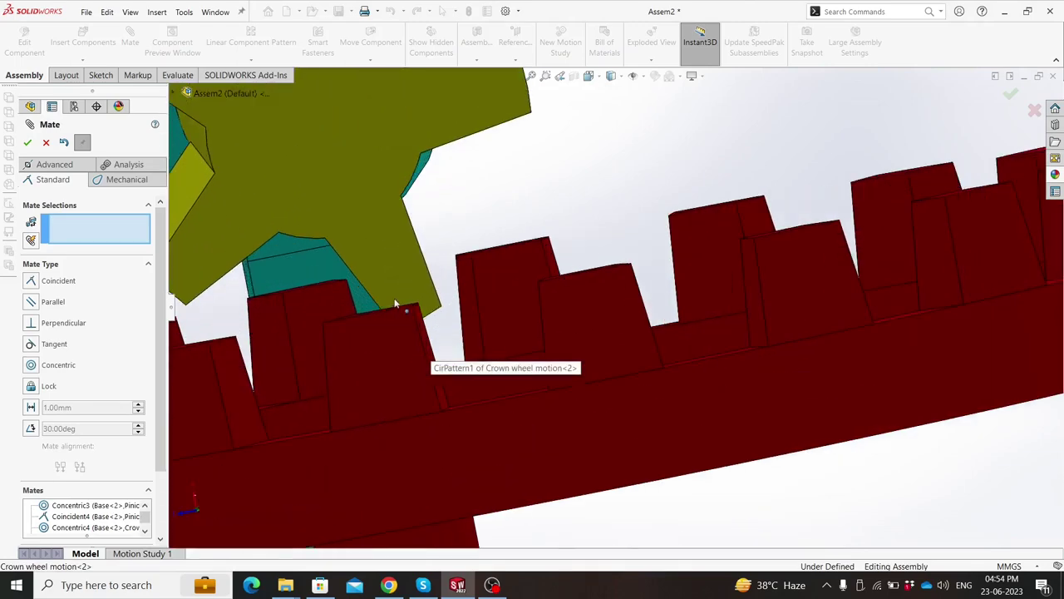
{"action": "right_click_drag", "start_coordinate": [396, 305], "coordinate": [396, 294]}
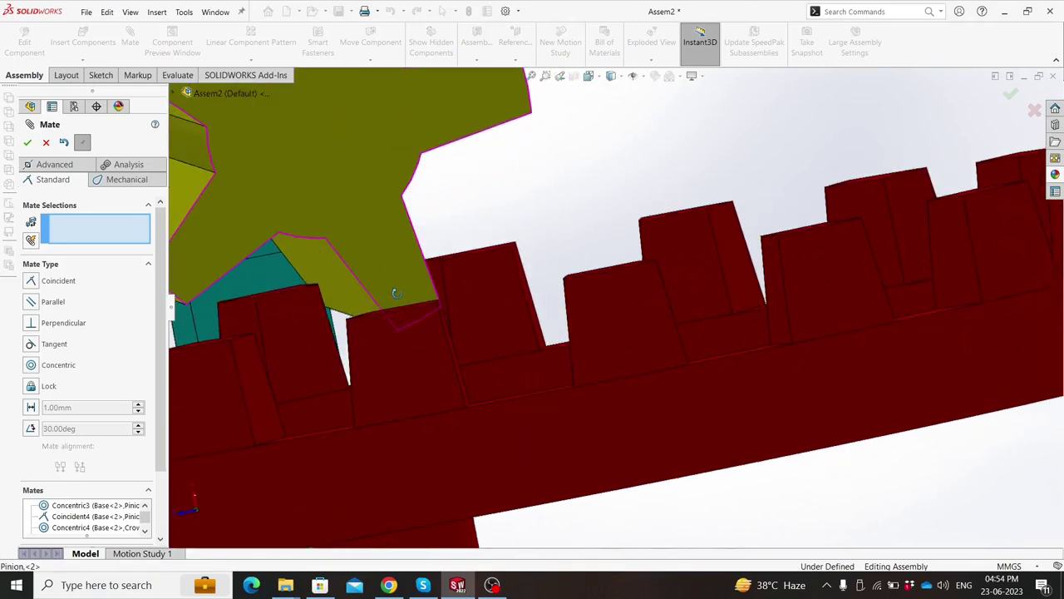
{"action": "scroll", "coordinate": [395, 294], "scroll_direction": "up", "scroll_amount": 2}
{"action": "scroll", "coordinate": [440, 316], "scroll_direction": "up", "scroll_amount": 3}
{"action": "scroll", "coordinate": [485, 341], "scroll_direction": "up", "scroll_amount": 3}
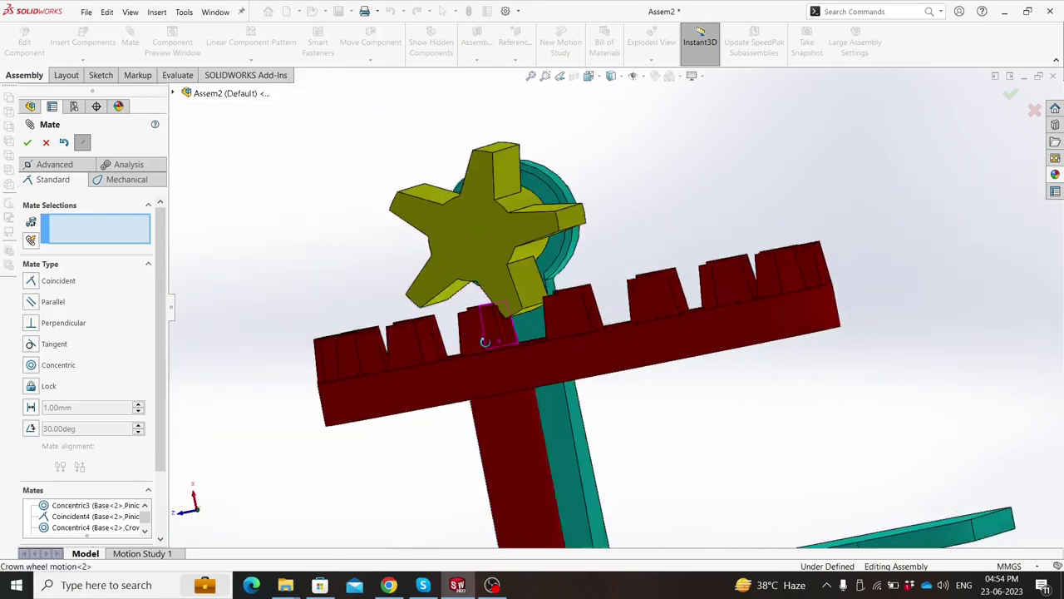
{"action": "middle_click_drag", "start_coordinate": [484, 341], "coordinate": [241, 236]}
{"action": "left_click", "coordinate": [129, 182]}
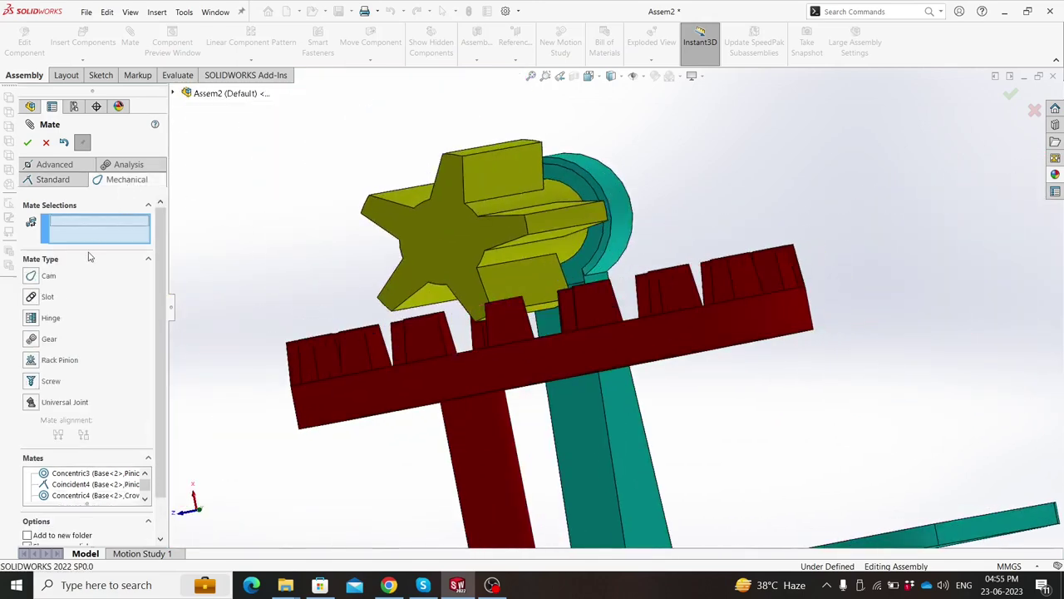
Step: Gear-mate the pinion edge to the crown wheel edge at a 40mm:240mm ratio
{"action": "left_click", "coordinate": [32, 338]}
{"action": "scroll", "coordinate": [489, 205], "scroll_direction": "down", "scroll_amount": 2}
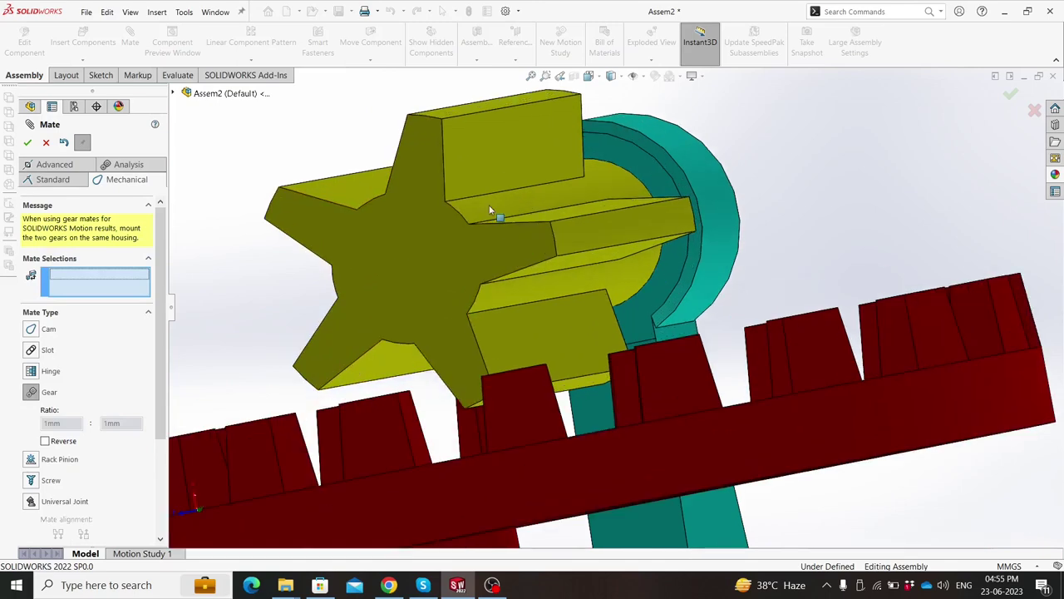
{"action": "left_click", "coordinate": [454, 210]}
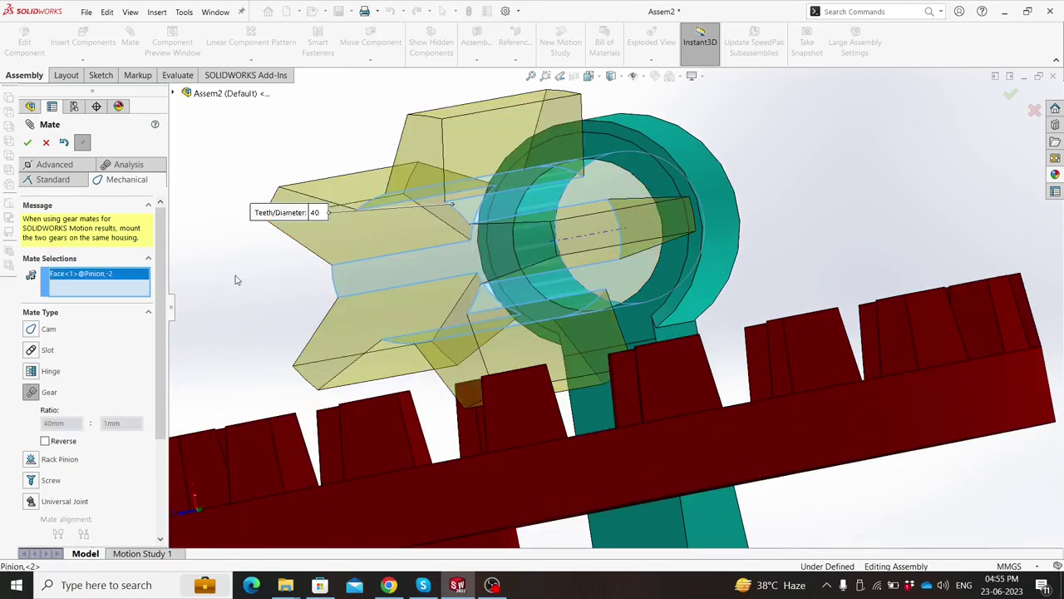
{"action": "right_click", "coordinate": [129, 281]}
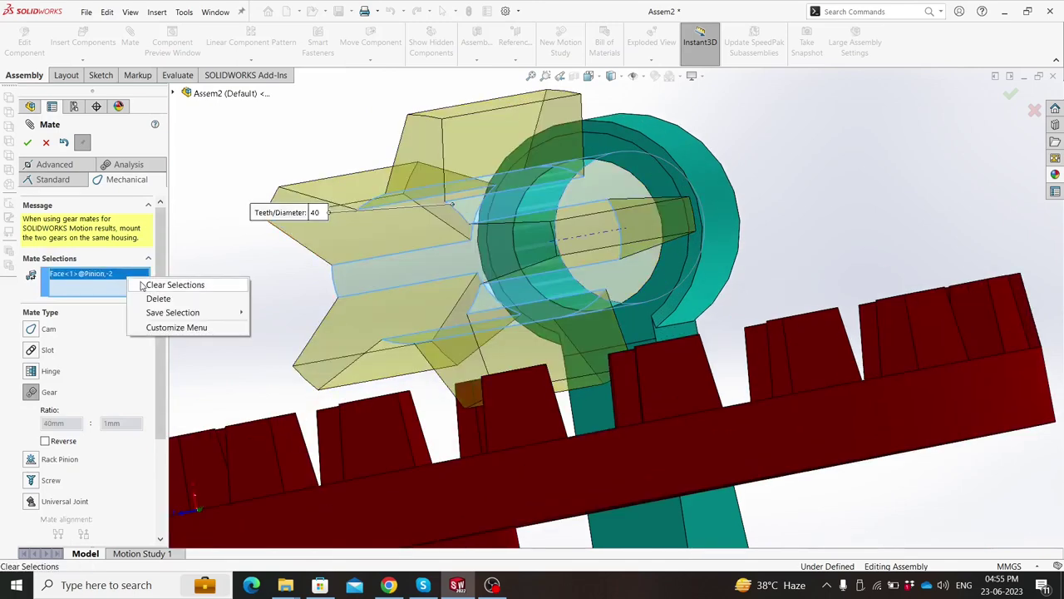
{"action": "left_click", "coordinate": [141, 285]}
{"action": "scroll", "coordinate": [470, 220], "scroll_direction": "down", "scroll_amount": 3}
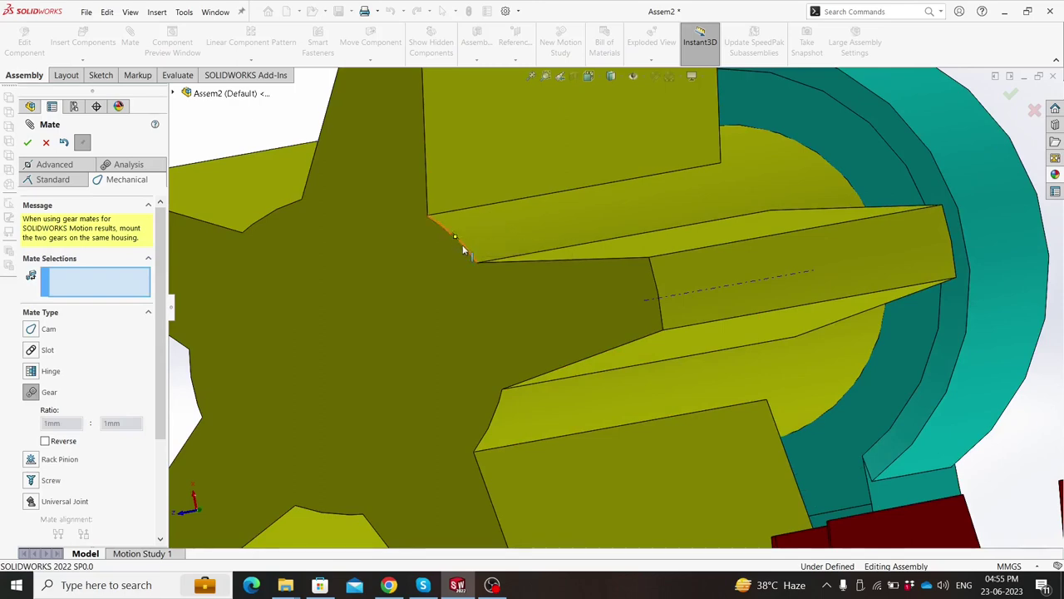
{"action": "left_click", "coordinate": [462, 244]}
{"action": "scroll", "coordinate": [660, 379], "scroll_direction": "up", "scroll_amount": 5}
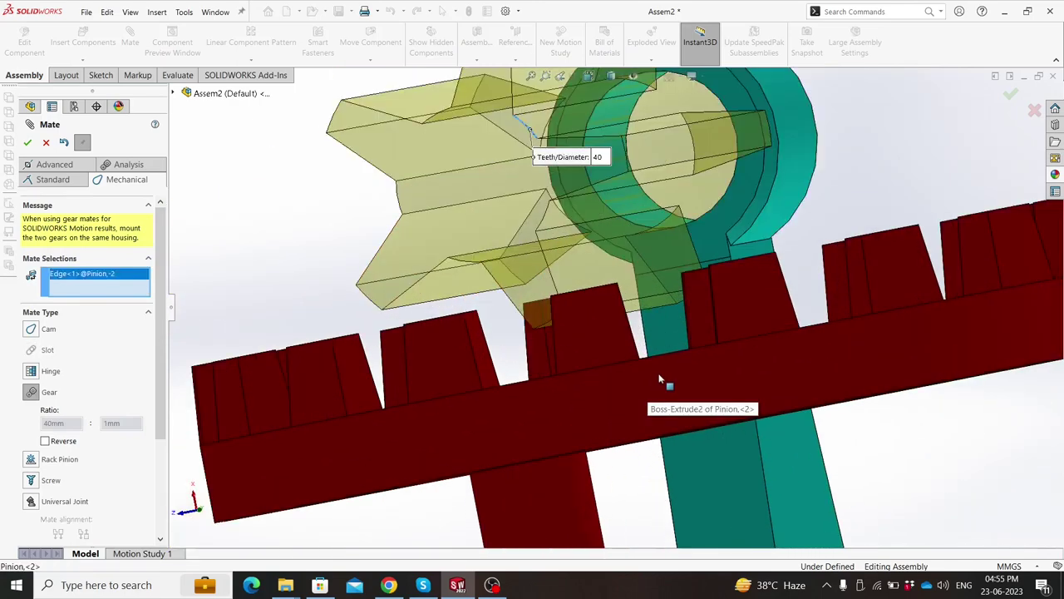
{"action": "scroll", "coordinate": [660, 380], "scroll_direction": "up", "scroll_amount": 3}
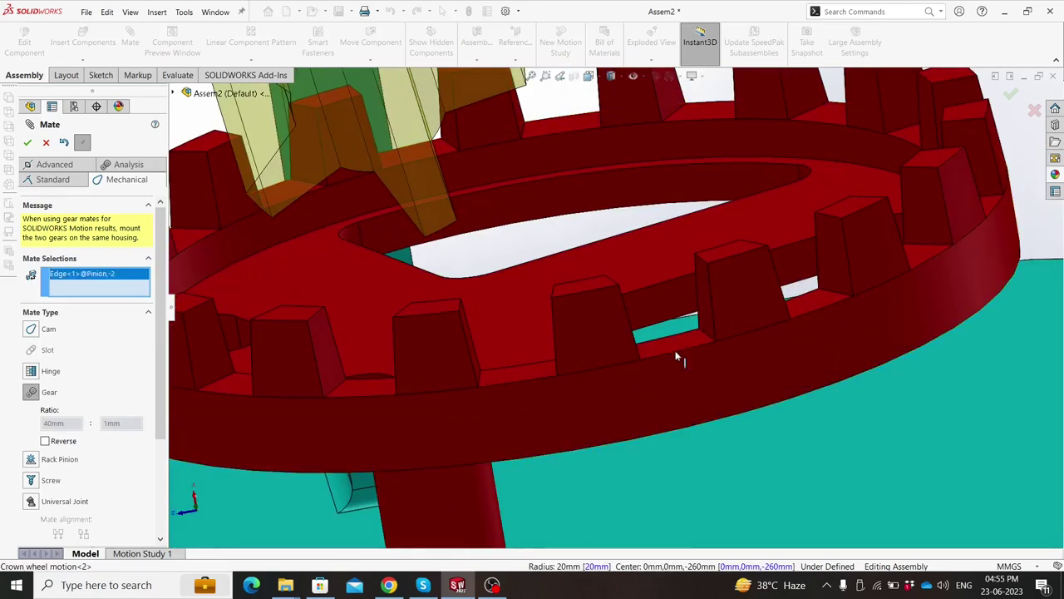
{"action": "left_click", "coordinate": [678, 356]}
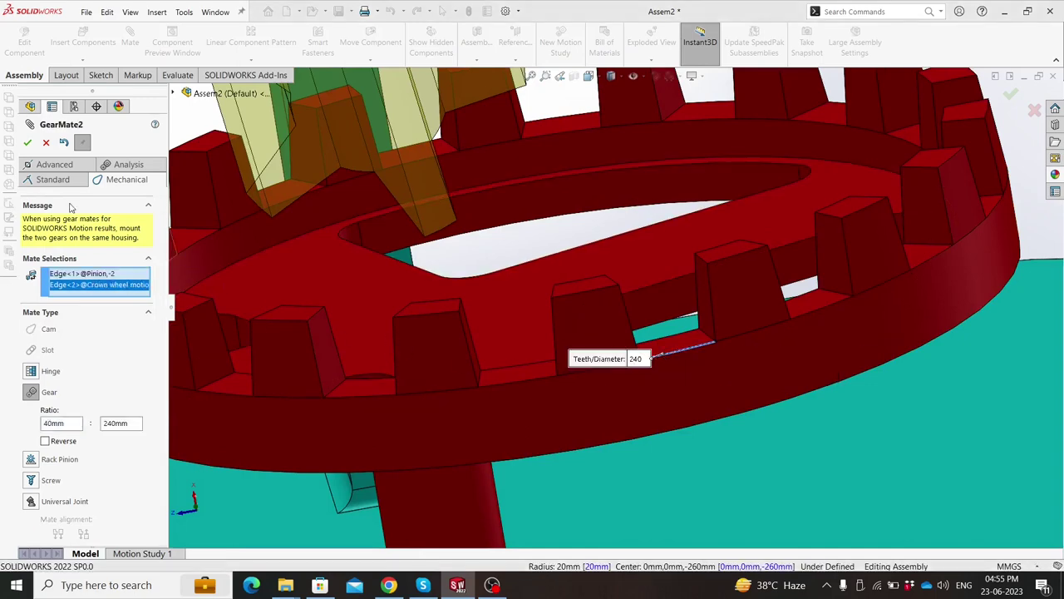
{"action": "left_click", "coordinate": [27, 143]}
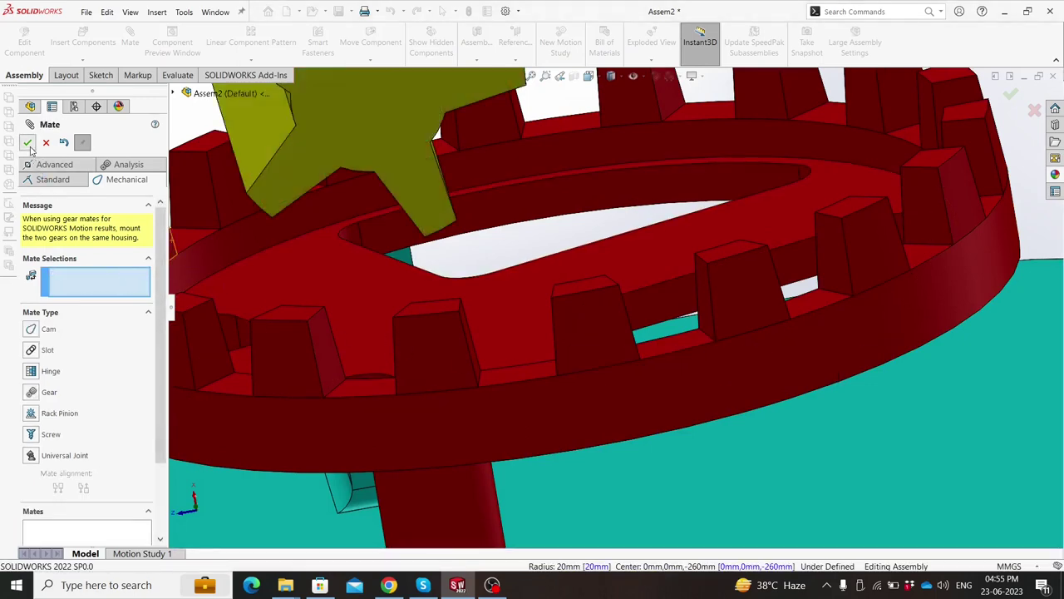
{"action": "left_click", "coordinate": [28, 143]}
{"action": "scroll", "coordinate": [547, 356], "scroll_direction": "up", "scroll_amount": 2}
Step: Orbit to a front view and drag the pinion to confirm the crown wheel turns with it
{"action": "middle_click_drag", "start_coordinate": [513, 344], "coordinate": [711, 383]}
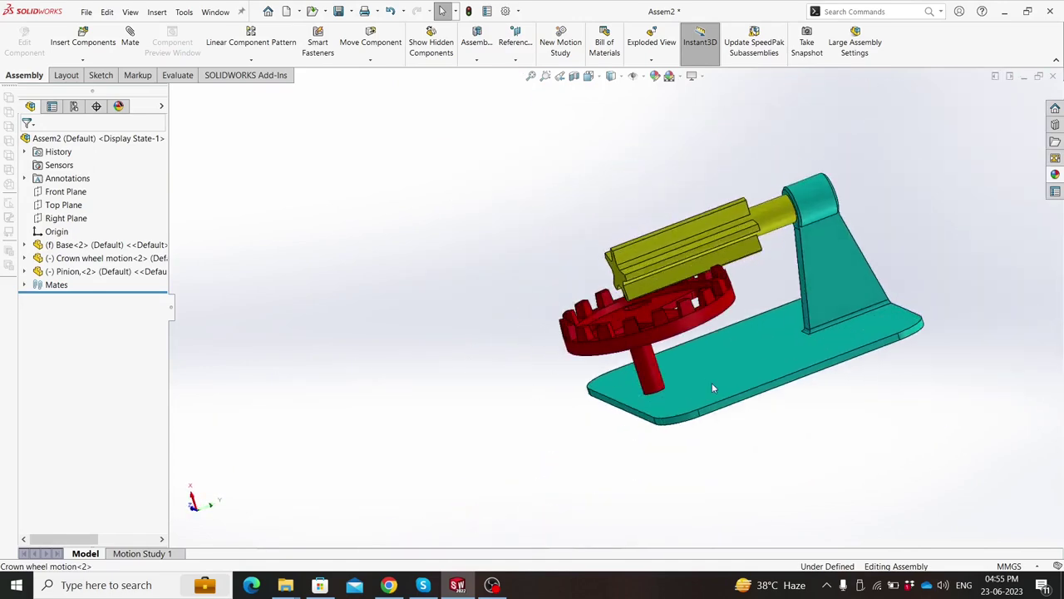
{"action": "mouse_move", "coordinate": [711, 382]}
{"action": "middle_mouse_down"}
{"action": "mouse_move", "coordinate": [748, 385]}
{"action": "mouse_move", "coordinate": [698, 397]}
{"action": "mouse_move", "coordinate": [636, 481]}
{"action": "mouse_move", "coordinate": [759, 345]}
{"action": "middle_mouse_up"}
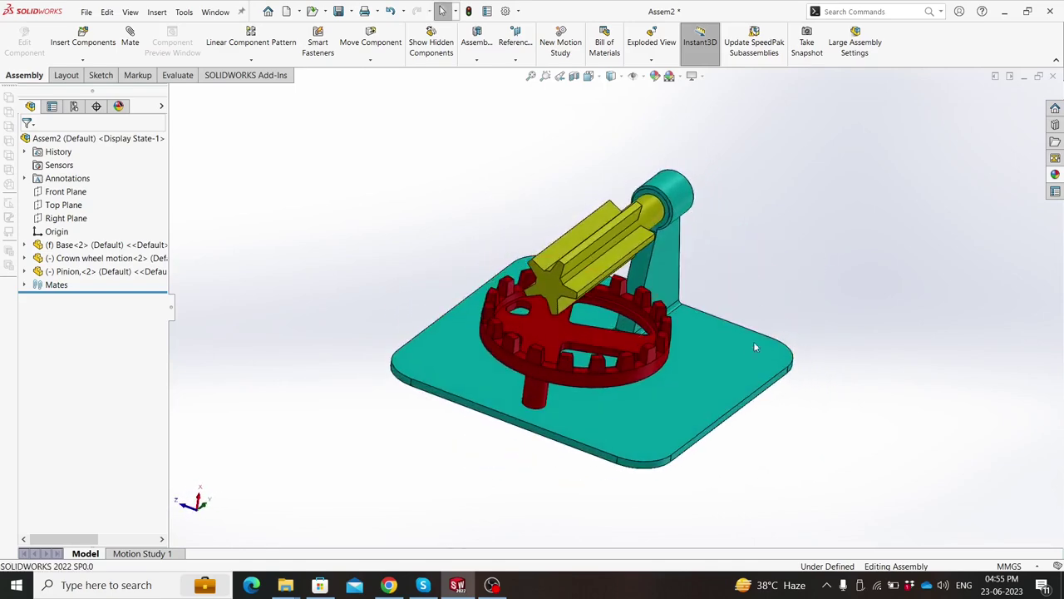
{"action": "scroll", "coordinate": [628, 420], "scroll_direction": "down", "scroll_amount": 2}
{"action": "scroll", "coordinate": [640, 384], "scroll_direction": "up", "scroll_amount": 1}
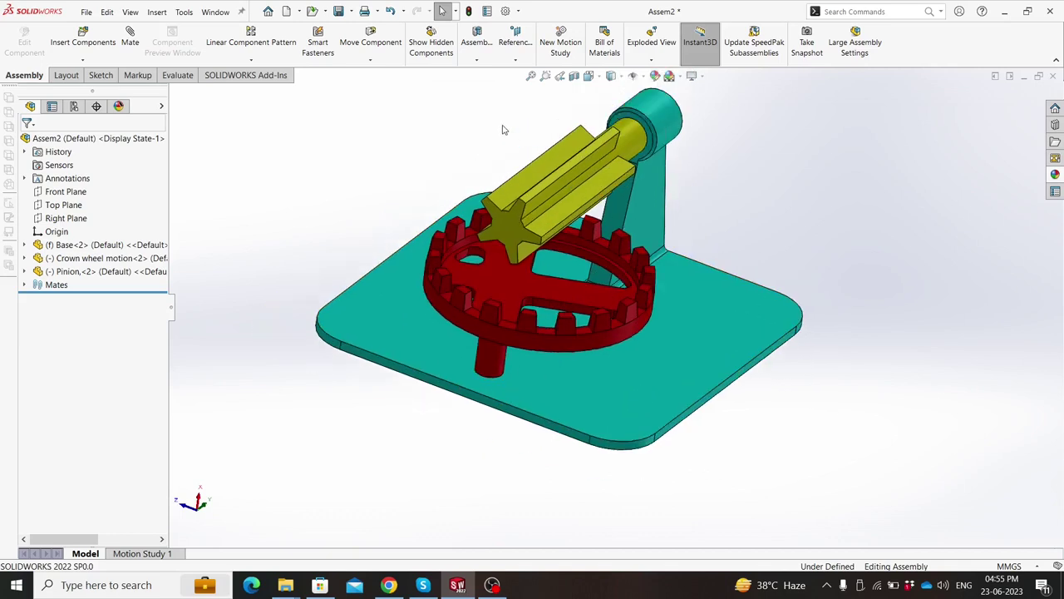
{"action": "scroll", "coordinate": [502, 130], "scroll_direction": "down", "scroll_amount": 1}
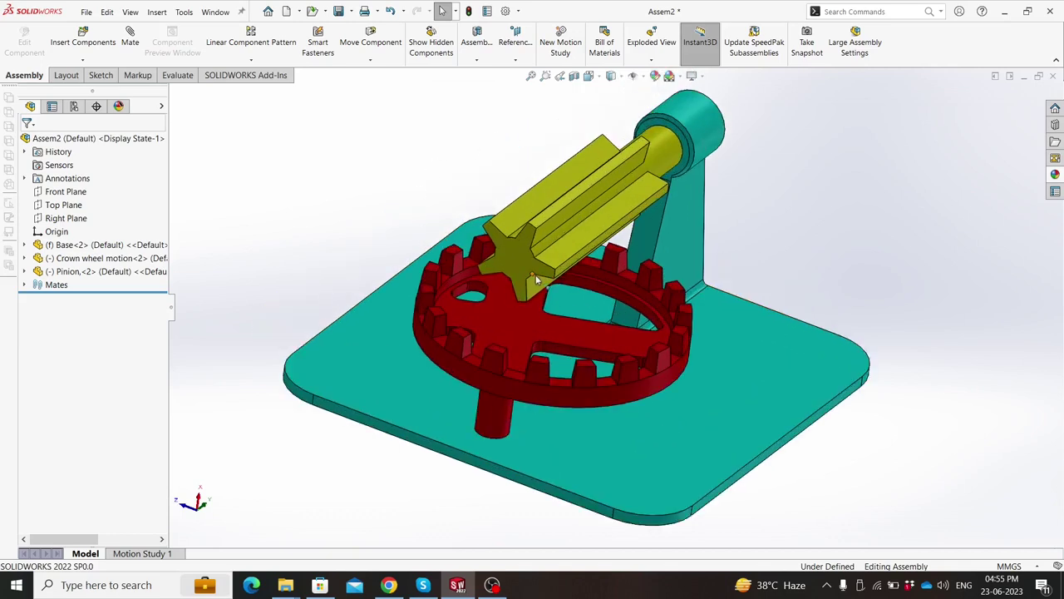
{"action": "mouse_move", "coordinate": [550, 275]}
{"action": "left_mouse_down"}
{"action": "mouse_move", "coordinate": [526, 205]}
{"action": "mouse_move", "coordinate": [570, 297]}
{"action": "mouse_move", "coordinate": [487, 266]}
{"action": "mouse_move", "coordinate": [542, 228]}
{"action": "mouse_move", "coordinate": [487, 295]}
{"action": "mouse_move", "coordinate": [571, 313]}
{"action": "mouse_move", "coordinate": [352, 222]}
{"action": "left_mouse_up"}
Step: Add a 30 RPM rotary motor on the pinion in Motion Study 1
{"action": "key", "text": "Escape"}
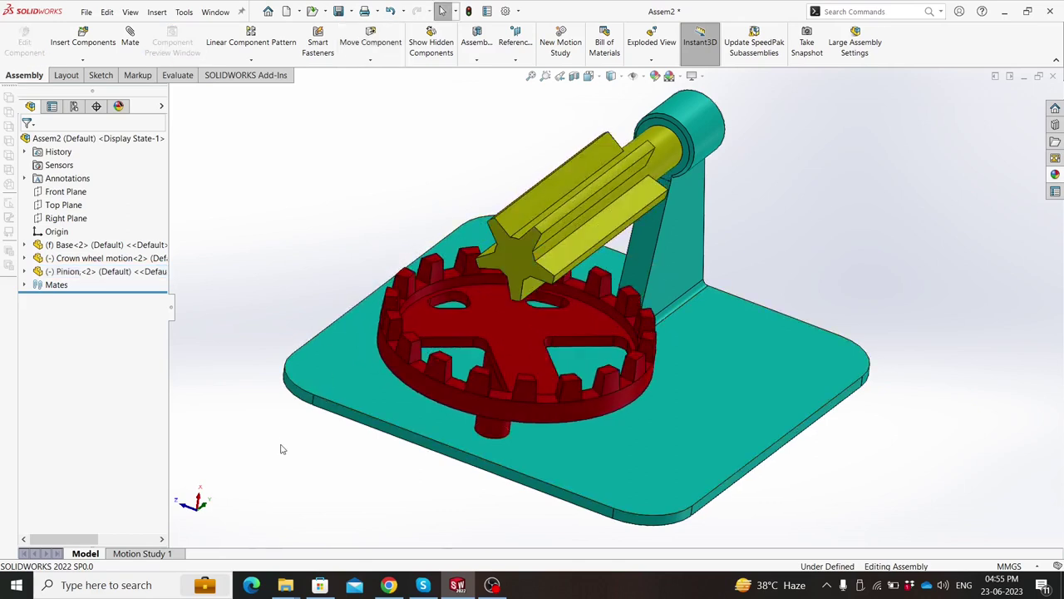
{"action": "left_click", "coordinate": [141, 553]}
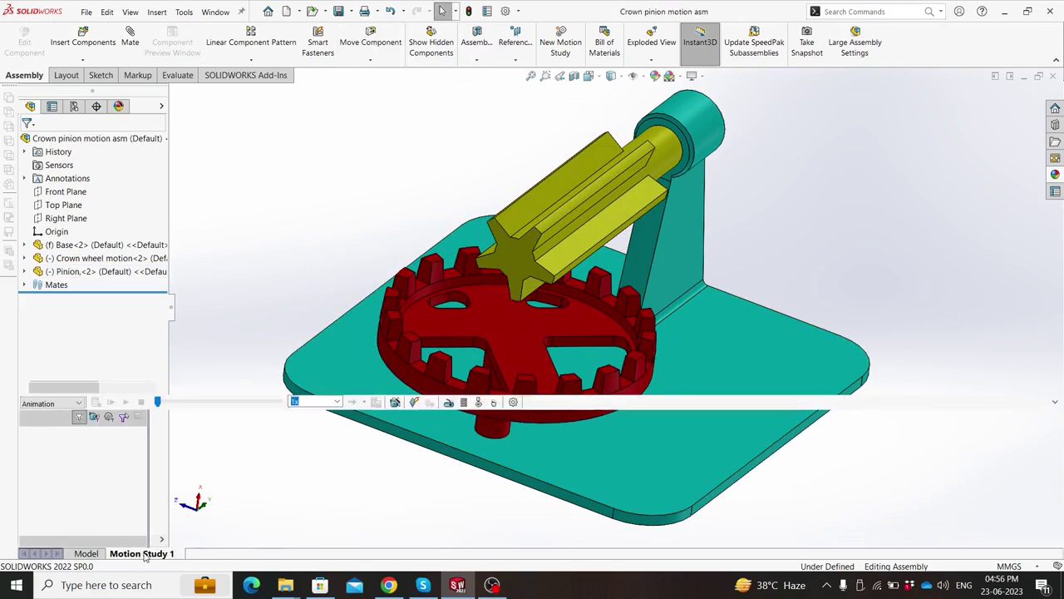
{"action": "left_click", "coordinate": [449, 403]}
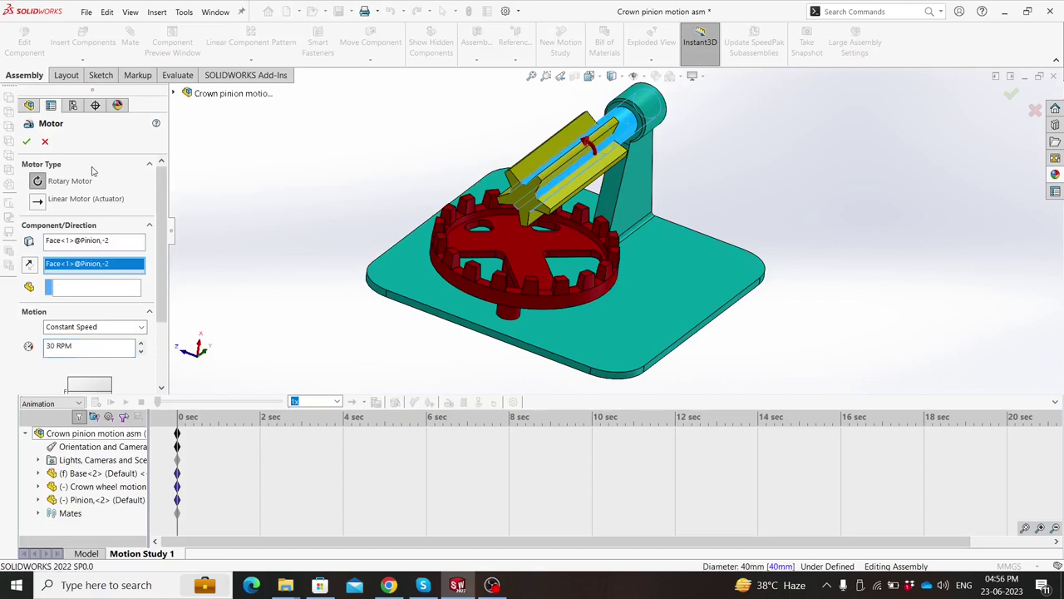
{"action": "left_click", "coordinate": [27, 142]}
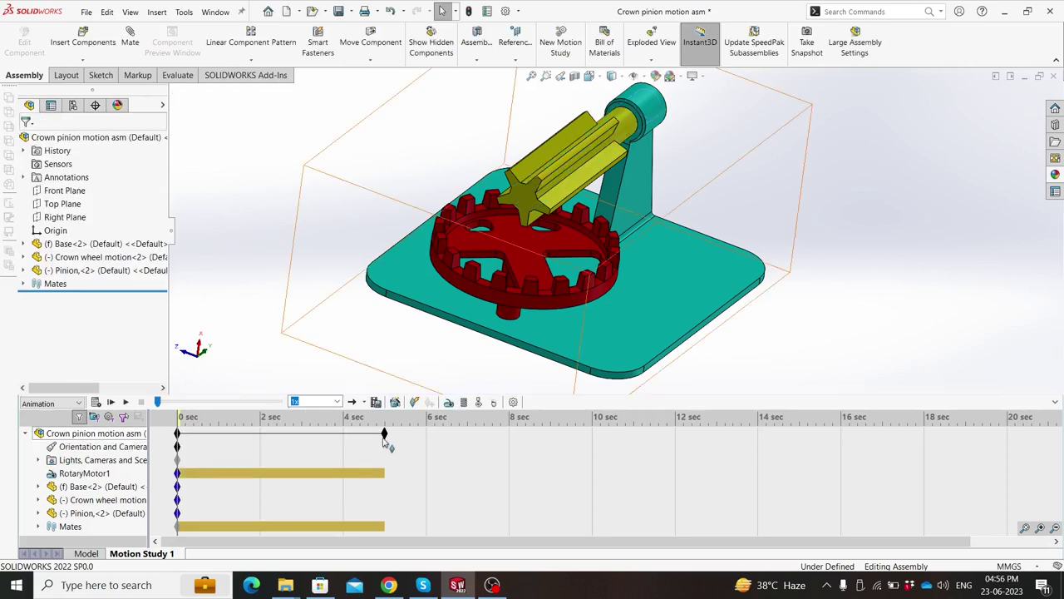